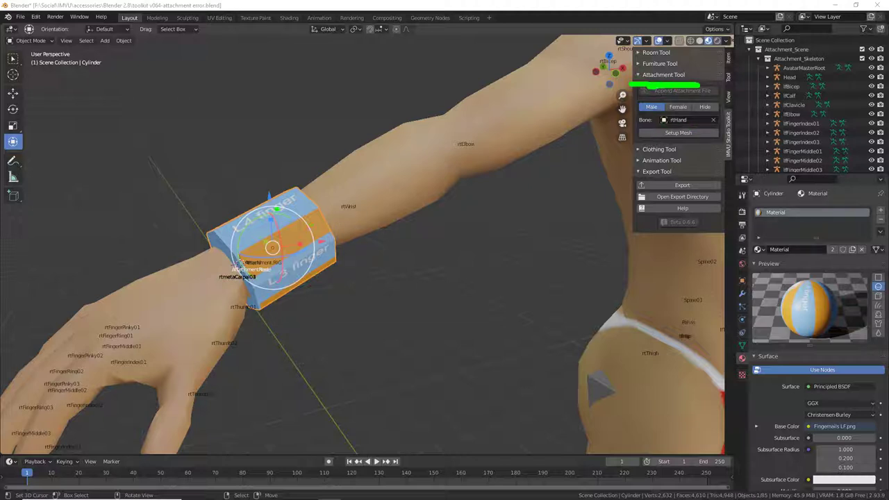
{"action": "mouse_move", "coordinate": [259, 201]}
{"action": "left_mouse_down"}
{"action": "mouse_move", "coordinate": [249, 258]}
{"action": "mouse_move", "coordinate": [258, 200]}
{"action": "left_mouse_up"}
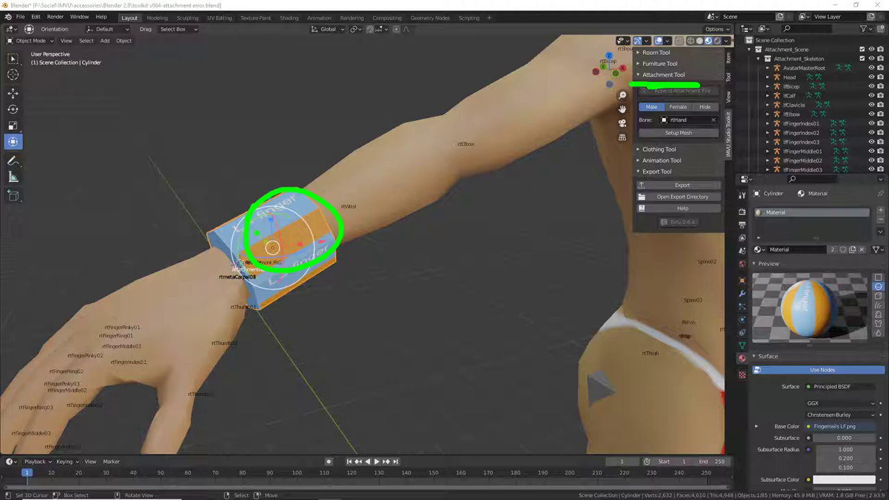
{"action": "left_click_drag", "start_coordinate": [347, 268], "coordinate": [404, 322]}
{"action": "left_click_drag", "start_coordinate": [338, 285], "coordinate": [364, 272]}
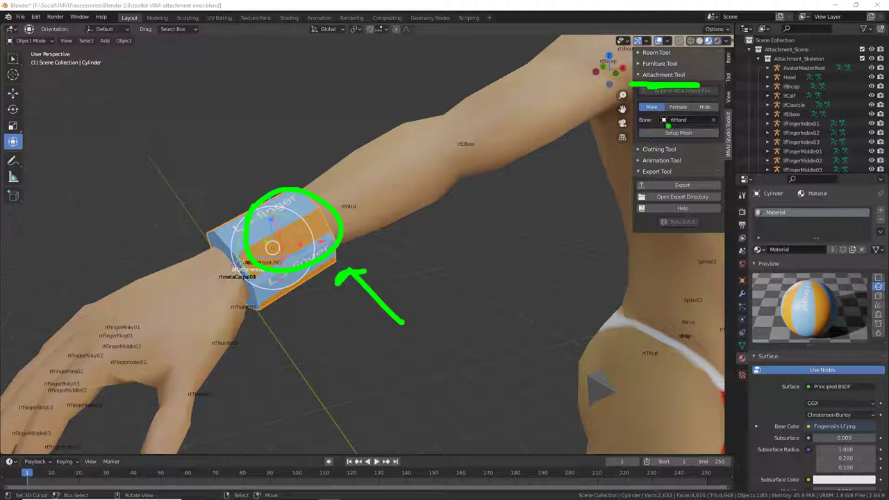
{"action": "left_click_drag", "start_coordinate": [661, 127], "coordinate": [698, 126]}
{"action": "key", "text": "Escape"}
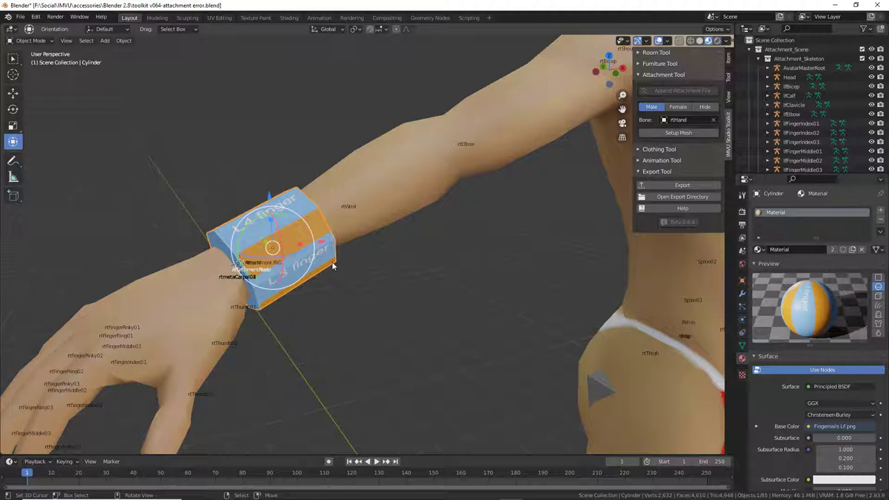
{"action": "mouse_move", "coordinate": [694, 144]}
{"action": "left_mouse_down"}
{"action": "mouse_move", "coordinate": [656, 142]}
{"action": "mouse_move", "coordinate": [703, 143]}
{"action": "left_mouse_up"}
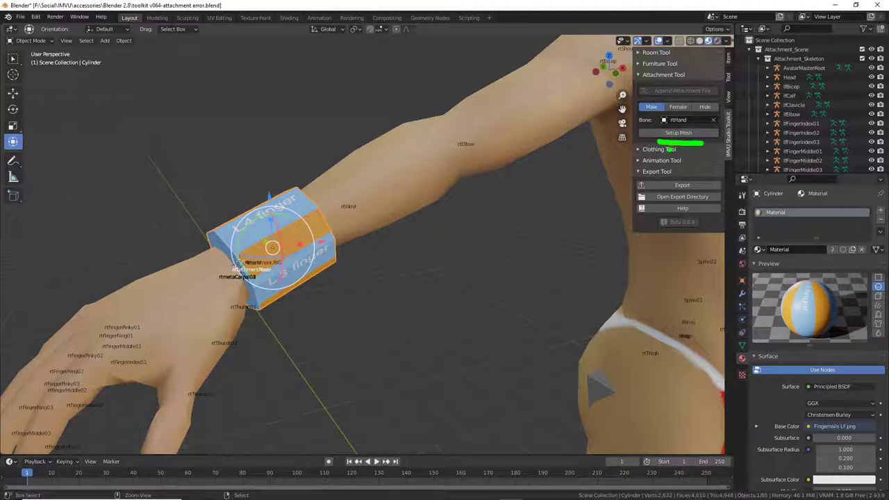
{"action": "key", "text": "Escape"}
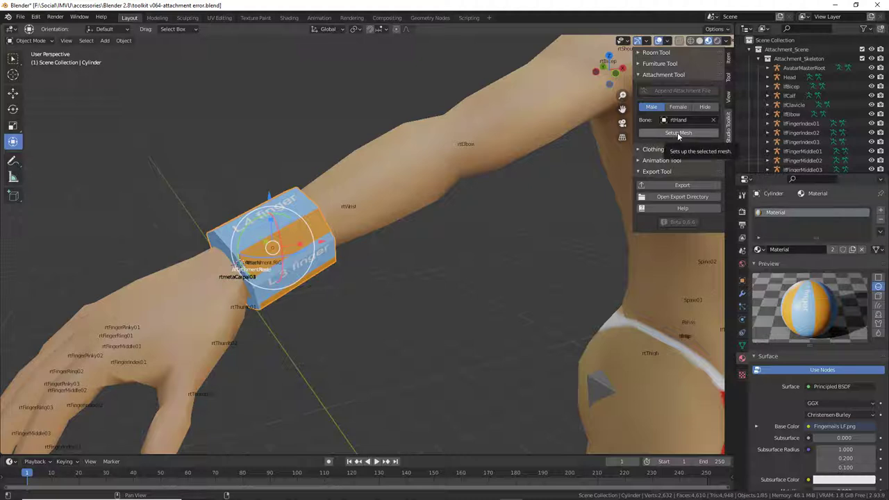
Try to run Setup Mesh on the selected wrist cylinder with rtHand as its bone.
{"action": "left_click", "coordinate": [677, 131]}
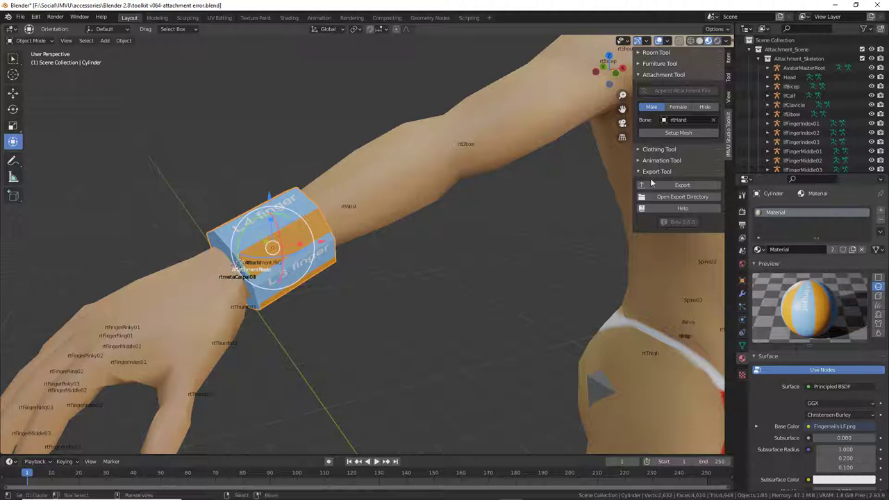
{"action": "left_click", "coordinate": [678, 134]}
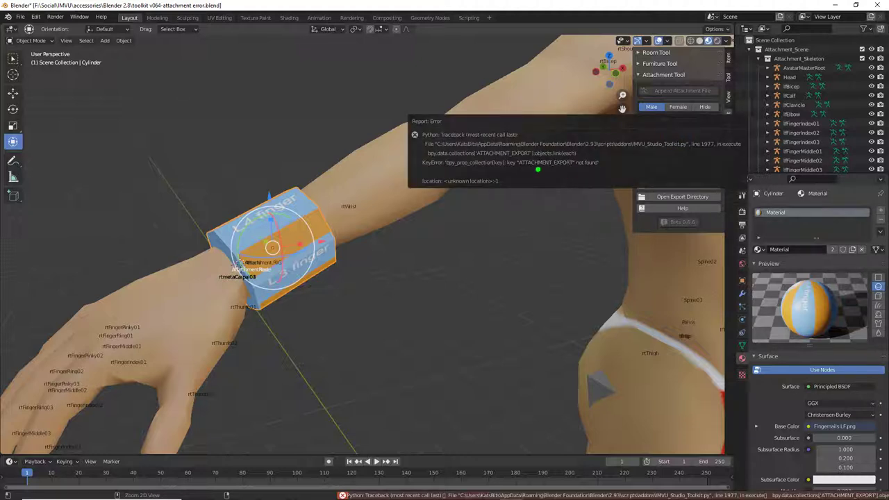
{"action": "left_click_drag", "start_coordinate": [515, 170], "coordinate": [575, 170]}
{"action": "left_click_drag", "start_coordinate": [543, 174], "coordinate": [552, 180]}
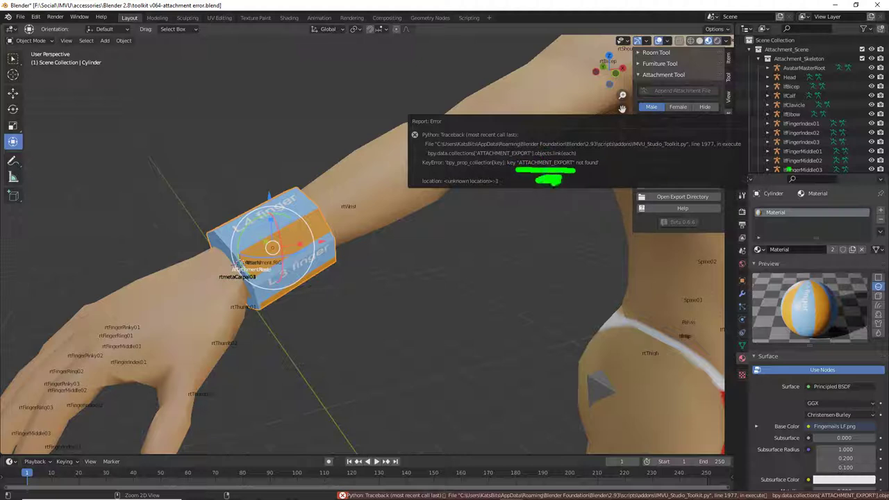
{"action": "left_click_drag", "start_coordinate": [764, 67], "coordinate": [844, 67]}
{"action": "left_click_drag", "start_coordinate": [779, 78], "coordinate": [809, 83]}
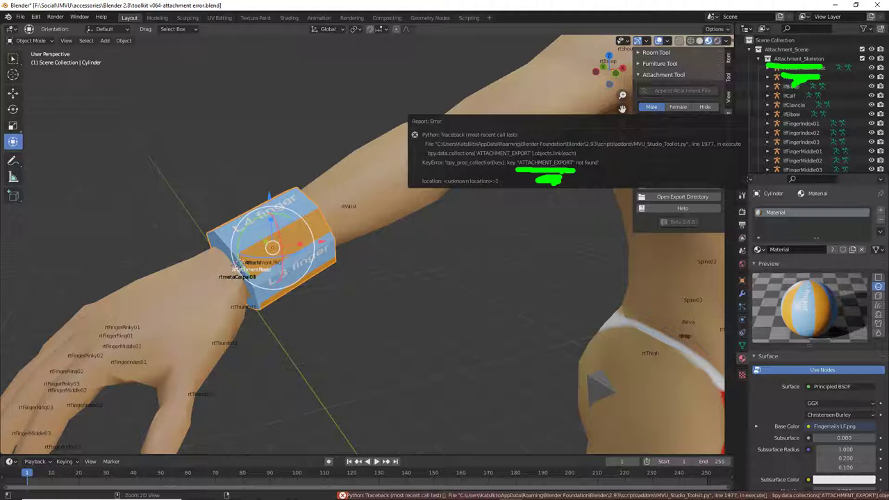
{"action": "key", "text": "Escape"}
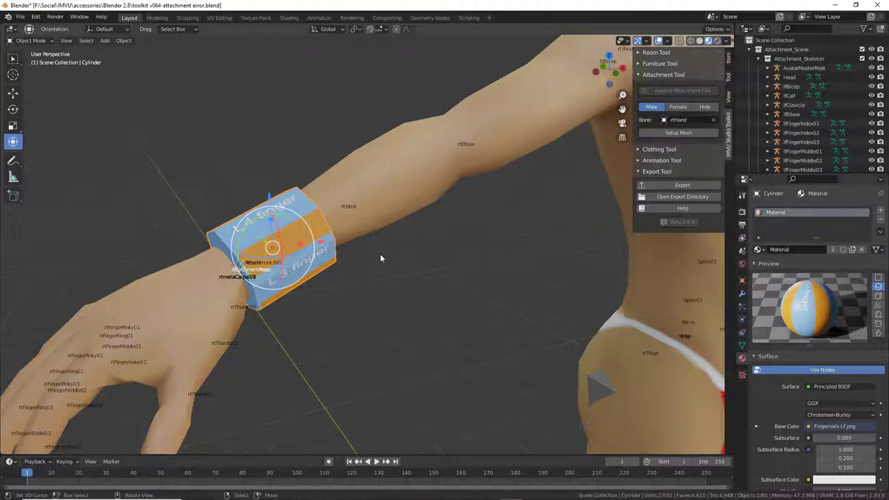
{"action": "left_click", "coordinate": [686, 139]}
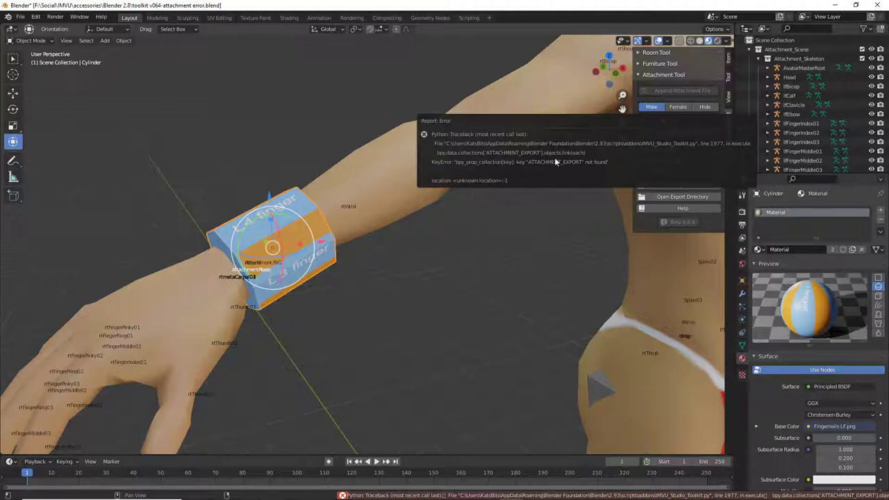
{"action": "left_click_drag", "start_coordinate": [530, 170], "coordinate": [582, 169]}
{"action": "key", "text": "Escape"}
Rename the export collection containing Attachment.RIG to ATTACHMENT_EXPORT.
{"action": "scroll", "coordinate": [813, 104], "scroll_direction": "down", "scroll_amount": 6}
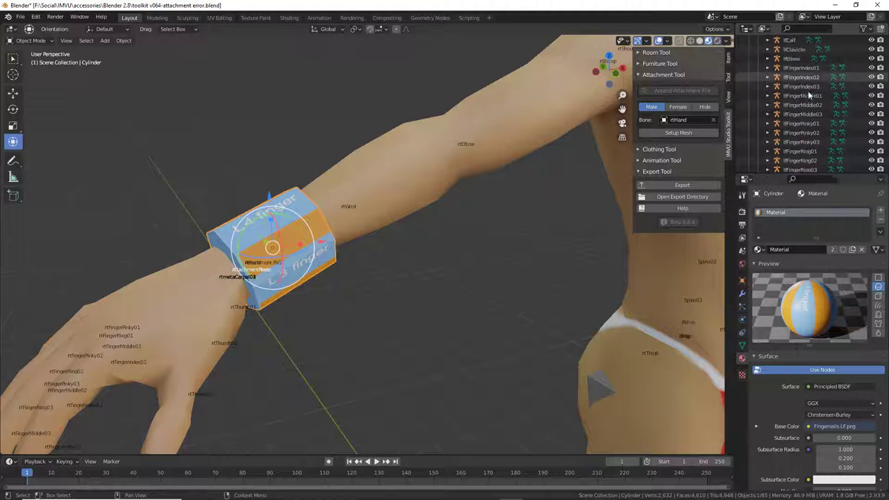
{"action": "scroll", "coordinate": [809, 95], "scroll_direction": "down", "scroll_amount": 10}
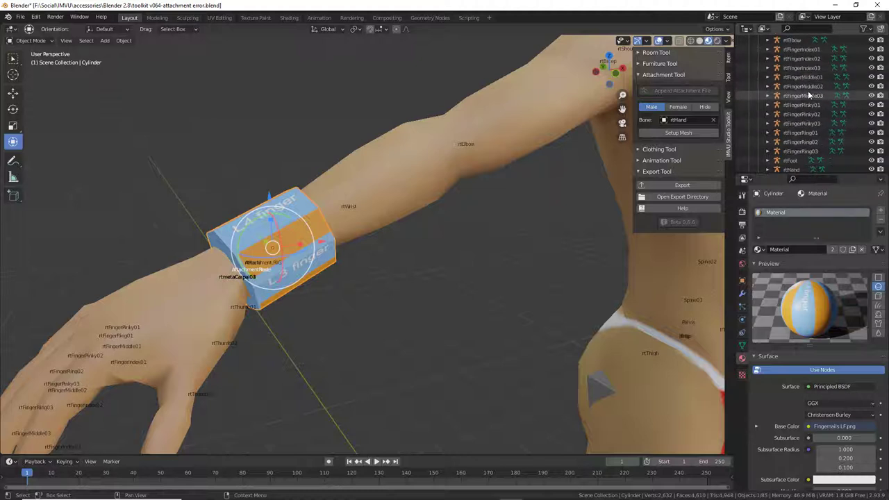
{"action": "scroll", "coordinate": [808, 93], "scroll_direction": "down", "scroll_amount": 10}
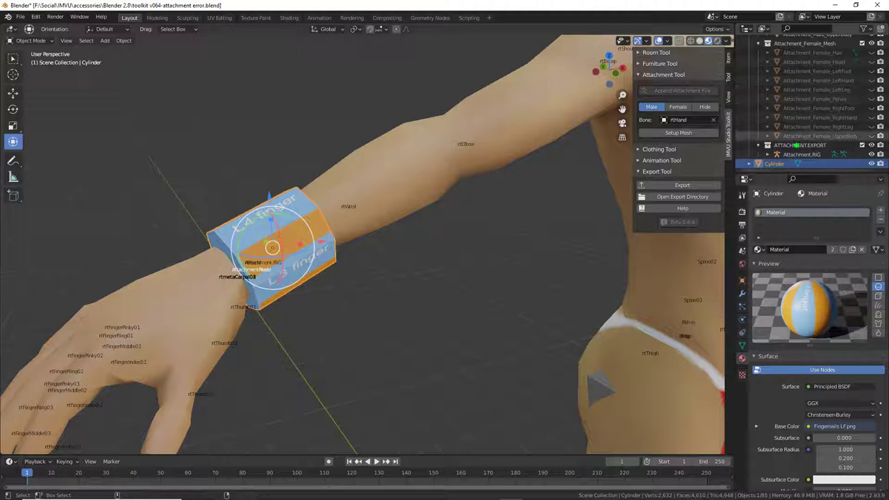
{"action": "mouse_move", "coordinate": [822, 154]}
{"action": "left_mouse_down"}
{"action": "mouse_move", "coordinate": [768, 152]}
{"action": "mouse_move", "coordinate": [844, 154]}
{"action": "left_mouse_up"}
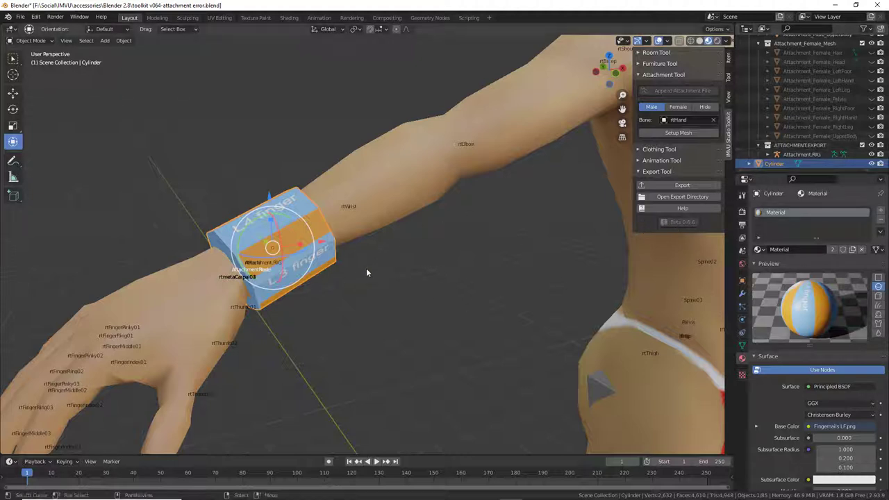
{"action": "left_click_drag", "start_coordinate": [271, 247], "coordinate": [256, 241]}
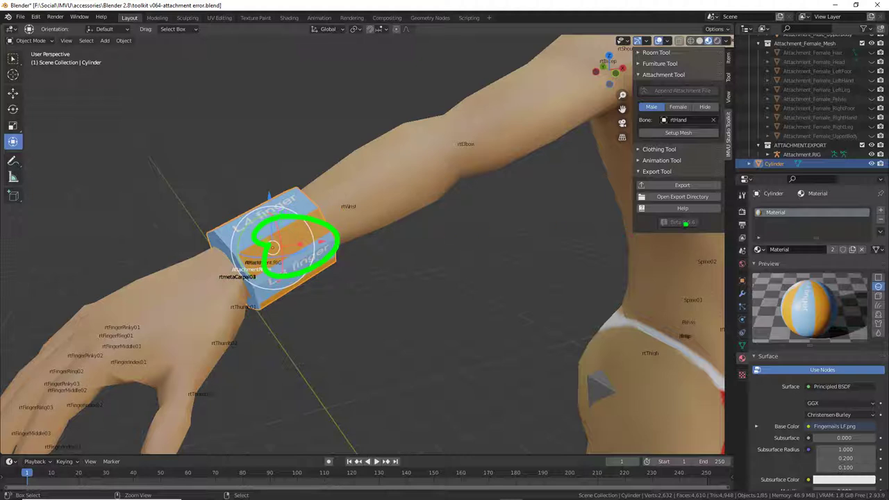
{"action": "mouse_move", "coordinate": [662, 233]}
{"action": "left_mouse_down"}
{"action": "mouse_move", "coordinate": [699, 233]}
{"action": "mouse_move", "coordinate": [674, 238]}
{"action": "mouse_move", "coordinate": [681, 247]}
{"action": "left_mouse_up"}
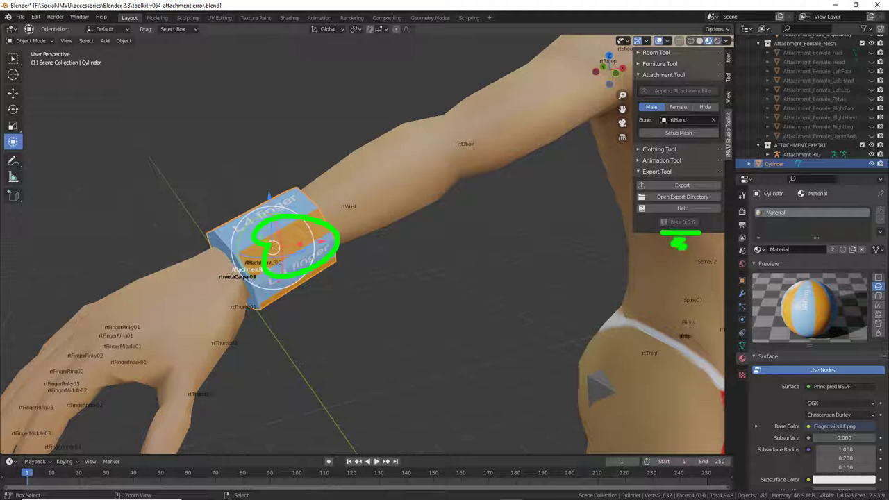
{"action": "key", "text": "Escape"}
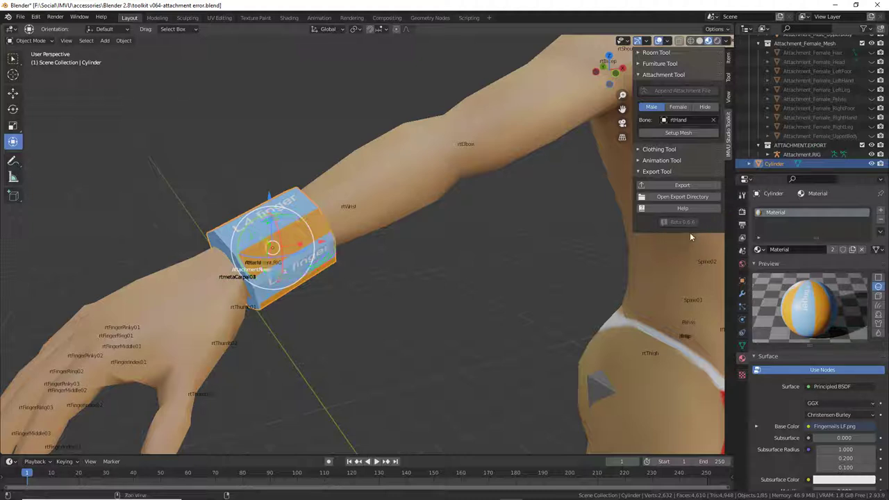
{"action": "left_click", "coordinate": [803, 145]}
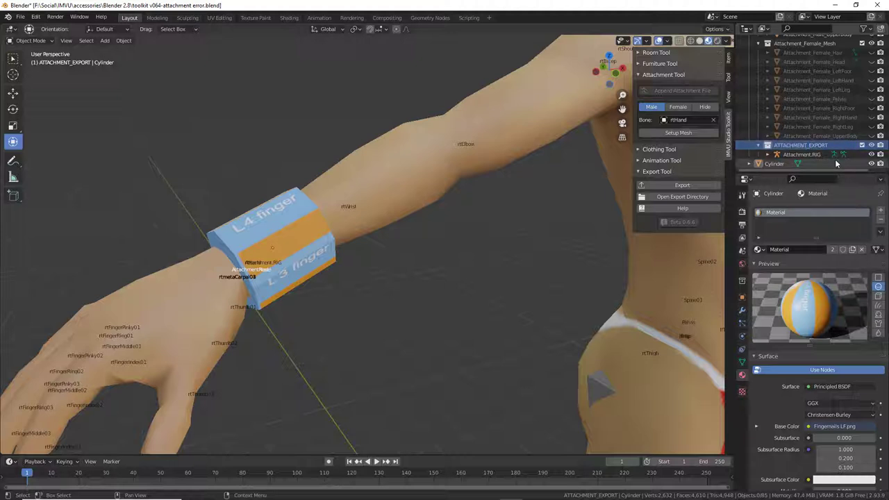
Select the wrist cylinder and run Setup Mesh with rtHand as the attachment bone.
{"action": "left_click", "coordinate": [328, 264]}
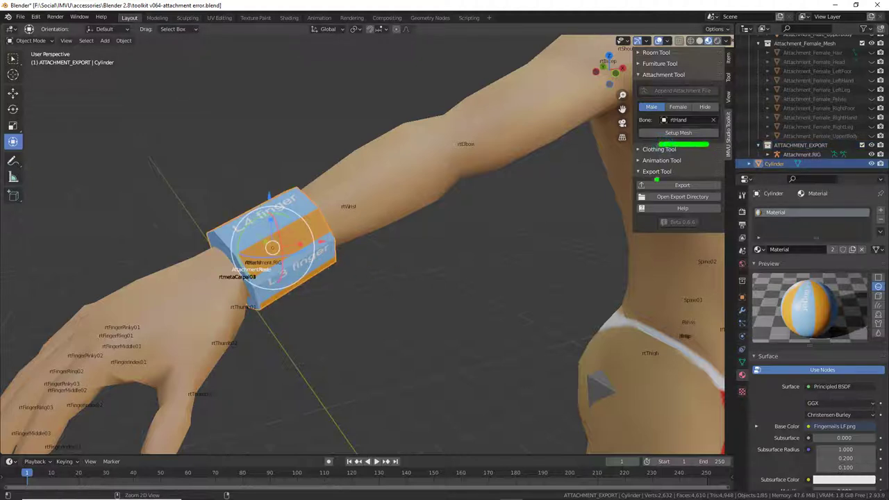
{"action": "left_click", "coordinate": [676, 132]}
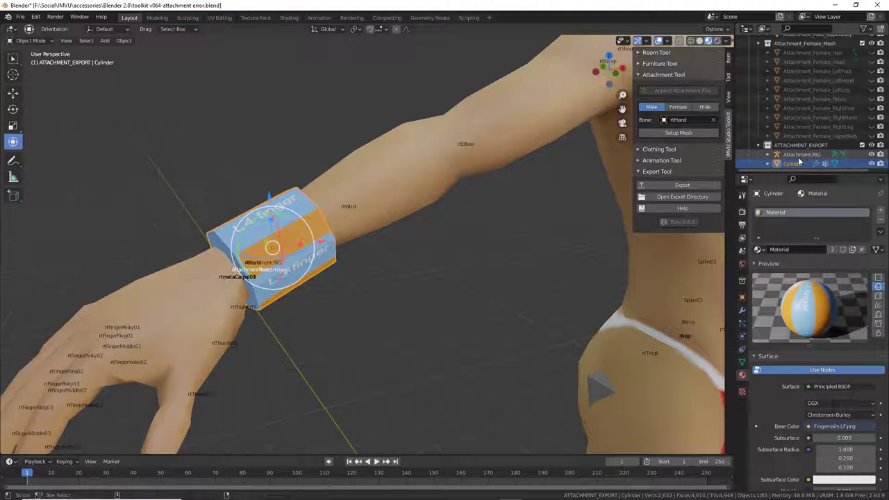
{"action": "left_click_drag", "start_coordinate": [322, 267], "coordinate": [324, 271]}
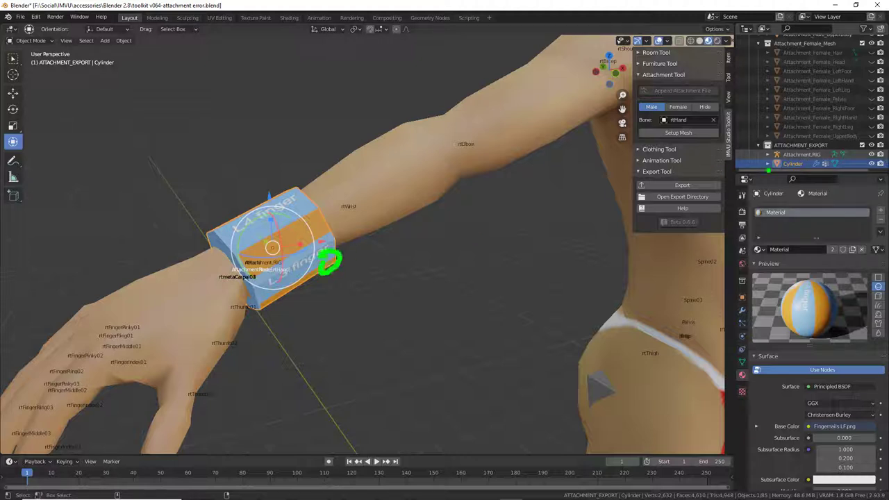
{"action": "left_click_drag", "start_coordinate": [763, 175], "coordinate": [808, 178]}
{"action": "mouse_move", "coordinate": [776, 152]}
{"action": "left_mouse_down"}
{"action": "mouse_move", "coordinate": [816, 152]}
{"action": "mouse_move", "coordinate": [772, 156]}
{"action": "left_mouse_up"}
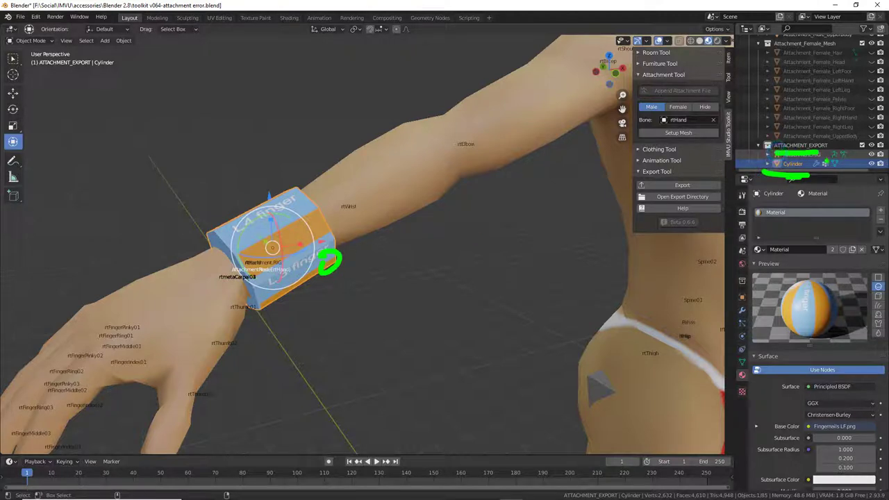
{"action": "left_click", "coordinate": [826, 161]}
{"action": "key", "text": "Escape"}
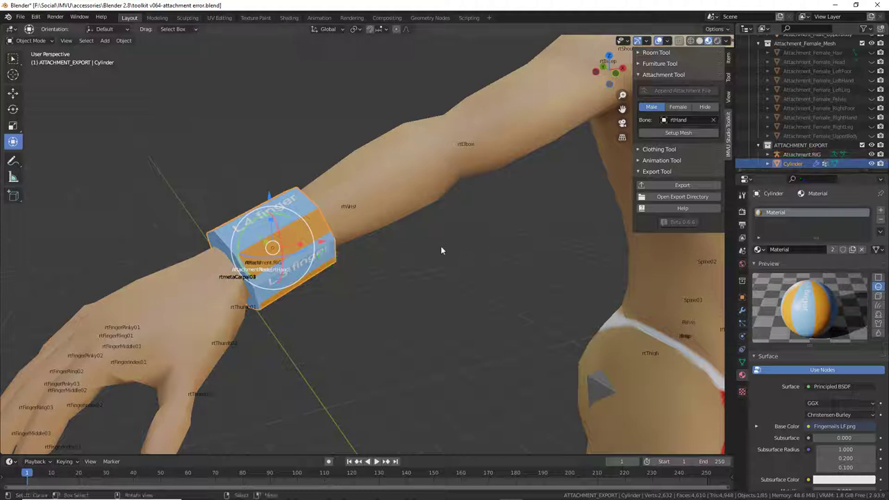
Hide the cylinder temporarily to check the attachment node and Attachment.RIG at the wrist, and show it again.
{"action": "left_click", "coordinate": [872, 164]}
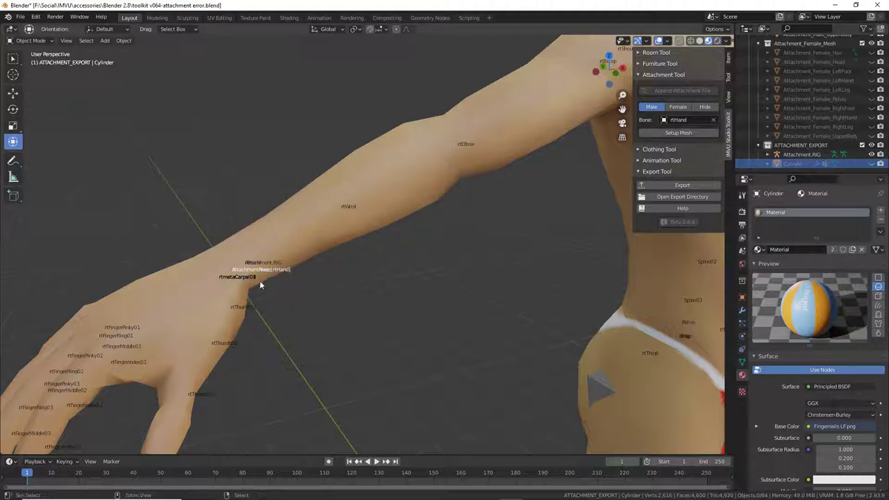
{"action": "mouse_move", "coordinate": [242, 278]}
{"action": "left_mouse_down"}
{"action": "mouse_move", "coordinate": [233, 277]}
{"action": "mouse_move", "coordinate": [290, 277]}
{"action": "left_mouse_up"}
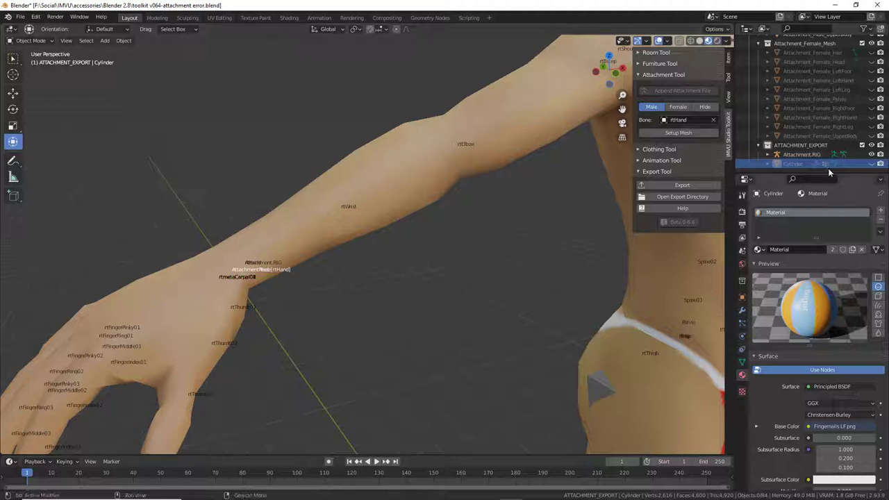
{"action": "left_click", "coordinate": [798, 155]}
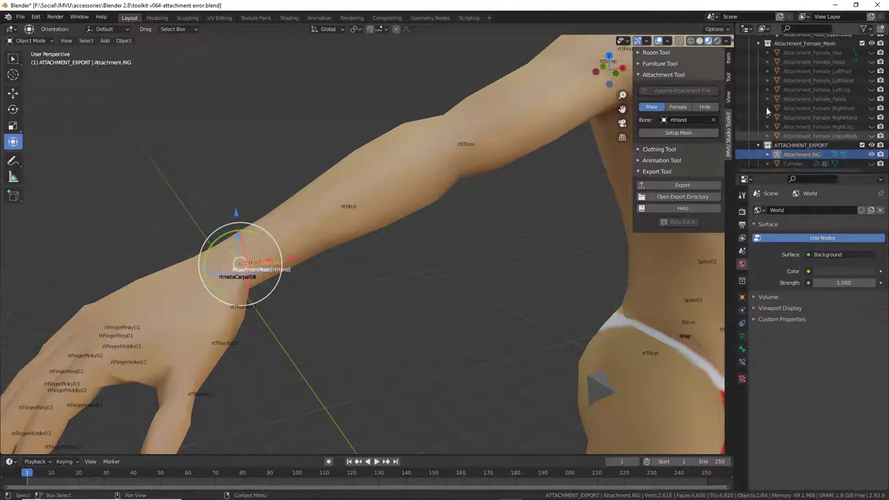
{"action": "left_click", "coordinate": [871, 164]}
{"action": "left_click", "coordinate": [314, 273]}
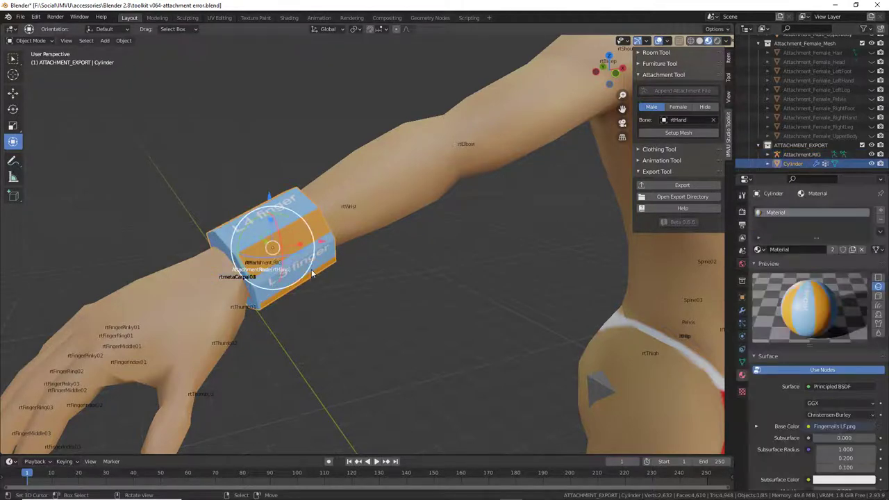
{"action": "left_click", "coordinate": [800, 154]}
Open the recent file fix it friday 24th june (2).blend without saving the current file's changes.
{"action": "left_click", "coordinate": [21, 17]}
{"action": "mouse_move", "coordinate": [34, 49]}
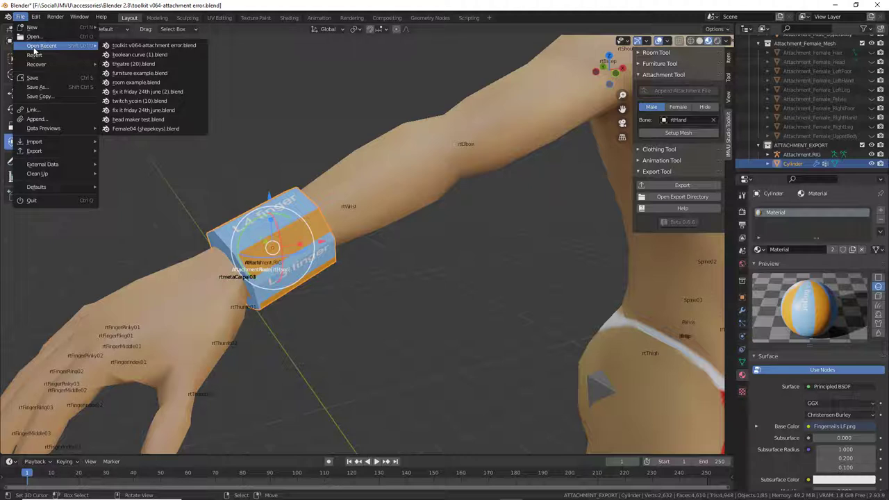
{"action": "left_click", "coordinate": [157, 91]}
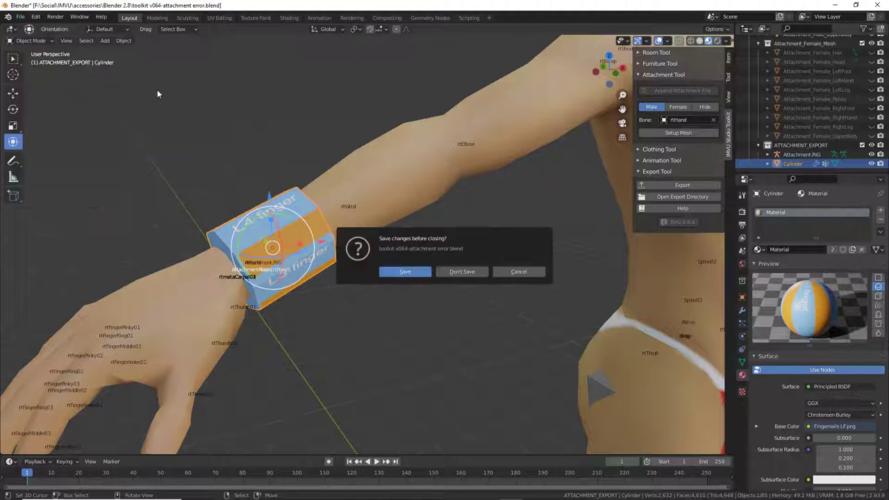
{"action": "left_click", "coordinate": [477, 270]}
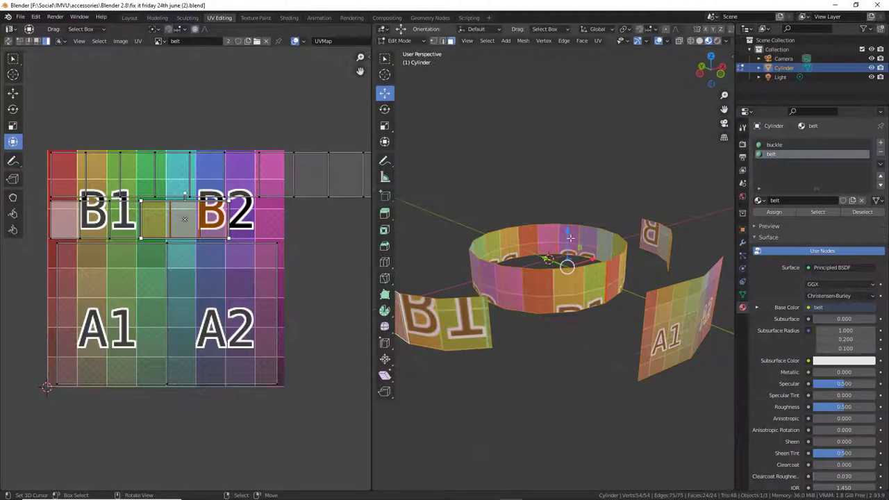
Inspect the belt model from several angles and show its belt material nodes in the Shading workspace.
{"action": "middle_click_drag", "start_coordinate": [581, 321], "coordinate": [539, 309]}
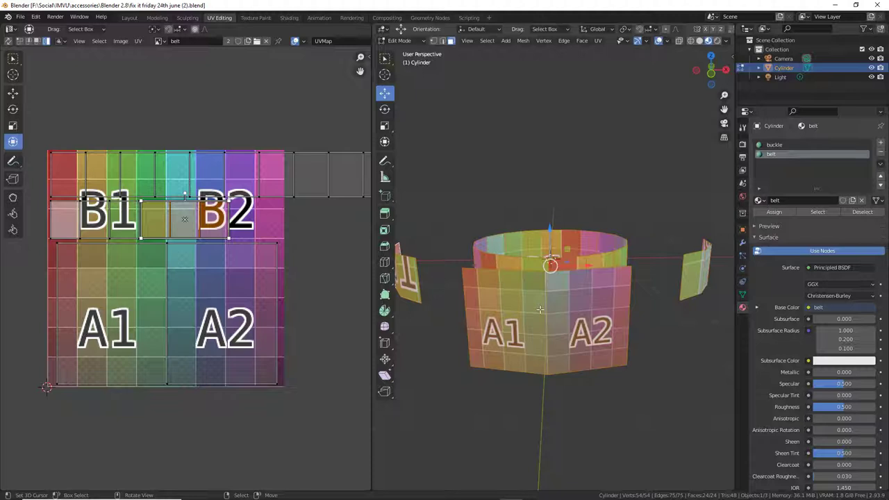
{"action": "middle_click_drag", "start_coordinate": [520, 296], "coordinate": [549, 308]}
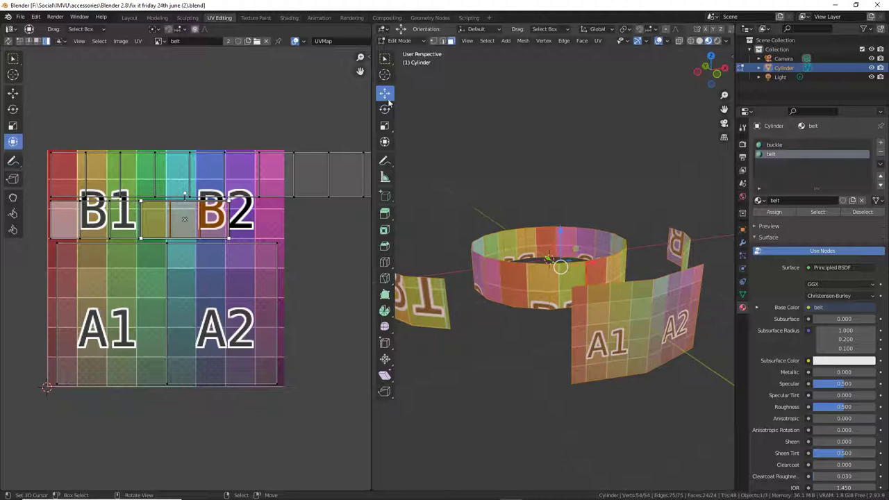
{"action": "left_click", "coordinate": [288, 18]}
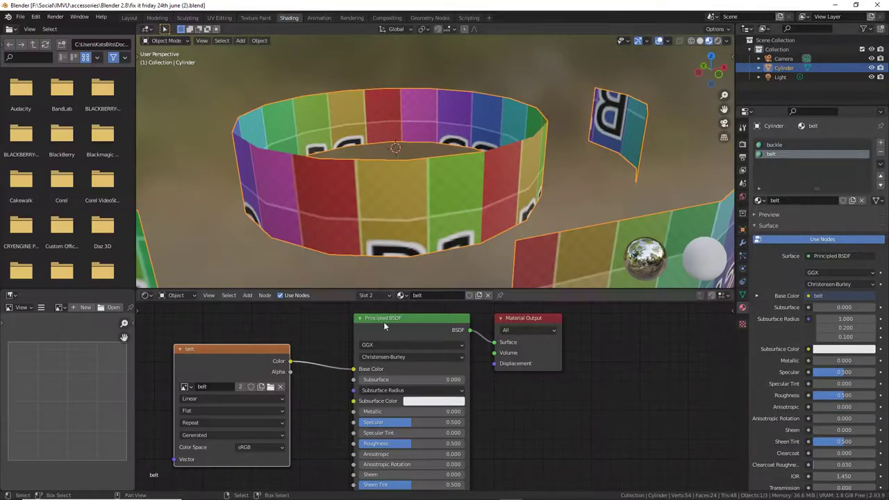
{"action": "scroll", "coordinate": [292, 413], "scroll_direction": "down", "scroll_amount": 2}
{"action": "middle_click_drag", "start_coordinate": [306, 434], "coordinate": [339, 417]}
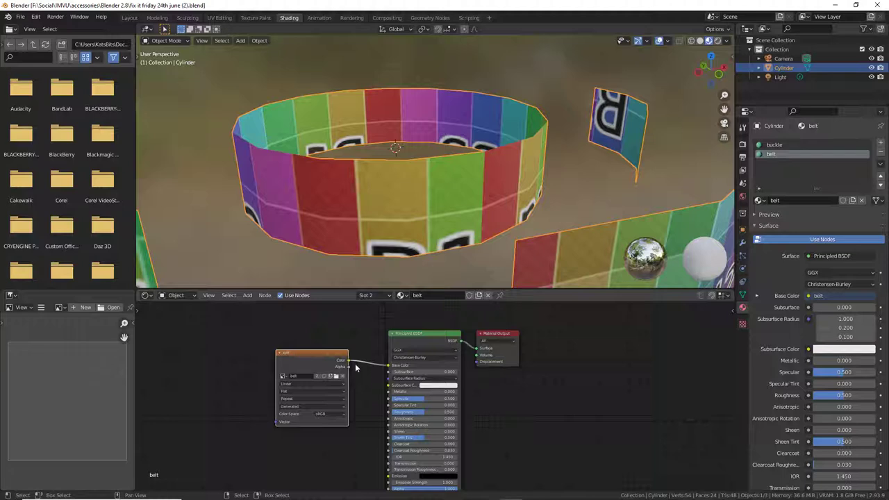
Show the whole belt mesh with its UV layout in the UV Editing workspace.
{"action": "left_click", "coordinate": [129, 17]}
{"action": "middle_click_drag", "start_coordinate": [255, 132], "coordinate": [374, 290]}
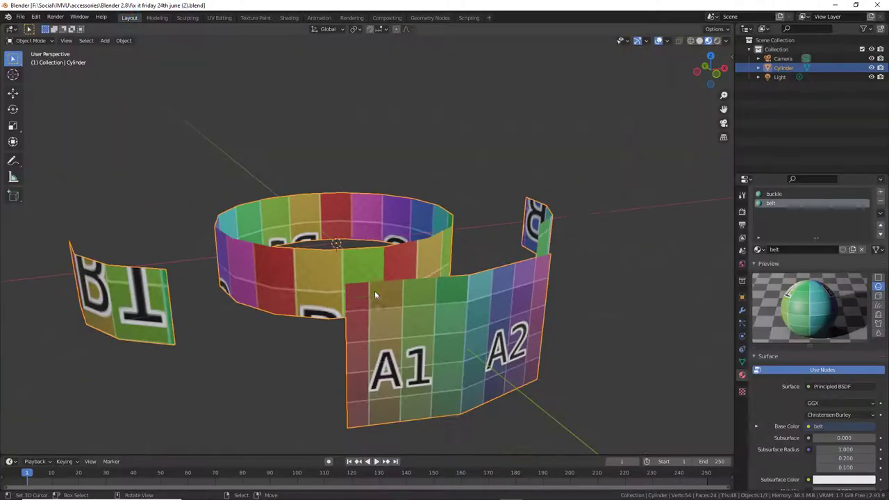
{"action": "left_click", "coordinate": [220, 17]}
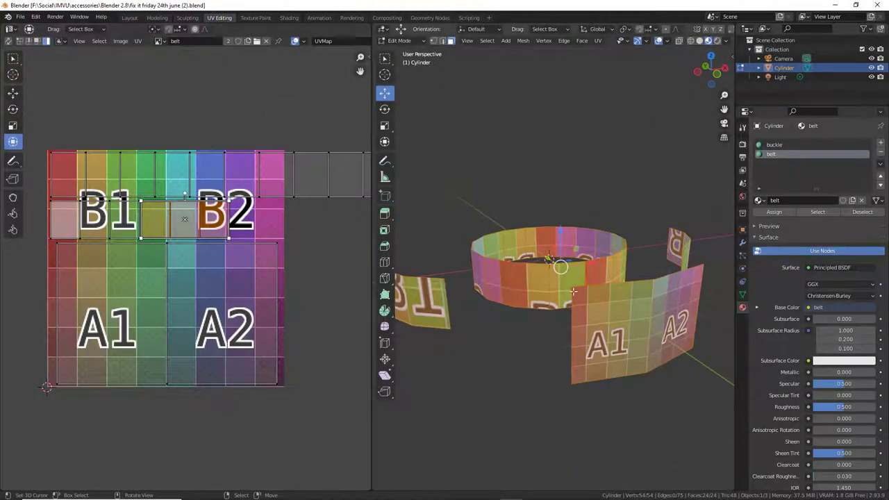
{"action": "middle_click_drag", "start_coordinate": [572, 290], "coordinate": [592, 277]}
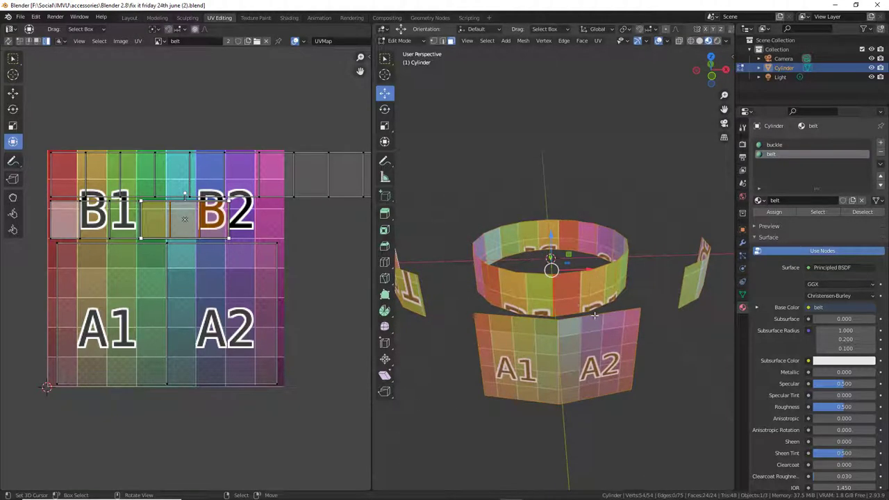
Select the three faces of the detached strip with the B2 texture section and move them -1 m along X onto the belt.
{"action": "left_click", "coordinate": [693, 280]}
{"action": "middle_click_drag", "start_coordinate": [693, 280], "coordinate": [704, 305]}
{"action": "left_click", "coordinate": [713, 325], "text": "shift"}
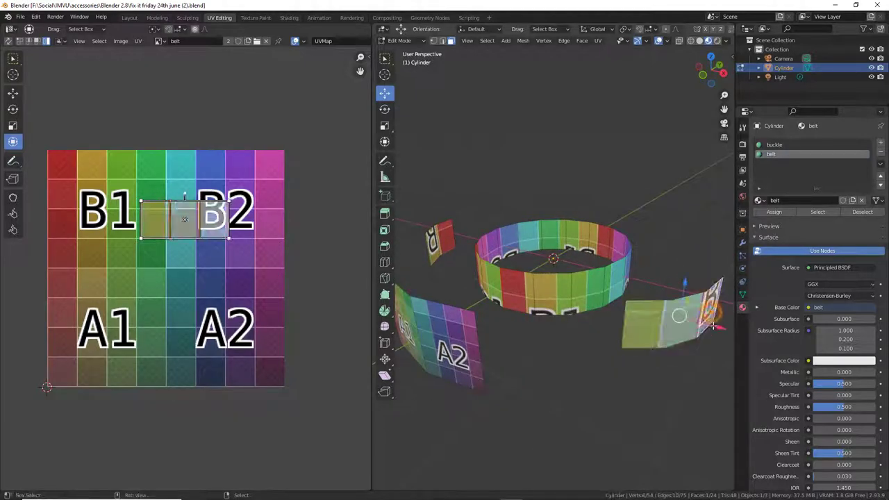
{"action": "type", "text": "gx-1"}
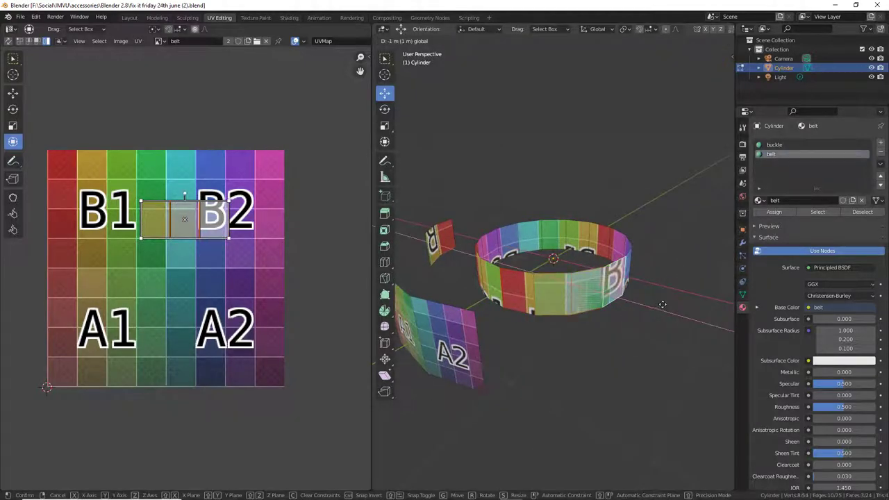
{"action": "key", "text": "Return"}
{"action": "scroll", "coordinate": [576, 357], "scroll_direction": "up", "scroll_amount": 6}
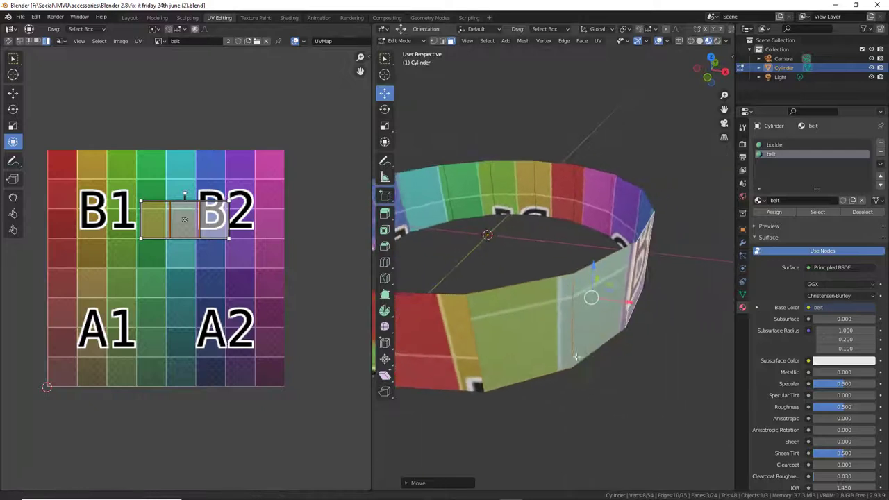
{"action": "middle_click_drag", "start_coordinate": [576, 357], "coordinate": [633, 314]}
{"action": "key", "text": "g"}
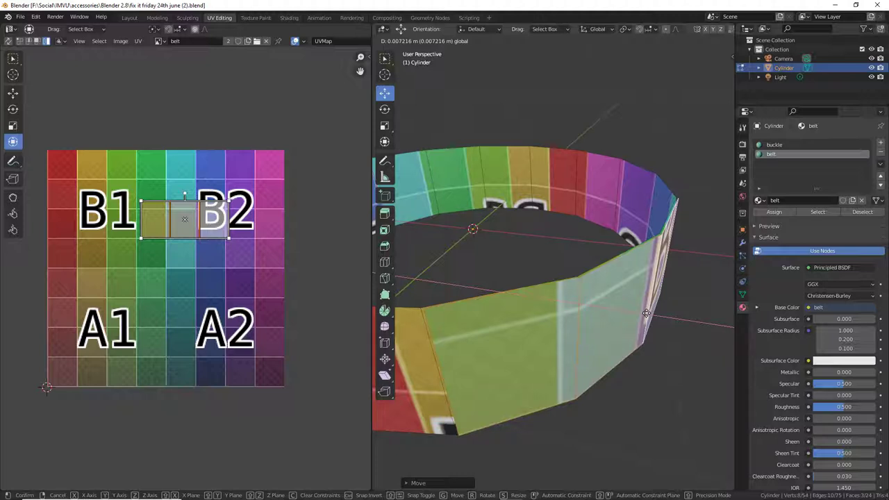
{"action": "right_click", "coordinate": [645, 313]}
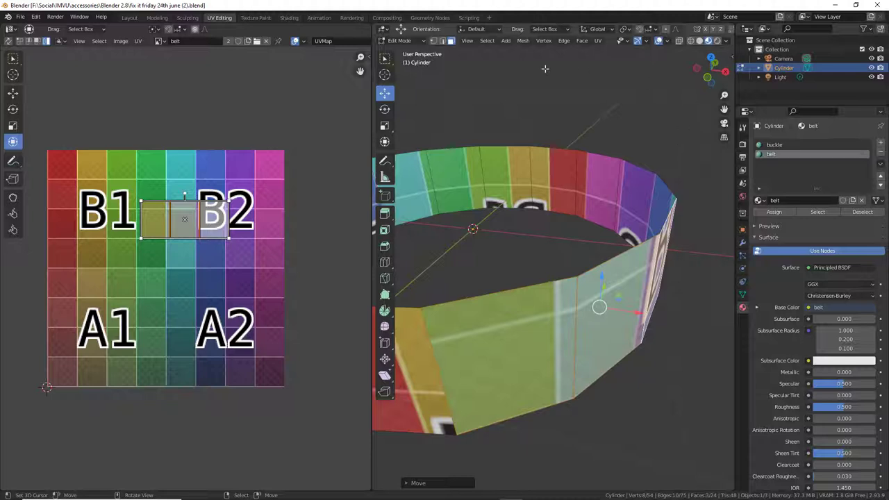
Show the transform values and set the selected strip faces' median X to 0.76342 m.
{"action": "left_click", "coordinate": [466, 40]}
{"action": "left_click", "coordinate": [480, 61]}
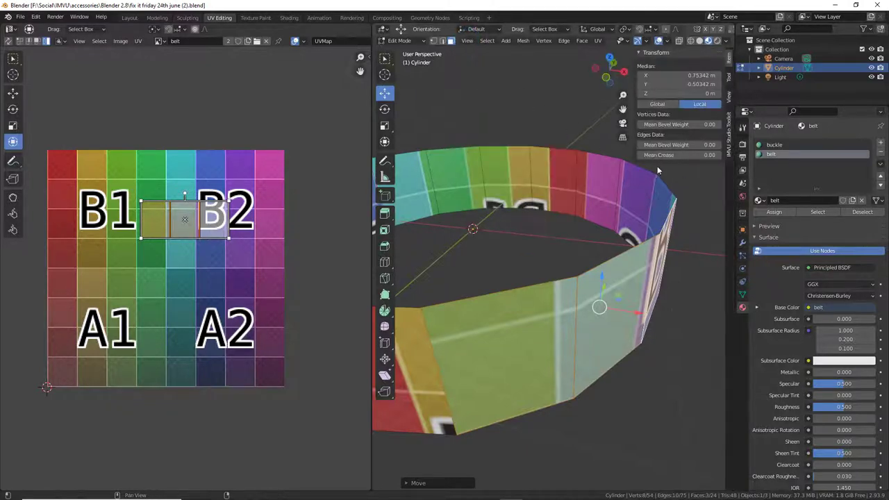
{"action": "left_click_drag", "start_coordinate": [633, 312], "coordinate": [641, 310]}
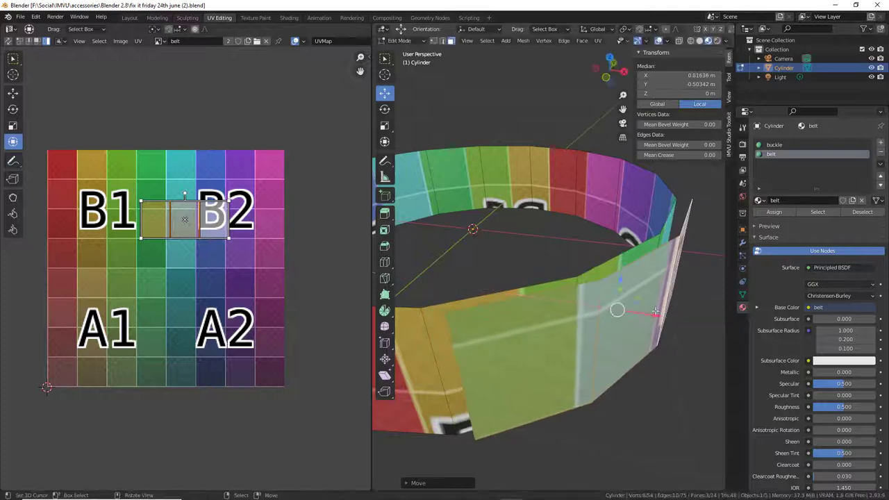
{"action": "key", "text": "ctrl+z"}
{"action": "left_click", "coordinate": [698, 75]}
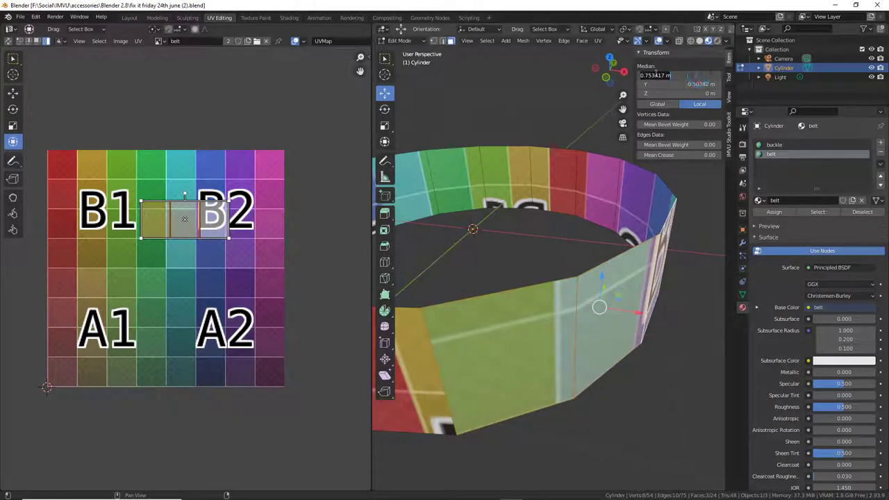
{"action": "key", "text": "ctrl+a"}
{"action": "type", "text": "0.76342"}
{"action": "key", "text": "Return"}
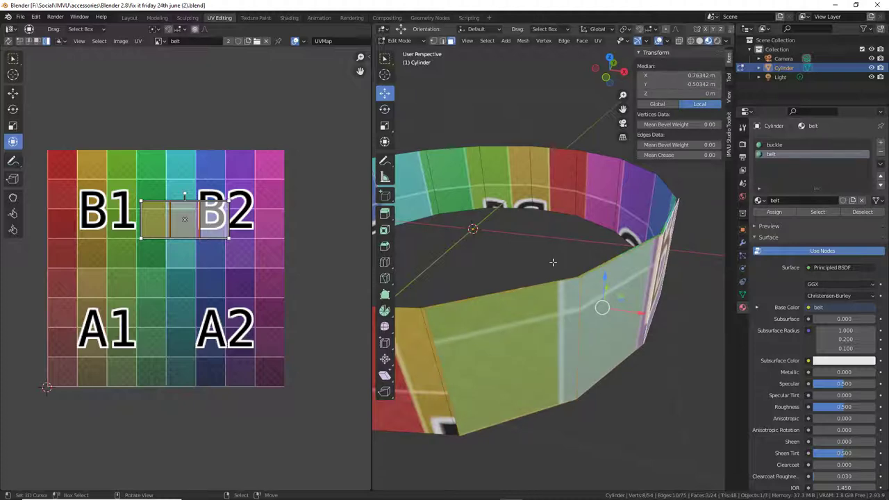
Select the three faces of the detached B1 strip and move them 1 m along X onto the belt.
{"action": "middle_click_drag", "start_coordinate": [543, 306], "coordinate": [451, 368]}
{"action": "left_click", "coordinate": [524, 408]}
{"action": "left_click", "coordinate": [451, 368], "text": "shift"}
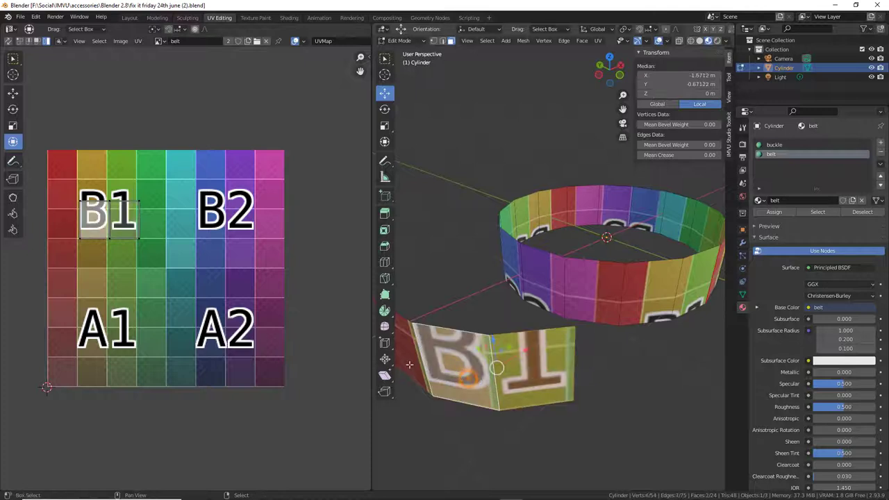
{"action": "left_click", "coordinate": [409, 365], "text": "shift"}
{"action": "key", "text": "g"}
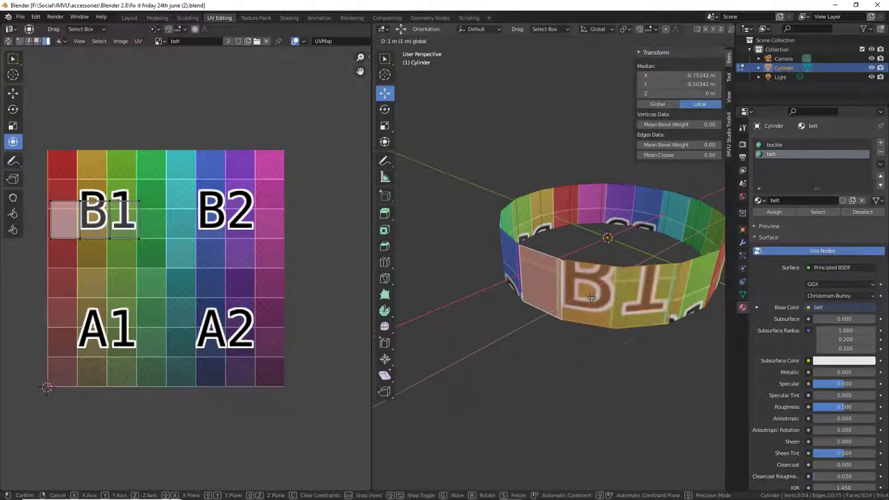
{"action": "left_click", "coordinate": [591, 297]}
Set the B1 strip faces' median X to -0.763417 m.
{"action": "scroll", "coordinate": [591, 297], "scroll_direction": "up", "scroll_amount": 3}
{"action": "middle_click_drag", "start_coordinate": [637, 323], "coordinate": [561, 338]}
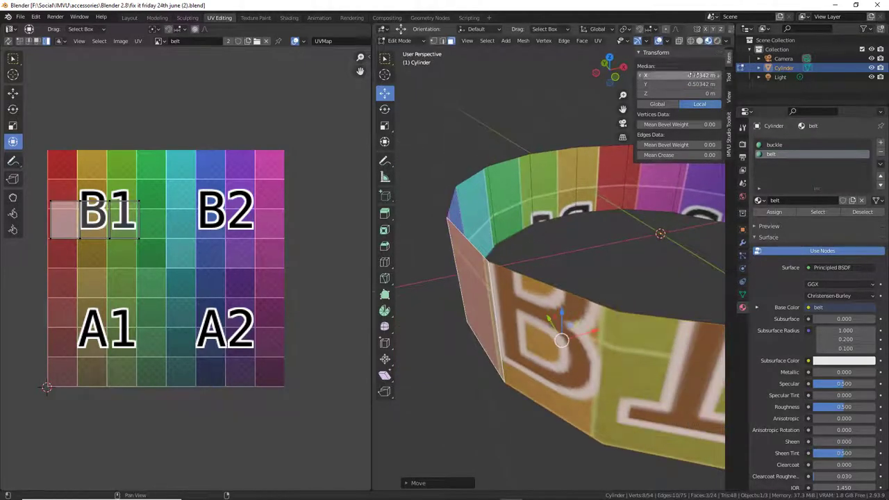
{"action": "left_click", "coordinate": [691, 75]}
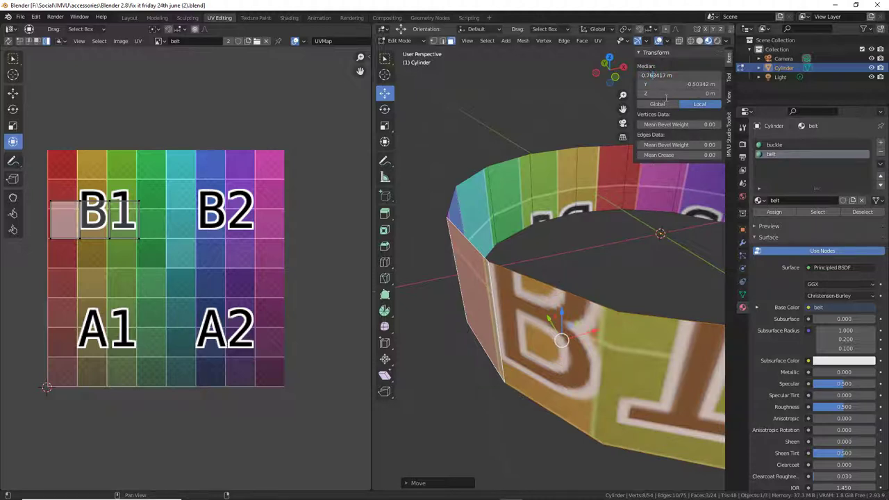
{"action": "key", "text": "Return"}
Select the two buckle faces A1 and A2 and move them 1 m along Y onto the belt's front.
{"action": "middle_click_drag", "start_coordinate": [561, 334], "coordinate": [465, 271]}
{"action": "scroll", "coordinate": [583, 275], "scroll_direction": "down", "scroll_amount": 3}
{"action": "left_click", "coordinate": [492, 292]}
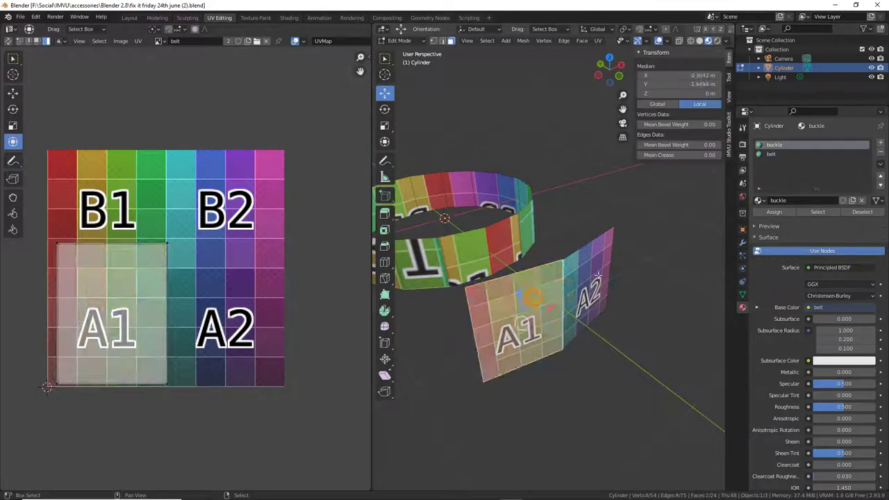
{"action": "left_click", "coordinate": [597, 275], "text": "shift"}
{"action": "middle_click_drag", "start_coordinate": [597, 274], "coordinate": [595, 289]}
{"action": "key", "text": "g"}
{"action": "key", "text": "y"}
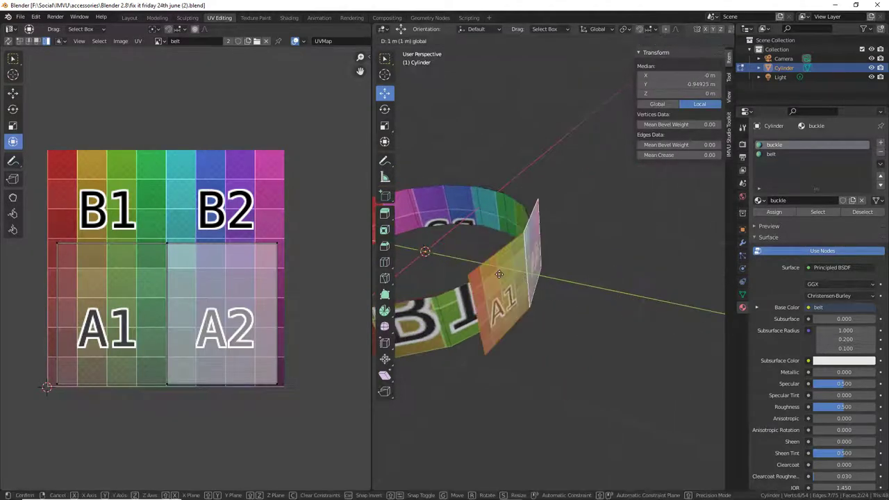
{"action": "key", "text": "Return"}
Select all faces of the belt mesh to display its complete UV layout, including the strip beyond the texture's edge.
{"action": "middle_click_drag", "start_coordinate": [498, 275], "coordinate": [528, 319]}
{"action": "scroll", "coordinate": [611, 304], "scroll_direction": "down", "scroll_amount": 2}
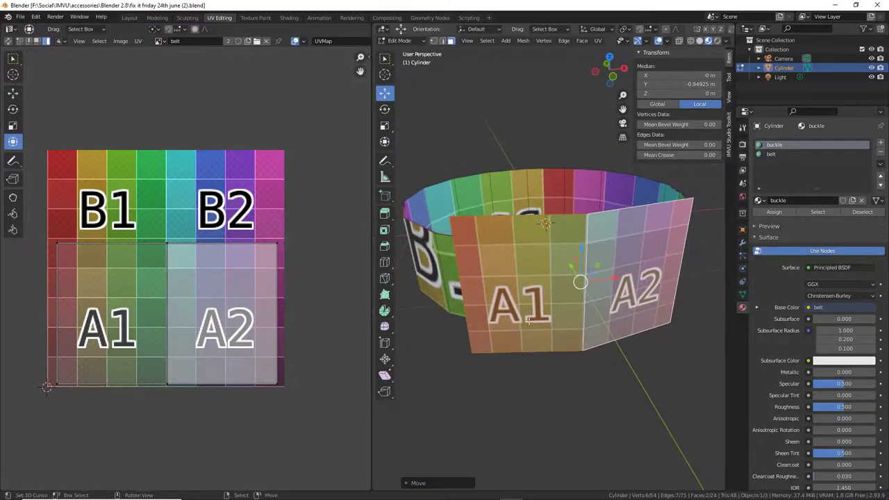
{"action": "left_click", "coordinate": [486, 41]}
{"action": "left_click", "coordinate": [493, 53]}
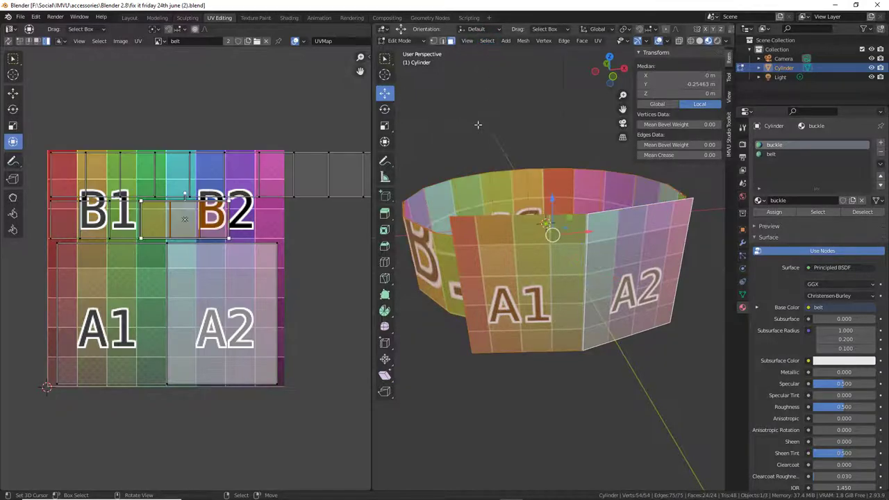
{"action": "scroll", "coordinate": [244, 272], "scroll_direction": "down", "scroll_amount": 5}
{"action": "middle_click_drag", "start_coordinate": [245, 277], "coordinate": [210, 299]}
{"action": "scroll", "coordinate": [229, 271], "scroll_direction": "up", "scroll_amount": 3}
{"action": "scroll", "coordinate": [210, 300], "scroll_direction": "down", "scroll_amount": 1}
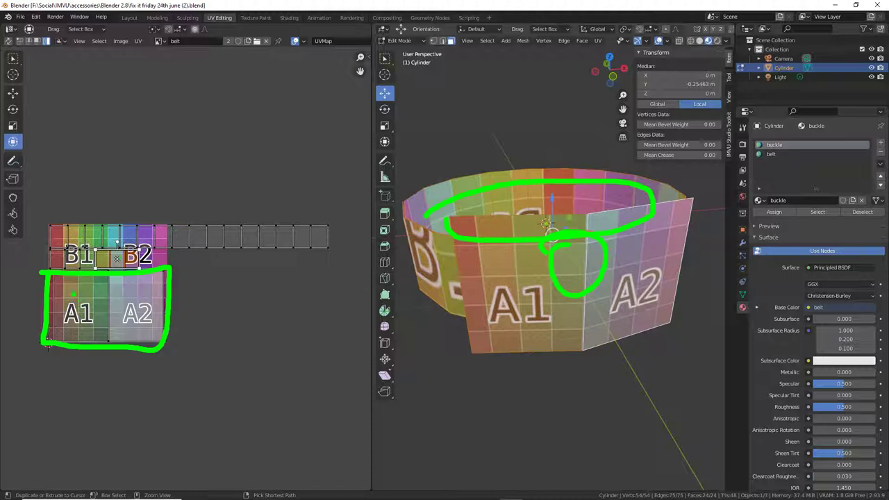
{"action": "mouse_move", "coordinate": [73, 295]}
{"action": "left_mouse_down"}
{"action": "mouse_move", "coordinate": [126, 293]}
{"action": "mouse_move", "coordinate": [147, 321]}
{"action": "left_mouse_up"}
{"action": "mouse_move", "coordinate": [67, 233]}
{"action": "left_mouse_down"}
{"action": "mouse_move", "coordinate": [307, 227]}
{"action": "mouse_move", "coordinate": [304, 239]}
{"action": "left_mouse_up"}
{"action": "mouse_move", "coordinate": [69, 223]}
{"action": "left_mouse_down"}
{"action": "mouse_move", "coordinate": [59, 230]}
{"action": "mouse_move", "coordinate": [67, 238]}
{"action": "left_mouse_up"}
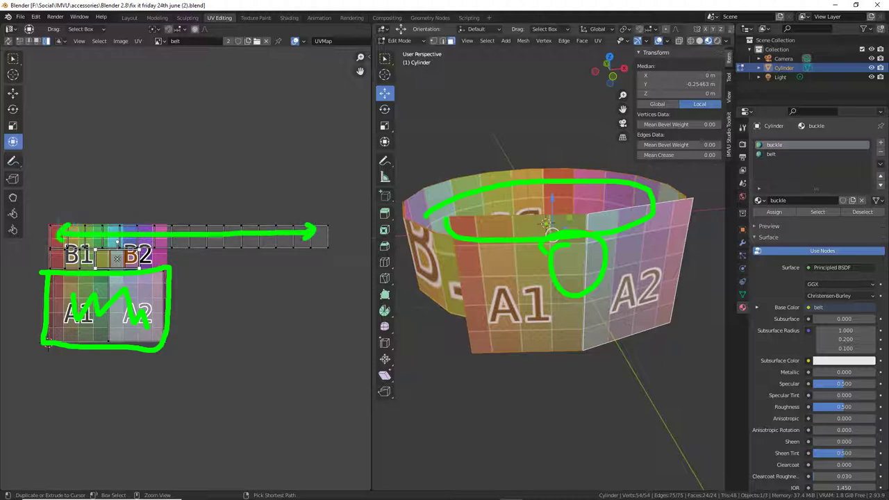
{"action": "left_click_drag", "start_coordinate": [415, 244], "coordinate": [437, 280]}
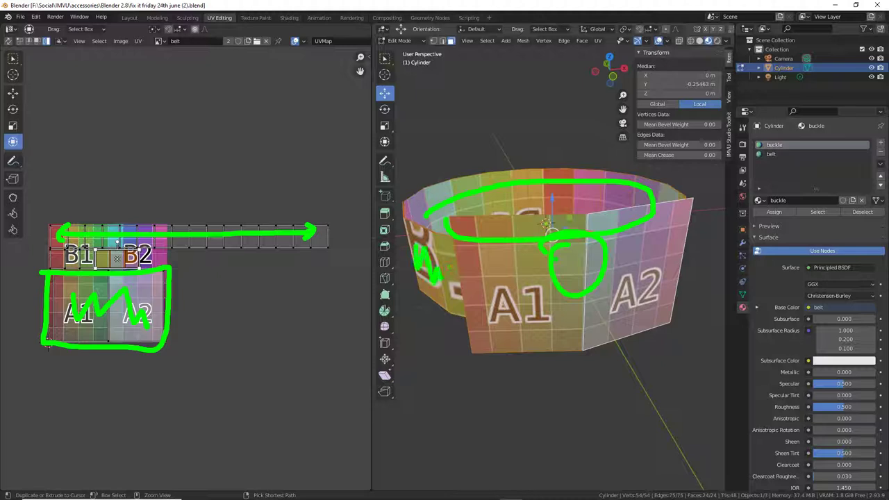
{"action": "mouse_move", "coordinate": [686, 232]}
{"action": "left_mouse_down"}
{"action": "mouse_move", "coordinate": [693, 215]}
{"action": "mouse_move", "coordinate": [700, 229]}
{"action": "left_mouse_up"}
{"action": "left_click_drag", "start_coordinate": [56, 255], "coordinate": [128, 257]}
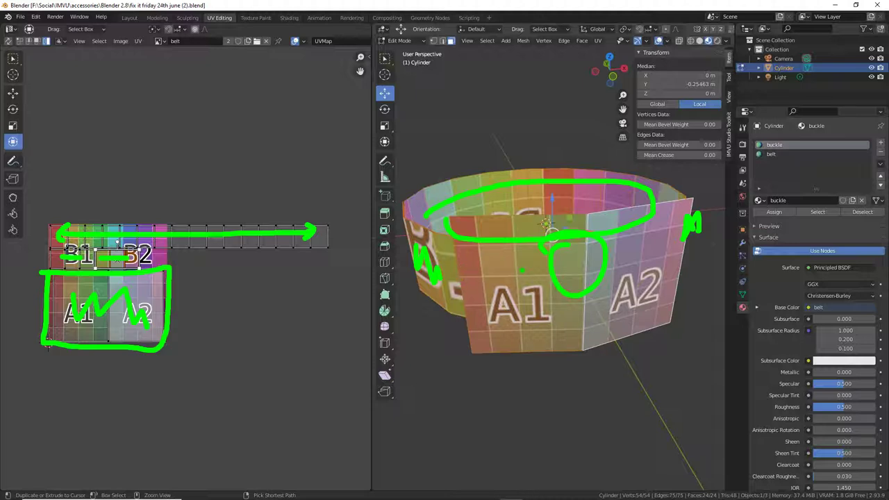
{"action": "key", "text": "Escape"}
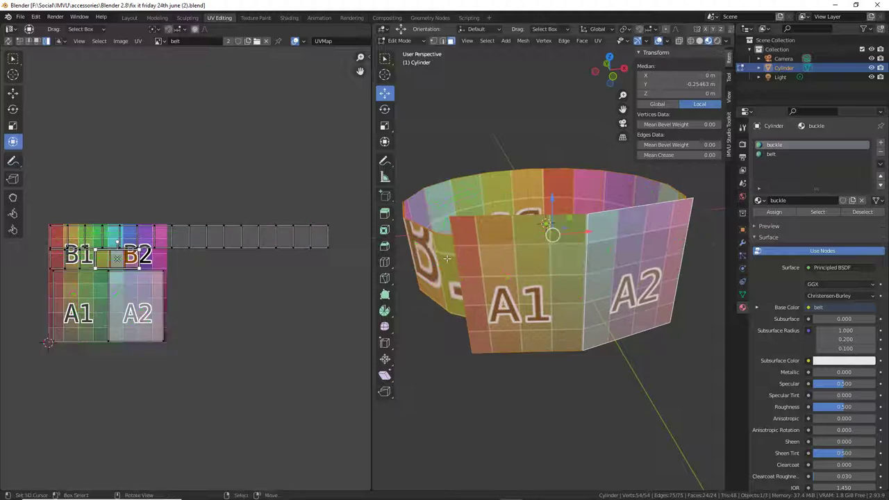
Open the UV layout export dialog for the selected belt mesh.
{"action": "scroll", "coordinate": [175, 259], "scroll_direction": "up", "scroll_amount": 1}
{"action": "middle_click_drag", "start_coordinate": [175, 259], "coordinate": [221, 267]}
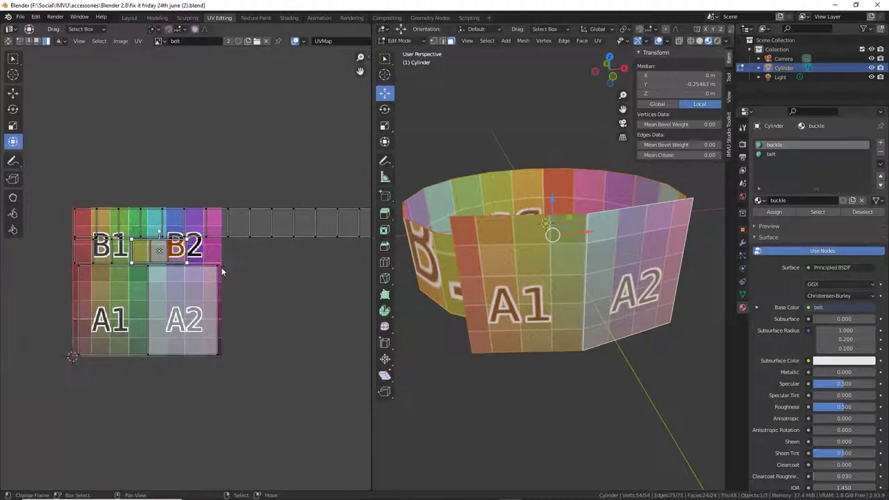
{"action": "scroll", "coordinate": [221, 267], "scroll_direction": "up", "scroll_amount": 2}
{"action": "middle_click_drag", "start_coordinate": [170, 284], "coordinate": [207, 280]}
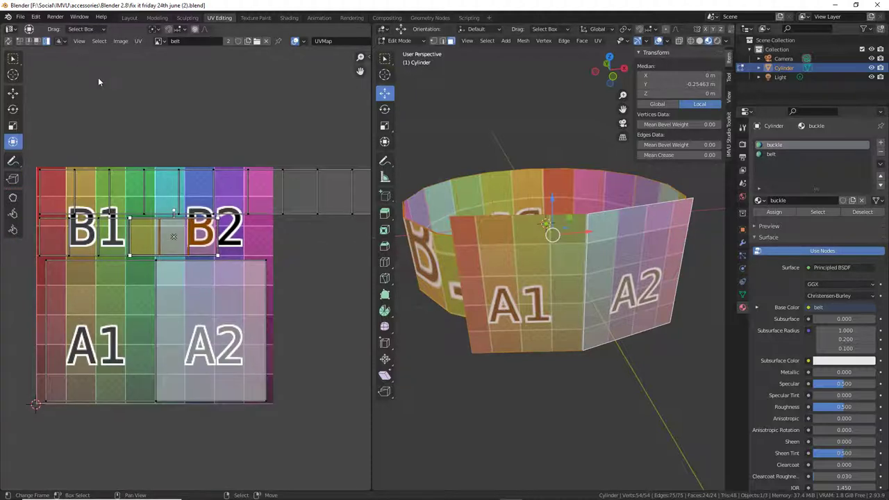
{"action": "left_click", "coordinate": [139, 43]}
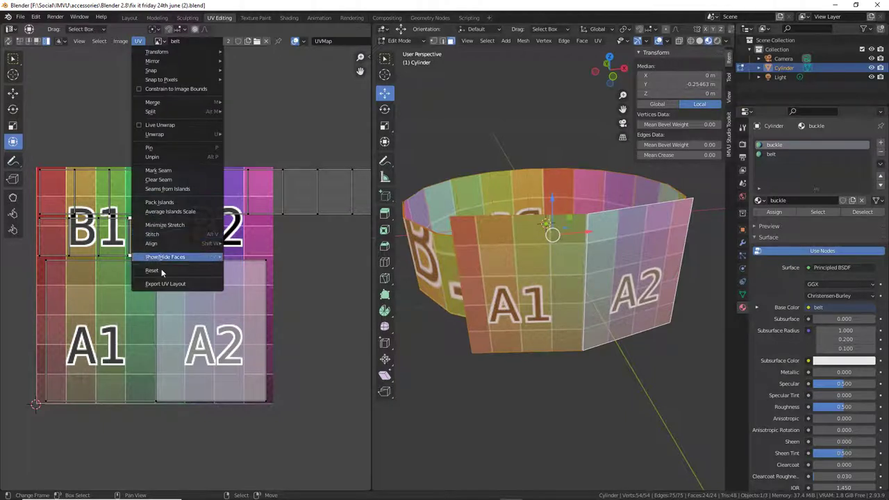
{"action": "left_click_drag", "start_coordinate": [143, 294], "coordinate": [198, 295]}
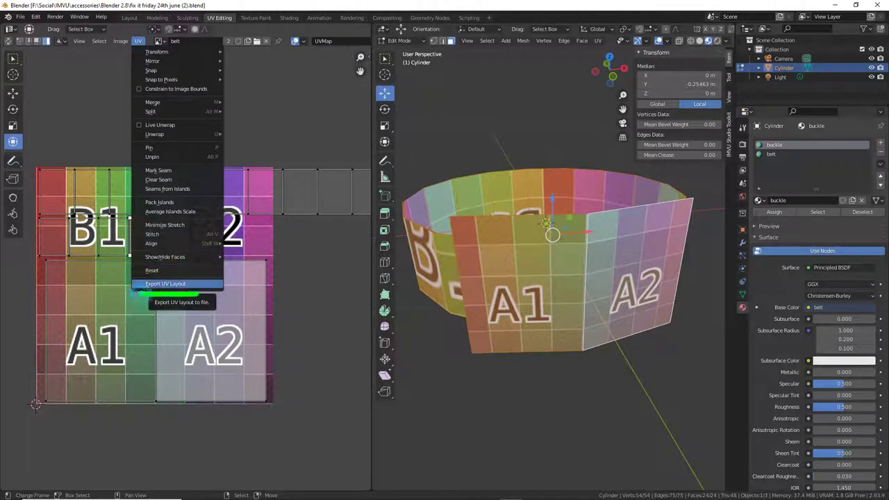
{"action": "left_click_drag", "start_coordinate": [129, 50], "coordinate": [154, 52]}
{"action": "mouse_move", "coordinate": [134, 83]}
{"action": "left_mouse_down"}
{"action": "mouse_move", "coordinate": [135, 209]}
{"action": "mouse_move", "coordinate": [146, 192]}
{"action": "left_mouse_up"}
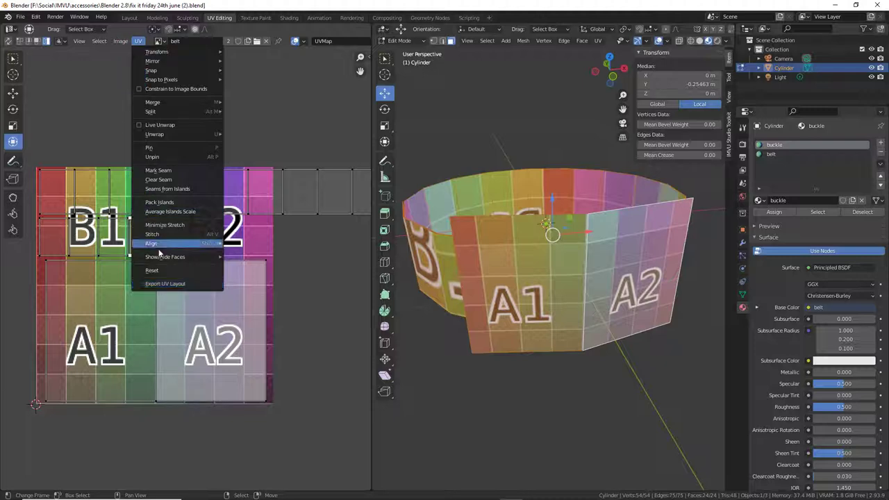
{"action": "left_click", "coordinate": [163, 283]}
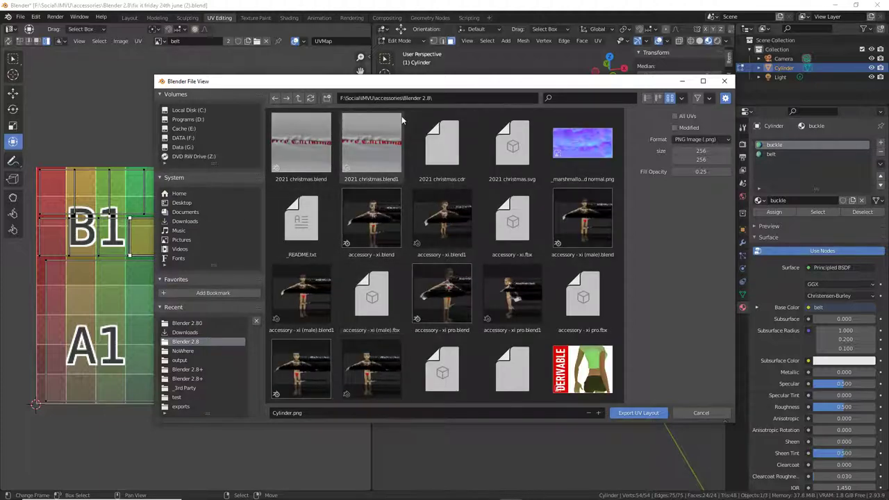
Enable All UVs for the layout export and choose PNG Image (.png) as the format.
{"action": "scroll", "coordinate": [404, 218], "scroll_direction": "down", "scroll_amount": 5}
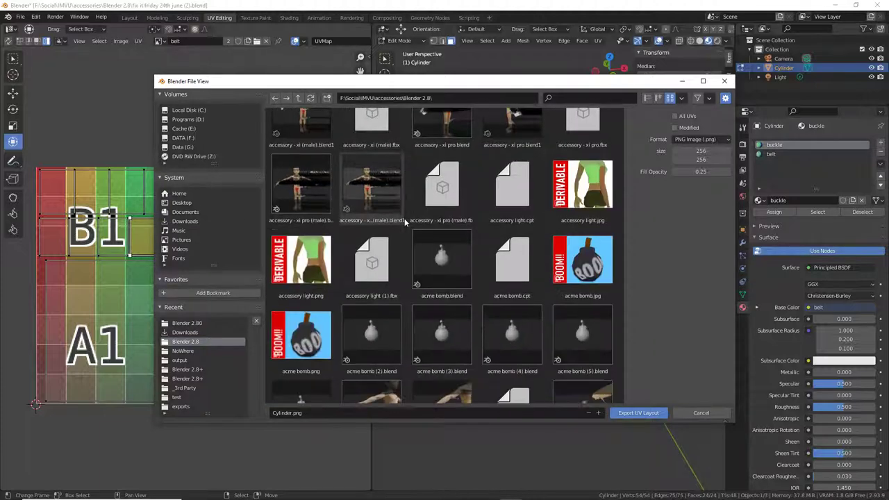
{"action": "scroll", "coordinate": [404, 218], "scroll_direction": "up", "scroll_amount": 5}
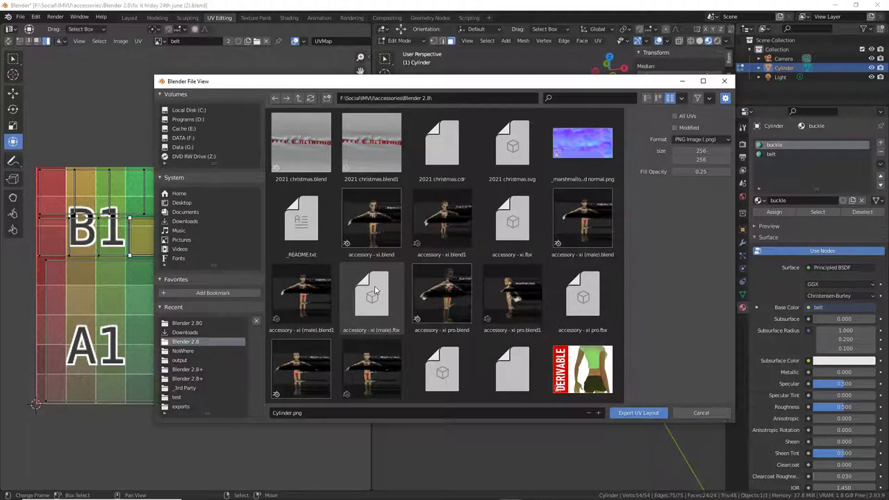
{"action": "left_click", "coordinate": [674, 116]}
{"action": "left_click", "coordinate": [691, 139]}
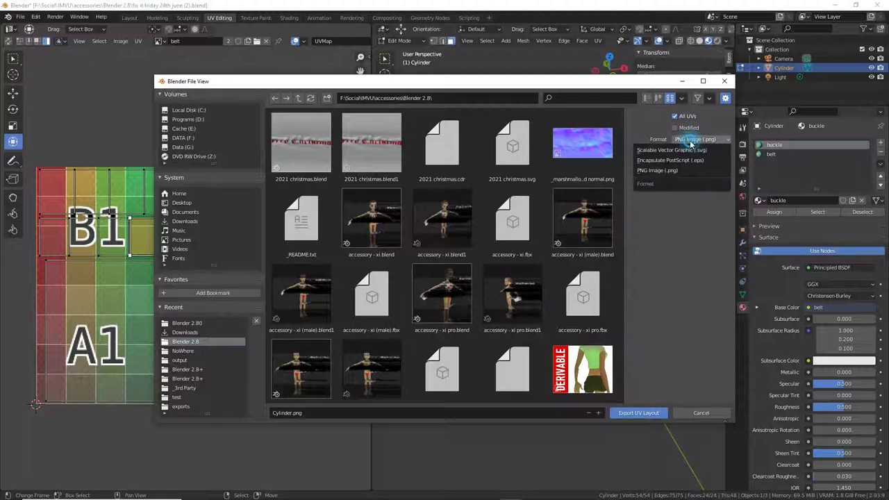
{"action": "left_click", "coordinate": [656, 171]}
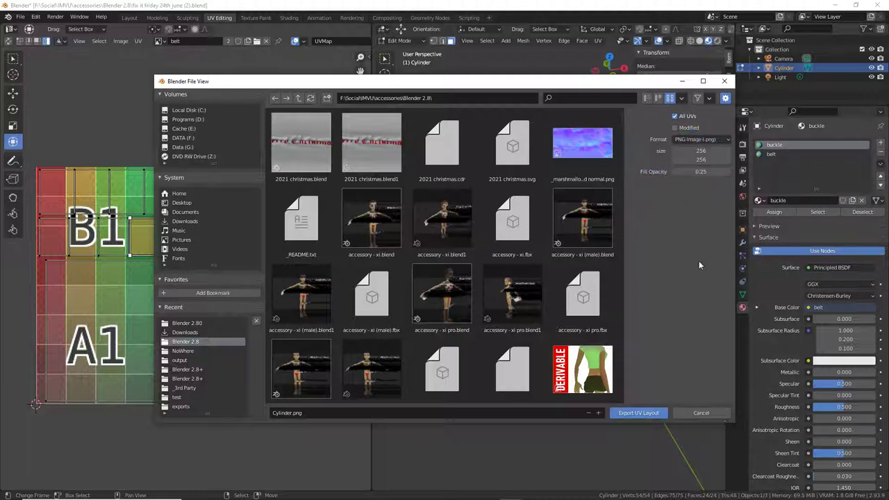
Set the UV layout export's fill opacity to 1.00.
{"action": "left_click_drag", "start_coordinate": [707, 176], "coordinate": [730, 176]}
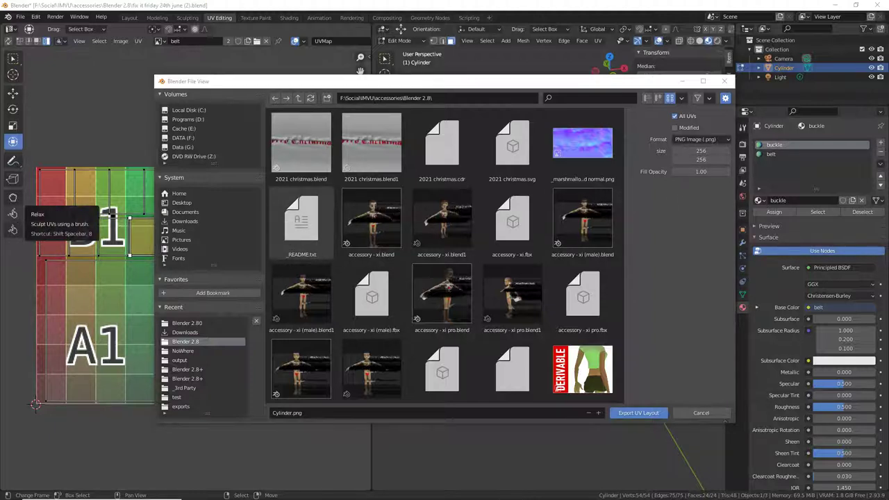
{"action": "left_click_drag", "start_coordinate": [106, 175], "coordinate": [107, 169]}
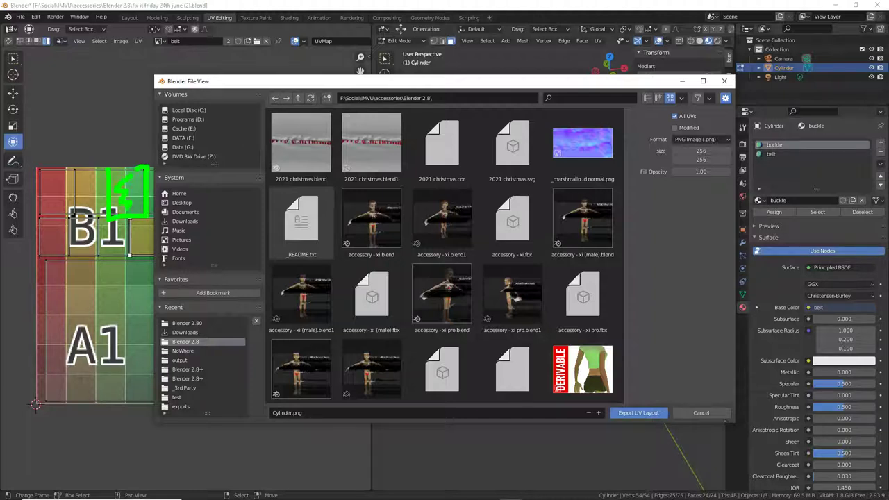
{"action": "key", "text": "Escape"}
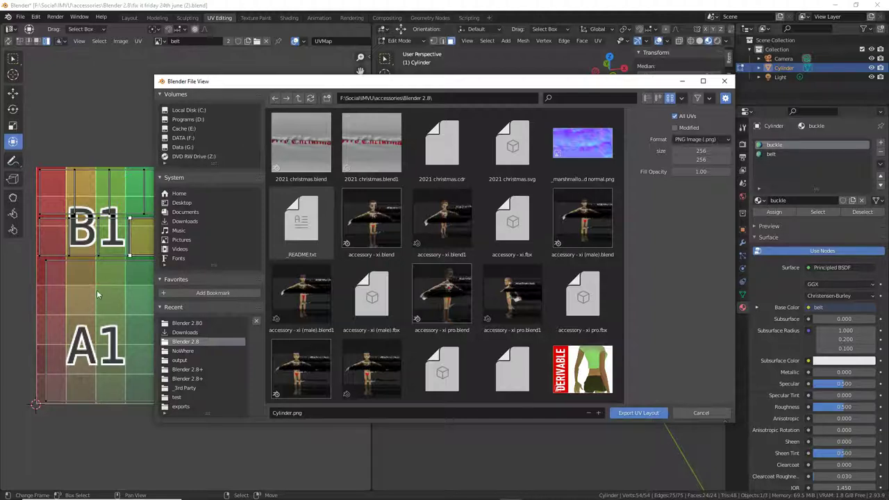
Name the export file "fix it friday belt (UV).png" and export the UV layout.
{"action": "left_click", "coordinate": [308, 414]}
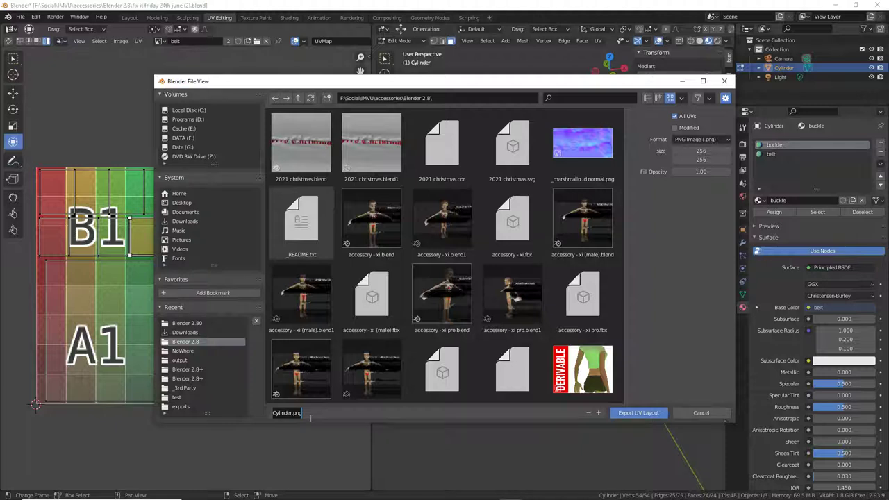
{"action": "type", "text": "belt (UV"}
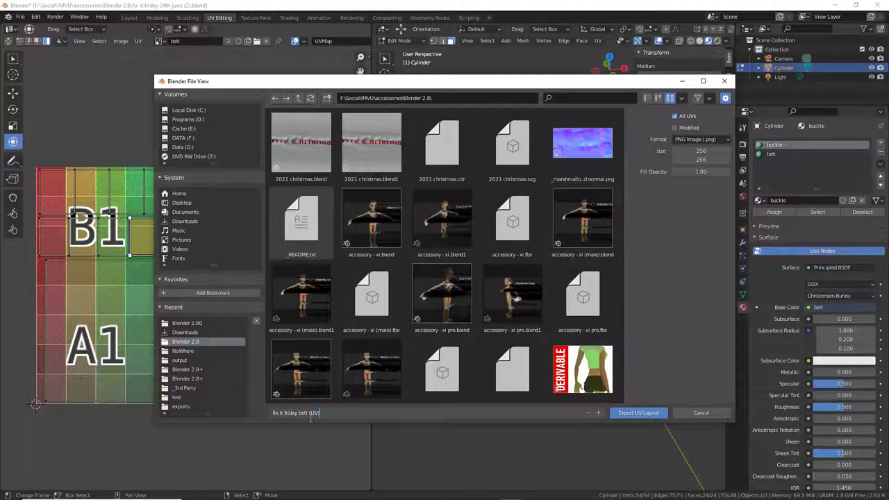
{"action": "key", "text": "Return"}
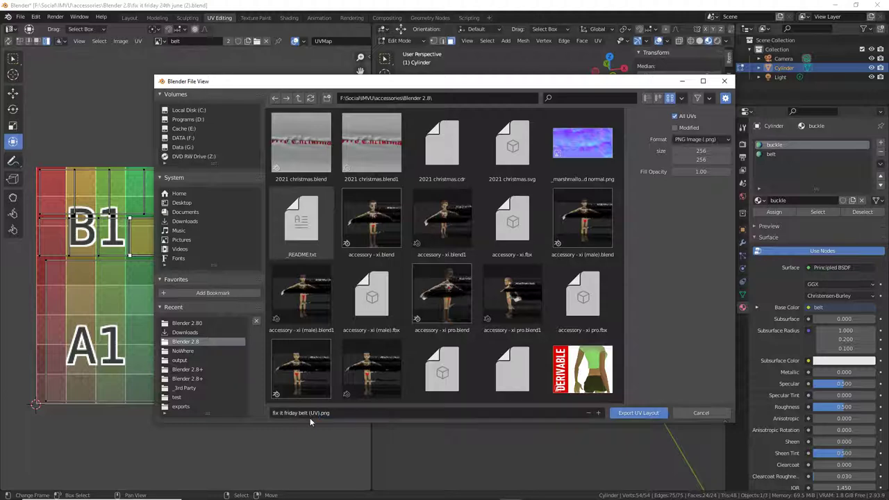
{"action": "left_click", "coordinate": [639, 413]}
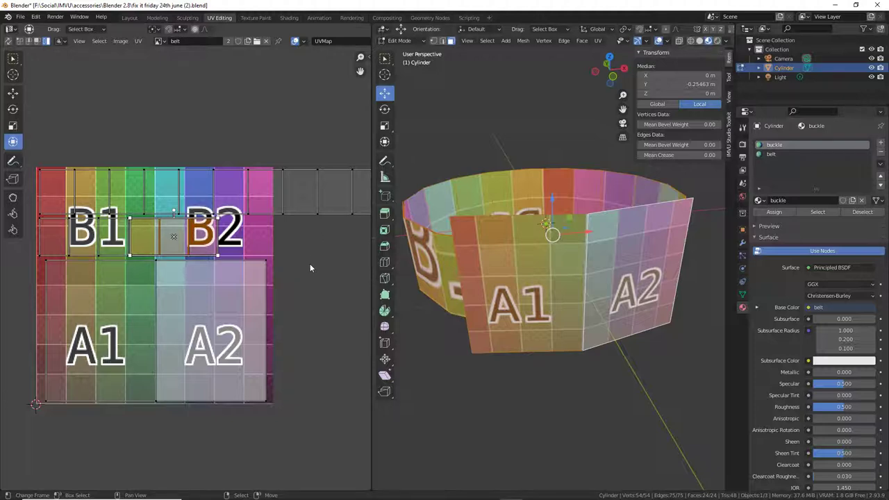
Switch to the Texture Paint workspace with the belt mesh enlarged beside its full texture image.
{"action": "middle_click_drag", "start_coordinate": [389, 370], "coordinate": [574, 347]}
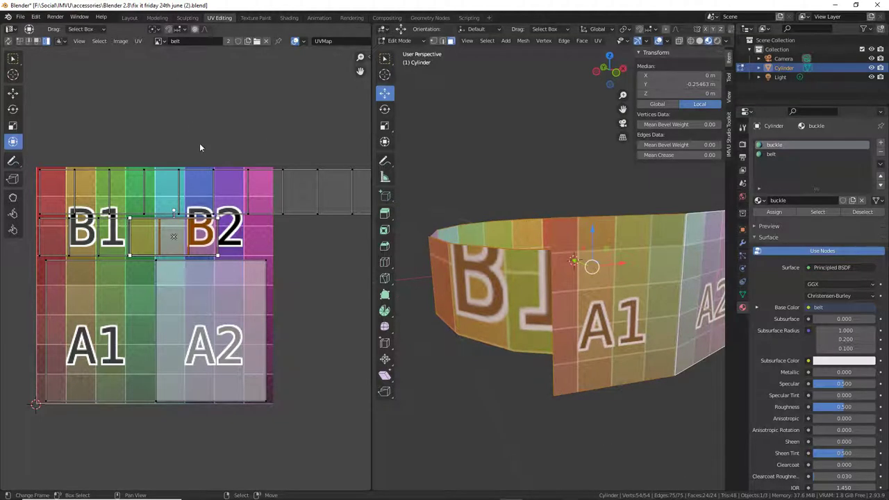
{"action": "left_click", "coordinate": [255, 18]}
{"action": "scroll", "coordinate": [492, 302], "scroll_direction": "up", "scroll_amount": 10}
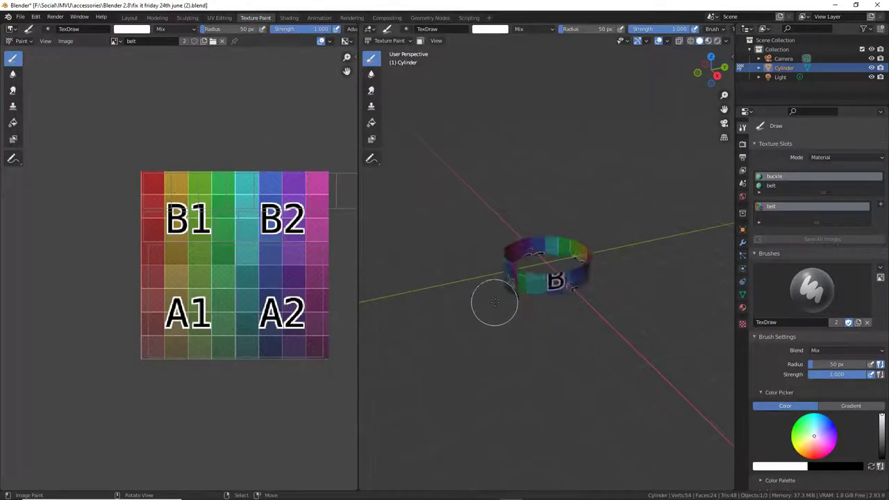
{"action": "mouse_move", "coordinate": [498, 301]}
{"action": "middle_mouse_down"}
{"action": "mouse_move", "coordinate": [495, 327]}
{"action": "mouse_move", "coordinate": [528, 326]}
{"action": "middle_mouse_up"}
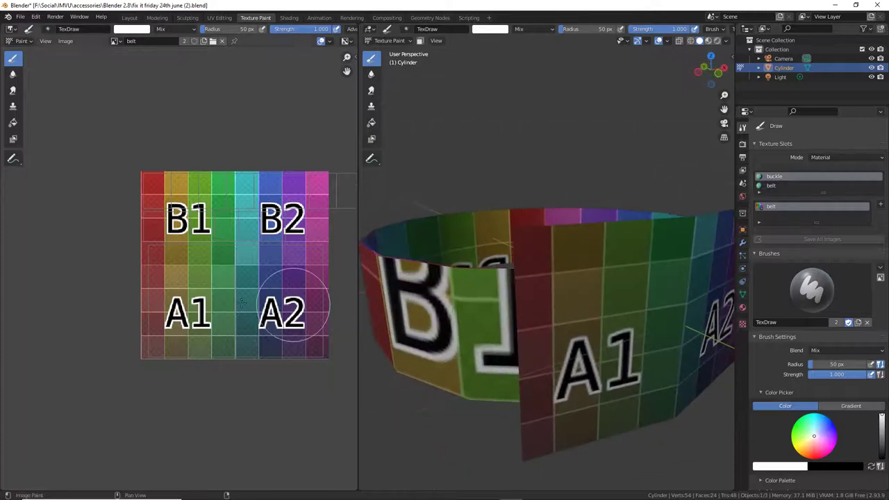
{"action": "mouse_move", "coordinate": [208, 237]}
{"action": "middle_mouse_down"}
{"action": "mouse_move", "coordinate": [146, 235]}
{"action": "mouse_move", "coordinate": [146, 261]}
{"action": "middle_mouse_up"}
{"action": "scroll", "coordinate": [146, 257], "scroll_direction": "up", "scroll_amount": 1}
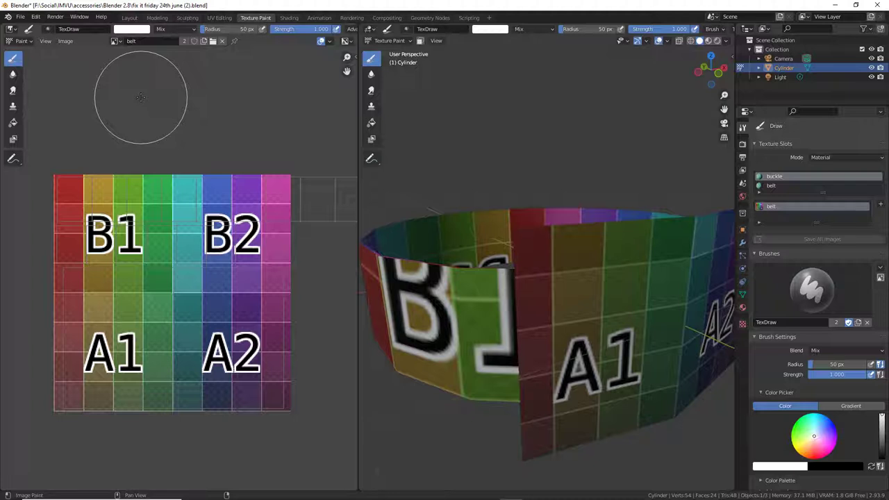
Reduce the TexDraw brush radius to 14 px.
{"action": "left_click_drag", "start_coordinate": [272, 42], "coordinate": [323, 42]}
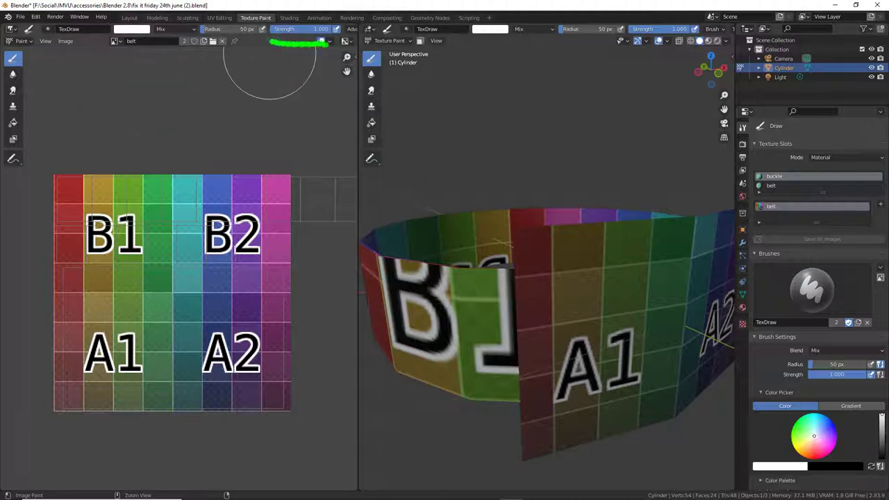
{"action": "left_click_drag", "start_coordinate": [197, 41], "coordinate": [248, 41]}
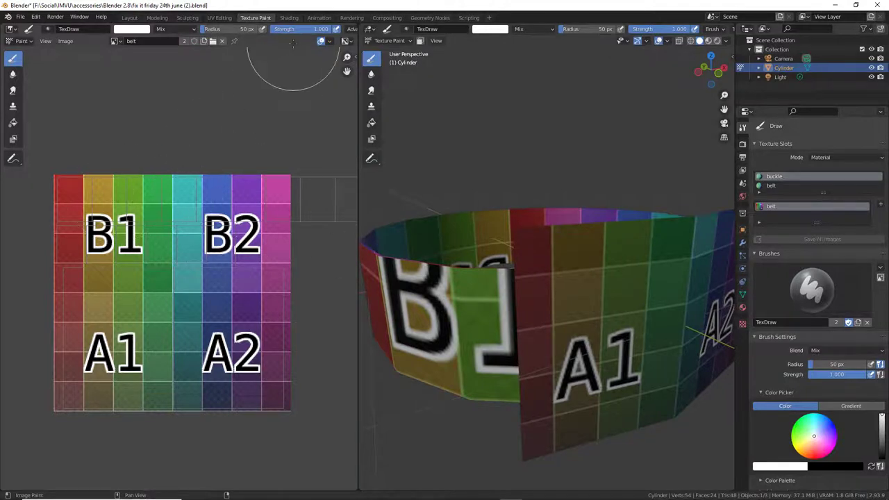
{"action": "left_click_drag", "start_coordinate": [233, 29], "coordinate": [215, 29]}
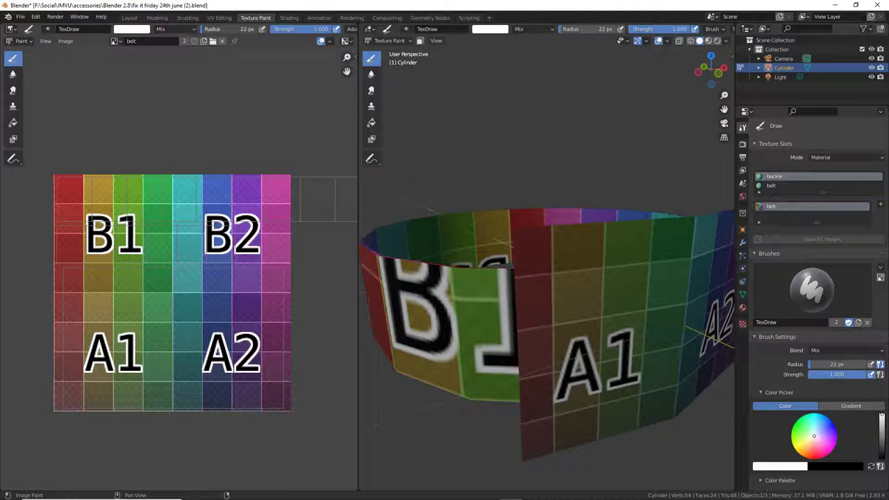
{"action": "left_click_drag", "start_coordinate": [246, 29], "coordinate": [240, 29]}
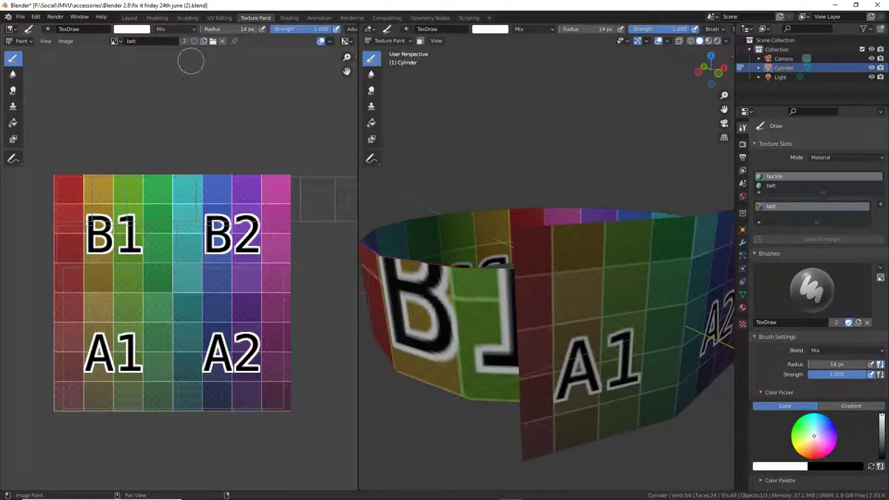
Paint the uppermost UV strip of the belt texture solid white across the full image width.
{"action": "left_click_drag", "start_coordinate": [69, 196], "coordinate": [285, 196]}
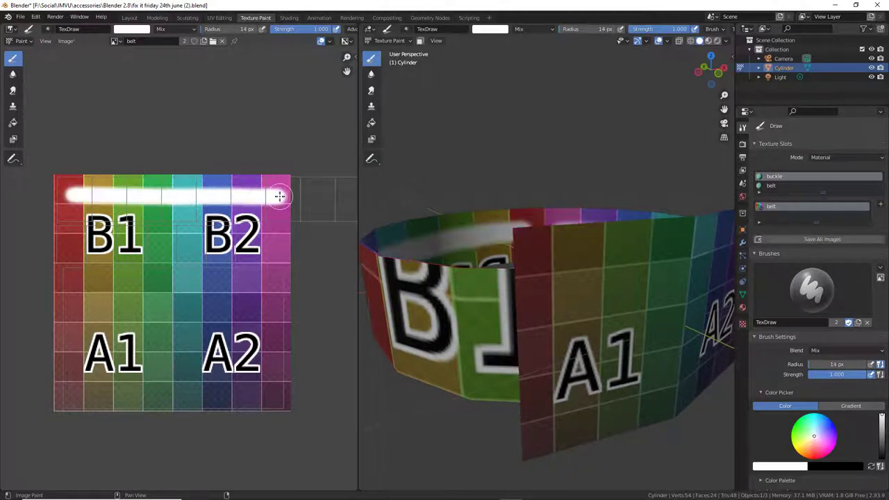
{"action": "mouse_move", "coordinate": [537, 339]}
{"action": "middle_mouse_down"}
{"action": "mouse_move", "coordinate": [601, 336]}
{"action": "mouse_move", "coordinate": [610, 302]}
{"action": "middle_mouse_up"}
{"action": "mouse_move", "coordinate": [52, 197]}
{"action": "left_mouse_down"}
{"action": "mouse_move", "coordinate": [301, 196]}
{"action": "mouse_move", "coordinate": [284, 184]}
{"action": "left_mouse_up"}
{"action": "mouse_move", "coordinate": [86, 199]}
{"action": "left_mouse_down"}
{"action": "mouse_move", "coordinate": [65, 185]}
{"action": "mouse_move", "coordinate": [64, 204]}
{"action": "mouse_move", "coordinate": [81, 206]}
{"action": "mouse_move", "coordinate": [59, 209]}
{"action": "mouse_move", "coordinate": [297, 210]}
{"action": "mouse_move", "coordinate": [289, 169]}
{"action": "mouse_move", "coordinate": [297, 176]}
{"action": "mouse_move", "coordinate": [46, 182]}
{"action": "mouse_move", "coordinate": [55, 189]}
{"action": "mouse_move", "coordinate": [55, 214]}
{"action": "mouse_move", "coordinate": [309, 208]}
{"action": "left_mouse_up"}
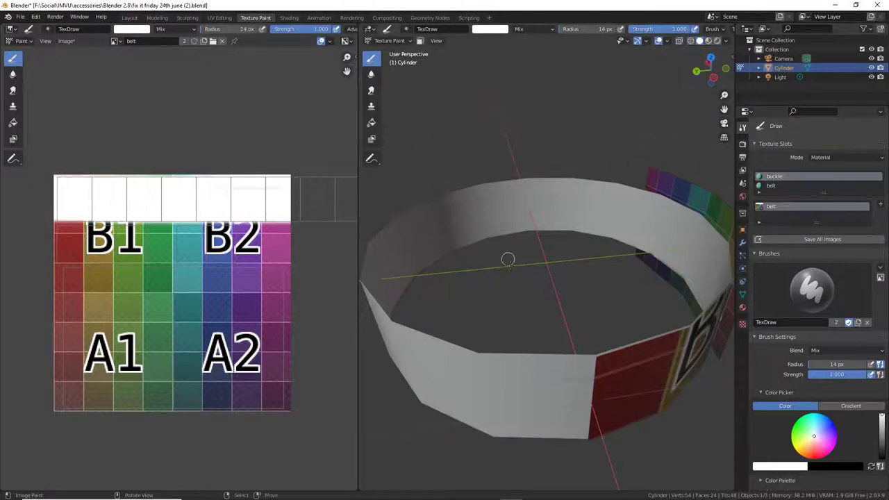
{"action": "middle_click_drag", "start_coordinate": [508, 258], "coordinate": [416, 236]}
{"action": "left_click_drag", "start_coordinate": [234, 194], "coordinate": [186, 189]}
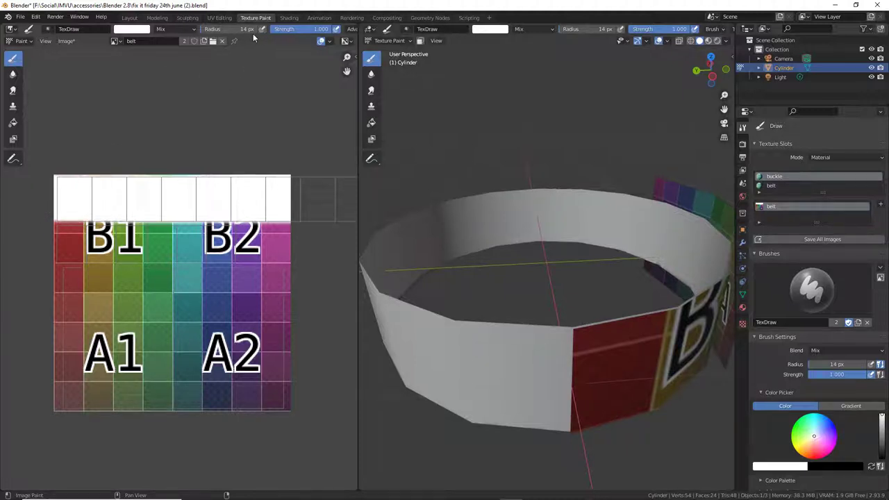
Set the brush radius to 10 px and turn the belt to its unpainted outer strip.
{"action": "left_click", "coordinate": [229, 29]}
{"action": "type", "text": "2"}
{"action": "key", "text": "Return"}
{"action": "middle_click_drag", "start_coordinate": [632, 331], "coordinate": [479, 300]}
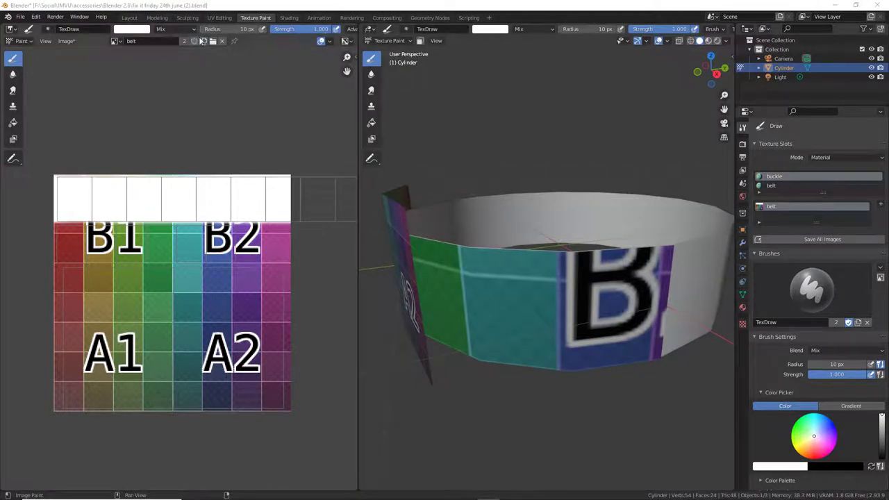
Change the brush colour to bright green and fill the three leftmost UV faces below the white strip.
{"action": "left_click", "coordinate": [136, 30]}
{"action": "left_click_drag", "start_coordinate": [154, 75], "coordinate": [129, 45]}
{"action": "left_click_drag", "start_coordinate": [67, 234], "coordinate": [122, 235]}
{"action": "middle_click_drag", "start_coordinate": [398, 277], "coordinate": [500, 271]}
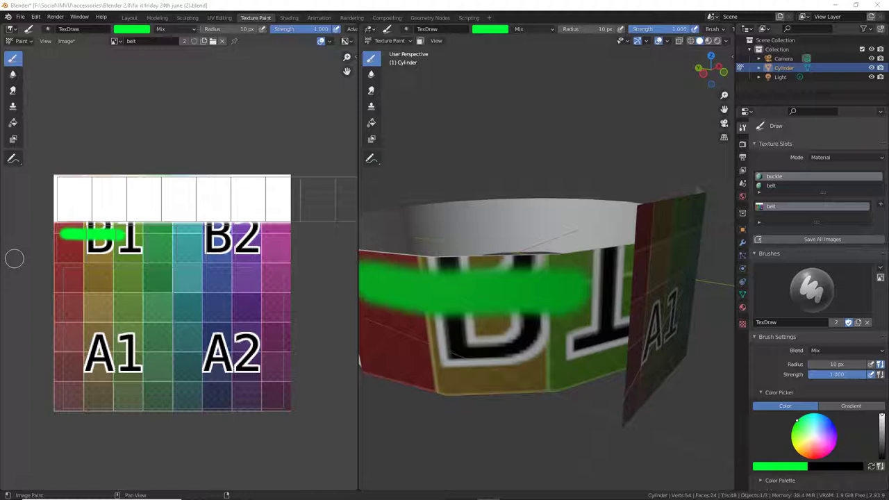
{"action": "left_click_drag", "start_coordinate": [62, 233], "coordinate": [162, 226]}
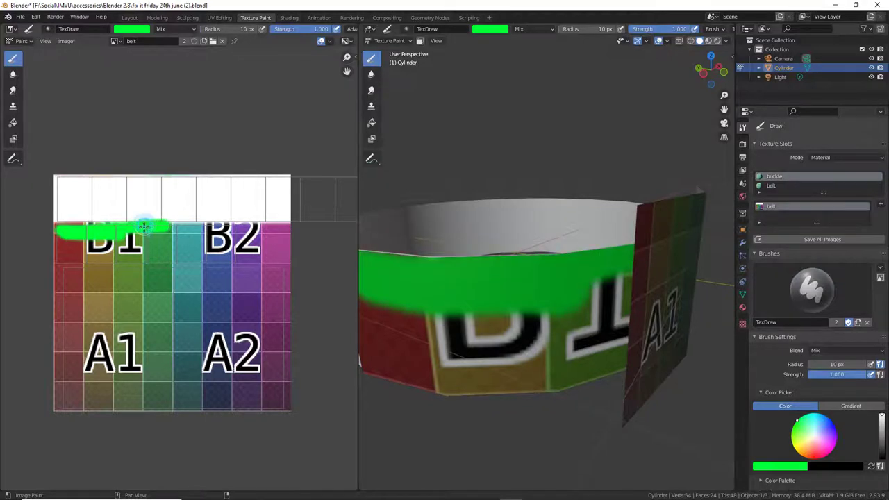
{"action": "mouse_move", "coordinate": [135, 258]}
{"action": "left_mouse_down"}
{"action": "mouse_move", "coordinate": [57, 260]}
{"action": "mouse_move", "coordinate": [57, 230]}
{"action": "mouse_move", "coordinate": [142, 239]}
{"action": "mouse_move", "coordinate": [141, 256]}
{"action": "mouse_move", "coordinate": [64, 252]}
{"action": "mouse_move", "coordinate": [64, 241]}
{"action": "mouse_move", "coordinate": [135, 239]}
{"action": "mouse_move", "coordinate": [134, 253]}
{"action": "mouse_move", "coordinate": [105, 243]}
{"action": "left_mouse_up"}
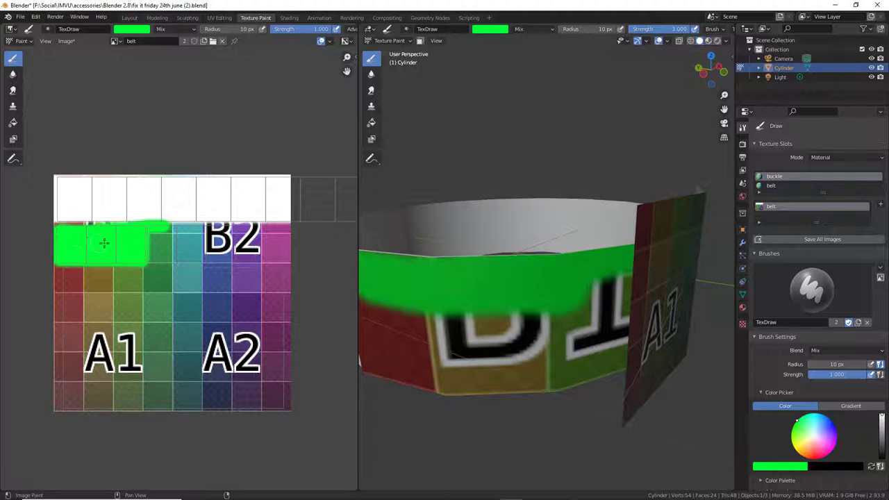
Change the brush colour to blue, fill the three UV faces beside the green ones, and check both sides of the belt.
{"action": "left_click", "coordinate": [132, 30]}
{"action": "left_click", "coordinate": [185, 52]}
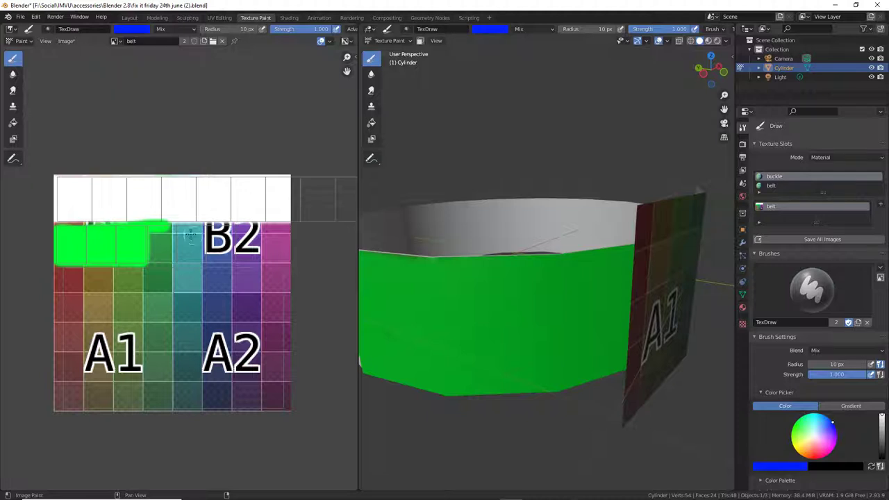
{"action": "mouse_move", "coordinate": [150, 228]}
{"action": "left_mouse_down"}
{"action": "mouse_move", "coordinate": [150, 259]}
{"action": "mouse_move", "coordinate": [238, 259]}
{"action": "mouse_move", "coordinate": [237, 226]}
{"action": "mouse_move", "coordinate": [154, 228]}
{"action": "mouse_move", "coordinate": [154, 247]}
{"action": "mouse_move", "coordinate": [165, 250]}
{"action": "mouse_move", "coordinate": [221, 251]}
{"action": "mouse_move", "coordinate": [229, 231]}
{"action": "mouse_move", "coordinate": [157, 233]}
{"action": "mouse_move", "coordinate": [222, 243]}
{"action": "left_mouse_up"}
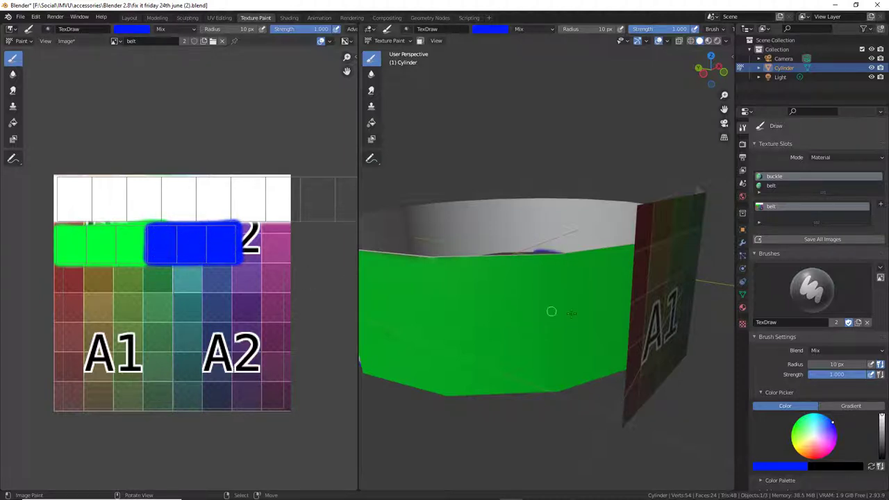
{"action": "middle_click_drag", "start_coordinate": [549, 311], "coordinate": [588, 309]}
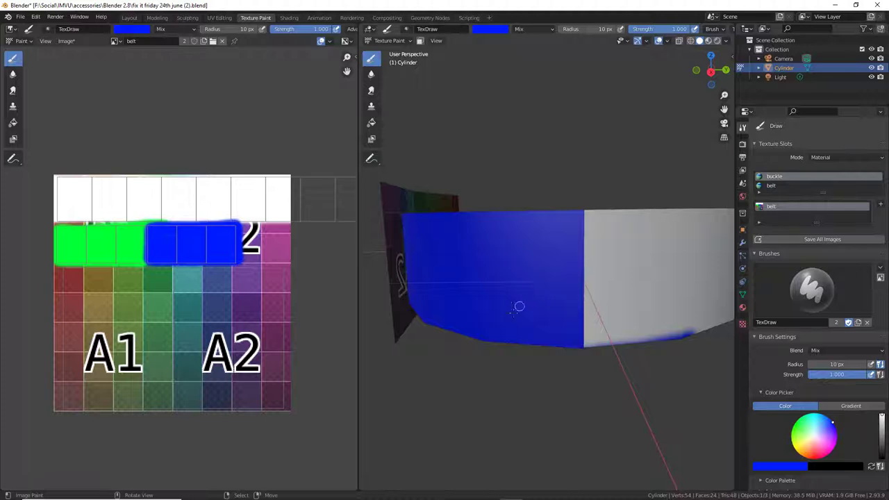
{"action": "middle_click_drag", "start_coordinate": [528, 285], "coordinate": [583, 306]}
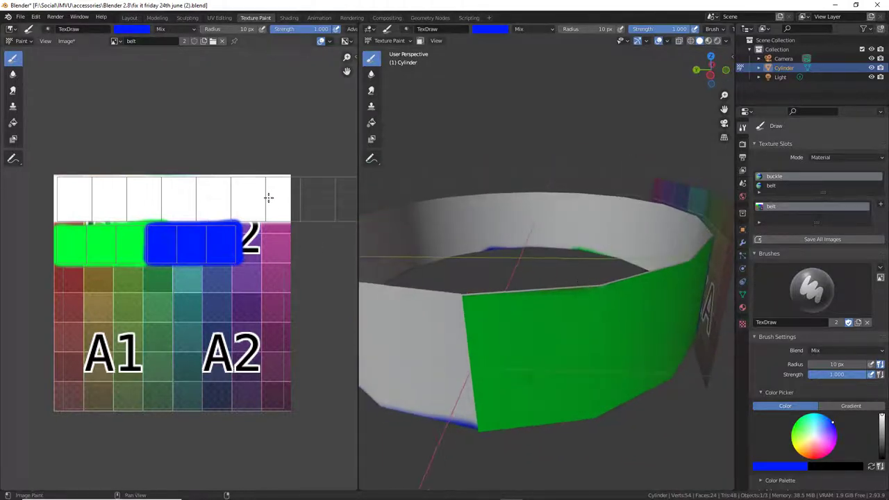
Set the brush colour back to white and paint over the green and blue spill along the white strip's lower edge.
{"action": "left_click", "coordinate": [132, 29]}
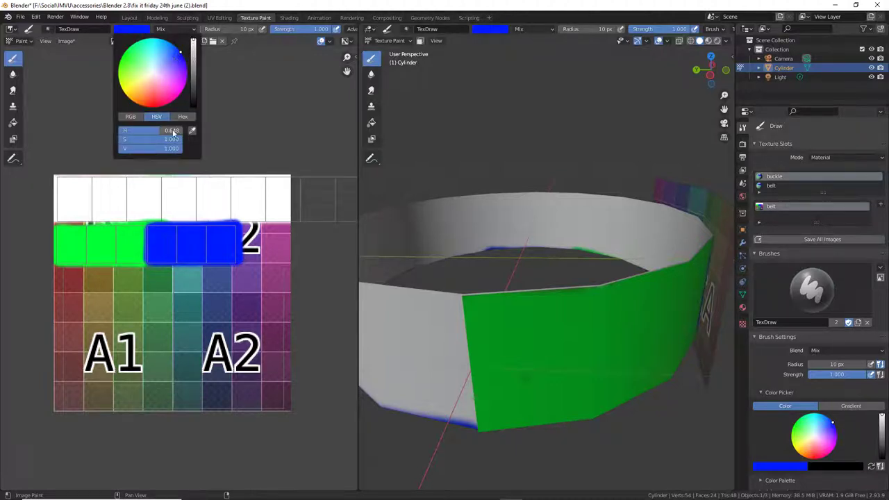
{"action": "left_click_drag", "start_coordinate": [174, 131], "coordinate": [121, 132]}
{"action": "left_click_drag", "start_coordinate": [174, 140], "coordinate": [120, 142]}
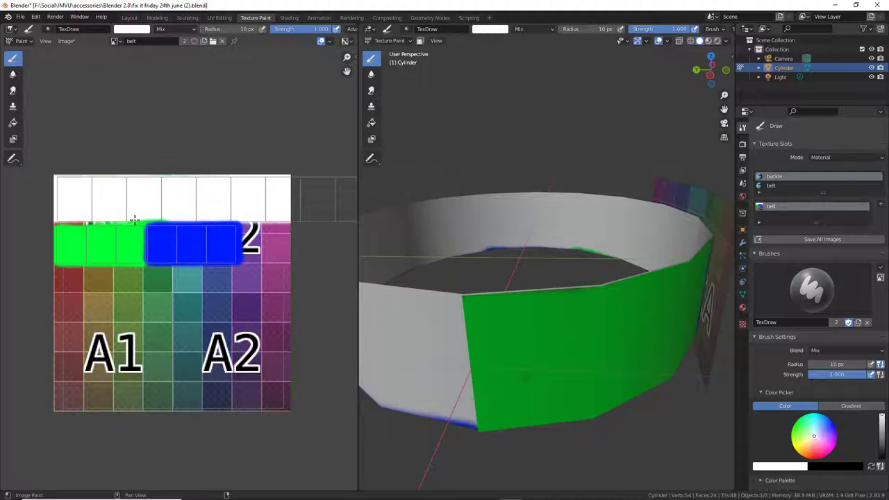
{"action": "left_click_drag", "start_coordinate": [134, 219], "coordinate": [272, 221]}
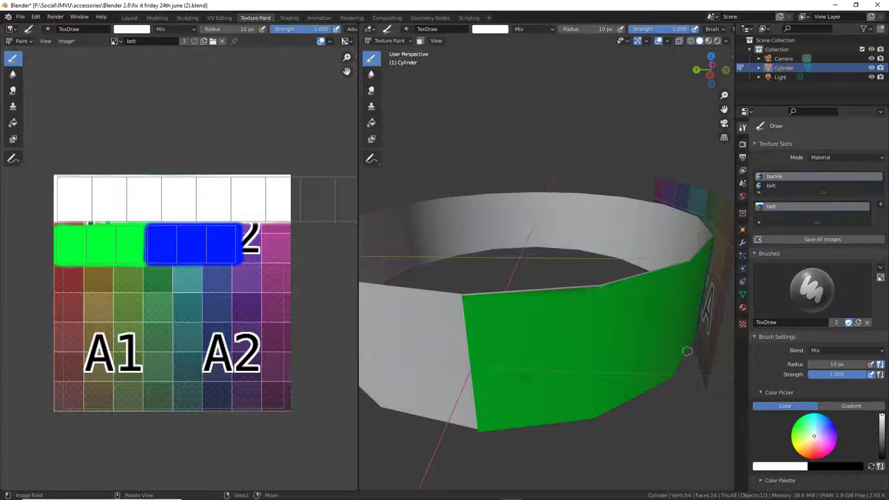
Change the brush colour to red and fill both buckle faces A1 and A2 in the texture.
{"action": "middle_click_drag", "start_coordinate": [692, 355], "coordinate": [299, 338]}
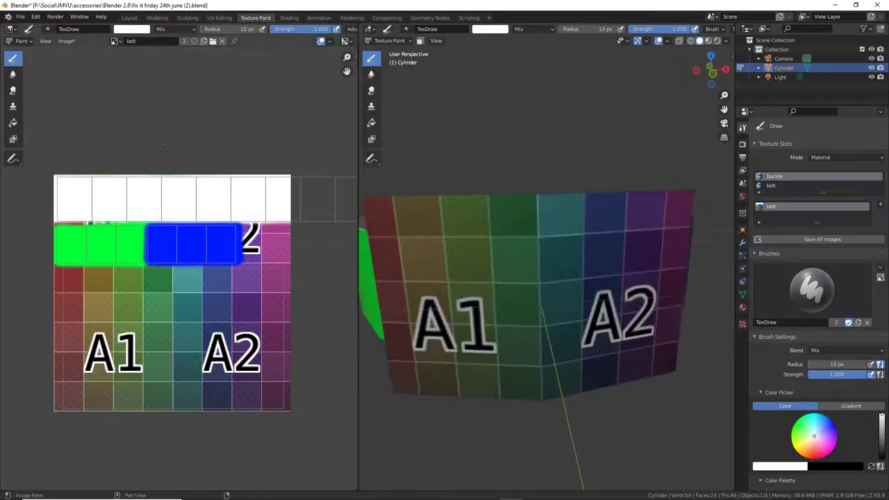
{"action": "left_click", "coordinate": [131, 29]}
{"action": "left_click", "coordinate": [150, 107]}
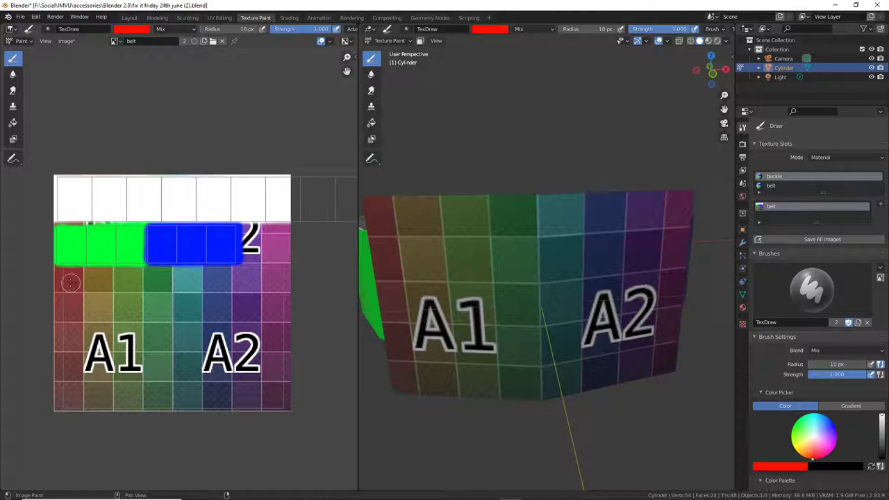
{"action": "mouse_move", "coordinate": [60, 279]}
{"action": "left_mouse_down"}
{"action": "mouse_move", "coordinate": [234, 283]}
{"action": "mouse_move", "coordinate": [283, 271]}
{"action": "mouse_move", "coordinate": [282, 408]}
{"action": "mouse_move", "coordinate": [52, 406]}
{"action": "mouse_move", "coordinate": [60, 274]}
{"action": "mouse_move", "coordinate": [284, 275]}
{"action": "mouse_move", "coordinate": [255, 285]}
{"action": "mouse_move", "coordinate": [46, 283]}
{"action": "mouse_move", "coordinate": [302, 297]}
{"action": "mouse_move", "coordinate": [212, 297]}
{"action": "mouse_move", "coordinate": [28, 320]}
{"action": "mouse_move", "coordinate": [62, 322]}
{"action": "mouse_move", "coordinate": [106, 343]}
{"action": "mouse_move", "coordinate": [146, 321]}
{"action": "mouse_move", "coordinate": [196, 319]}
{"action": "mouse_move", "coordinate": [304, 338]}
{"action": "mouse_move", "coordinate": [267, 347]}
{"action": "mouse_move", "coordinate": [302, 355]}
{"action": "mouse_move", "coordinate": [78, 374]}
{"action": "mouse_move", "coordinate": [145, 379]}
{"action": "mouse_move", "coordinate": [81, 380]}
{"action": "mouse_move", "coordinate": [78, 397]}
{"action": "mouse_move", "coordinate": [42, 393]}
{"action": "mouse_move", "coordinate": [222, 407]}
{"action": "left_mouse_up"}
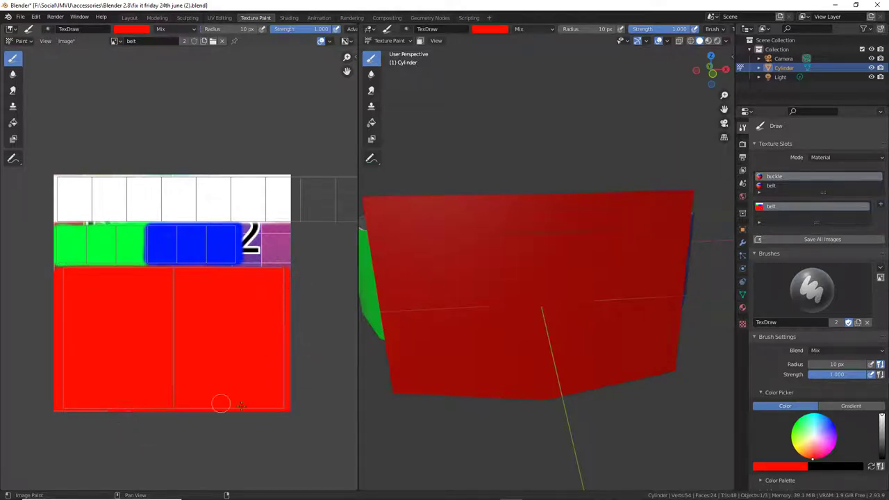
Dab a red dot on the middle green UV face with the belt's green side in view.
{"action": "mouse_move", "coordinate": [512, 363]}
{"action": "middle_mouse_down"}
{"action": "mouse_move", "coordinate": [558, 345]}
{"action": "mouse_move", "coordinate": [542, 348]}
{"action": "mouse_move", "coordinate": [610, 348]}
{"action": "mouse_move", "coordinate": [620, 302]}
{"action": "mouse_move", "coordinate": [648, 302]}
{"action": "mouse_move", "coordinate": [557, 298]}
{"action": "mouse_move", "coordinate": [597, 311]}
{"action": "mouse_move", "coordinate": [587, 312]}
{"action": "middle_mouse_up"}
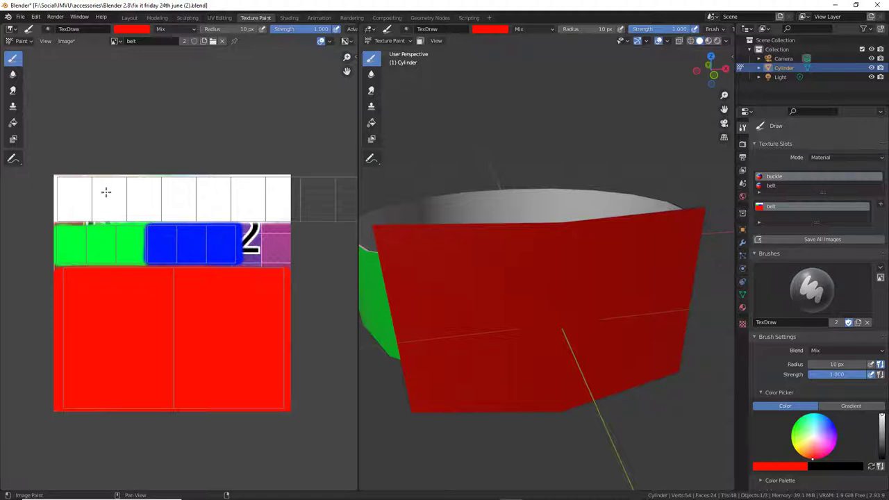
{"action": "middle_click_drag", "start_coordinate": [504, 287], "coordinate": [528, 276]}
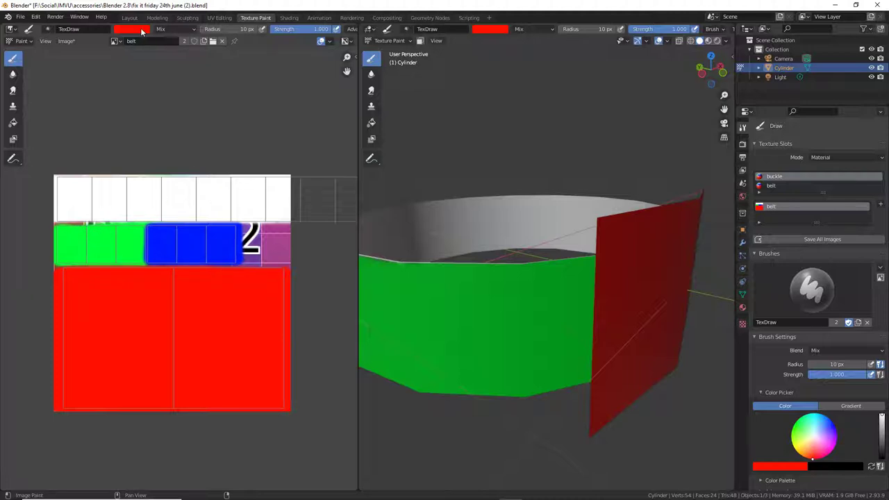
{"action": "left_click", "coordinate": [102, 235]}
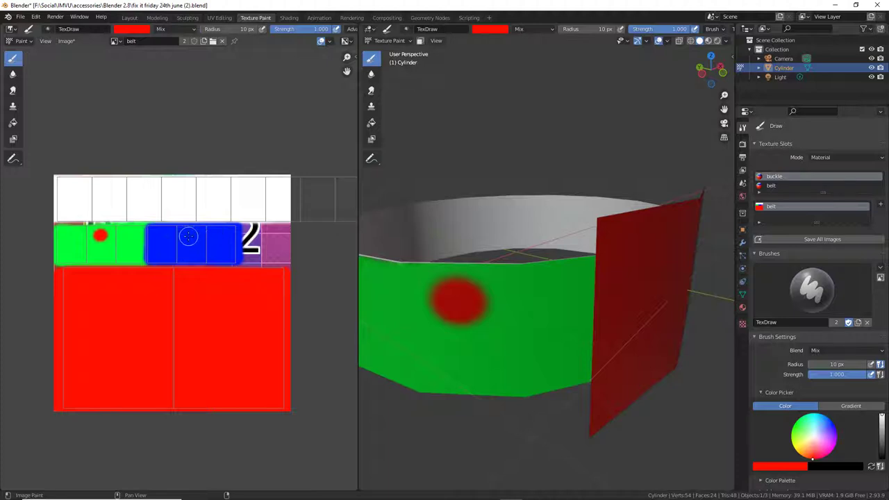
Dab a red dot on the middle blue UV face and on the white strip, checking each side of the belt.
{"action": "left_click", "coordinate": [192, 234]}
{"action": "middle_click_drag", "start_coordinate": [593, 277], "coordinate": [471, 276]}
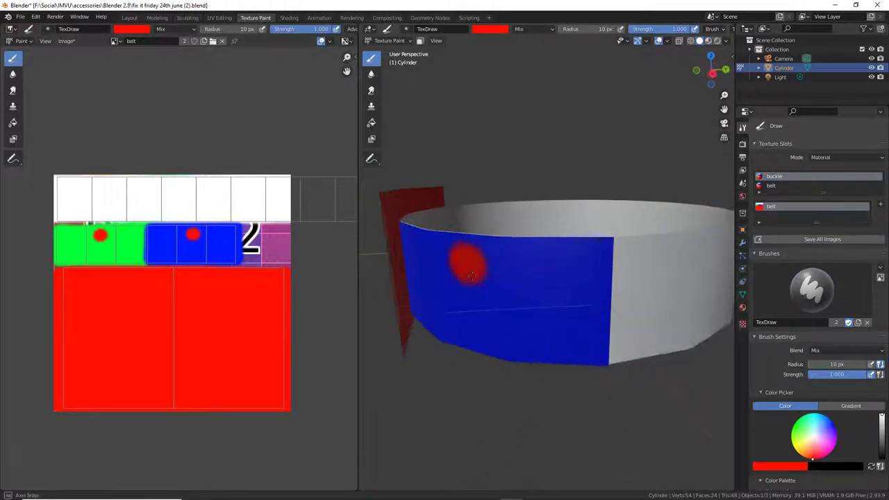
{"action": "left_click", "coordinate": [175, 188]}
{"action": "middle_click_drag", "start_coordinate": [553, 276], "coordinate": [446, 269]}
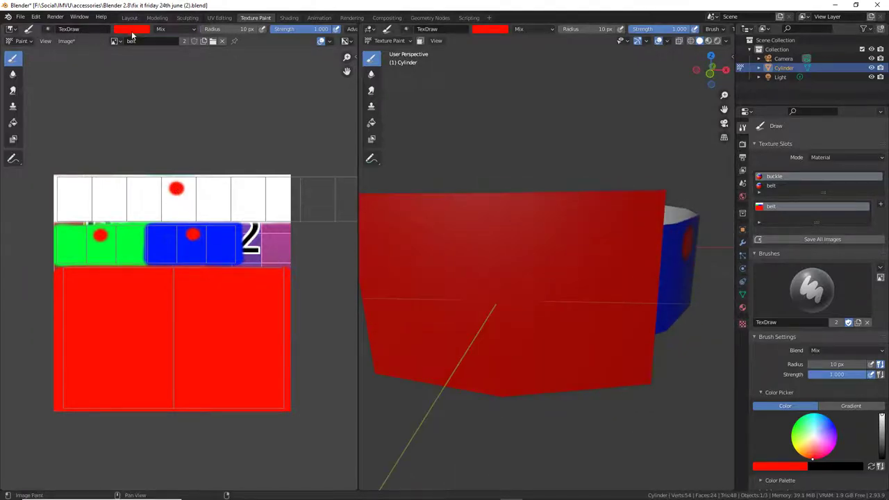
Change the brush colour to green and dab a dot at the top centre of the red buckle area.
{"action": "left_click", "coordinate": [132, 30]}
{"action": "left_click", "coordinate": [124, 52]}
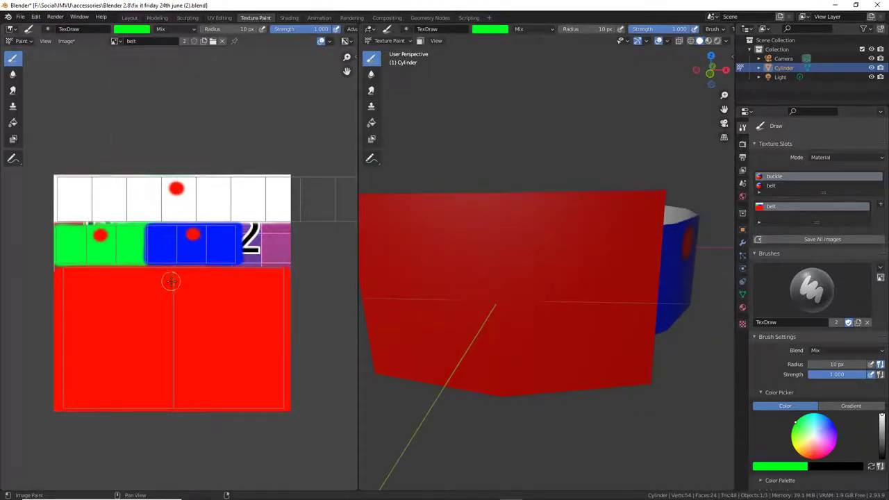
{"action": "left_click", "coordinate": [173, 279]}
{"action": "mouse_move", "coordinate": [519, 324]}
{"action": "middle_mouse_down"}
{"action": "mouse_move", "coordinate": [578, 309]}
{"action": "mouse_move", "coordinate": [565, 297]}
{"action": "mouse_move", "coordinate": [640, 291]}
{"action": "mouse_move", "coordinate": [482, 293]}
{"action": "mouse_move", "coordinate": [569, 295]}
{"action": "mouse_move", "coordinate": [482, 292]}
{"action": "mouse_move", "coordinate": [520, 290]}
{"action": "middle_mouse_up"}
{"action": "scroll", "coordinate": [184, 253], "scroll_direction": "up", "scroll_amount": 1}
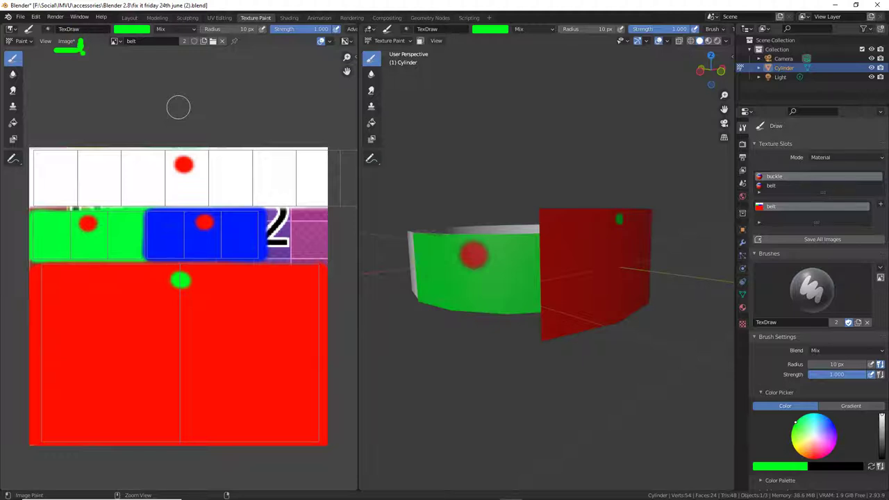
Start saving the painted belt image under a new name, fix it friday belt (Diff).
{"action": "left_click", "coordinate": [67, 41]}
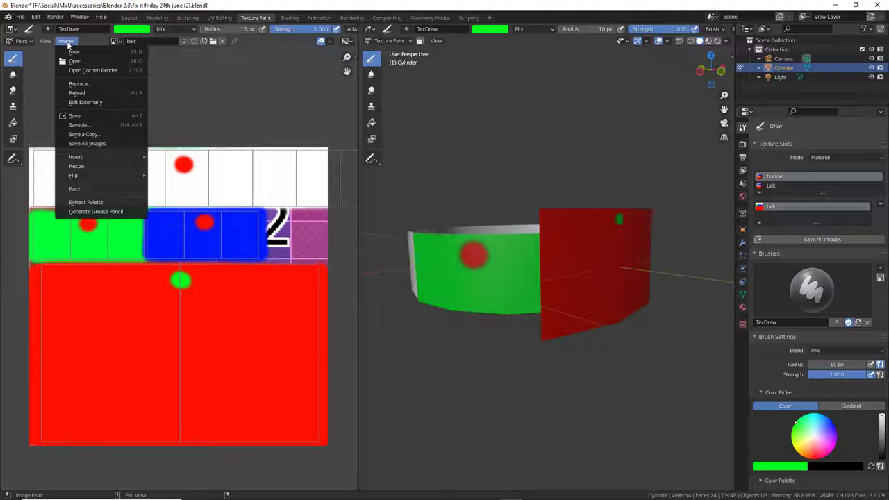
{"action": "left_click", "coordinate": [78, 125]}
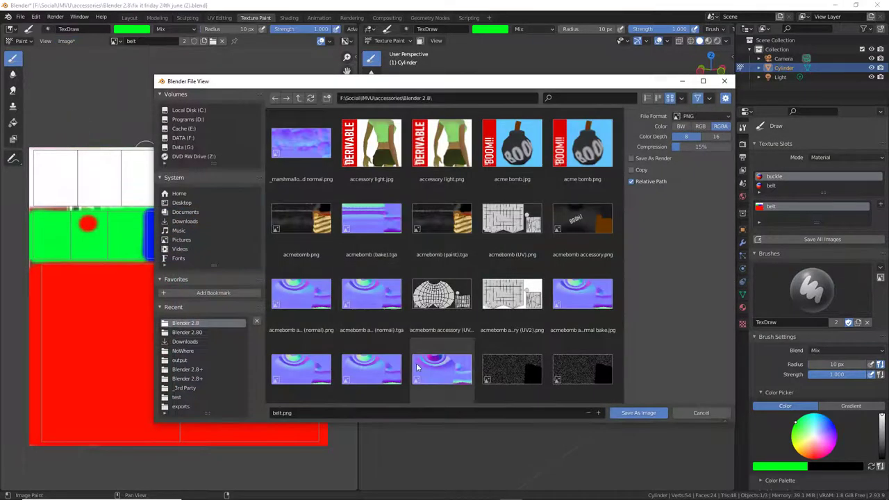
{"action": "left_click", "coordinate": [321, 412]}
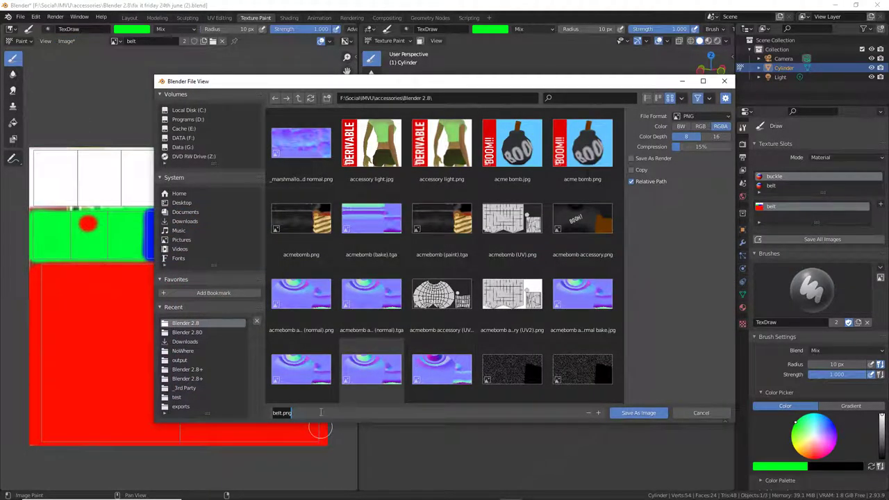
{"action": "key", "text": "Home"}
{"action": "type", "text": "fix it friday"}
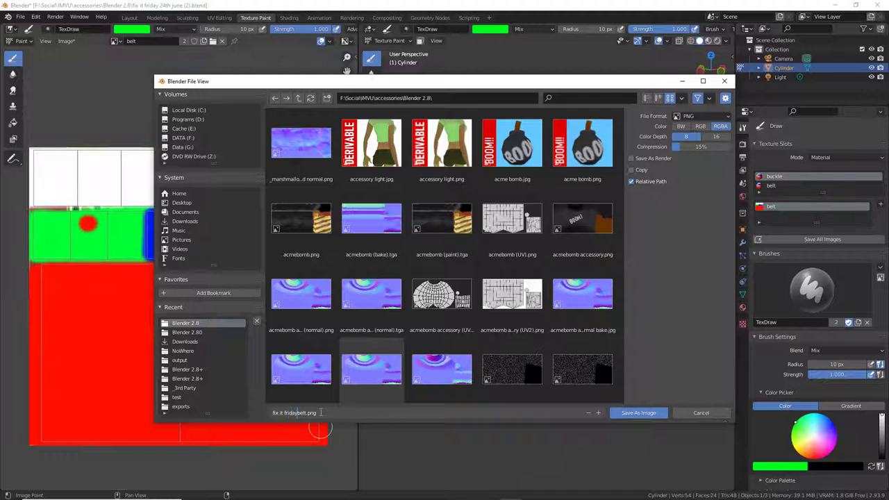
{"action": "key", "text": "BackSpace"}
{"action": "key", "text": "BackSpace"}
{"action": "key", "text": "BackSpace"}
{"action": "key", "text": "BackSpace"}
{"action": "type", "text": "(Diff)"}
{"action": "key", "text": "Return"}
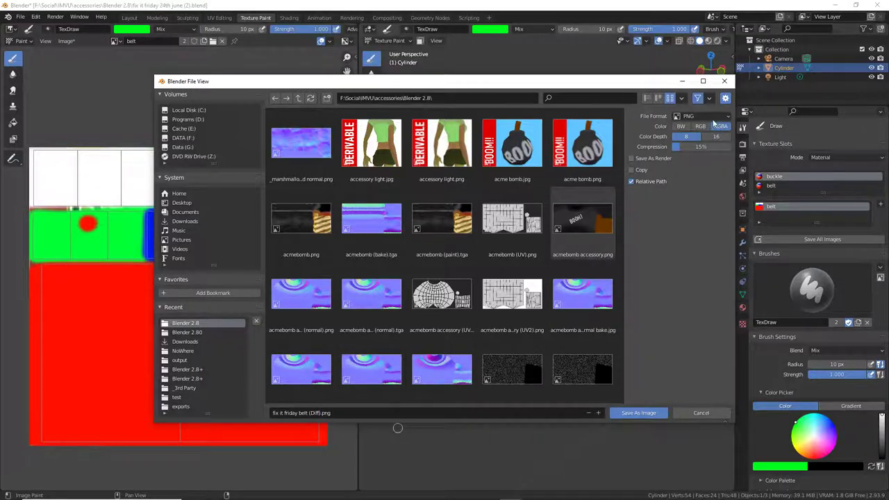
Try the Targa Raw file format and return to PNG with 0% compression.
{"action": "left_click", "coordinate": [686, 117]}
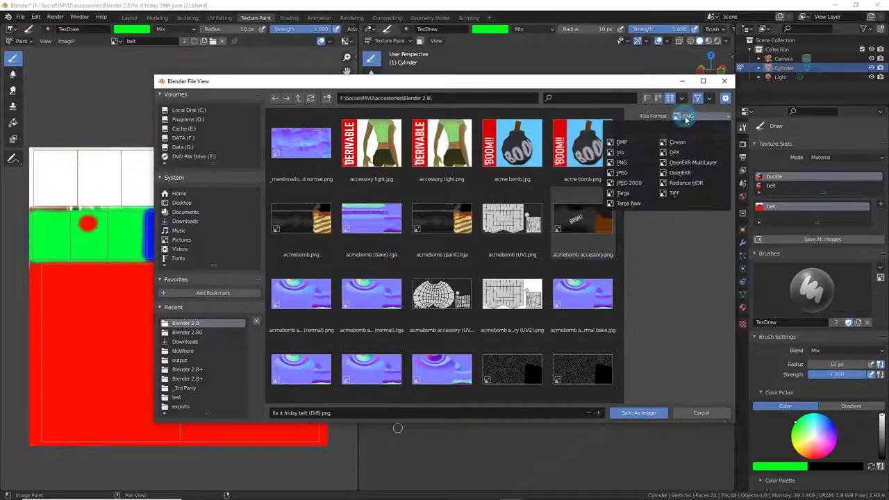
{"action": "left_click", "coordinate": [635, 207]}
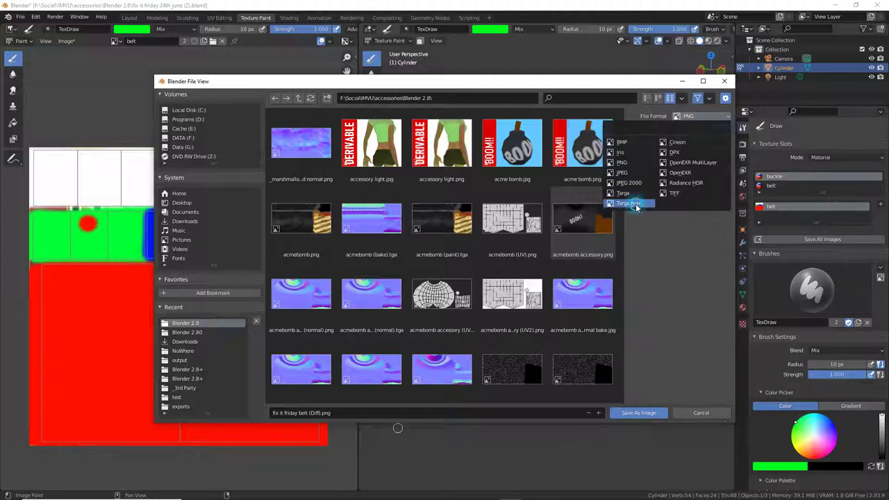
{"action": "left_click", "coordinate": [688, 117]}
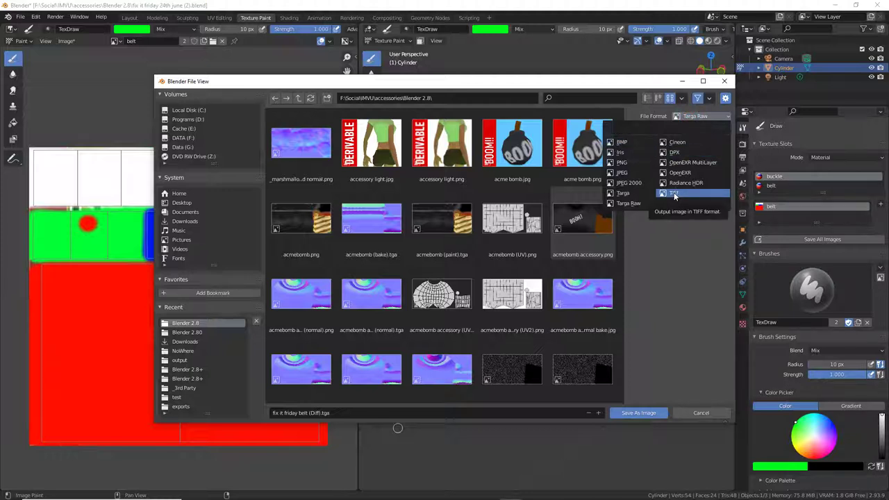
{"action": "left_click", "coordinate": [641, 163]}
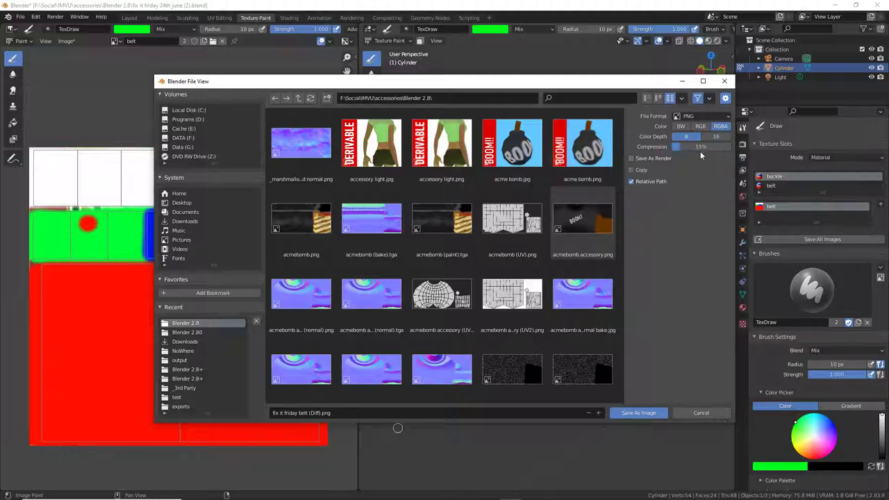
{"action": "left_click_drag", "start_coordinate": [701, 147], "coordinate": [673, 146]}
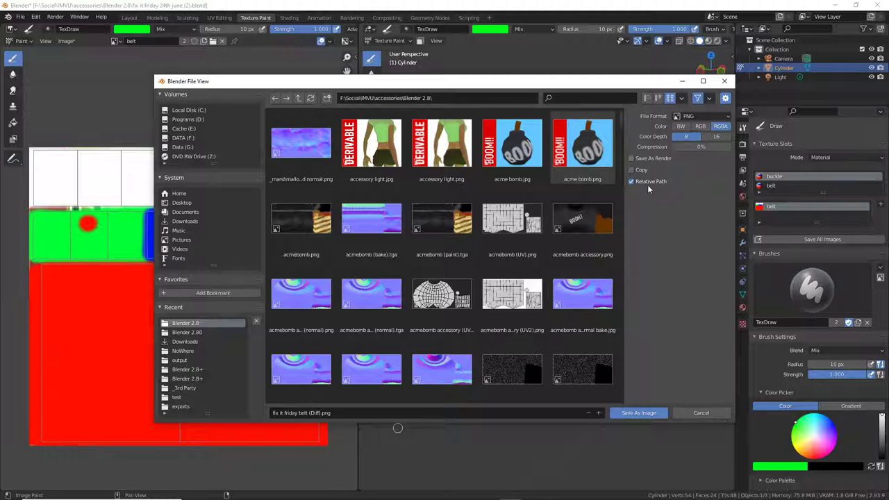
Set the file format to Targa Raw and save the image as fix it friday belt (Diff).tga.
{"action": "left_click", "coordinate": [694, 116]}
{"action": "left_click", "coordinate": [628, 202]}
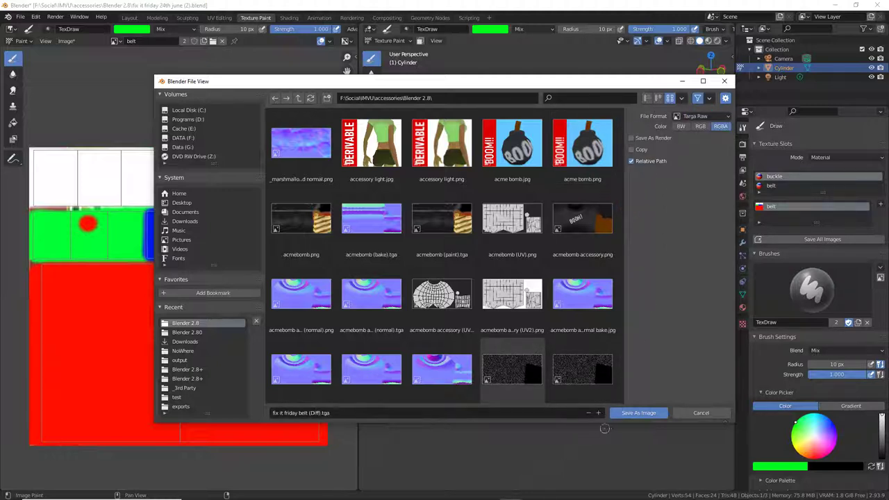
{"action": "left_click", "coordinate": [638, 413]}
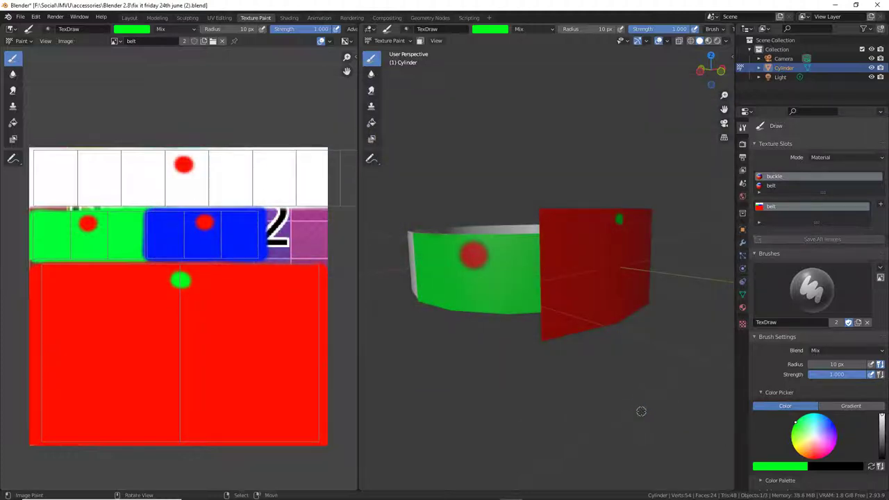
Reopen the image save dialog to check the file name and format, and close it without saving.
{"action": "left_click", "coordinate": [66, 42]}
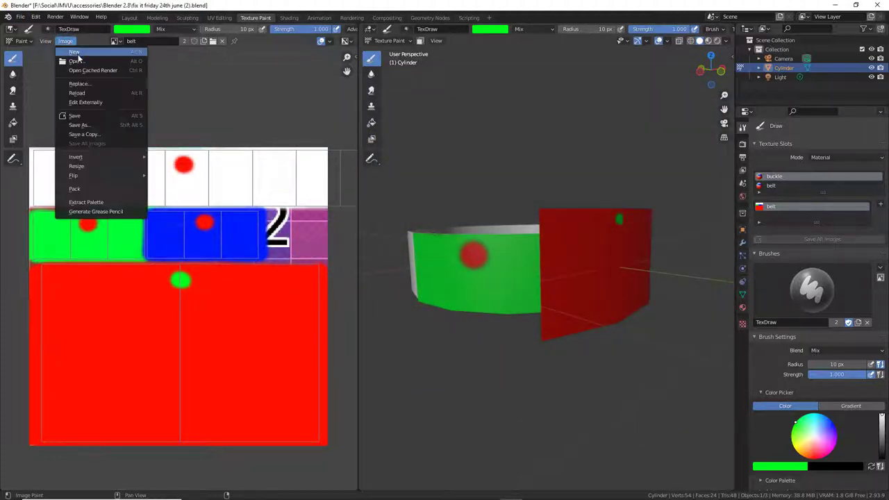
{"action": "left_click", "coordinate": [80, 127]}
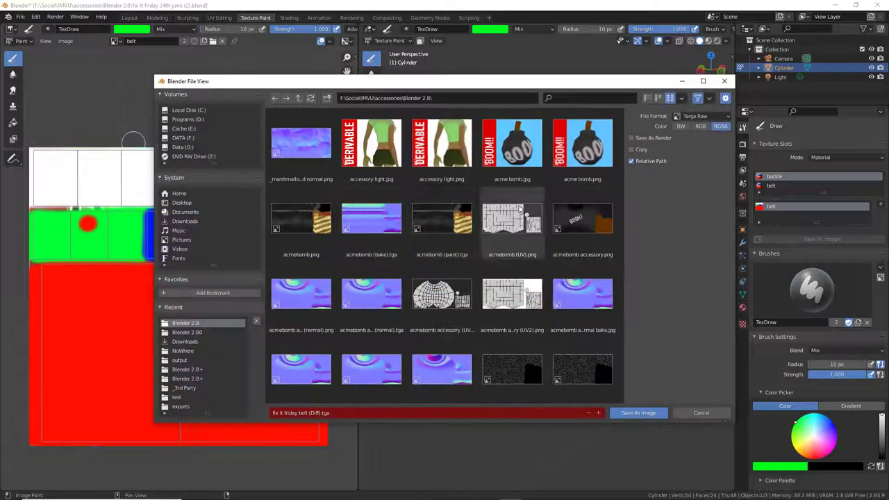
{"action": "left_click", "coordinate": [700, 412]}
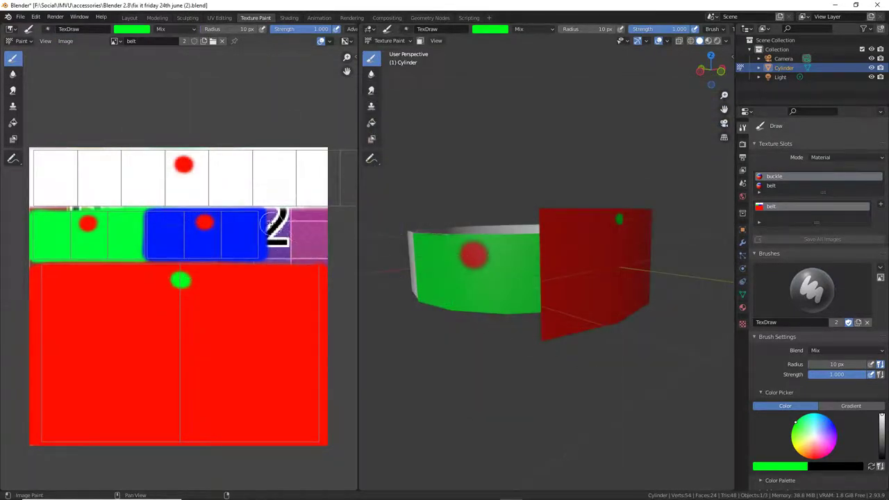
Switch to Affinity Photo and compare the painted fix it friday belt (Diff).tga with the fix it friday belt (UV).png template.
{"action": "left_click", "coordinate": [355, 490]}
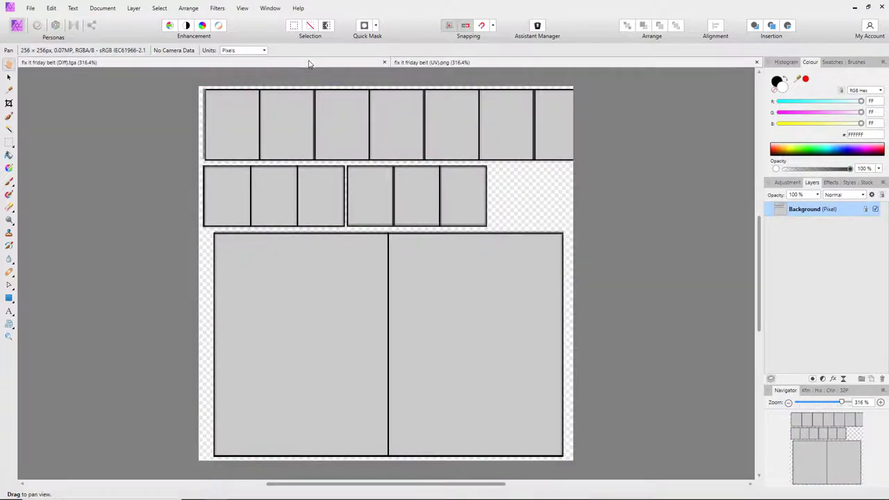
{"action": "left_click", "coordinate": [310, 63]}
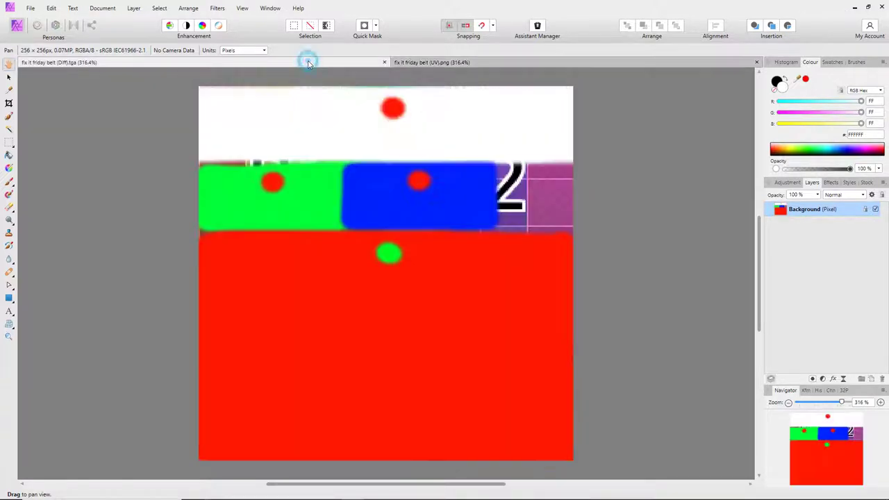
{"action": "left_click", "coordinate": [454, 63]}
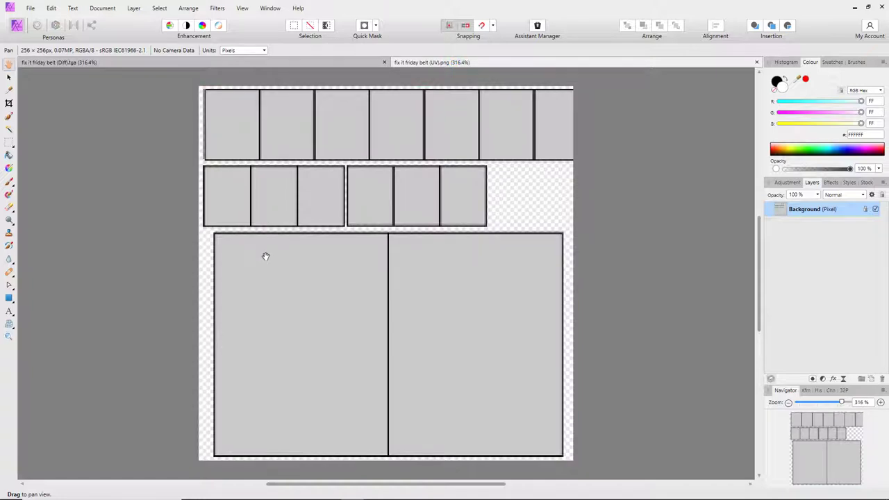
{"action": "left_click", "coordinate": [246, 63]}
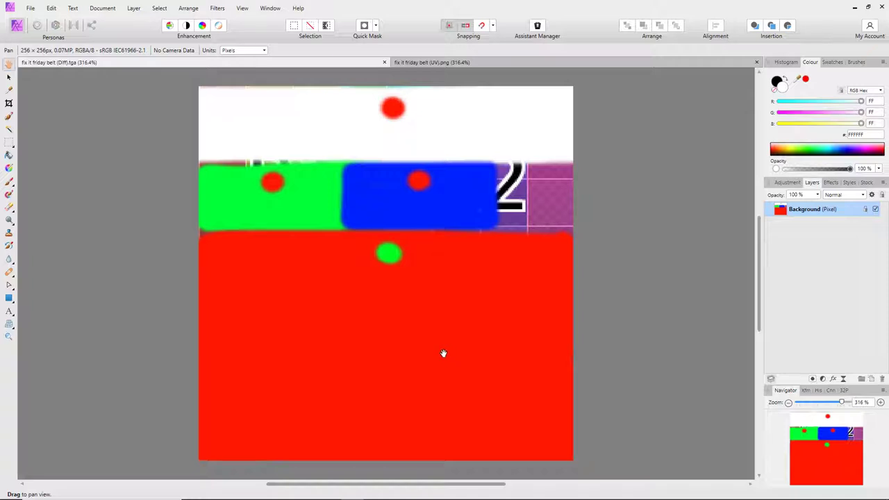
Draw a white rectangle over the top row of UV faces in the UV template and centre it across the canvas.
{"action": "left_click", "coordinate": [553, 62]}
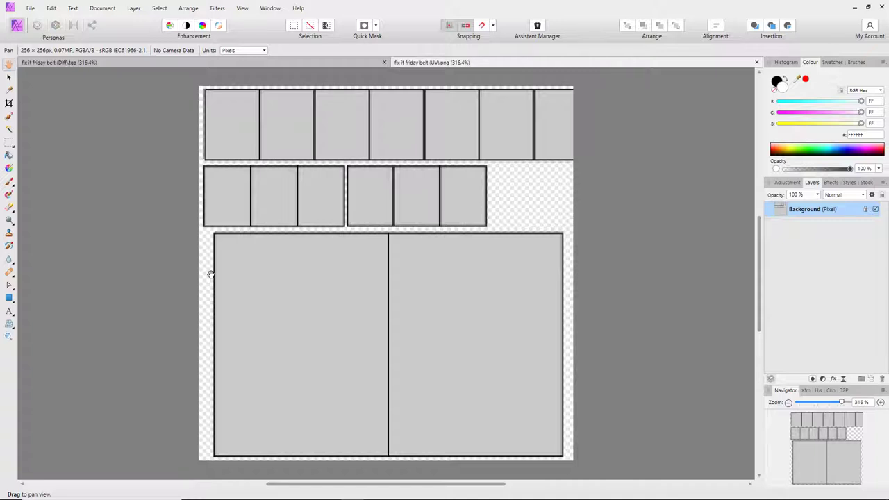
{"action": "left_click", "coordinate": [9, 297]}
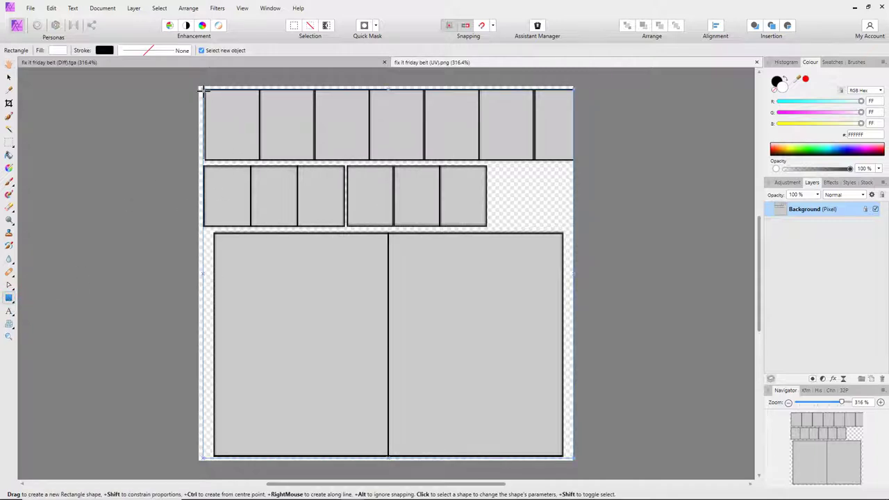
{"action": "left_click_drag", "start_coordinate": [201, 89], "coordinate": [606, 167]}
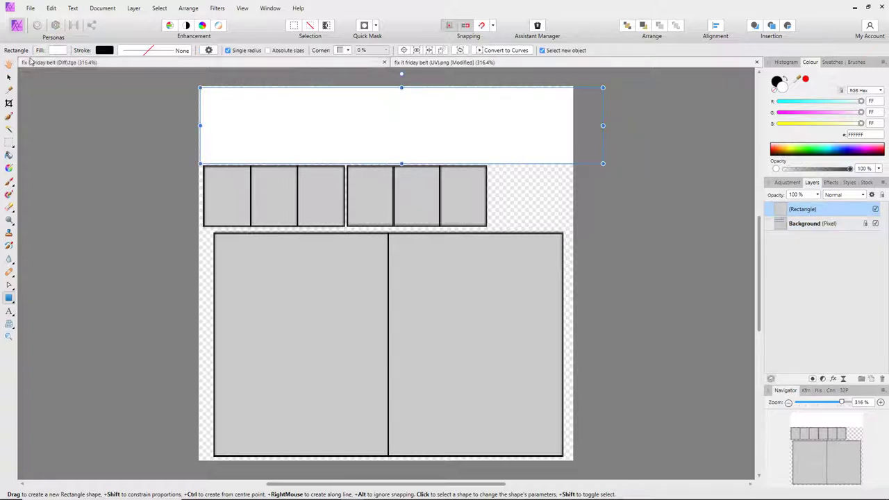
{"action": "key", "text": "ctrl"}
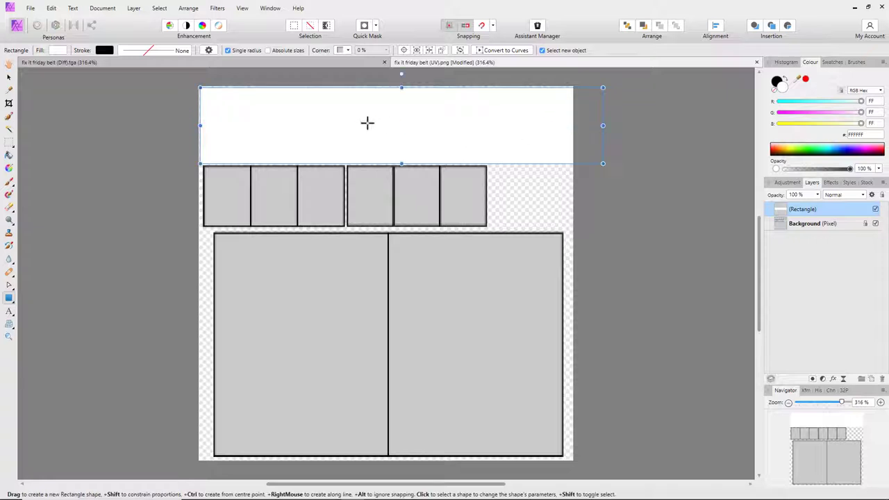
{"action": "key", "text": "Left"}
{"action": "key", "text": "Left"}
{"action": "key", "text": "Left"}
{"action": "key", "text": "Left"}
{"action": "key", "text": "Left"}
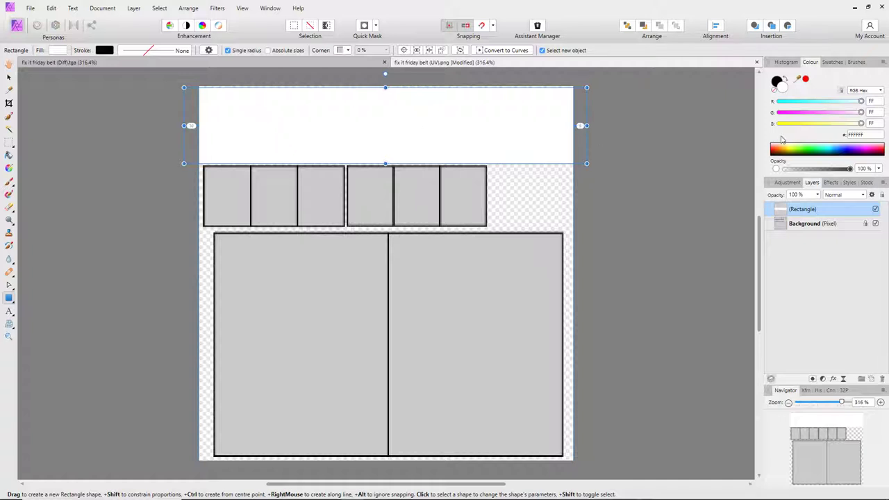
{"action": "key", "text": "Left"}
Darken the rectangle's fill to a rough mid-grey, hex 7A787C.
{"action": "left_click", "coordinate": [817, 111]}
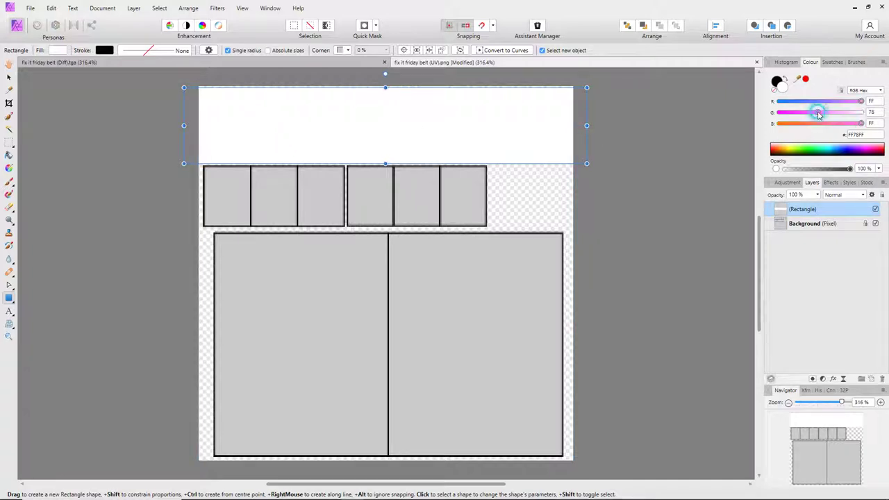
{"action": "left_click", "coordinate": [818, 101]}
{"action": "left_click", "coordinate": [819, 123]}
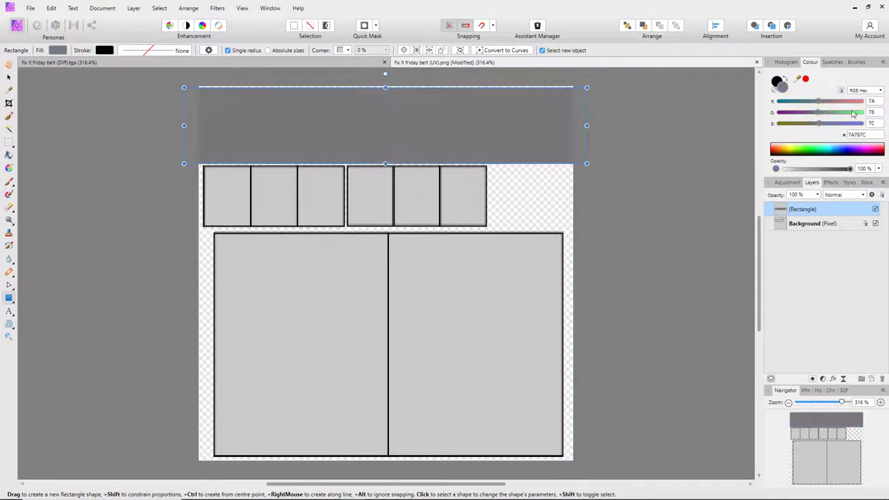
Switch the colour model to RGB and set the rectangle's fill to neutral grey with red, green and blue all at 127.
{"action": "left_click", "coordinate": [878, 101]}
{"action": "left_click", "coordinate": [860, 92]}
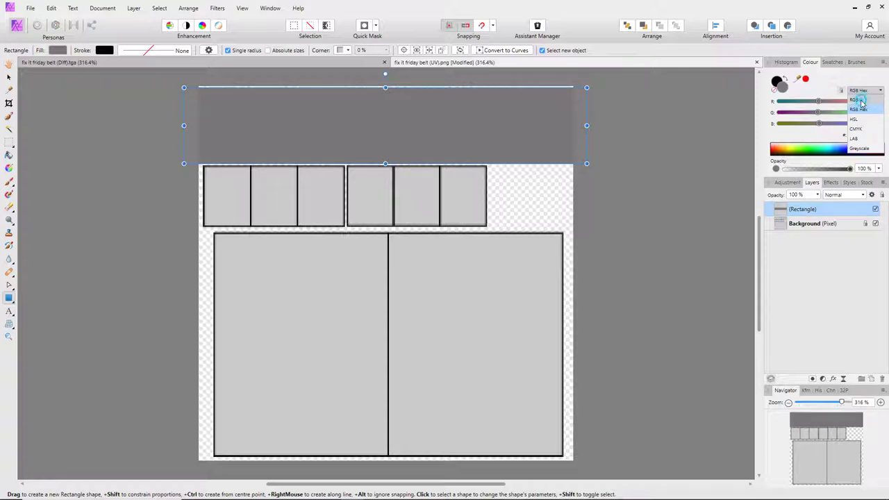
{"action": "left_click", "coordinate": [854, 100]}
{"action": "left_click", "coordinate": [879, 100]}
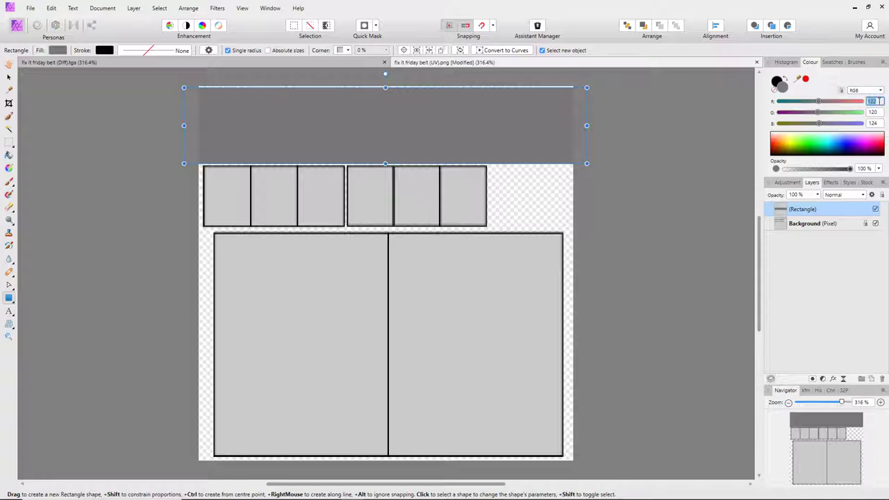
{"action": "type", "text": "127"}
{"action": "left_click", "coordinate": [877, 112]}
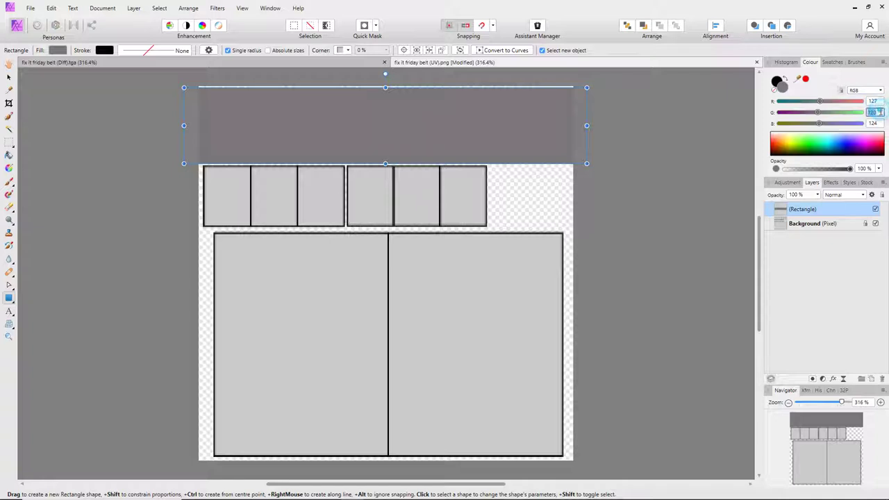
{"action": "type", "text": "127"}
{"action": "left_click", "coordinate": [878, 124]}
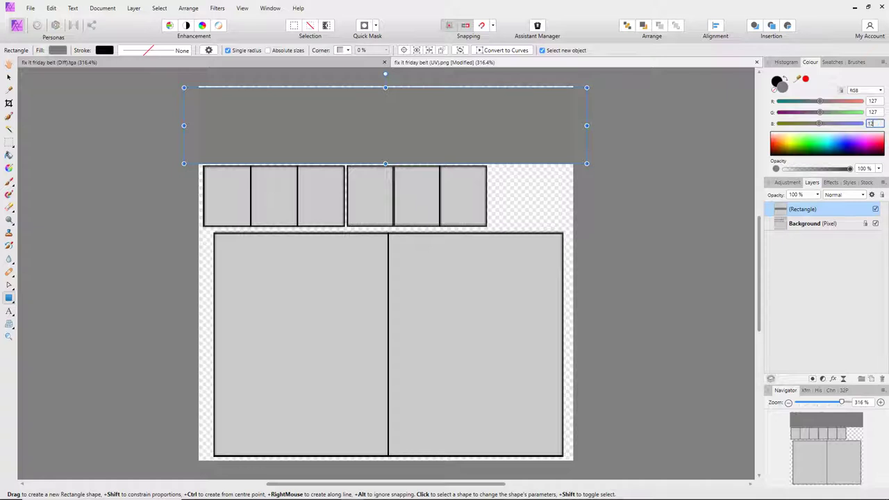
{"action": "type", "text": "127"}
{"action": "key", "text": "Return"}
{"action": "key", "text": "v"}
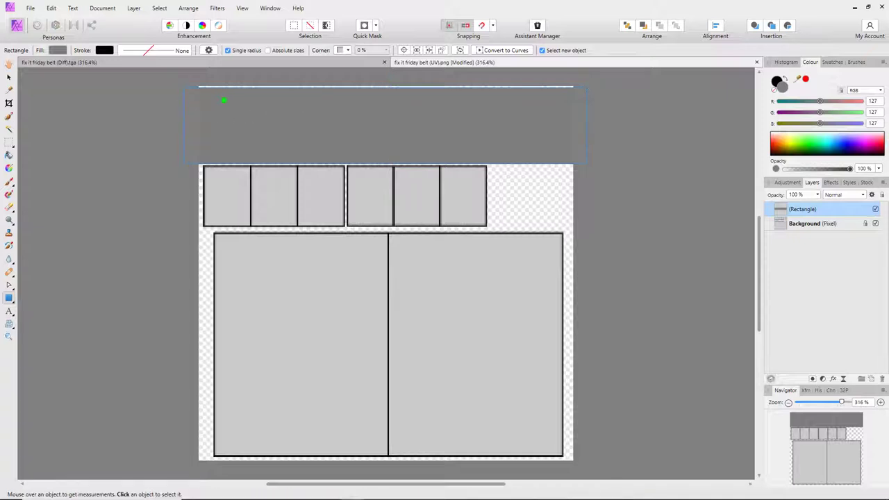
{"action": "left_click_drag", "start_coordinate": [198, 95], "coordinate": [571, 94]}
{"action": "left_click_drag", "start_coordinate": [193, 157], "coordinate": [587, 153]}
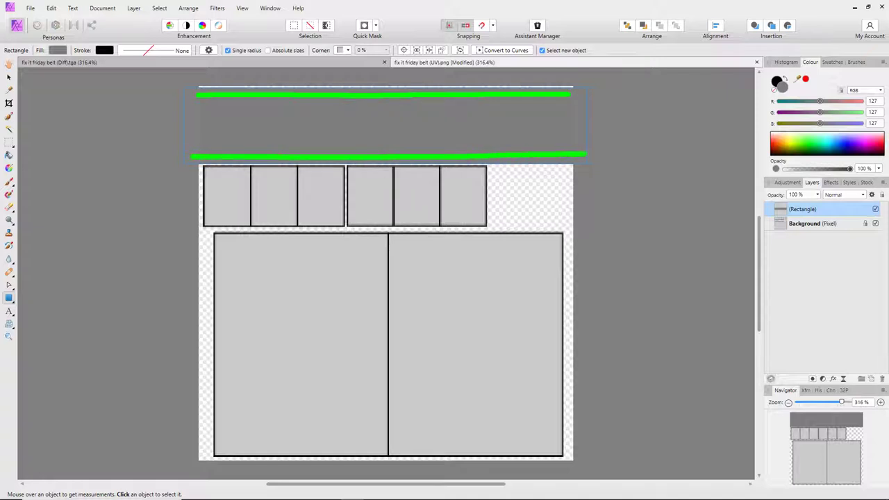
{"action": "key", "text": "Escape"}
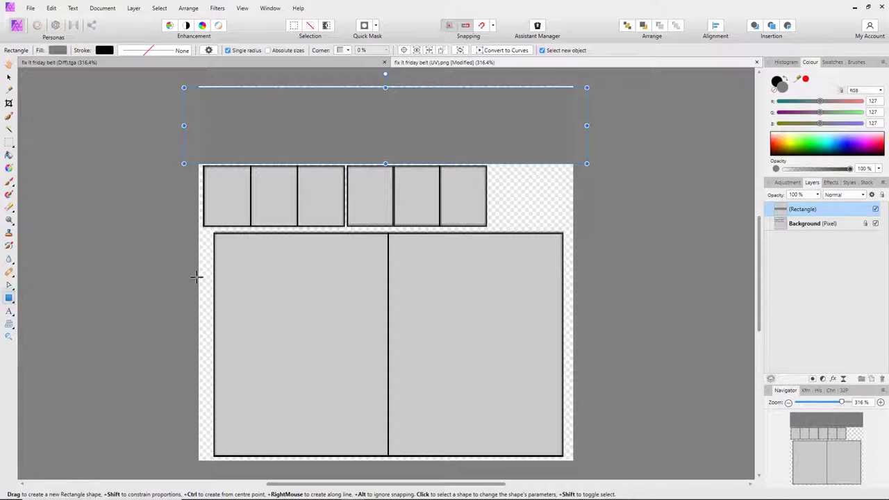
Draw a thin full-width strip filled with RGB 100, 100, 100 grey and move it onto the grey band near its upper edge.
{"action": "left_click_drag", "start_coordinate": [196, 243], "coordinate": [589, 246]}
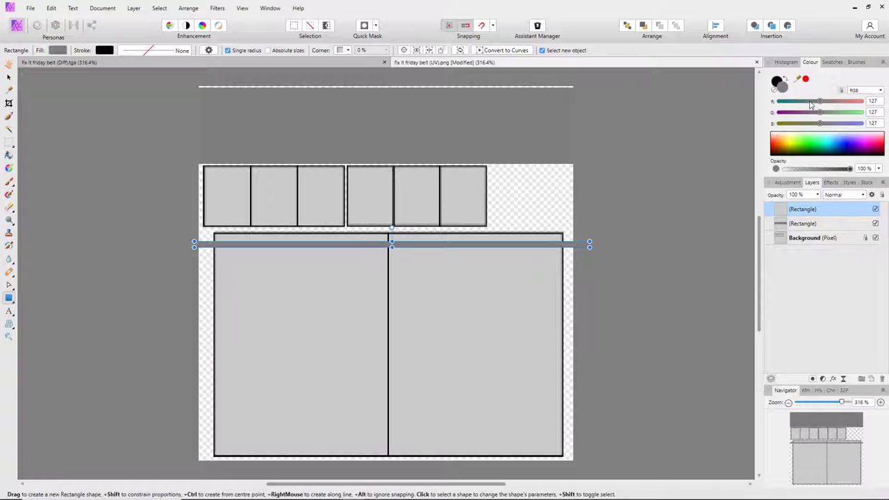
{"action": "left_click", "coordinate": [875, 102]}
{"action": "type", "text": "100"}
{"action": "key", "text": "Tab"}
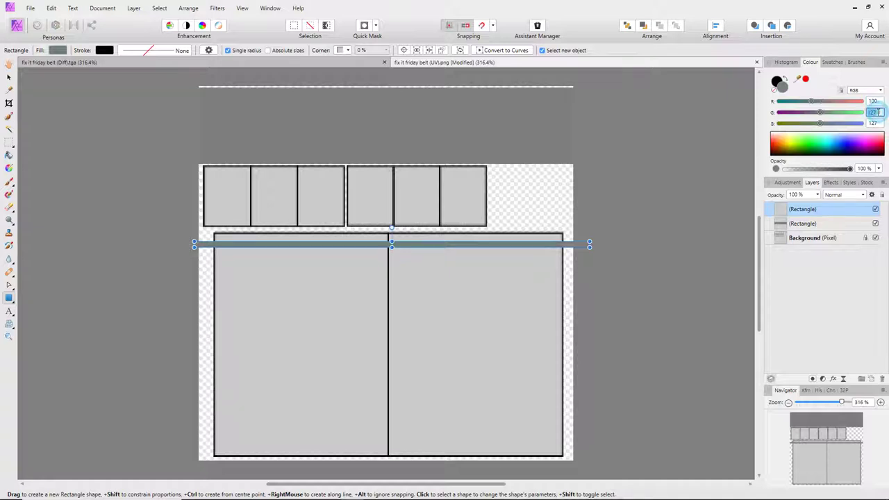
{"action": "type", "text": "100"}
{"action": "key", "text": "Return"}
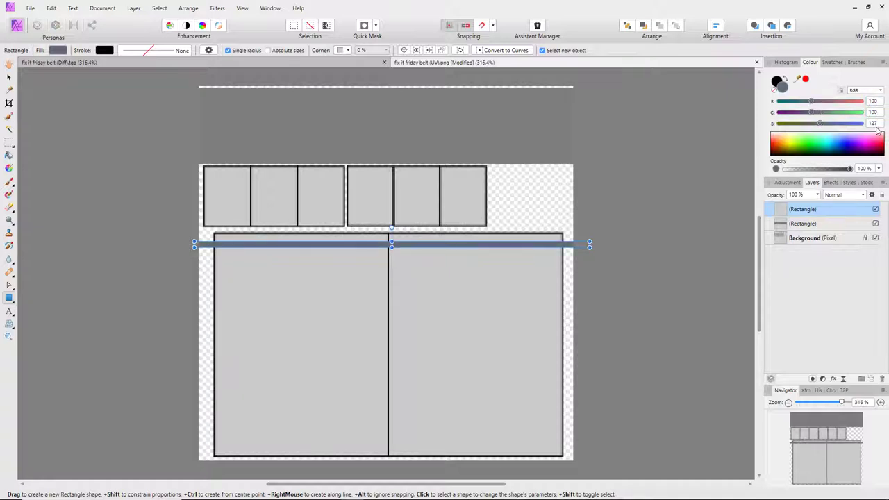
{"action": "left_click", "coordinate": [874, 124]}
{"action": "key", "text": "Return"}
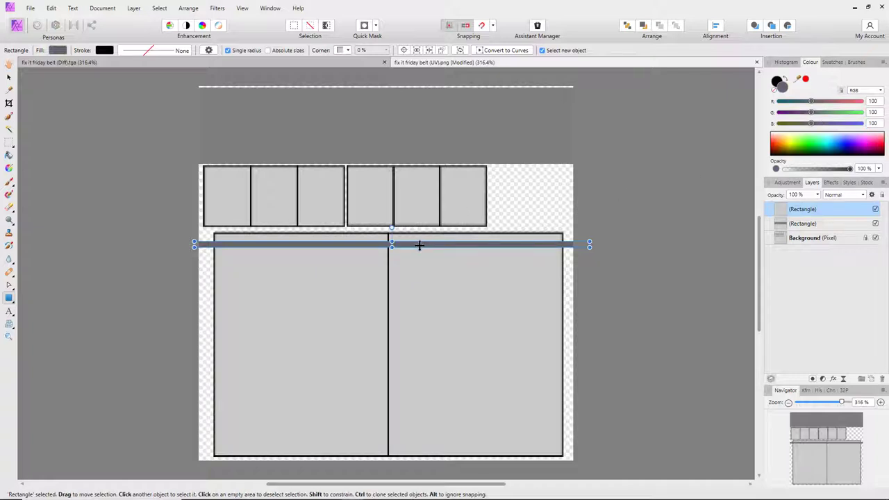
{"action": "left_click_drag", "start_coordinate": [419, 245], "coordinate": [411, 95]}
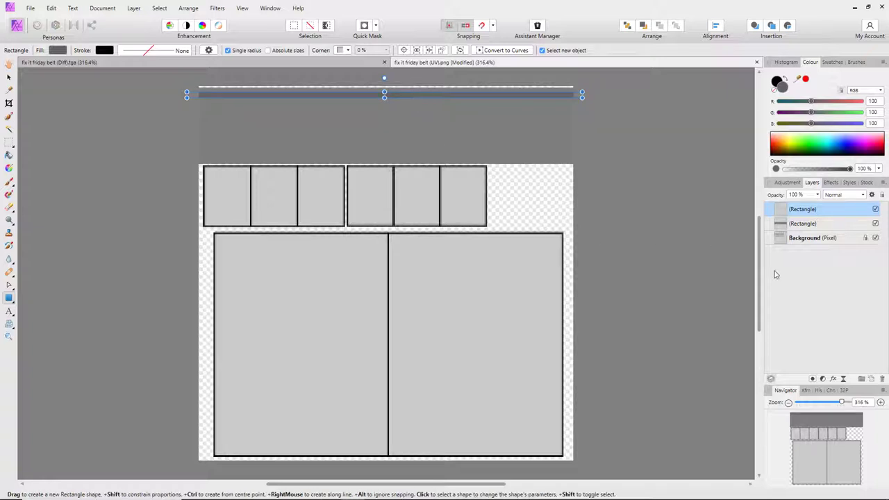
{"action": "right_click", "coordinate": [781, 209]}
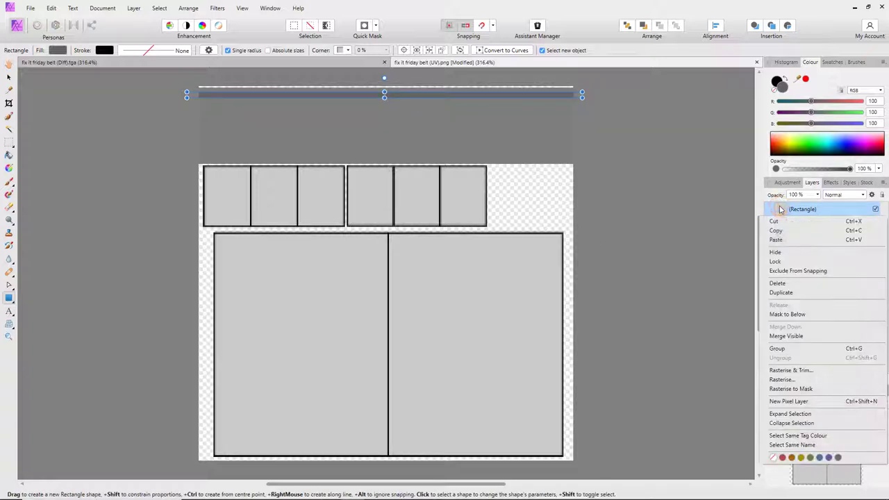
{"action": "left_click", "coordinate": [780, 293]}
{"action": "mouse_move", "coordinate": [396, 117]}
{"action": "left_mouse_down"}
{"action": "mouse_move", "coordinate": [397, 125]}
{"action": "mouse_move", "coordinate": [392, 113]}
{"action": "left_mouse_up"}
{"action": "key", "text": "ctrl+z"}
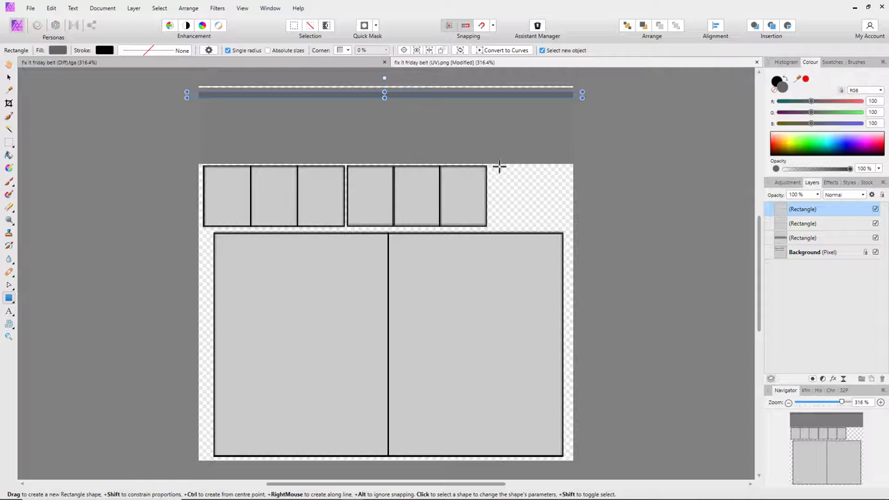
{"action": "key", "text": "ctrl+z"}
{"action": "key", "text": "ctrl+z"}
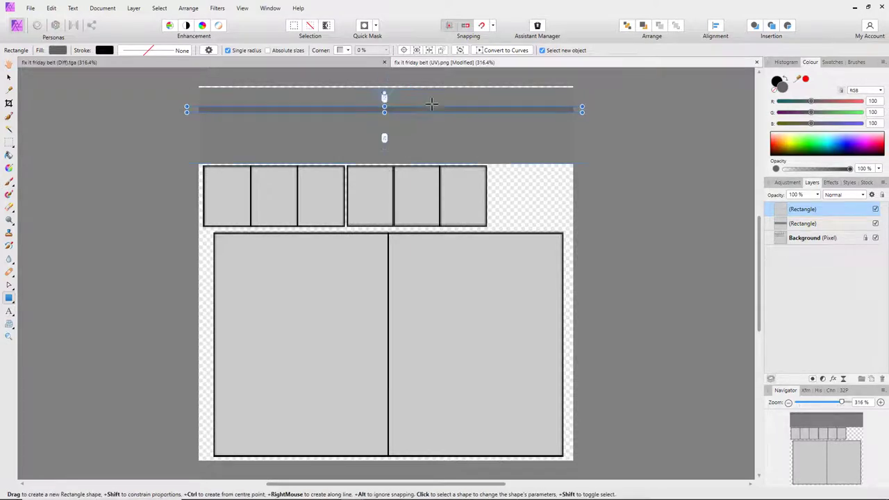
Place the dark strip near the grey band's lower edge and duplicate it, shifting the copy straight up near the band's upper edge.
{"action": "key", "text": "ctrl+z"}
{"action": "key", "text": "ctrl+z"}
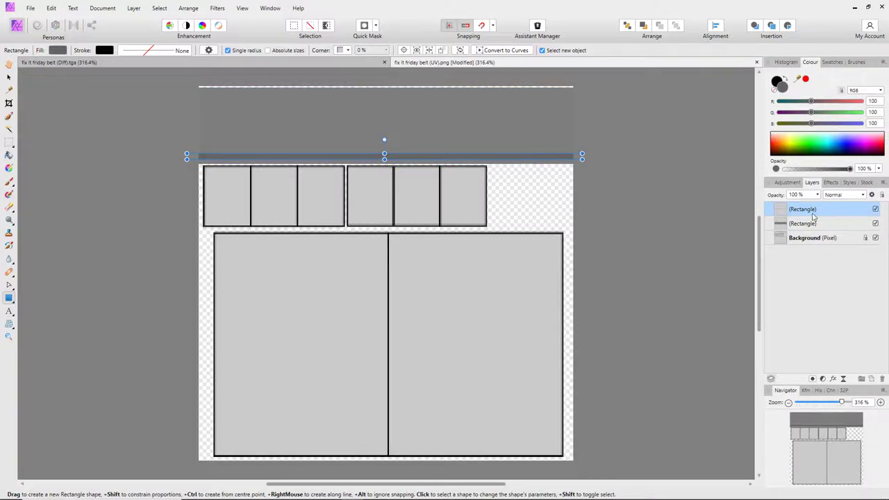
{"action": "right_click", "coordinate": [781, 209]}
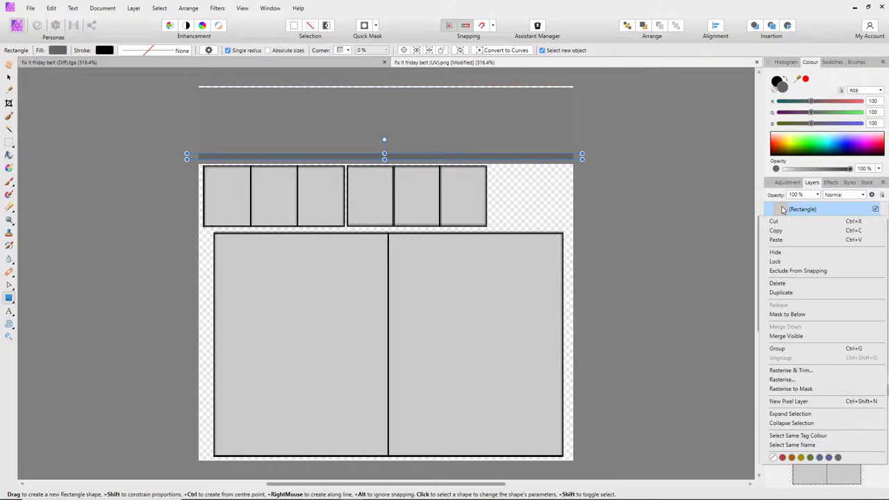
{"action": "left_click", "coordinate": [781, 291]}
{"action": "key", "text": "Up"}
{"action": "key", "text": "Up"}
{"action": "key", "text": "Up"}
{"action": "key", "text": "Up"}
{"action": "key", "text": "Up"}
{"action": "key", "text": "Up"}
{"action": "key", "text": "Up"}
{"action": "key", "text": "Up"}
{"action": "key", "text": "Up"}
{"action": "key", "text": "Up"}
{"action": "key", "text": "Up"}
{"action": "key", "text": "Up"}
{"action": "key", "text": "Up"}
{"action": "key", "text": "Up"}
{"action": "key", "text": "Up"}
{"action": "key", "text": "Up"}
{"action": "key", "text": "Up"}
{"action": "key", "text": "Up"}
{"action": "key", "text": "Up"}
{"action": "key", "text": "Up"}
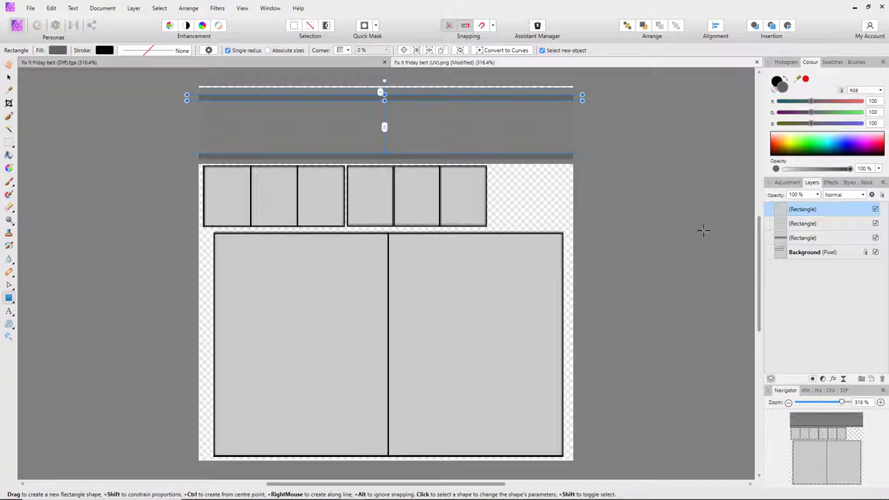
{"action": "key", "text": "Up"}
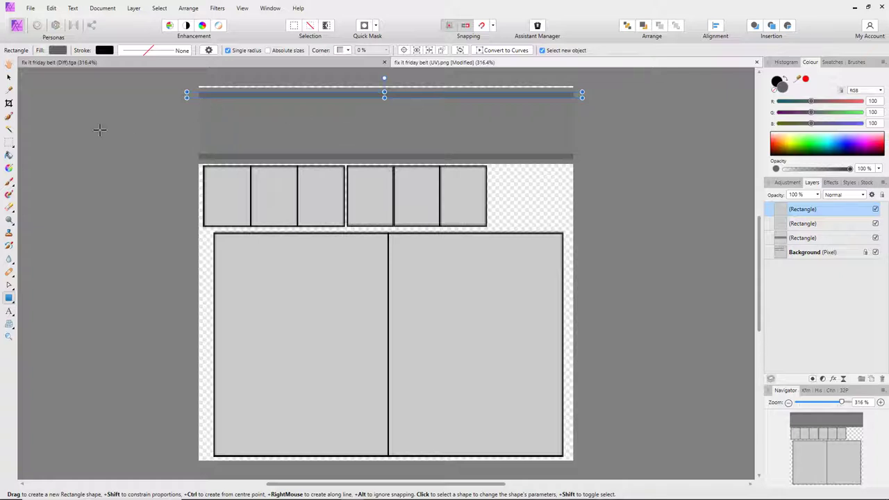
With the wide grey band selected, draw a small flat rounded rectangle over the upper left corner of the large UV faces.
{"action": "left_click", "coordinate": [8, 77]}
{"action": "left_click", "coordinate": [218, 114]}
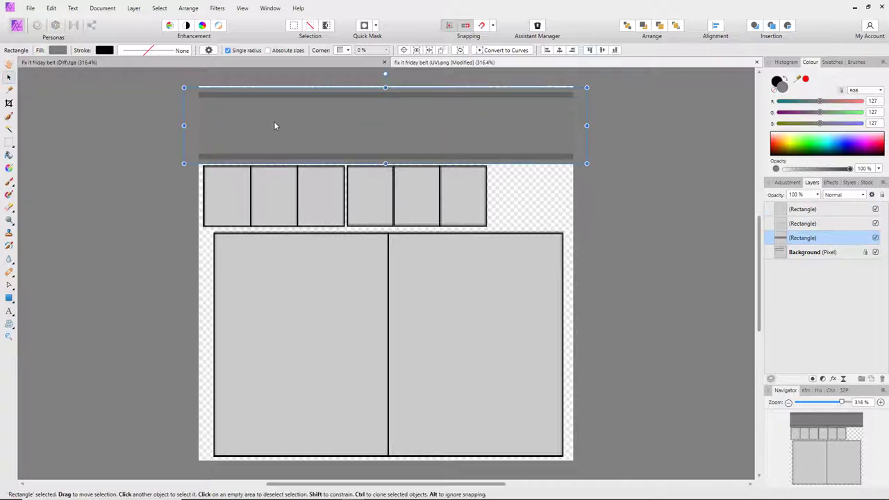
{"action": "left_click", "coordinate": [266, 95]}
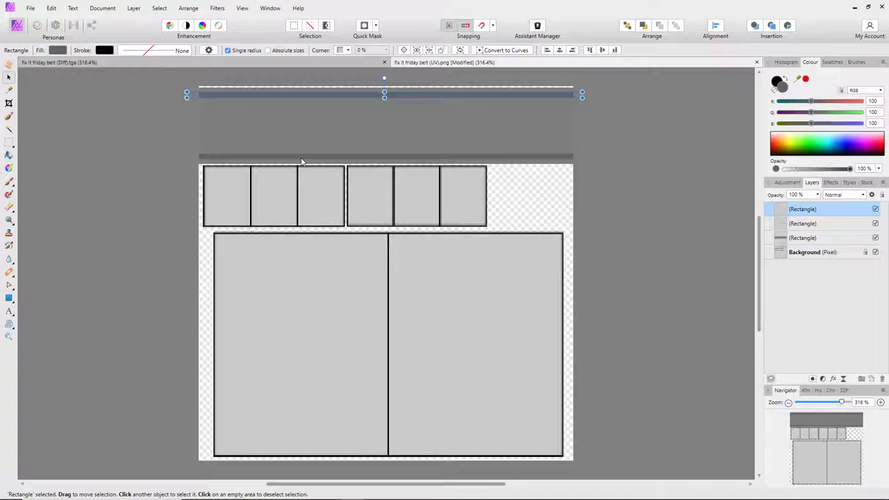
{"action": "left_click", "coordinate": [264, 124]}
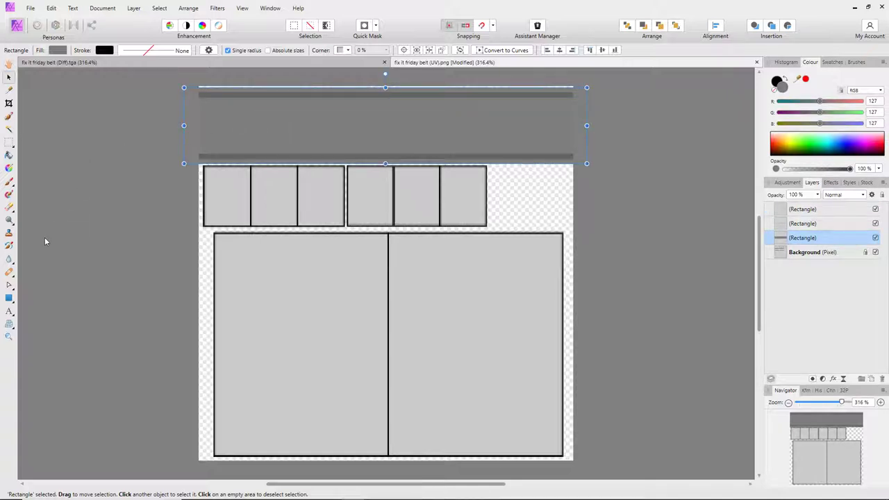
{"action": "left_click", "coordinate": [9, 297]}
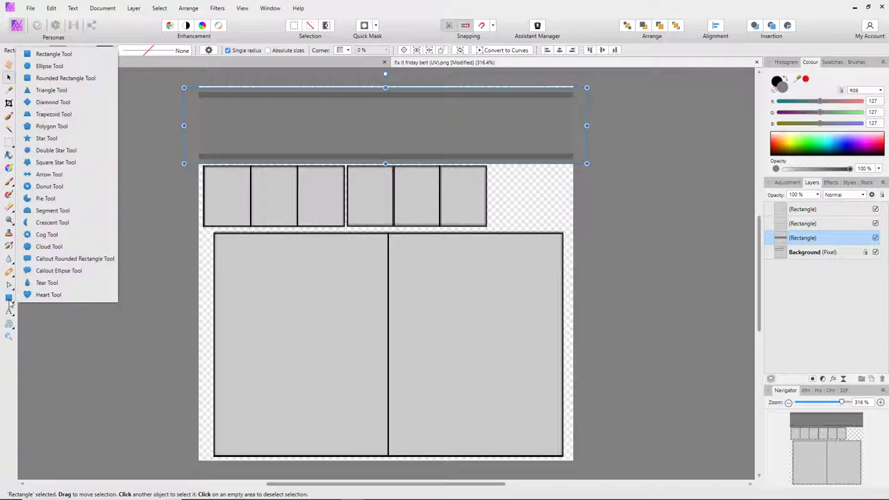
{"action": "left_click", "coordinate": [54, 54]}
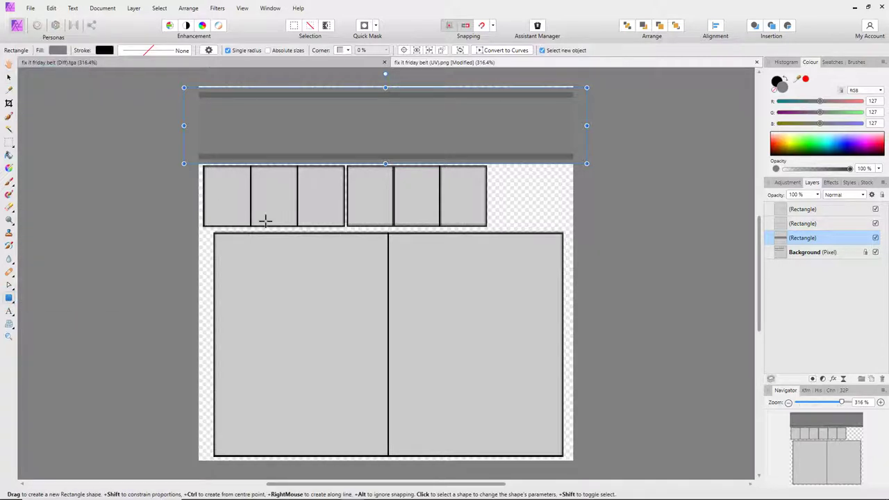
{"action": "left_click_drag", "start_coordinate": [231, 258], "coordinate": [254, 263]}
{"action": "scroll", "coordinate": [246, 109], "scroll_direction": "up", "scroll_amount": 3, "text": "ctrl"}
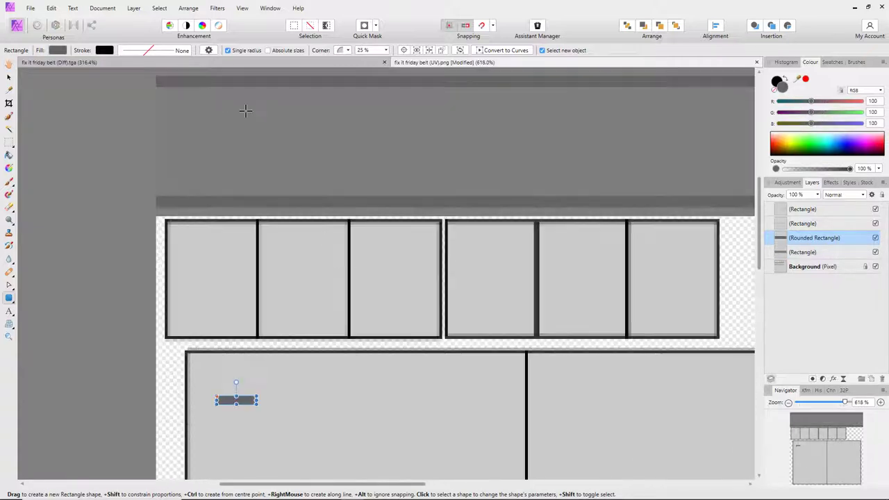
Set the rounded rectangle's fill to light grey with red, green and blue all at 150.
{"action": "left_click", "coordinate": [9, 77]}
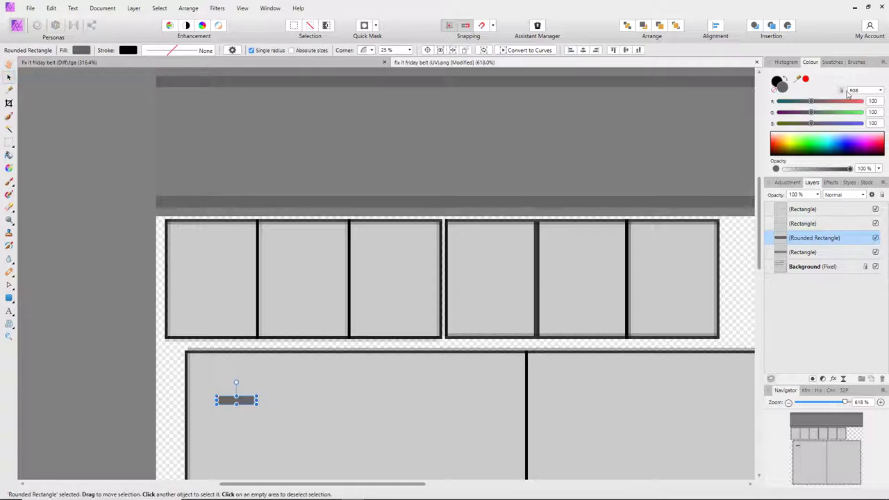
{"action": "left_click", "coordinate": [873, 101]}
{"action": "type", "text": "150"}
{"action": "key", "text": "Return"}
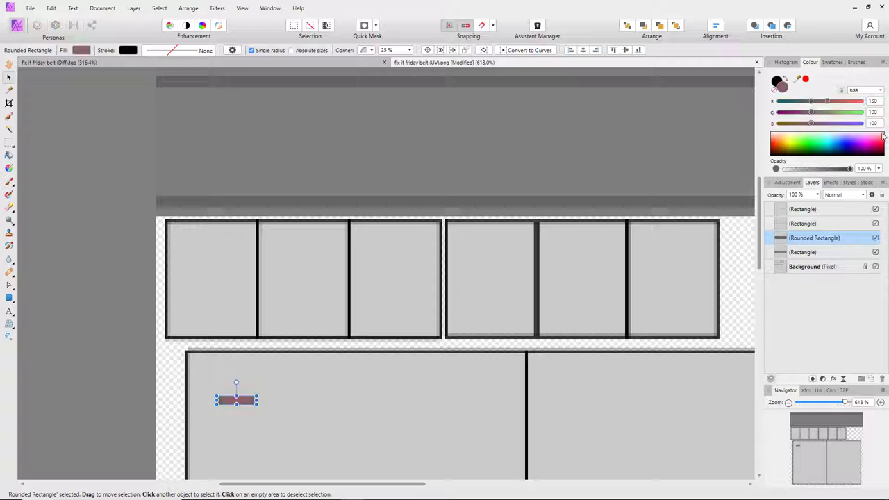
{"action": "left_click", "coordinate": [874, 112]}
{"action": "type", "text": "150"}
{"action": "key", "text": "Return"}
{"action": "left_click", "coordinate": [876, 123]}
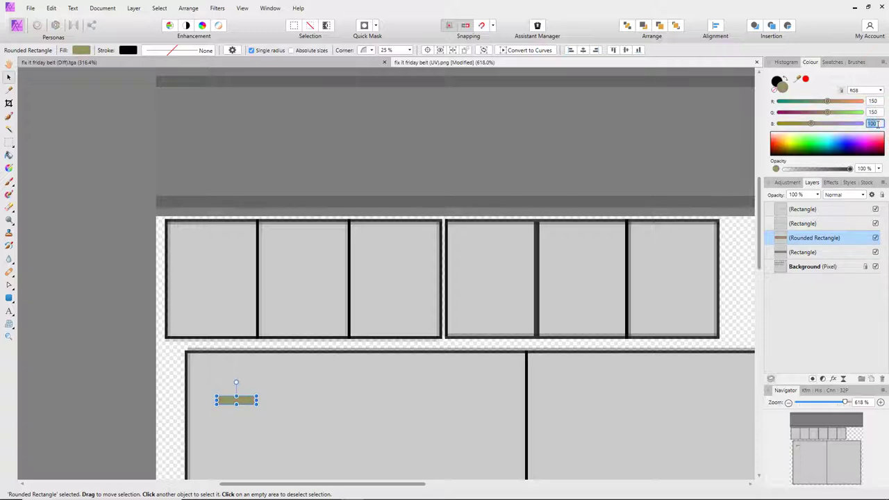
{"action": "type", "text": "150"}
{"action": "key", "text": "Return"}
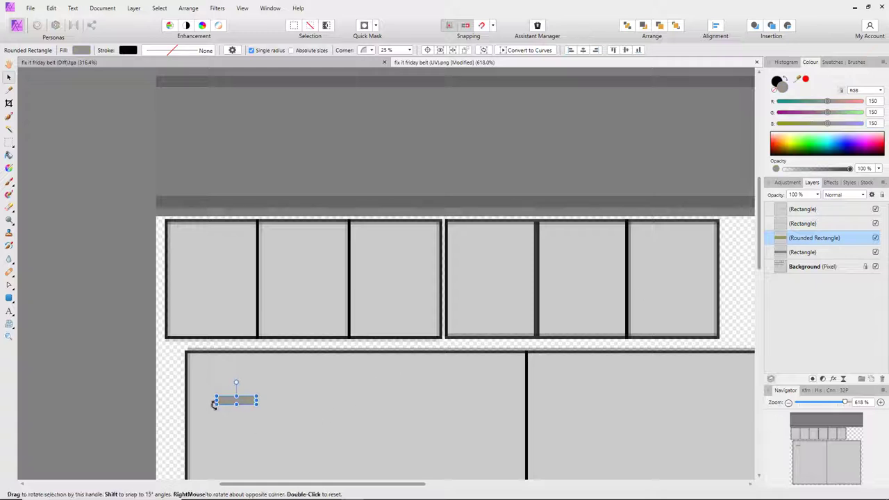
Move the rounded rectangle onto the upper dark strip and bring its layer above all the other layers.
{"action": "left_click_drag", "start_coordinate": [244, 398], "coordinate": [211, 81]}
{"action": "scroll", "coordinate": [215, 97], "scroll_direction": "up", "scroll_amount": 1}
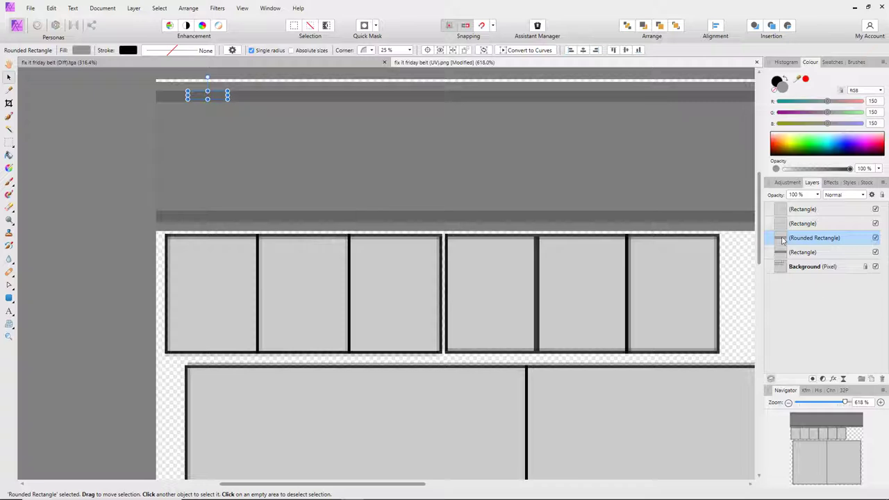
{"action": "left_click_drag", "start_coordinate": [812, 237], "coordinate": [805, 207]}
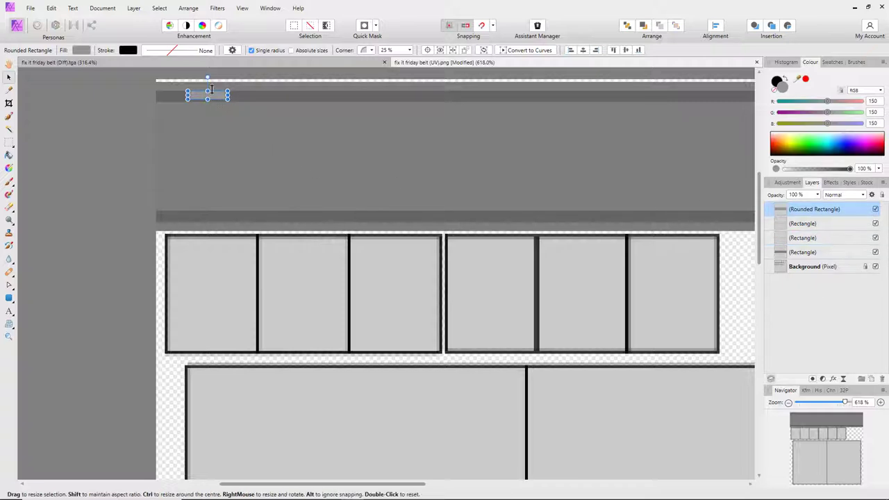
Reduce the rounded rectangle's height to fit inside the dark strip and set its corner radius to 42 %.
{"action": "scroll", "coordinate": [212, 122], "scroll_direction": "up", "scroll_amount": 5, "text": "ctrl"}
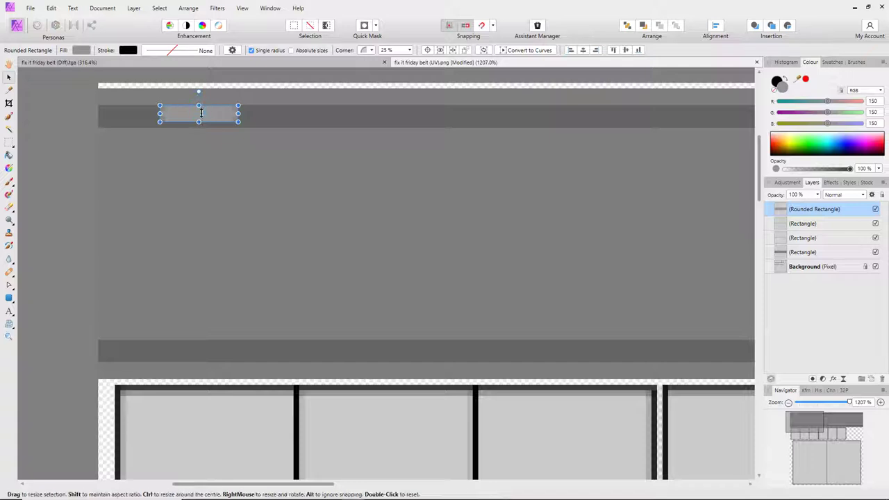
{"action": "left_click_drag", "start_coordinate": [201, 113], "coordinate": [200, 115]}
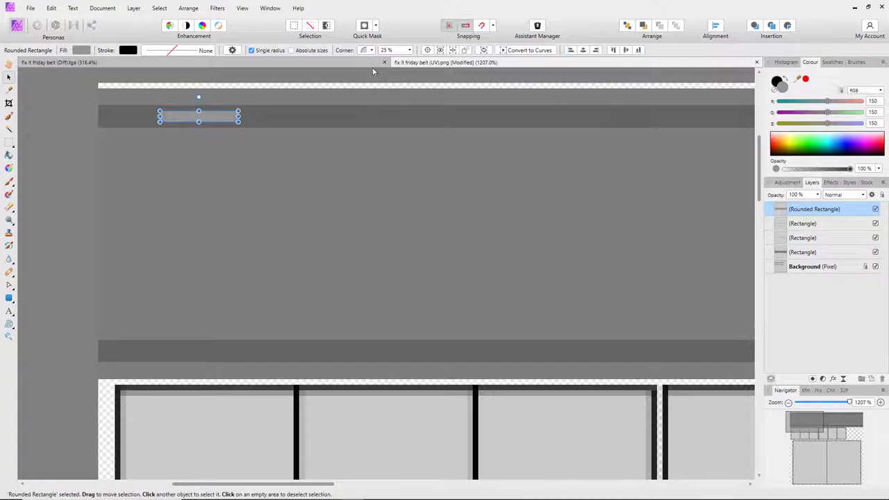
{"action": "left_click", "coordinate": [410, 51]}
{"action": "left_click_drag", "start_coordinate": [410, 60], "coordinate": [433, 66]}
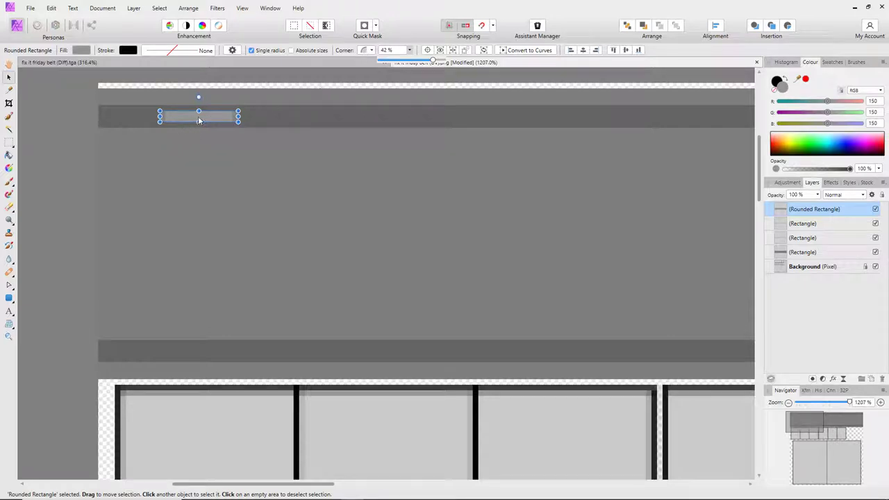
Slide the rounded rectangle half over the canvas's left edge and place a duplicate further right along the upper dark strip.
{"action": "left_click_drag", "start_coordinate": [214, 119], "coordinate": [114, 122]}
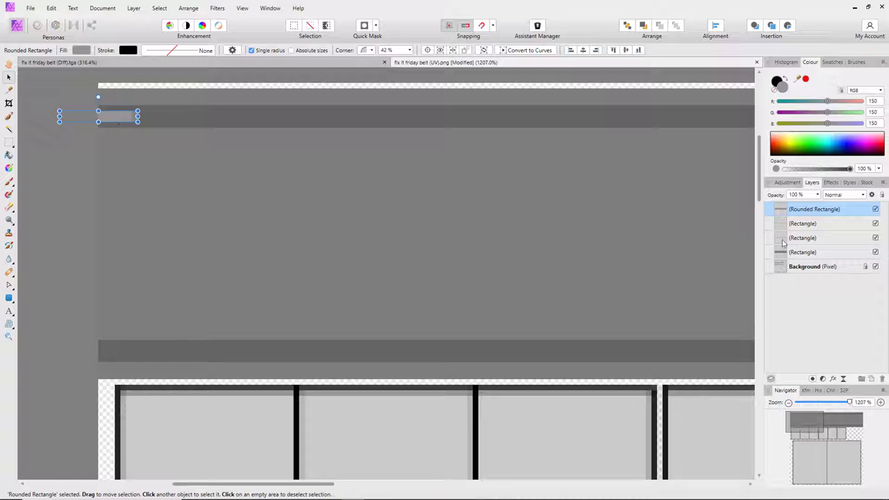
{"action": "right_click", "coordinate": [781, 209]}
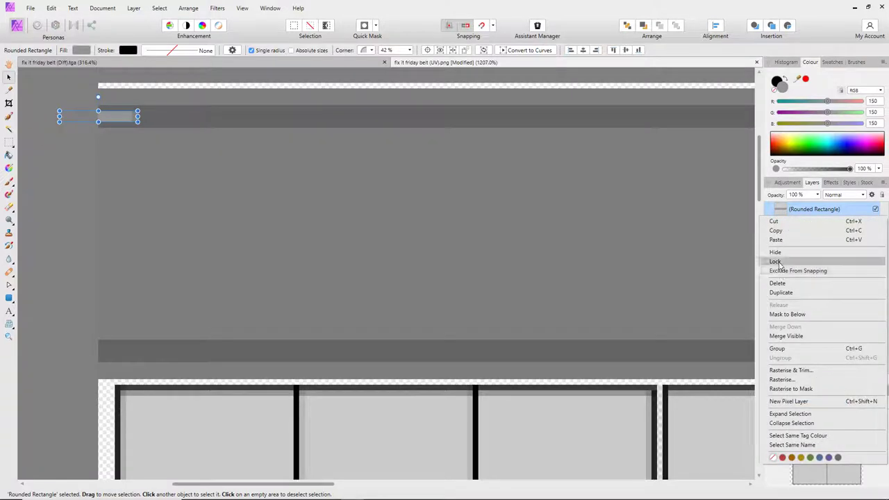
{"action": "left_click", "coordinate": [779, 292]}
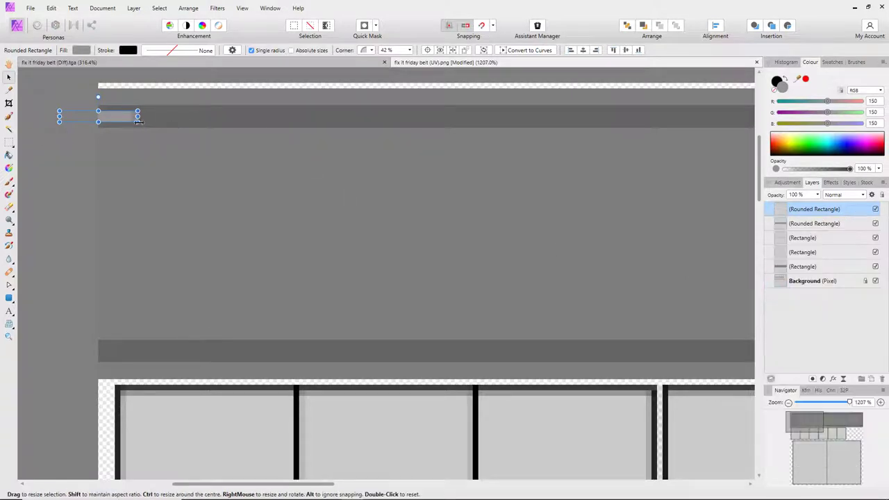
{"action": "key", "text": "shift+Right"}
{"action": "key", "text": "shift+Right"}
{"action": "key", "text": "shift+Right"}
{"action": "key", "text": "shift+Right"}
{"action": "key", "text": "shift+Right"}
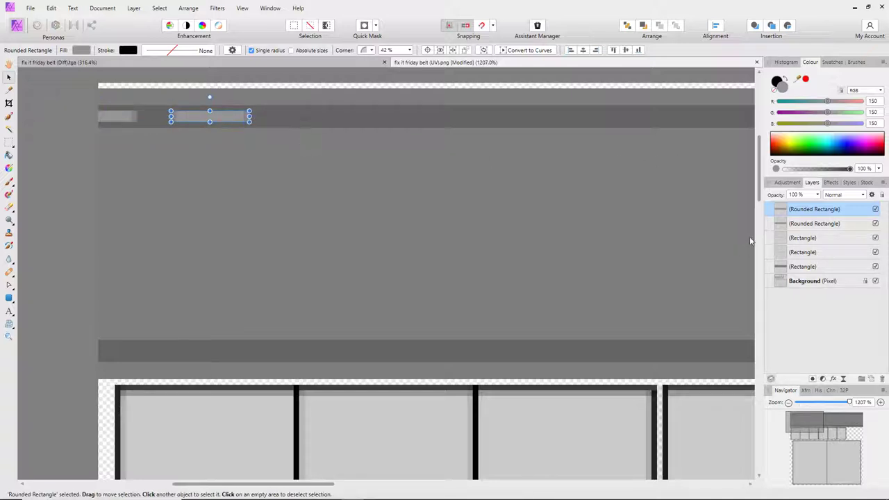
Duplicate the second stitch and shift the copy right along the strip, keeping the same spacing as between the first two.
{"action": "right_click", "coordinate": [802, 214]}
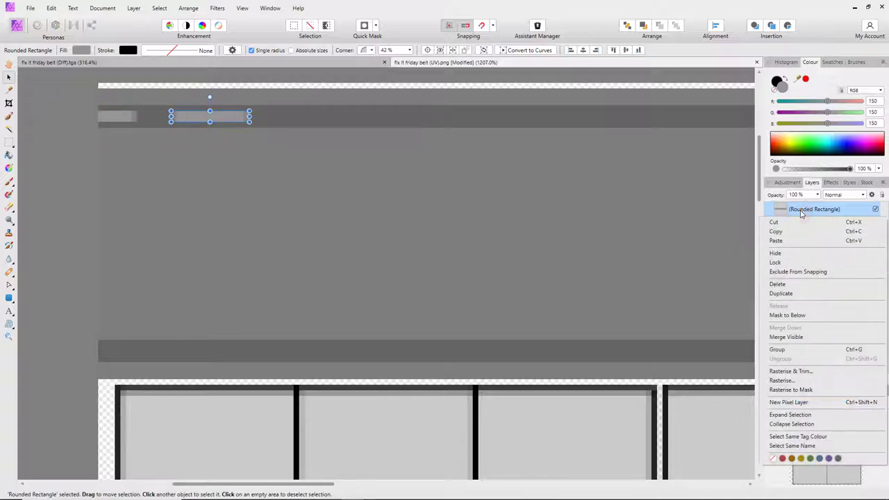
{"action": "left_click", "coordinate": [790, 291]}
{"action": "key", "text": "shift+Right"}
{"action": "key", "text": "shift+Right"}
{"action": "key", "text": "shift+Right"}
{"action": "key", "text": "shift+Right"}
{"action": "key", "text": "shift+Right"}
{"action": "key", "text": "shift+Right"}
{"action": "key", "text": "shift+Right"}
{"action": "key", "text": "shift+Left"}
{"action": "key", "text": "shift+Left"}
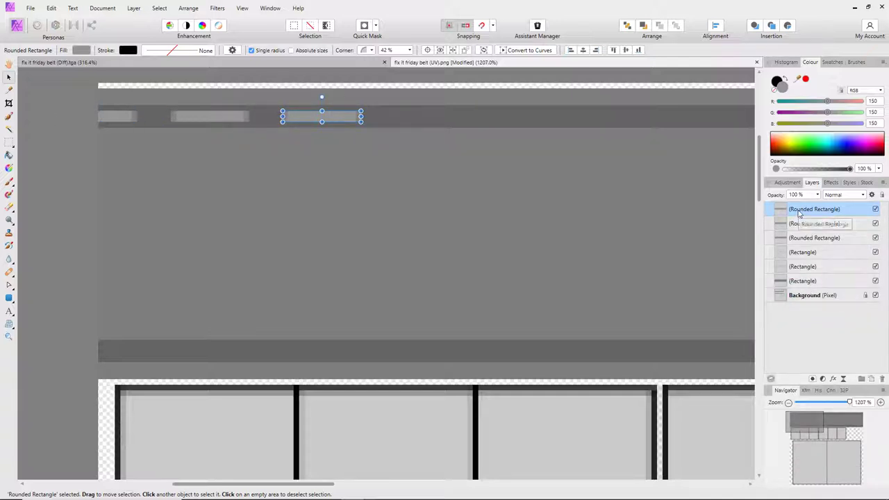
Duplicate the three stitches on the upper dark strip and shift the copies right to continue the row with even spacing.
{"action": "scroll", "coordinate": [386, 253], "scroll_direction": "down", "scroll_amount": 3, "text": "ctrl"}
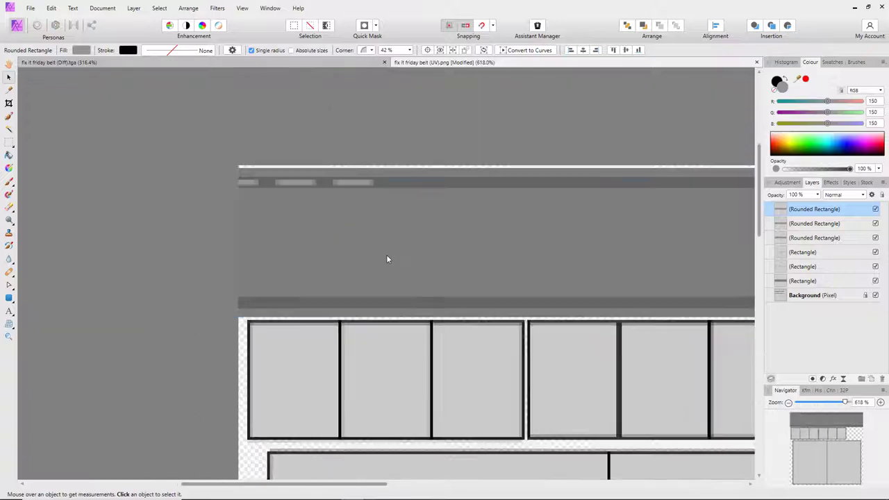
{"action": "left_click_drag", "start_coordinate": [363, 484], "coordinate": [468, 483]}
{"action": "scroll", "coordinate": [407, 270], "scroll_direction": "down", "scroll_amount": 1, "text": "ctrl"}
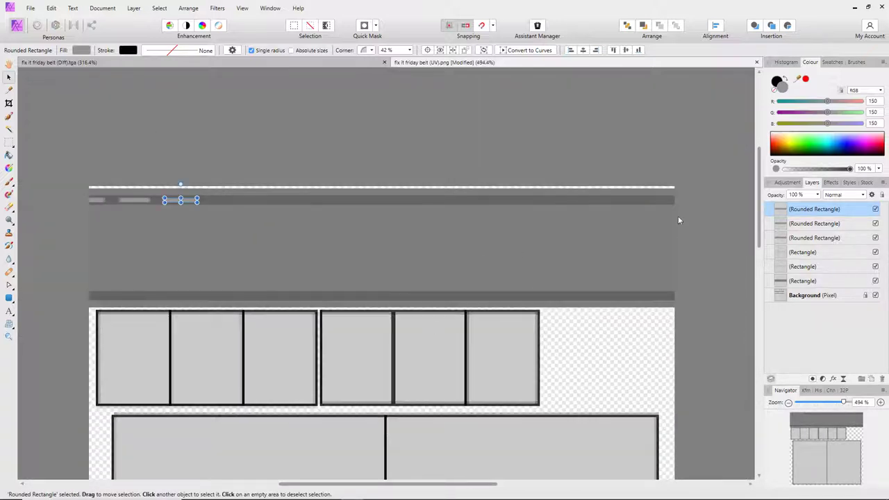
{"action": "left_click", "coordinate": [783, 239], "text": "shift"}
{"action": "right_click", "coordinate": [783, 239]}
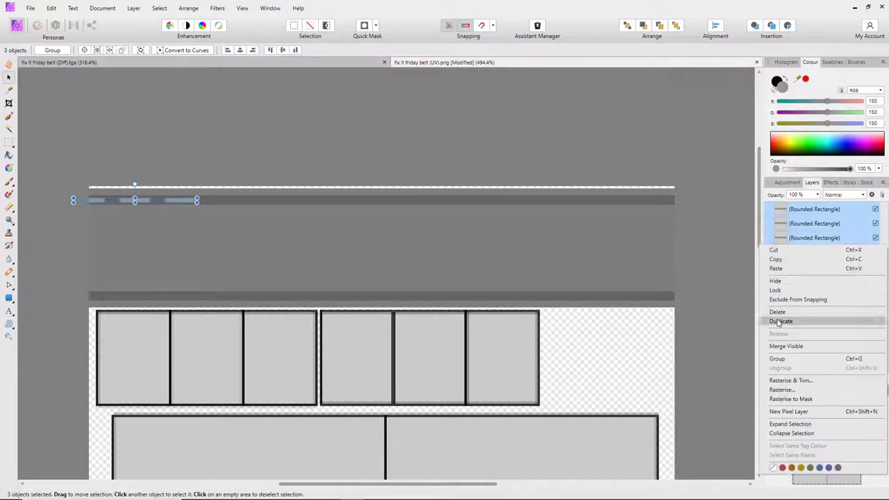
{"action": "left_click", "coordinate": [785, 321]}
{"action": "key", "text": "Right"}
{"action": "key", "text": "Right"}
{"action": "key", "text": "Right"}
{"action": "key", "text": "Right"}
{"action": "key", "text": "Right"}
{"action": "key", "text": "Right"}
{"action": "key", "text": "Right"}
{"action": "key", "text": "Right"}
{"action": "key", "text": "Right"}
{"action": "key", "text": "Right"}
{"action": "key", "text": "Right"}
{"action": "key", "text": "Right"}
{"action": "key", "text": "Right"}
{"action": "key", "text": "Right"}
{"action": "key", "text": "Right"}
{"action": "key", "text": "Right"}
{"action": "key", "text": "Right"}
{"action": "key", "text": "Right"}
{"action": "key", "text": "Right"}
{"action": "key", "text": "Right"}
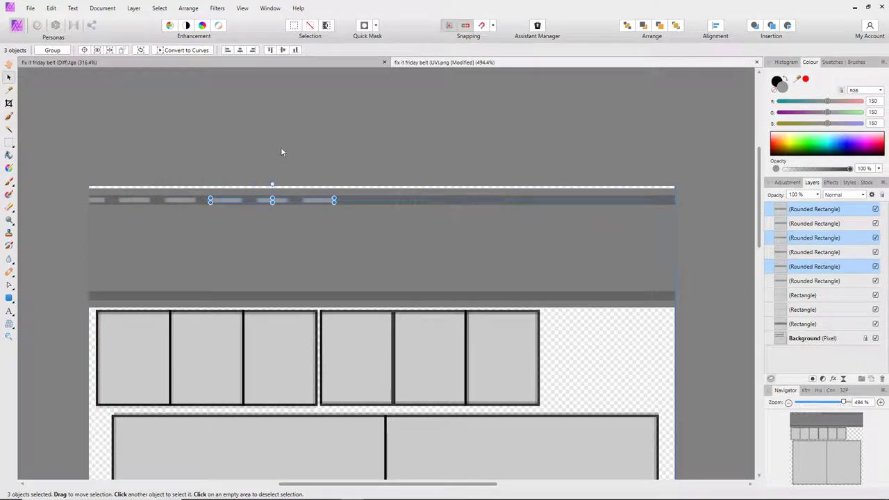
Duplicate the three newly copied stitches and shift the new set right, extending the evenly spaced row past the middle of the strip.
{"action": "right_click", "coordinate": [814, 238]}
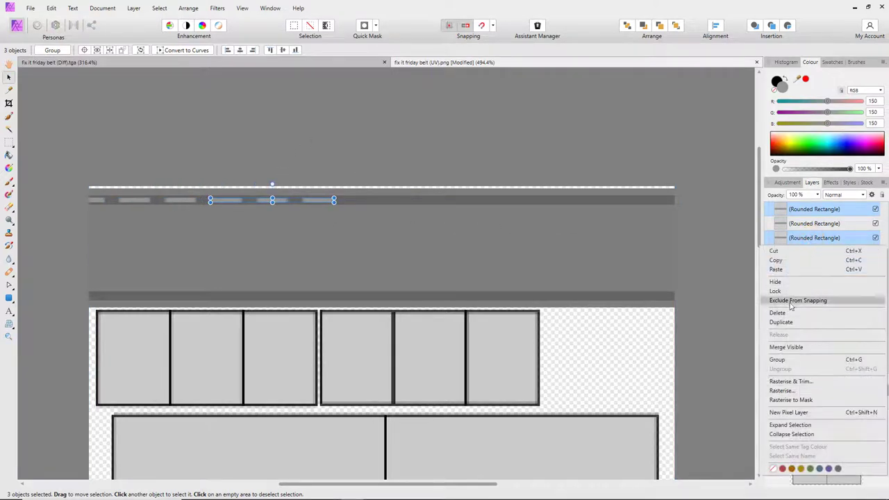
{"action": "left_click", "coordinate": [788, 323]}
{"action": "key", "text": "Right"}
{"action": "key", "text": "Right"}
{"action": "key", "text": "Right"}
{"action": "key", "text": "Right"}
{"action": "key", "text": "Right"}
{"action": "key", "text": "Right"}
{"action": "key", "text": "Right"}
{"action": "key", "text": "Right"}
{"action": "key", "text": "Right"}
{"action": "key", "text": "Right"}
{"action": "key", "text": "Right"}
{"action": "key", "text": "Right"}
{"action": "key", "text": "Right"}
{"action": "key", "text": "Right"}
{"action": "key", "text": "Right"}
{"action": "key", "text": "Right"}
{"action": "key", "text": "Right"}
{"action": "key", "text": "Right"}
{"action": "key", "text": "Right"}
{"action": "key", "text": "Right"}
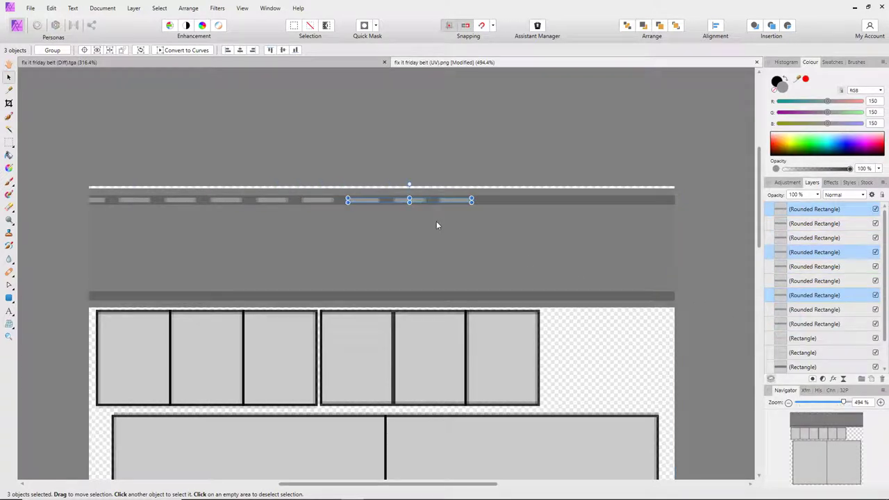
Add another duplicate set of three stitches and shift it right towards the far end of the upper strip.
{"action": "right_click", "coordinate": [796, 297]}
{"action": "left_click", "coordinate": [790, 132]}
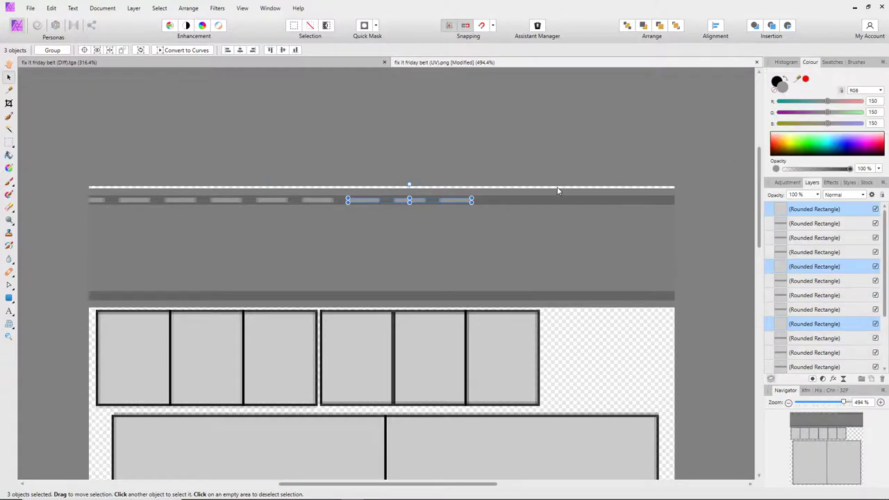
{"action": "key", "text": "Right"}
{"action": "key", "text": "Right"}
{"action": "key", "text": "Right"}
{"action": "key", "text": "Right"}
{"action": "key", "text": "Right"}
{"action": "key", "text": "Right"}
{"action": "key", "text": "Right"}
{"action": "key", "text": "Right"}
{"action": "key", "text": "Right"}
{"action": "key", "text": "Right"}
{"action": "key", "text": "Right"}
{"action": "key", "text": "Right"}
{"action": "key", "text": "Right"}
{"action": "key", "text": "Right"}
{"action": "key", "text": "Right"}
{"action": "key", "text": "Right"}
{"action": "key", "text": "Right"}
{"action": "key", "text": "Right"}
{"action": "key", "text": "Right"}
{"action": "key", "text": "Right"}
{"action": "key", "text": "Right"}
{"action": "key", "text": "Right"}
{"action": "key", "text": "Right"}
{"action": "key", "text": "Right"}
{"action": "key", "text": "Right"}
{"action": "key", "text": "Right"}
{"action": "key", "text": "Right"}
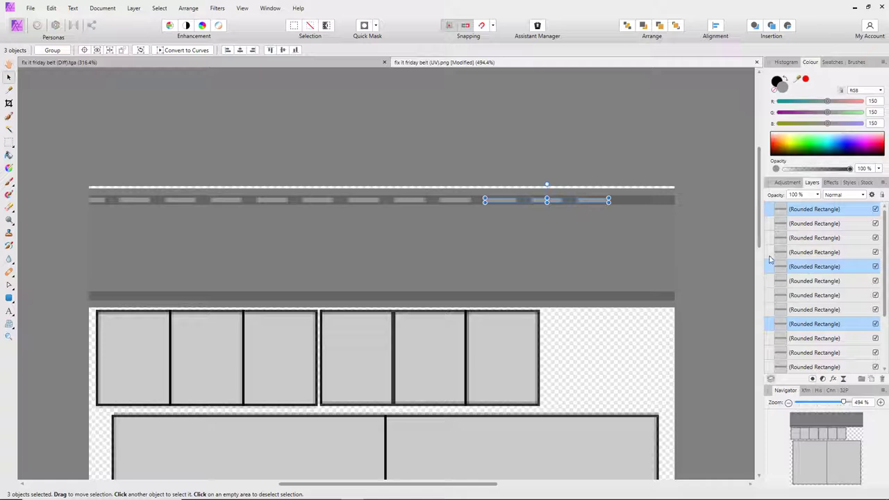
{"action": "left_click", "coordinate": [597, 167]}
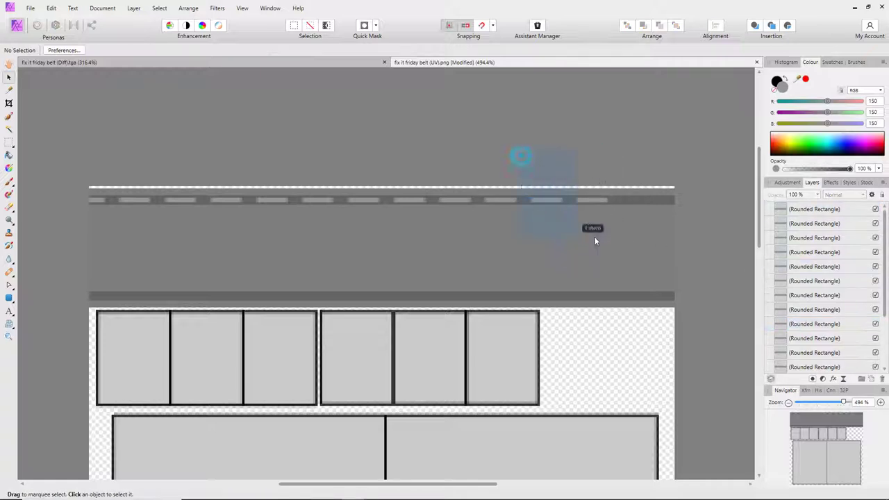
Duplicate the last two stitches and shift the copies right so the final one runs over the canvas's right edge.
{"action": "left_click_drag", "start_coordinate": [594, 241], "coordinate": [623, 239]}
{"action": "right_click", "coordinate": [809, 258]}
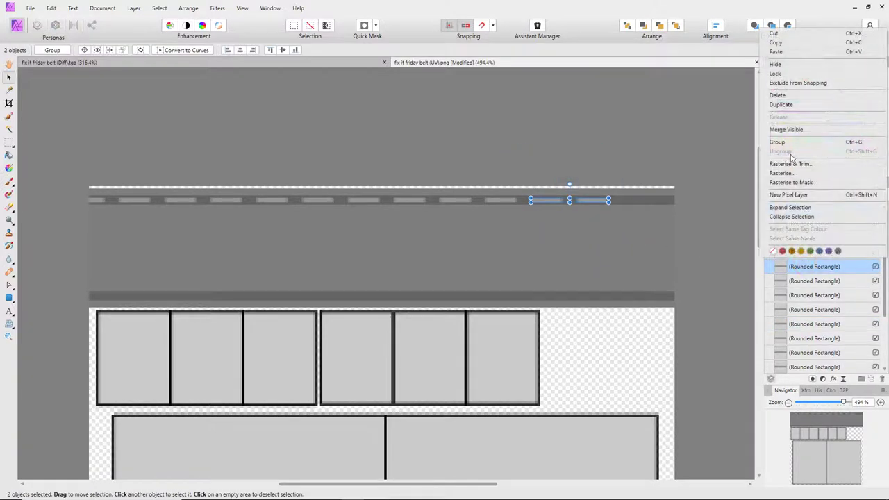
{"action": "left_click", "coordinate": [790, 105]}
{"action": "key", "text": "Right"}
{"action": "key", "text": "Right"}
{"action": "key", "text": "Right"}
{"action": "key", "text": "Right"}
{"action": "key", "text": "Right"}
{"action": "key", "text": "Right"}
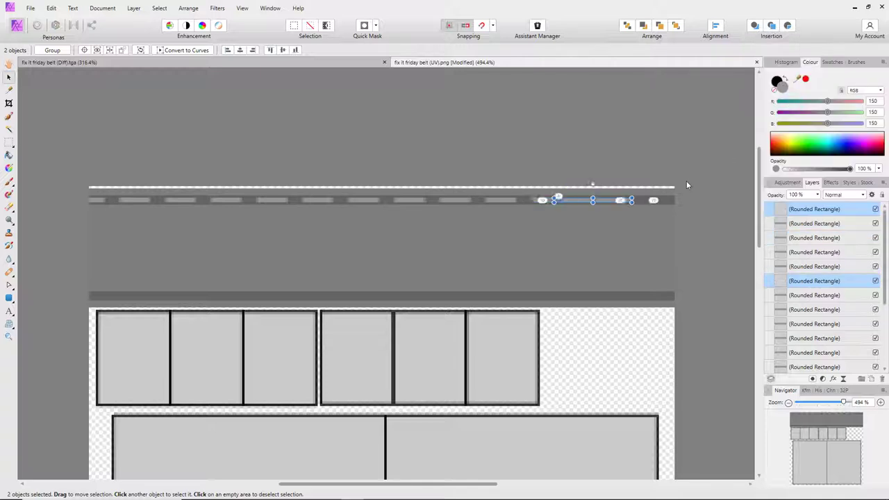
{"action": "left_click", "coordinate": [657, 157]}
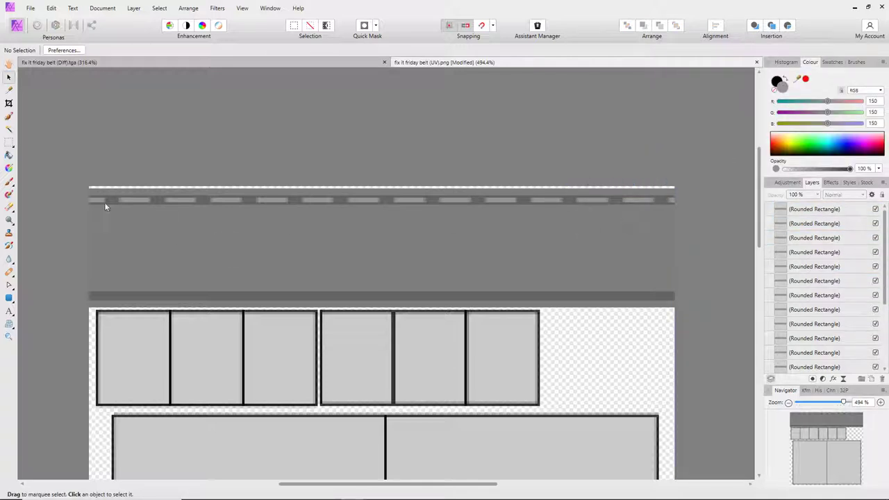
Check the partial stitches at both canvas edges and group the eleven stitch layers from the leftmost stitch's layer upward.
{"action": "left_click", "coordinate": [671, 201]}
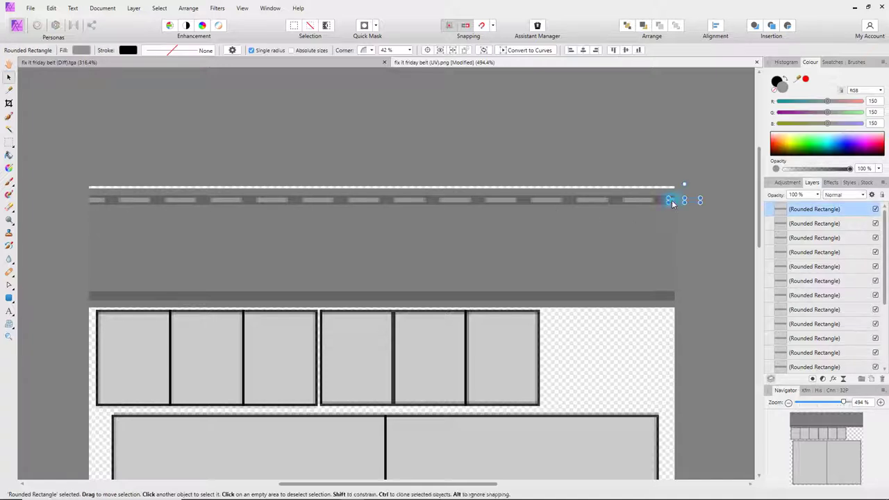
{"action": "left_click", "coordinate": [584, 139]}
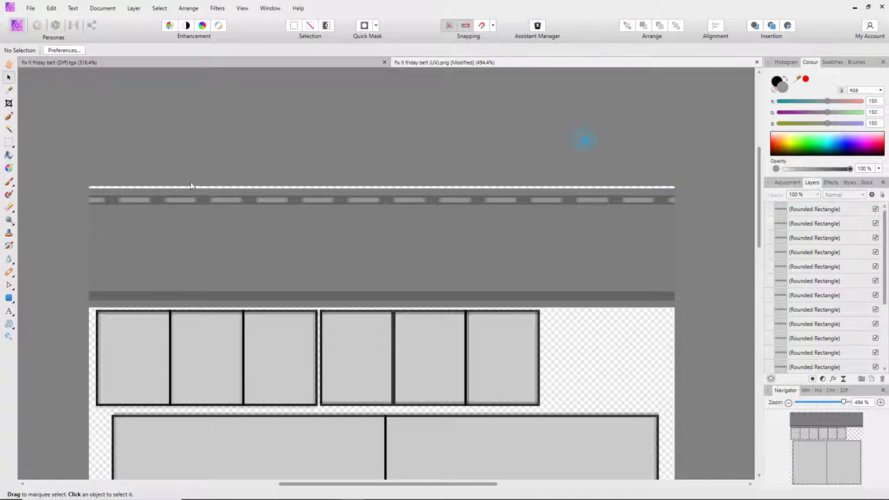
{"action": "left_click", "coordinate": [96, 201]}
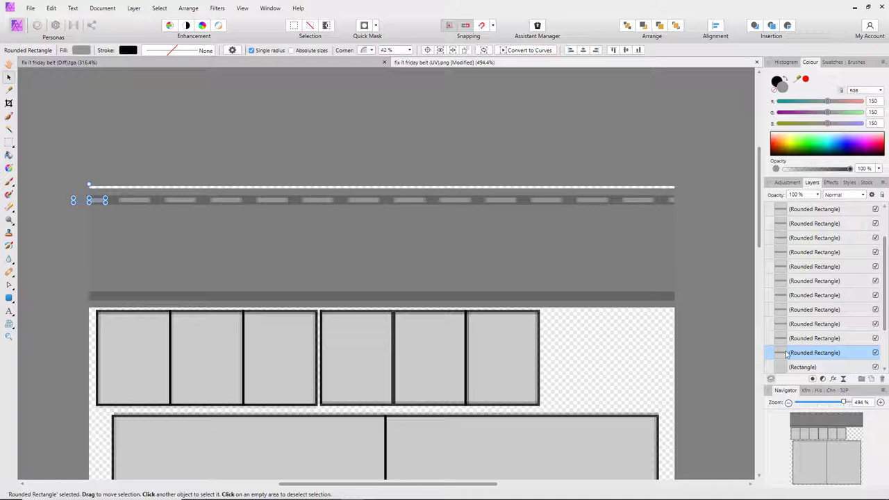
{"action": "left_click", "coordinate": [782, 209], "text": "shift"}
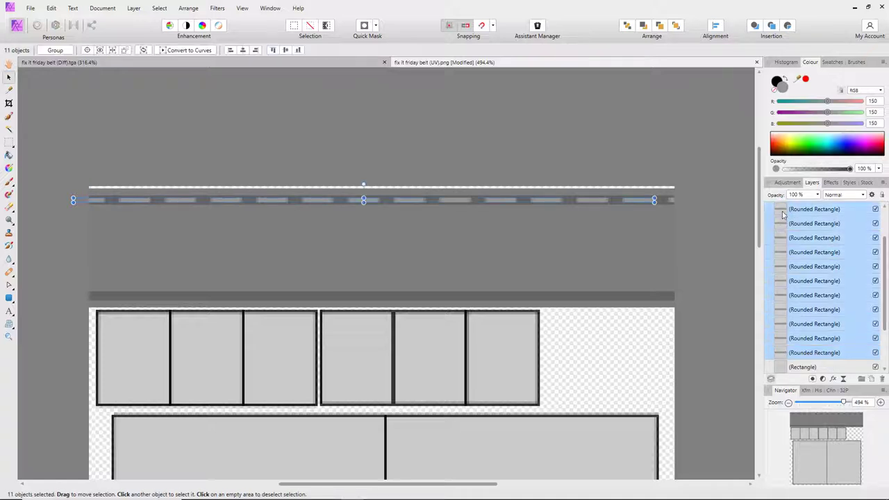
{"action": "right_click", "coordinate": [783, 210]}
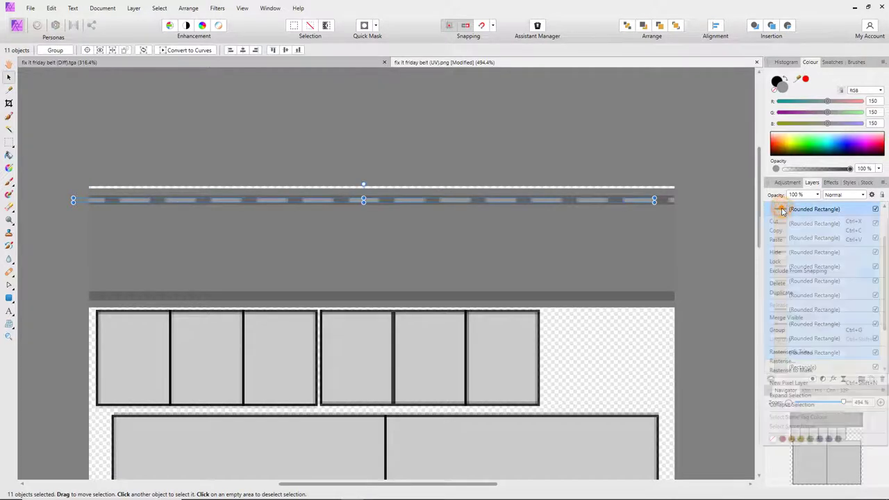
{"action": "left_click", "coordinate": [778, 331]}
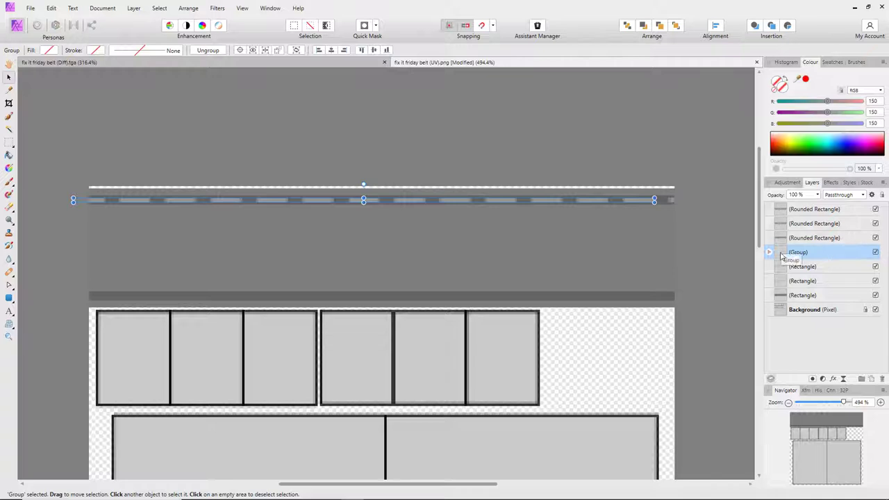
Try to move two of the ungrouped stitch layers into the stitch group, and undo these layer moves.
{"action": "right_click", "coordinate": [780, 255]}
{"action": "left_click_drag", "start_coordinate": [758, 328], "coordinate": [759, 155]}
{"action": "left_click", "coordinate": [795, 238]}
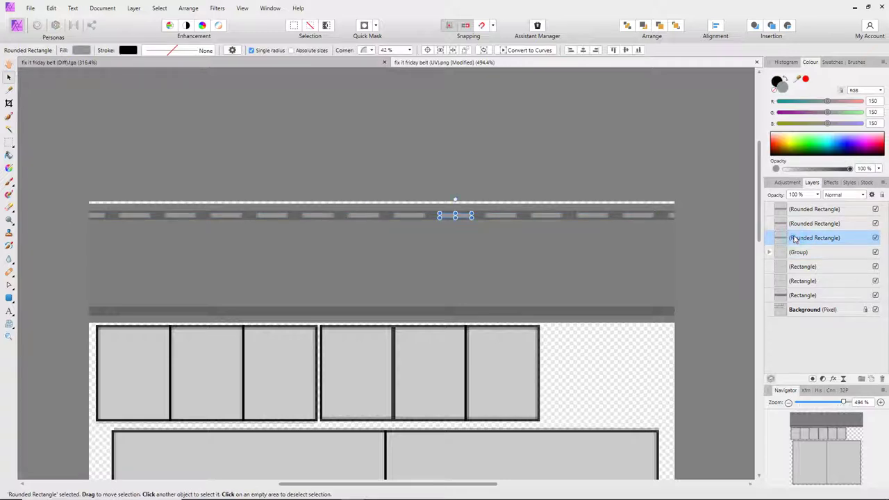
{"action": "left_click_drag", "start_coordinate": [459, 221], "coordinate": [482, 217]}
{"action": "left_click_drag", "start_coordinate": [781, 243], "coordinate": [784, 259]}
{"action": "left_click", "coordinate": [782, 225]}
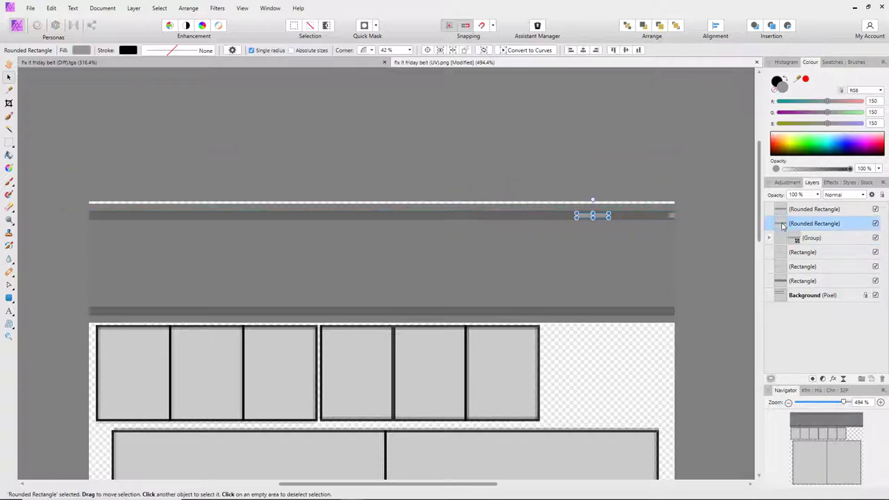
{"action": "left_click_drag", "start_coordinate": [779, 242], "coordinate": [779, 242]}
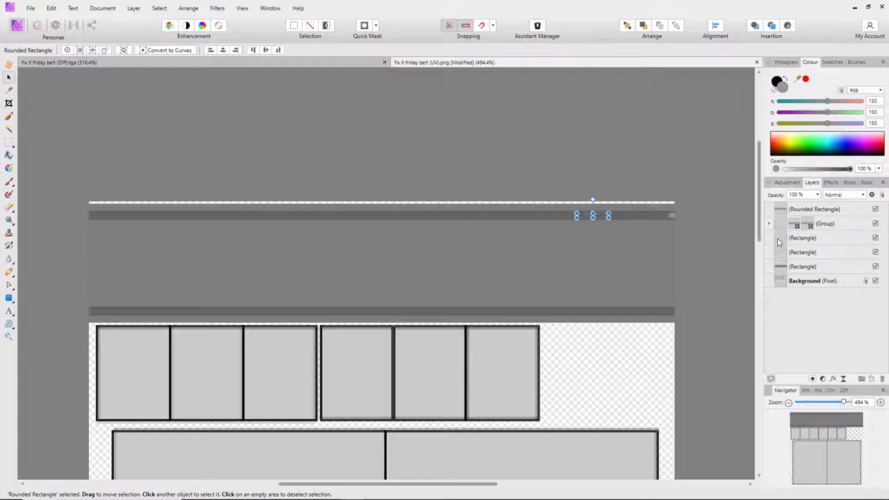
{"action": "left_click", "coordinate": [768, 223]}
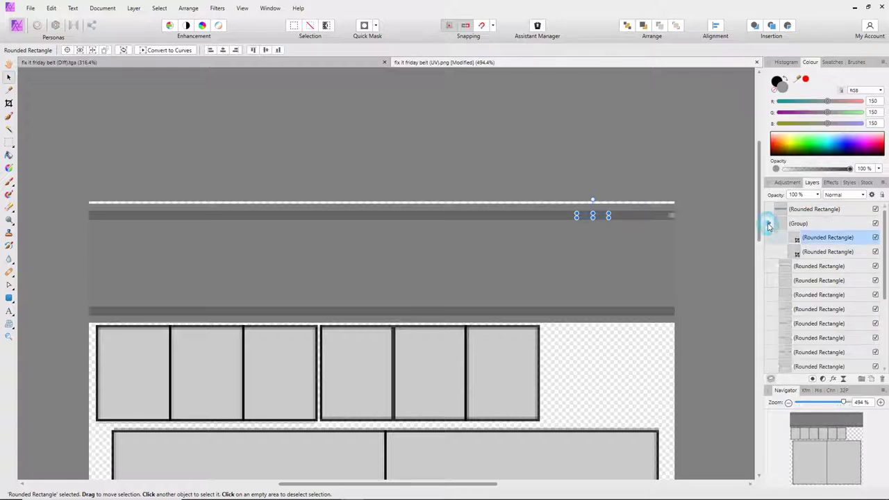
{"action": "left_click", "coordinate": [797, 254]}
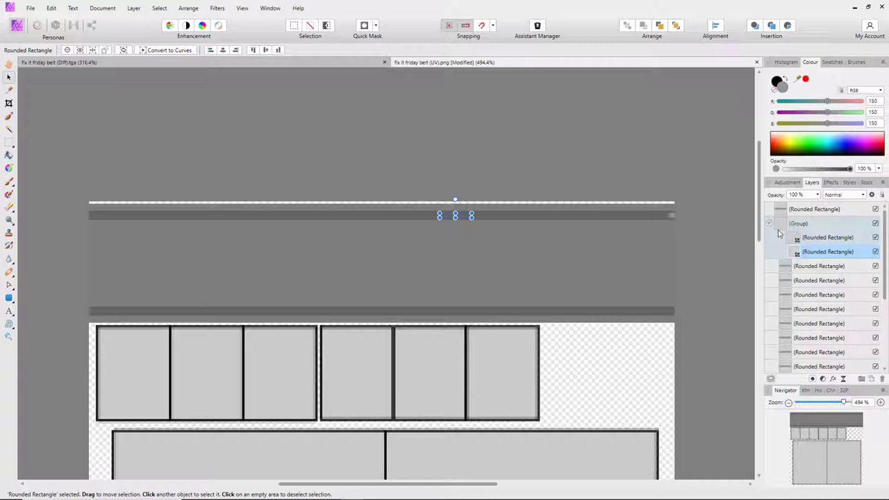
{"action": "left_click_drag", "start_coordinate": [796, 254], "coordinate": [795, 257]}
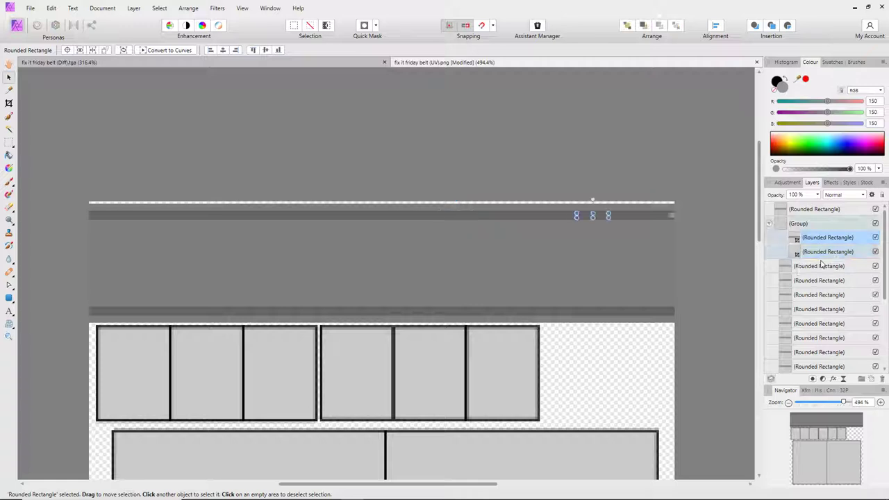
{"action": "key", "text": "ctrl+z"}
{"action": "key", "text": "ctrl+z"}
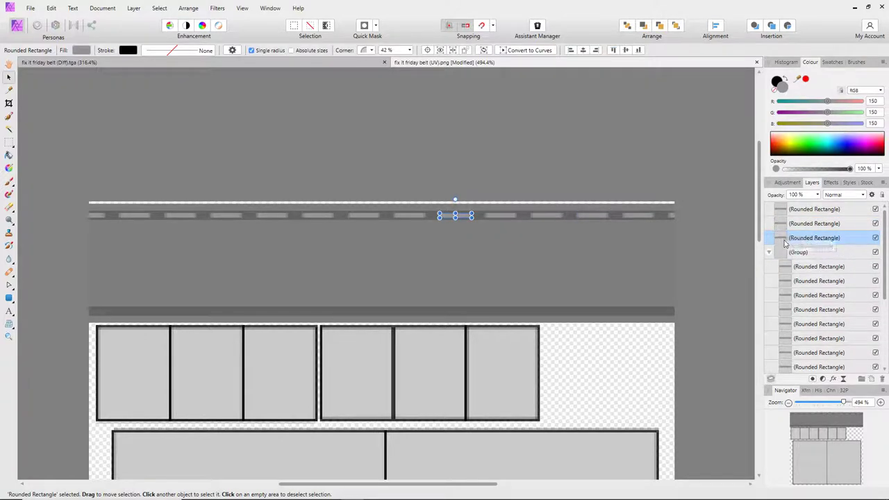
Move the three remaining rounded rectangle layers into the group as regular members alongside the other stitches.
{"action": "left_click_drag", "start_coordinate": [778, 238], "coordinate": [781, 263]}
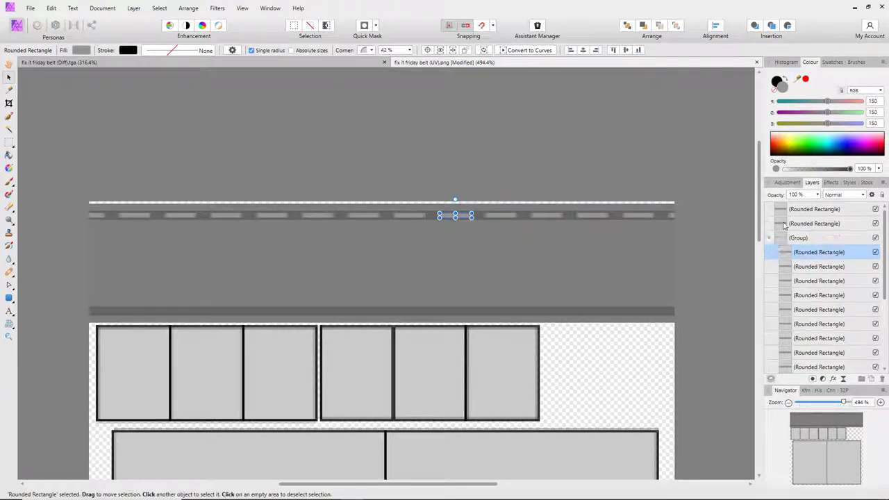
{"action": "left_click_drag", "start_coordinate": [783, 224], "coordinate": [782, 247]}
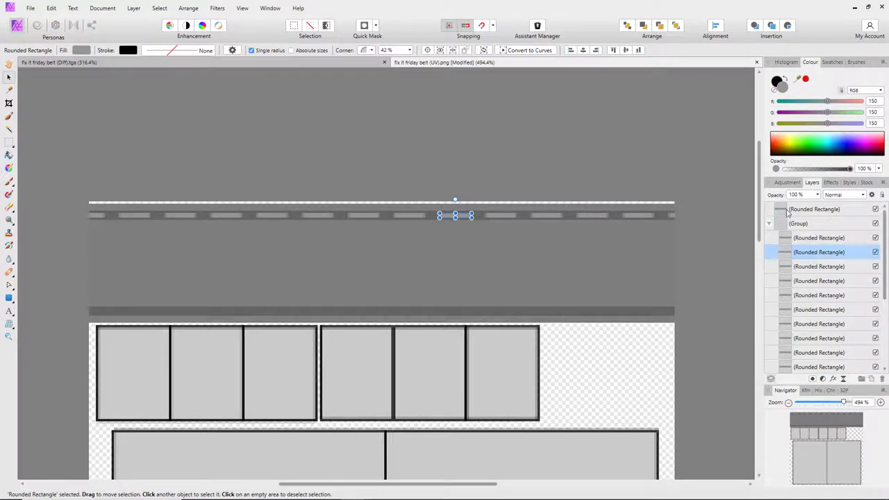
{"action": "left_click_drag", "start_coordinate": [786, 213], "coordinate": [780, 236]}
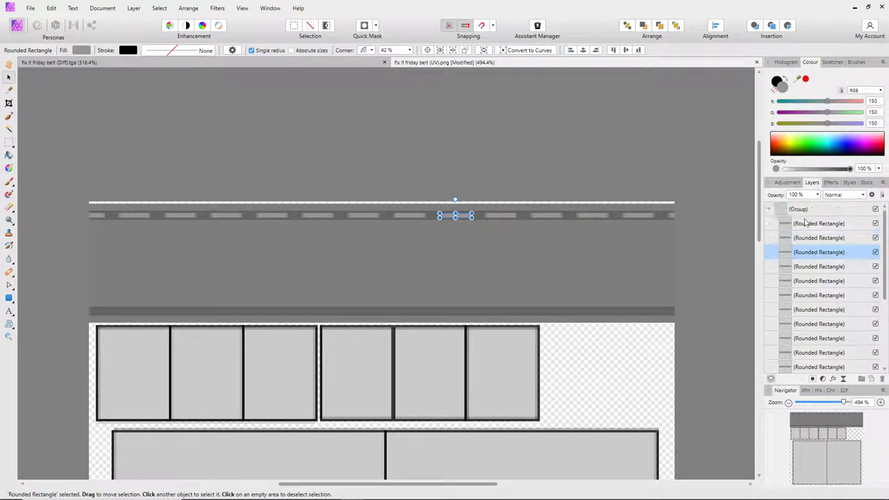
Duplicate the stitch group and move the copy straight down onto the lower dark strip.
{"action": "left_click", "coordinate": [781, 210]}
{"action": "right_click", "coordinate": [779, 208]}
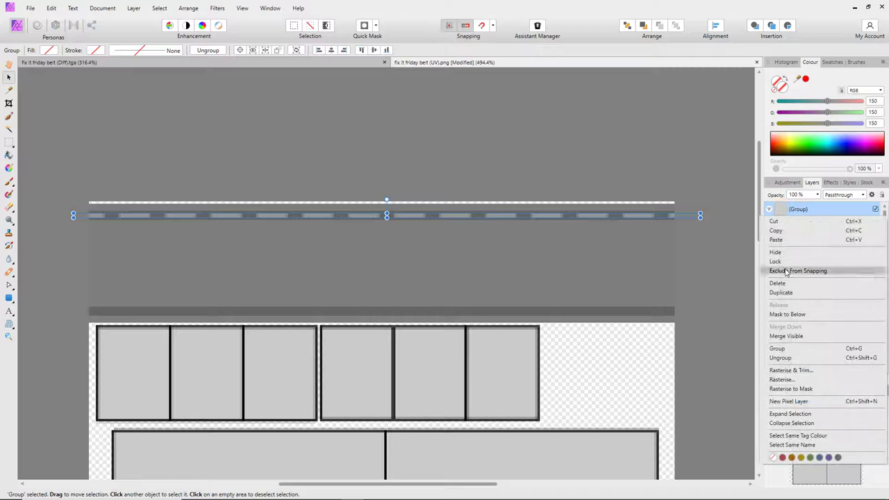
{"action": "left_click", "coordinate": [785, 292]}
{"action": "key", "text": "Down"}
{"action": "key", "text": "Down"}
{"action": "key", "text": "Down"}
{"action": "key", "text": "Down"}
{"action": "key", "text": "Down"}
{"action": "key", "text": "Down"}
{"action": "key", "text": "Down"}
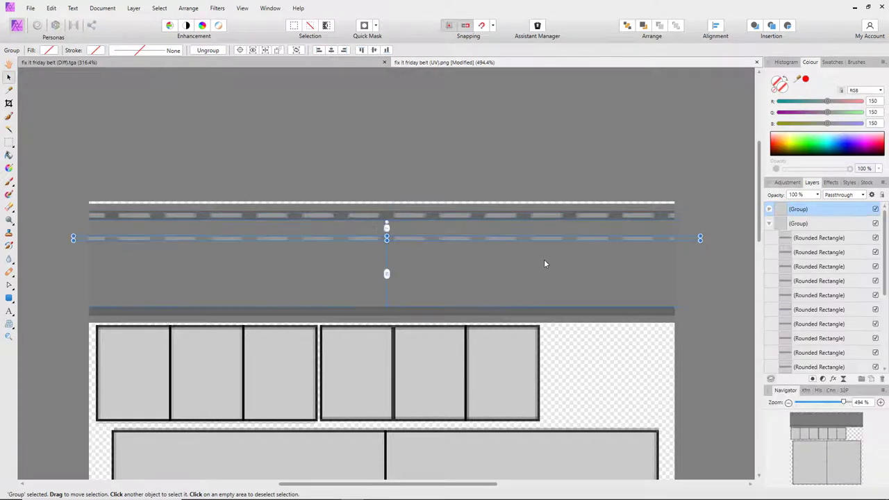
{"action": "key", "text": "shift+Down"}
{"action": "key", "text": "shift+Down"}
{"action": "key", "text": "Down"}
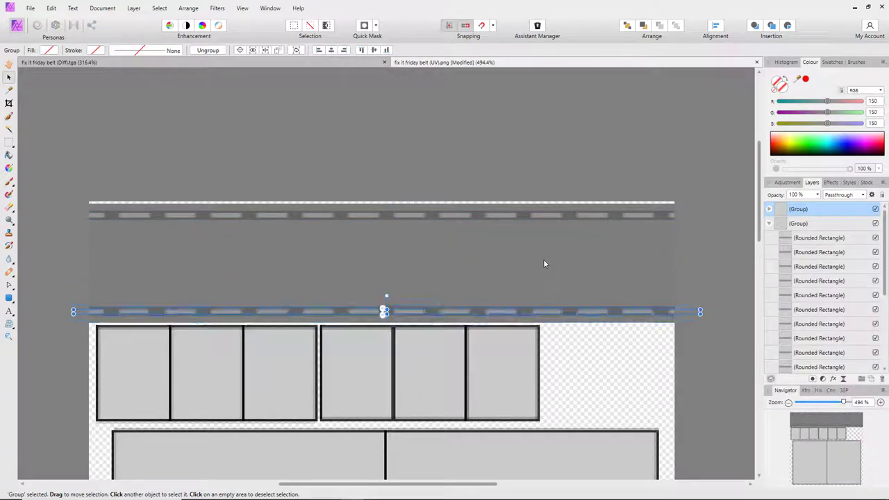
{"action": "left_click", "coordinate": [277, 129]}
Save the belt document as the Affinity file "fix it friday belt_template" in the Blender 2.8 folder.
{"action": "scroll", "coordinate": [497, 387], "scroll_direction": "down", "scroll_amount": 1, "text": "ctrl"}
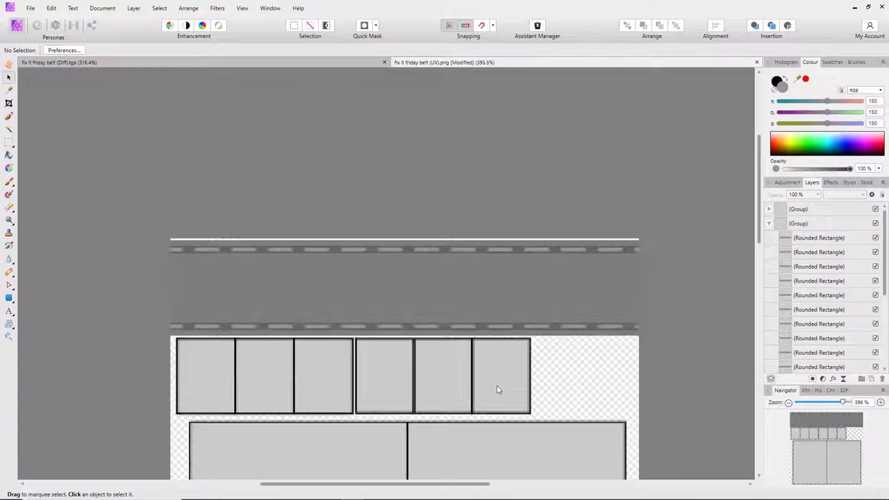
{"action": "left_click_drag", "start_coordinate": [761, 194], "coordinate": [754, 246]}
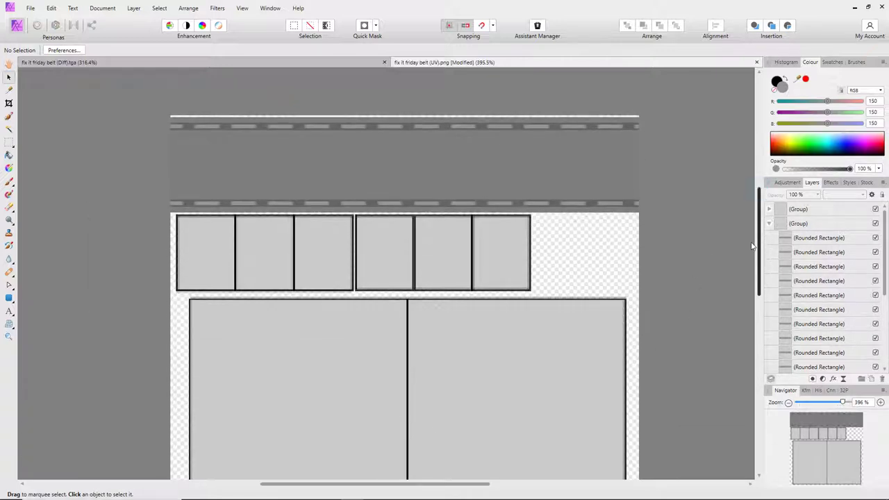
{"action": "left_click", "coordinate": [32, 7]}
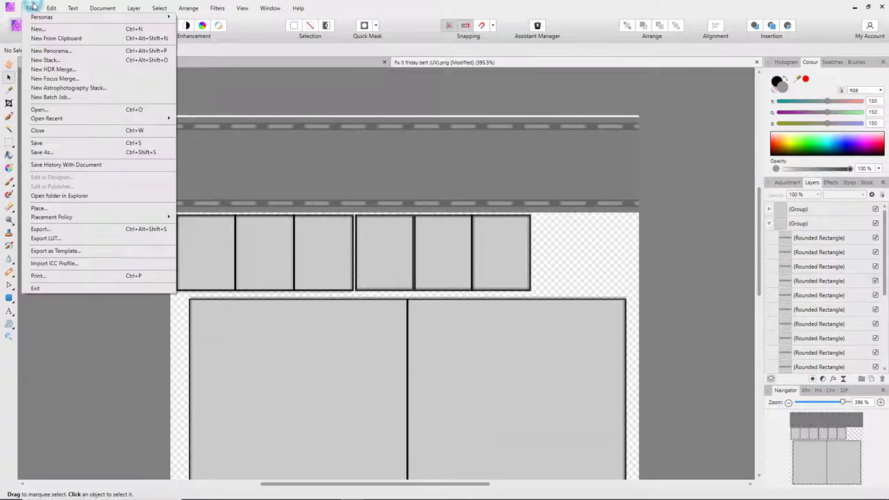
{"action": "left_click", "coordinate": [51, 152]}
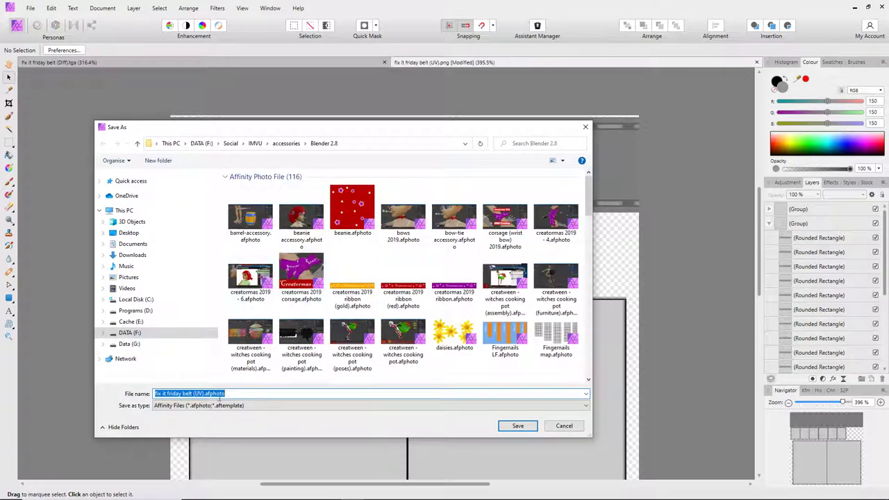
{"action": "left_click", "coordinate": [196, 393]}
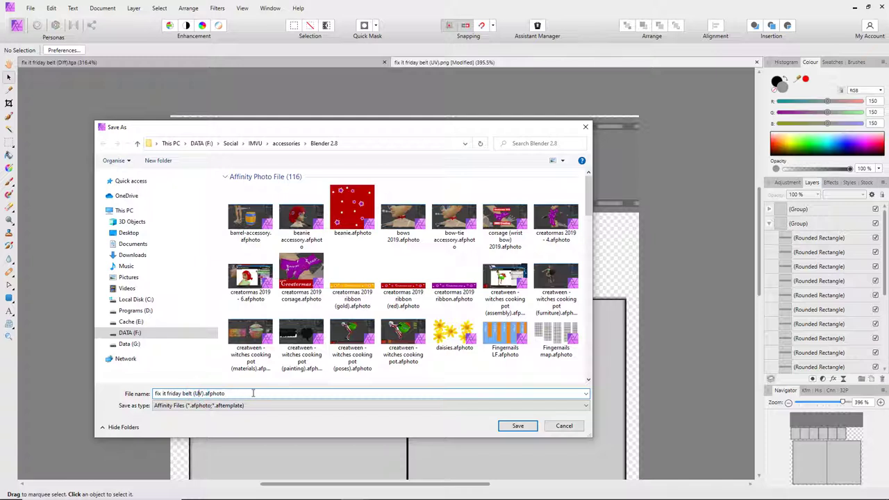
{"action": "key", "text": "Delete"}
{"action": "key", "text": "BackSpace"}
{"action": "key", "text": "BackSpace"}
{"action": "key", "text": "Delete"}
{"action": "key", "text": "BackSpace"}
{"action": "type", "text": "_template"}
{"action": "key", "text": "Return"}
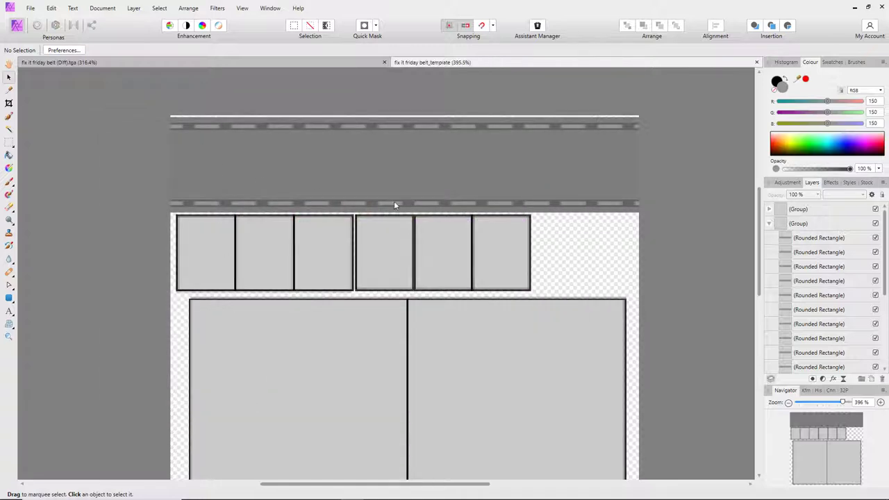
Start a TGA export of the whole belt document at 256 x 256 px with bilinear resampling.
{"action": "scroll", "coordinate": [760, 208], "scroll_direction": "down", "scroll_amount": 1}
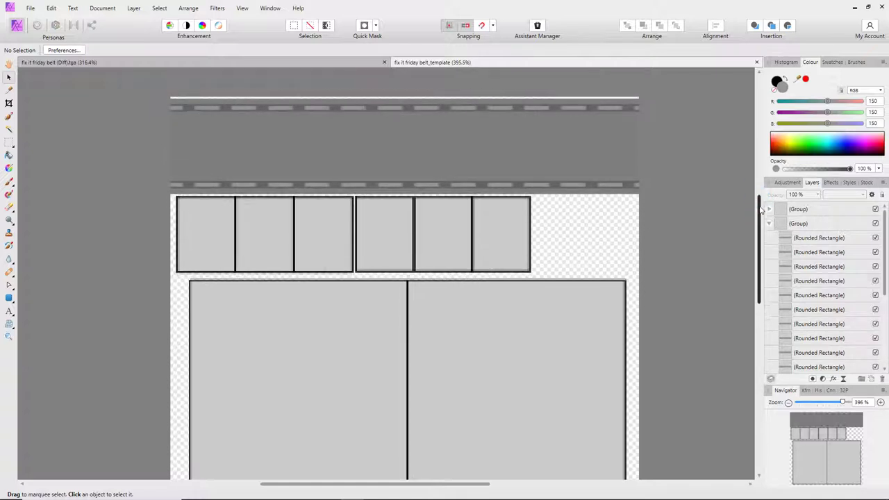
{"action": "left_click", "coordinate": [30, 8]}
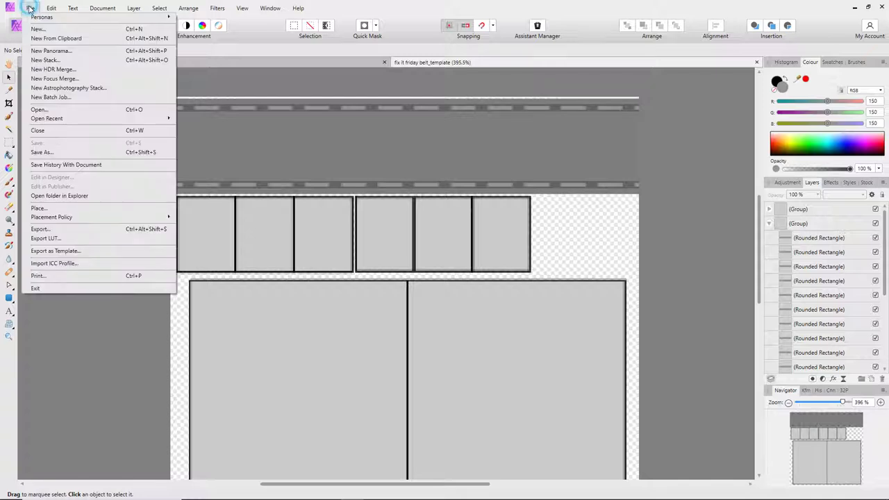
{"action": "left_click", "coordinate": [36, 228]}
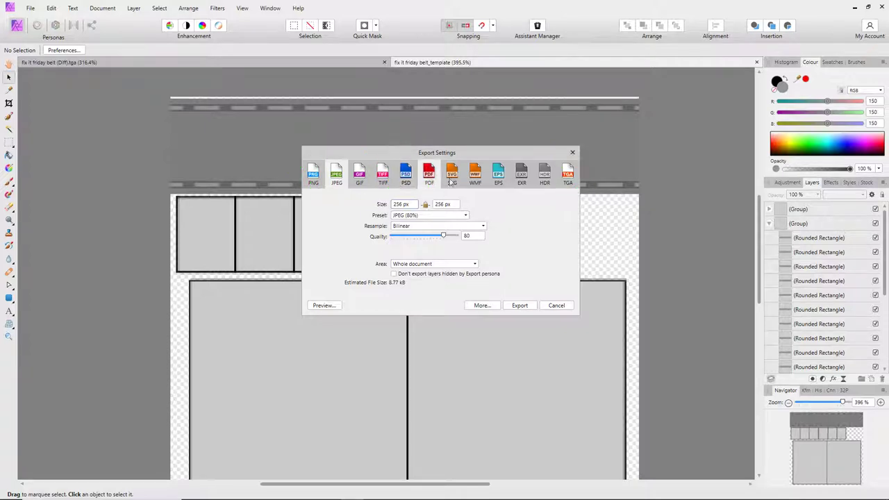
{"action": "left_click", "coordinate": [568, 175]}
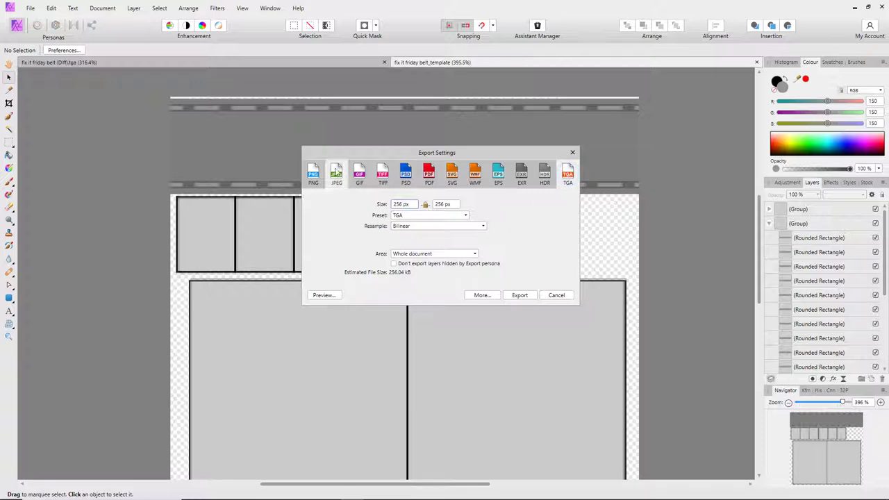
{"action": "left_click", "coordinate": [520, 296]}
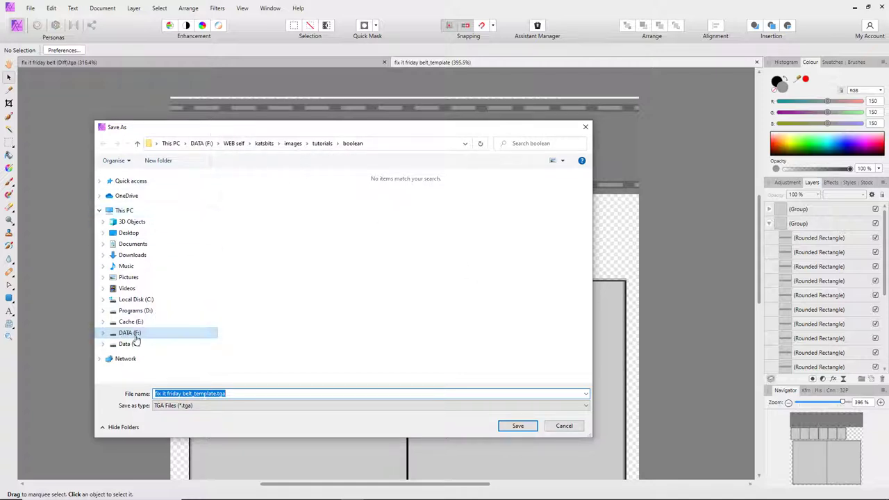
Save the export as "fix it friday belt_template.tga" in DATA (F:) > Social > IMVU > accessories > Blender 2.8.
{"action": "left_click", "coordinate": [218, 144]}
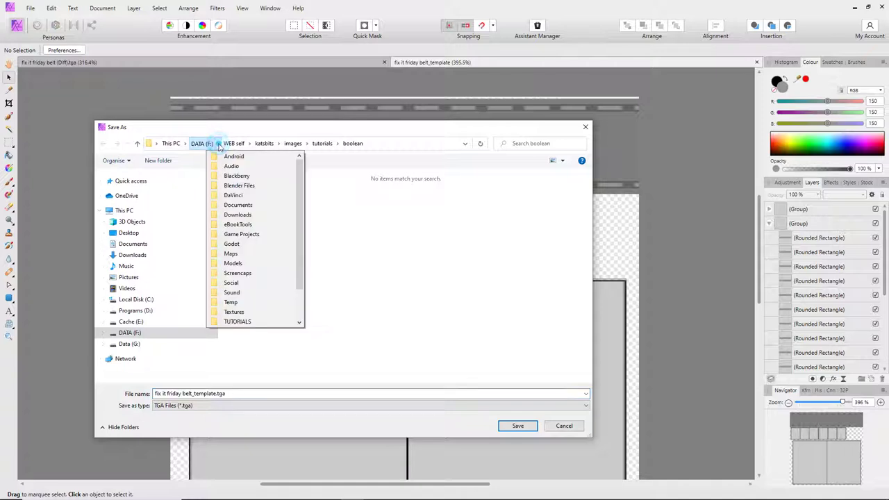
{"action": "left_click", "coordinate": [231, 285]}
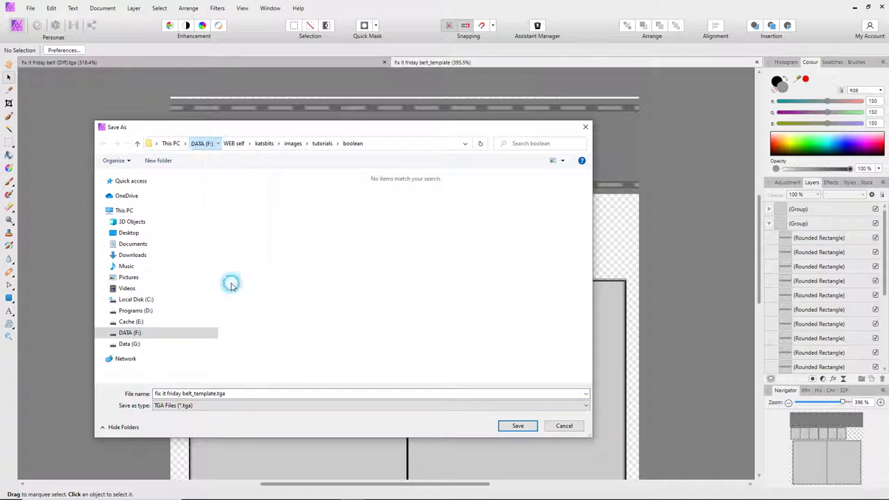
{"action": "double_click", "coordinate": [299, 198]}
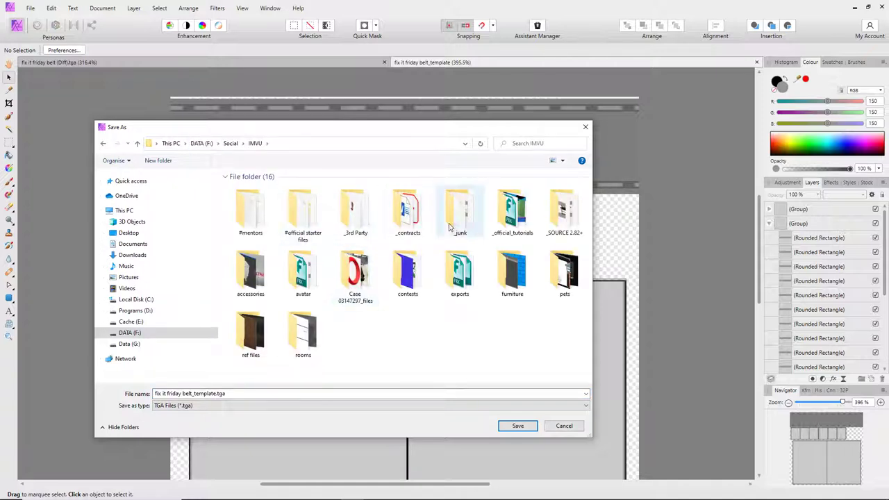
{"action": "double_click", "coordinate": [244, 258]}
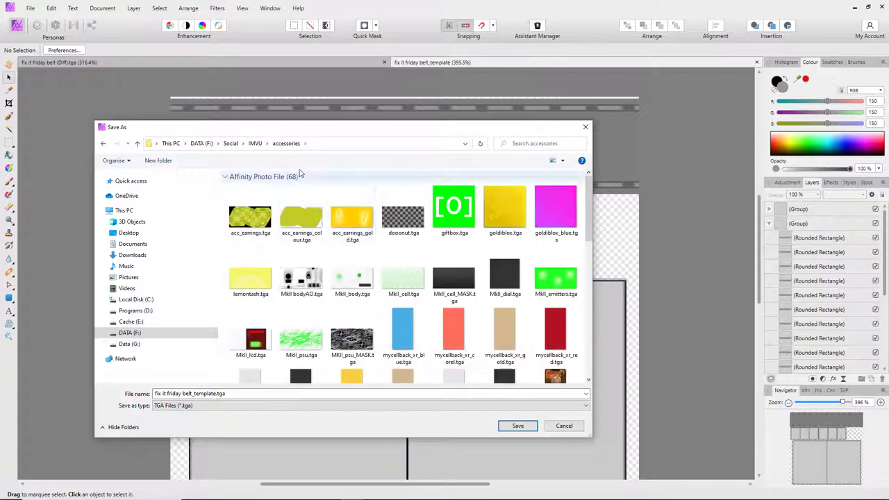
{"action": "left_click", "coordinate": [306, 143]}
{"action": "left_click", "coordinate": [326, 154]}
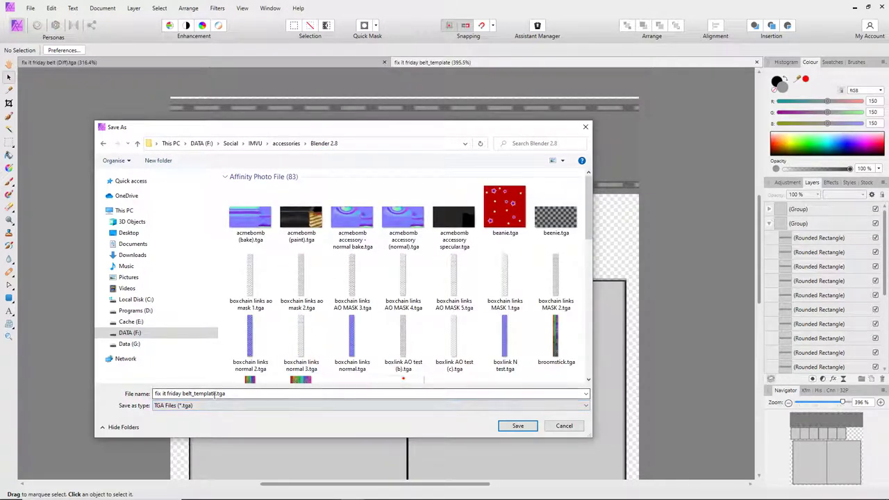
{"action": "left_click", "coordinate": [518, 425]}
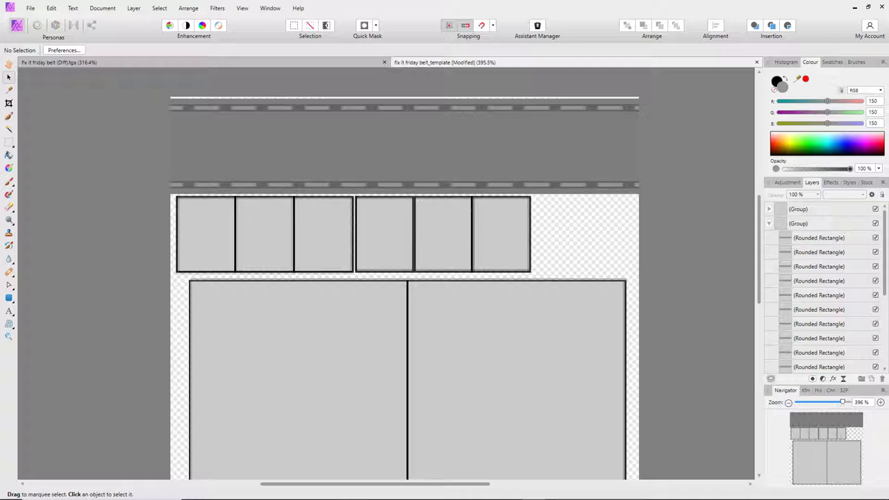
Minimize the njob window, find and launch GIMP, and dismiss its About dialog.
{"action": "left_click_drag", "start_coordinate": [393, 120], "coordinate": [323, 85]}
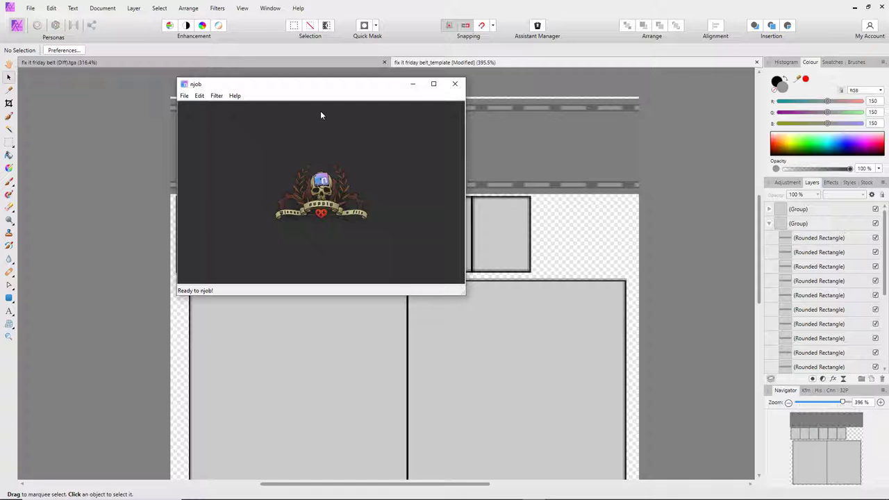
{"action": "left_click", "coordinate": [413, 83]}
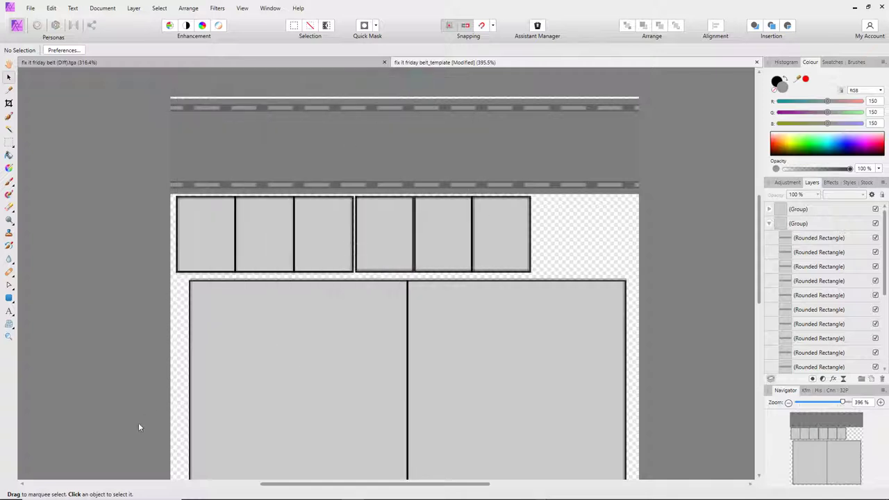
{"action": "left_click", "coordinate": [81, 491]}
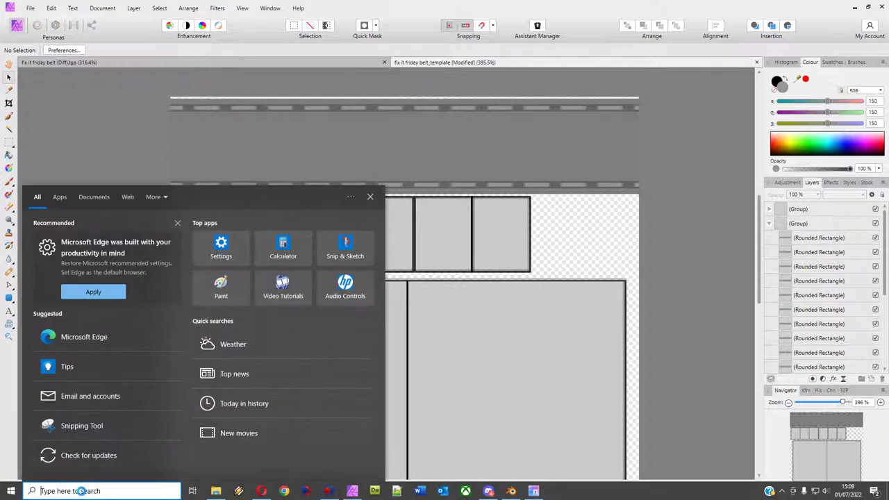
{"action": "type", "text": "gimp"}
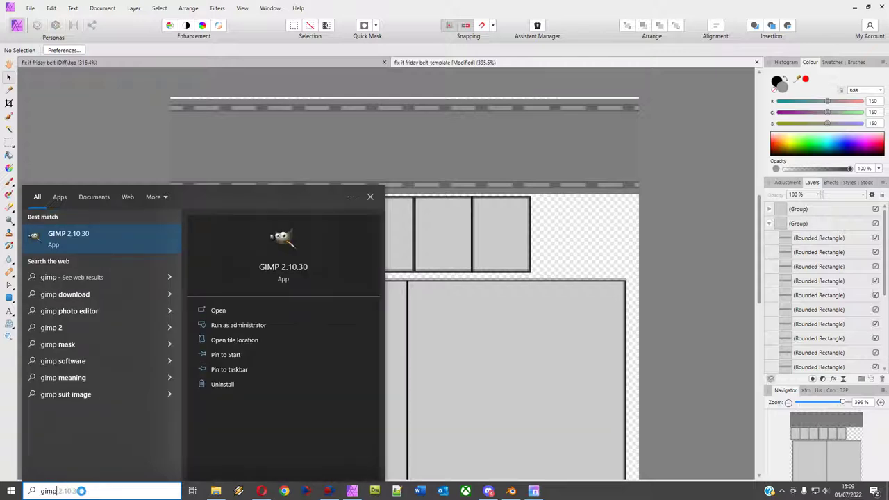
{"action": "left_click", "coordinate": [64, 235]}
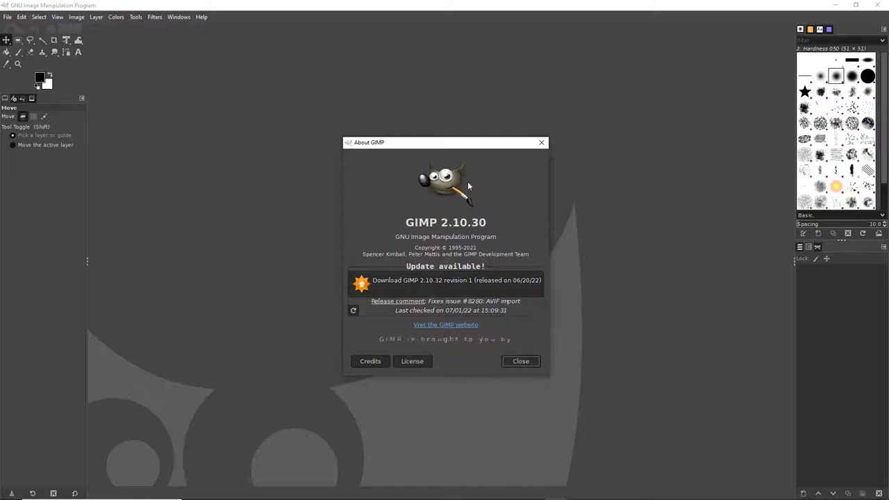
{"action": "left_click", "coordinate": [518, 362]}
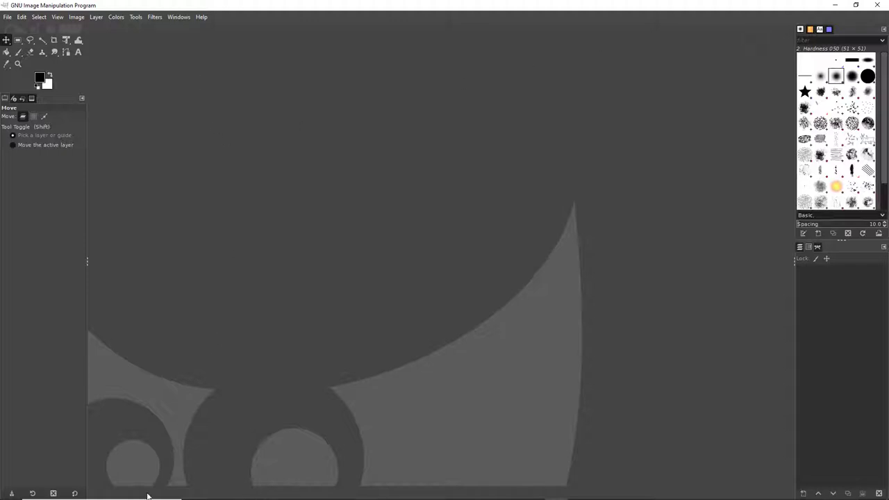
Open "fix it friday belt_template.tga" from the file manager in GIMP and view the stitched band at 400%.
{"action": "mouse_move", "coordinate": [146, 497]}
{"action": "left_click", "coordinate": [216, 491]}
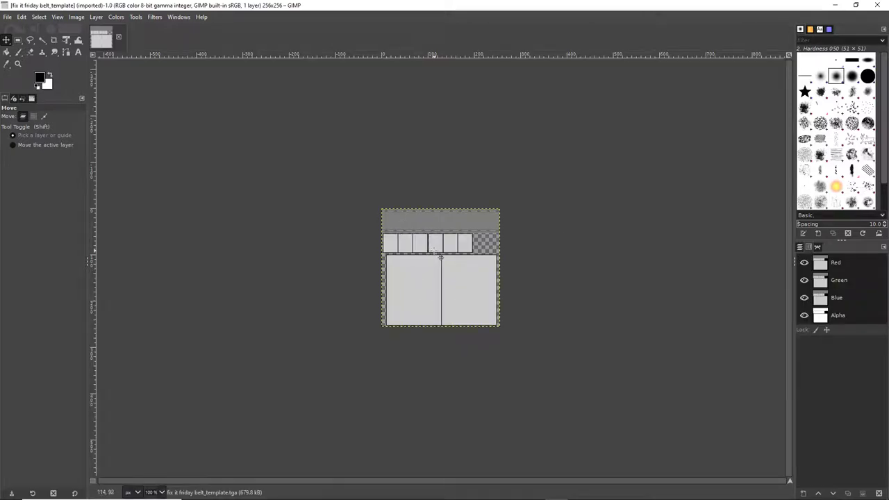
{"action": "scroll", "coordinate": [436, 267], "scroll_direction": "up", "scroll_amount": 3, "text": "ctrl"}
{"action": "scroll", "coordinate": [436, 267], "scroll_direction": "up", "scroll_amount": 2, "text": "ctrl"}
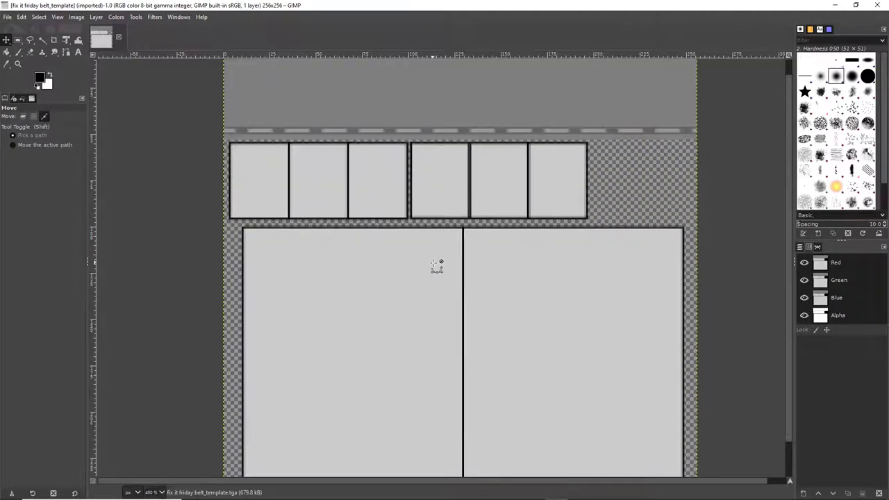
{"action": "scroll", "coordinate": [787, 201], "scroll_direction": "up", "scroll_amount": 1}
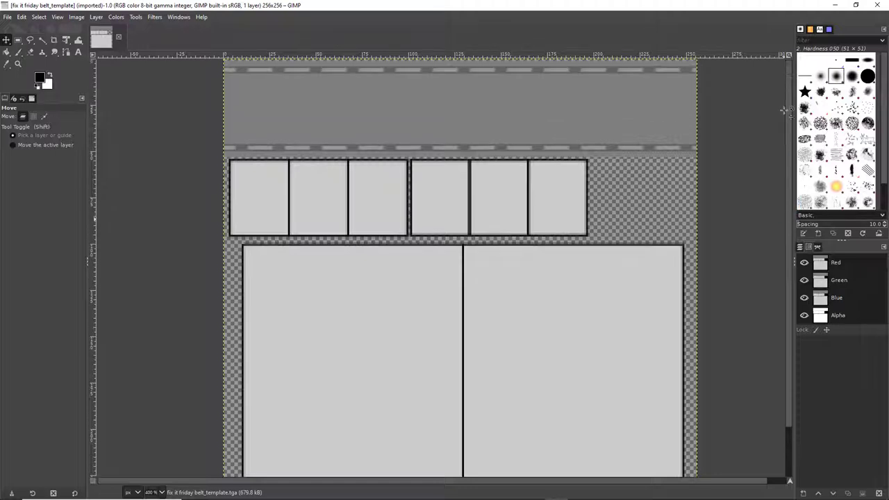
{"action": "mouse_move", "coordinate": [276, 98]}
{"action": "left_mouse_down"}
{"action": "mouse_move", "coordinate": [538, 99]}
{"action": "mouse_move", "coordinate": [432, 105]}
{"action": "left_mouse_up"}
{"action": "key", "text": "ctrl+z"}
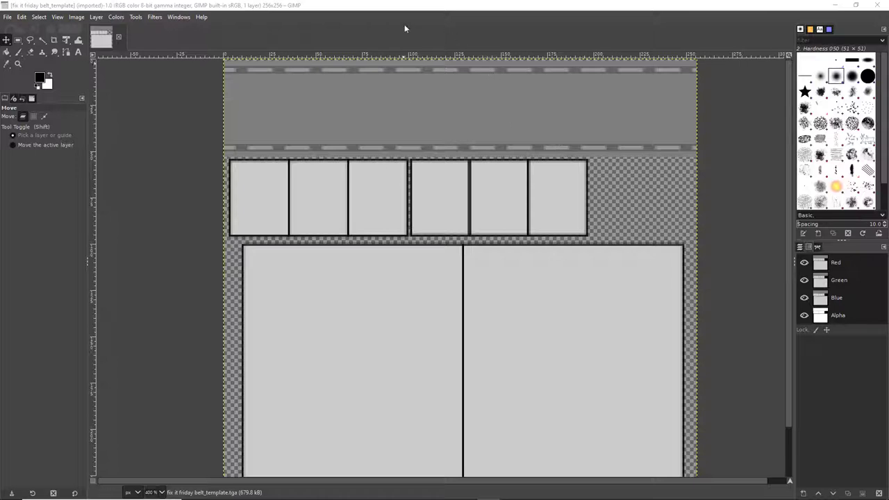
{"action": "left_click", "coordinate": [403, 6]}
{"action": "mouse_move", "coordinate": [295, 91]}
{"action": "left_mouse_down"}
{"action": "mouse_move", "coordinate": [556, 91]}
{"action": "mouse_move", "coordinate": [586, 104]}
{"action": "left_mouse_up"}
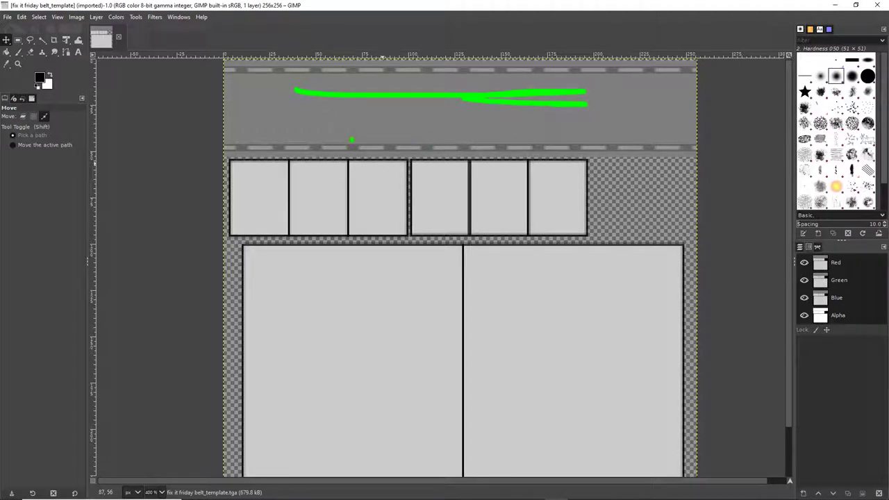
{"action": "mouse_move", "coordinate": [351, 139]}
{"action": "left_mouse_down"}
{"action": "mouse_move", "coordinate": [354, 154]}
{"action": "mouse_move", "coordinate": [433, 137]}
{"action": "left_mouse_up"}
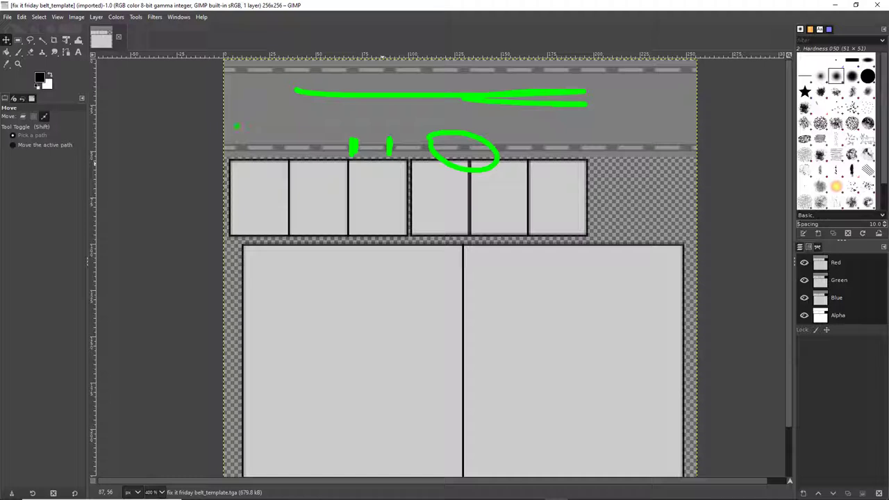
{"action": "left_click_drag", "start_coordinate": [224, 142], "coordinate": [329, 142]}
{"action": "mouse_move", "coordinate": [240, 80]}
{"action": "left_mouse_down"}
{"action": "mouse_move", "coordinate": [309, 75]}
{"action": "mouse_move", "coordinate": [319, 63]}
{"action": "left_mouse_up"}
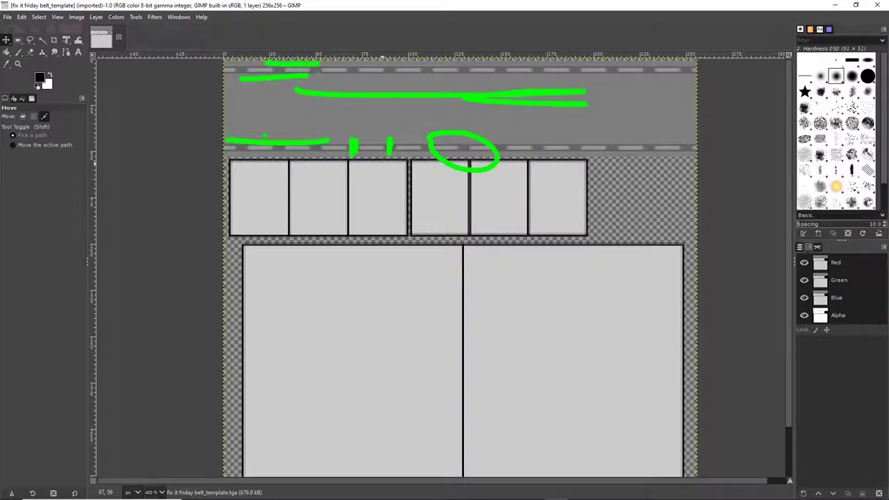
{"action": "mouse_move", "coordinate": [290, 156]}
{"action": "left_mouse_down"}
{"action": "mouse_move", "coordinate": [256, 157]}
{"action": "mouse_move", "coordinate": [251, 144]}
{"action": "mouse_move", "coordinate": [625, 148]}
{"action": "left_mouse_up"}
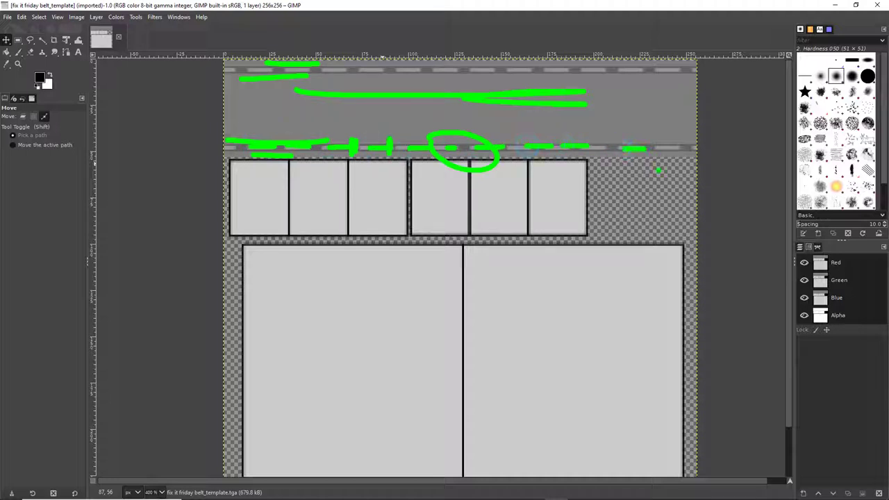
{"action": "key", "text": "Escape"}
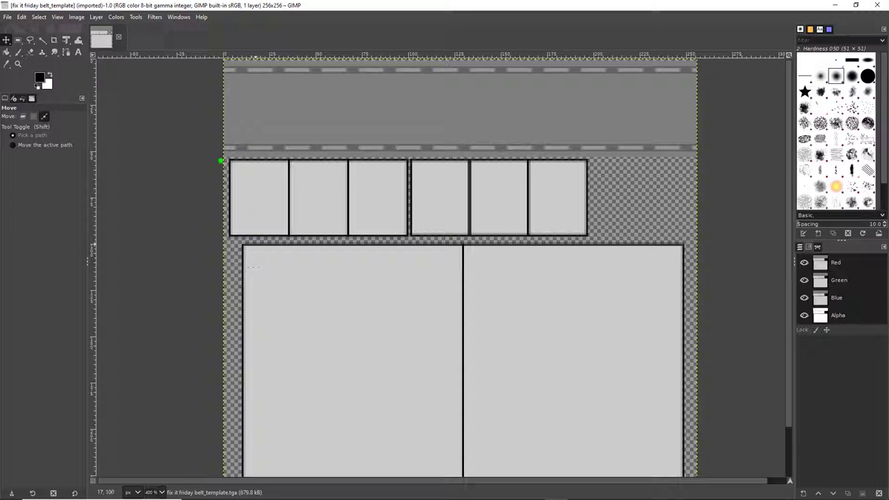
{"action": "mouse_move", "coordinate": [218, 157]}
{"action": "left_mouse_down"}
{"action": "mouse_move", "coordinate": [208, 471]}
{"action": "mouse_move", "coordinate": [688, 473]}
{"action": "mouse_move", "coordinate": [723, 384]}
{"action": "mouse_move", "coordinate": [715, 171]}
{"action": "mouse_move", "coordinate": [651, 158]}
{"action": "mouse_move", "coordinate": [219, 158]}
{"action": "left_mouse_up"}
{"action": "mouse_move", "coordinate": [238, 344]}
{"action": "left_mouse_down"}
{"action": "mouse_move", "coordinate": [266, 198]}
{"action": "mouse_move", "coordinate": [486, 396]}
{"action": "mouse_move", "coordinate": [507, 397]}
{"action": "left_mouse_up"}
{"action": "mouse_move", "coordinate": [202, 72]}
{"action": "left_mouse_down"}
{"action": "mouse_move", "coordinate": [282, 173]}
{"action": "mouse_move", "coordinate": [610, 178]}
{"action": "mouse_move", "coordinate": [743, 87]}
{"action": "mouse_move", "coordinate": [638, 22]}
{"action": "mouse_move", "coordinate": [223, 35]}
{"action": "left_mouse_up"}
{"action": "key", "text": "Escape"}
{"action": "left_click", "coordinate": [23, 116]}
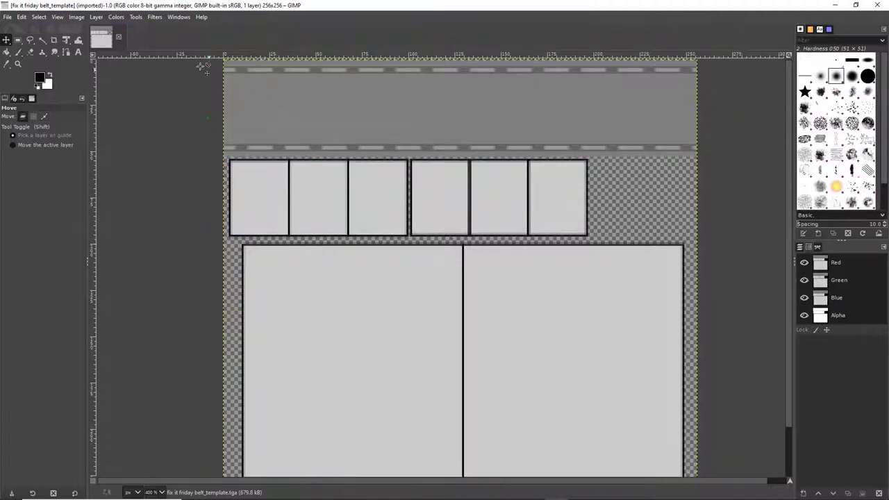
{"action": "left_click", "coordinate": [153, 18]}
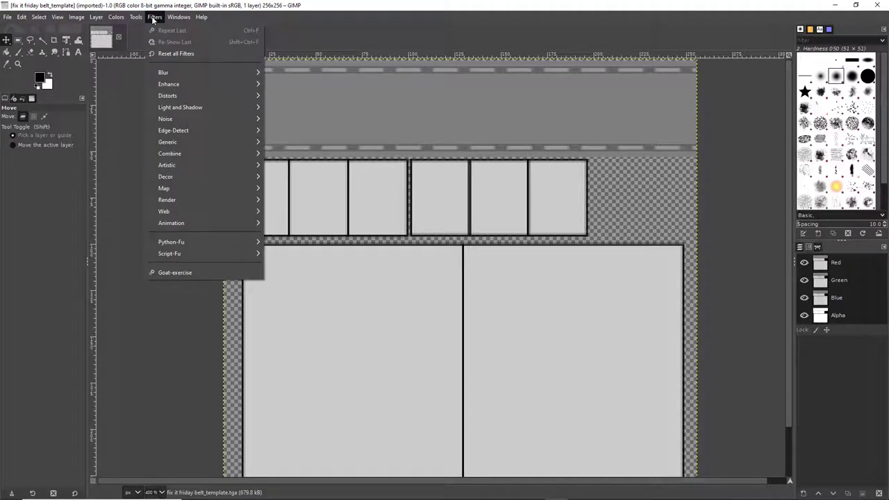
{"action": "mouse_move", "coordinate": [166, 192]}
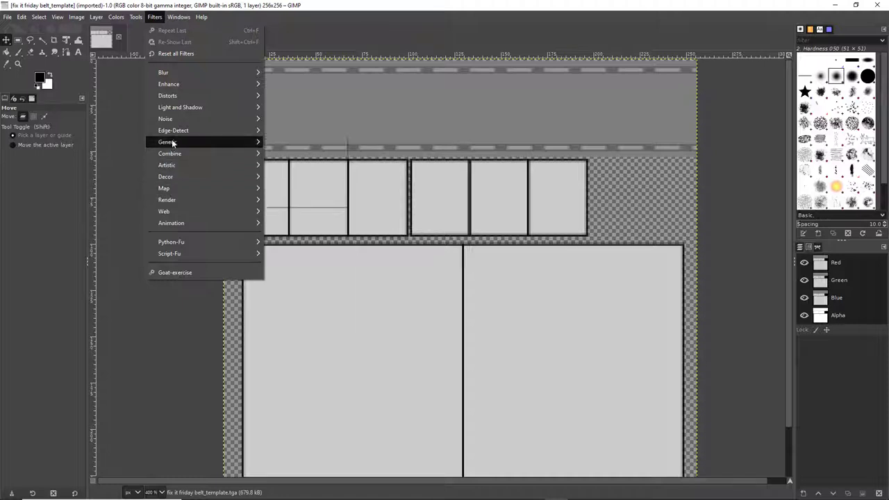
{"action": "mouse_move", "coordinate": [173, 143]}
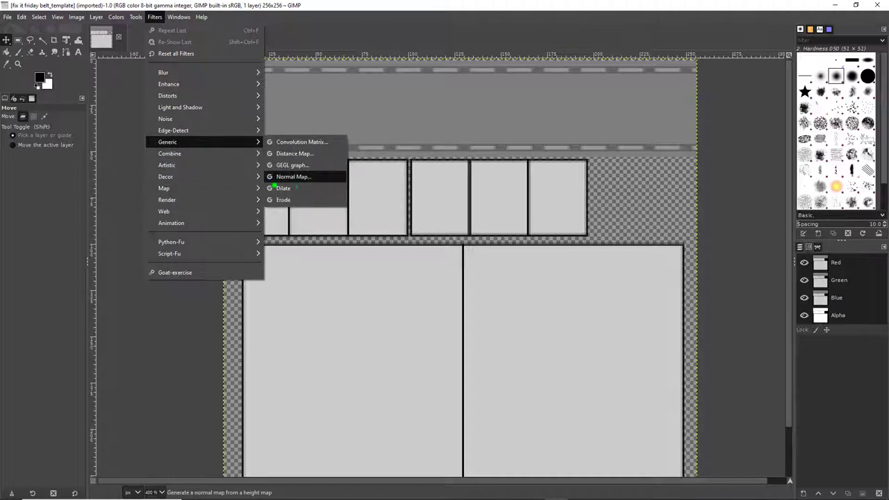
{"action": "left_click_drag", "start_coordinate": [275, 186], "coordinate": [307, 185]}
{"action": "left_click_drag", "start_coordinate": [154, 150], "coordinate": [190, 149]}
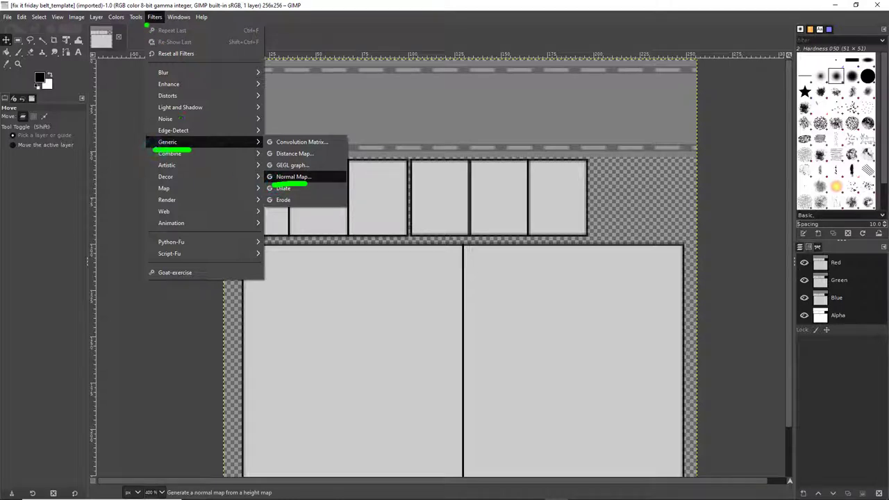
{"action": "left_click_drag", "start_coordinate": [147, 25], "coordinate": [166, 23]}
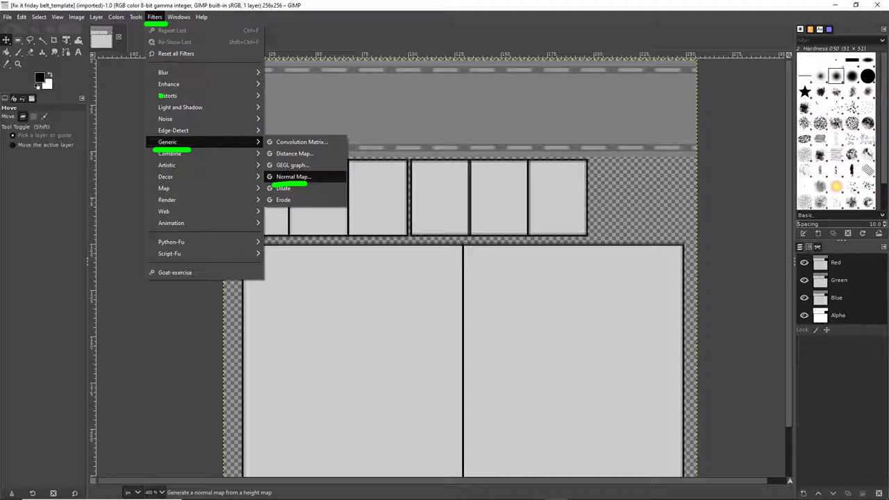
{"action": "key", "text": "Escape"}
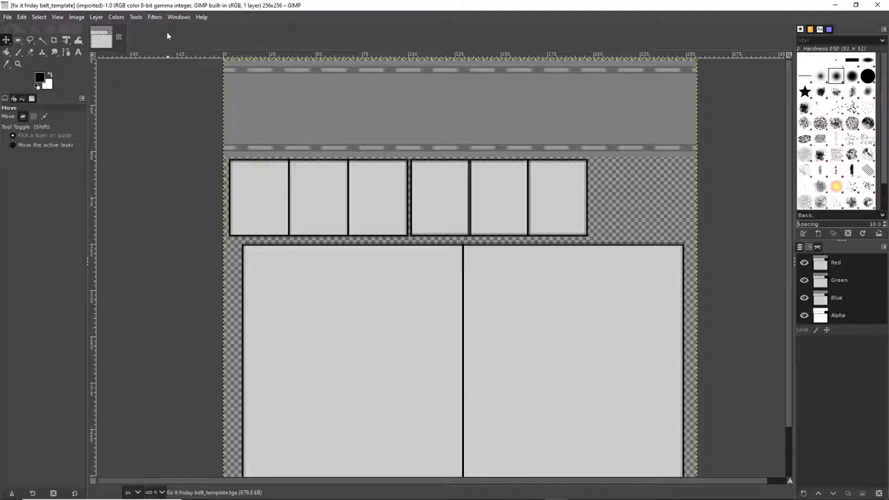
Start the Normal Map filter on the belt template image and set its scale to 6.00.
{"action": "left_click", "coordinate": [155, 17]}
{"action": "mouse_move", "coordinate": [163, 143]}
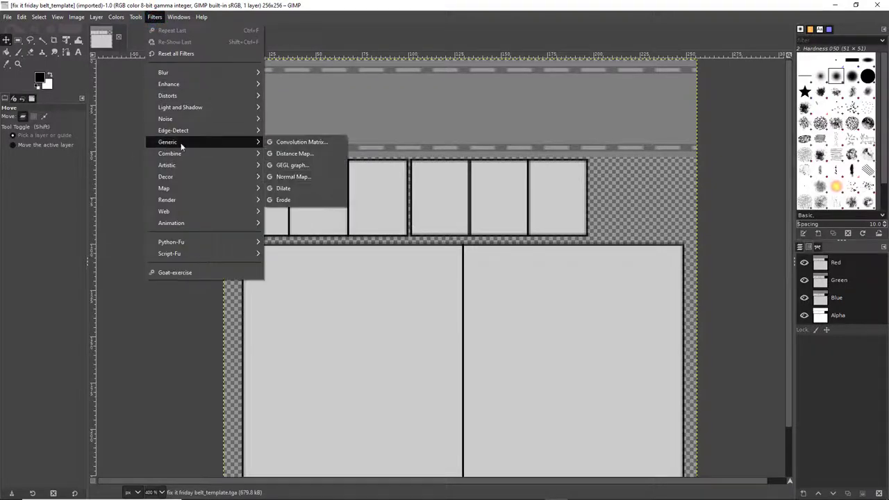
{"action": "left_click", "coordinate": [295, 178]}
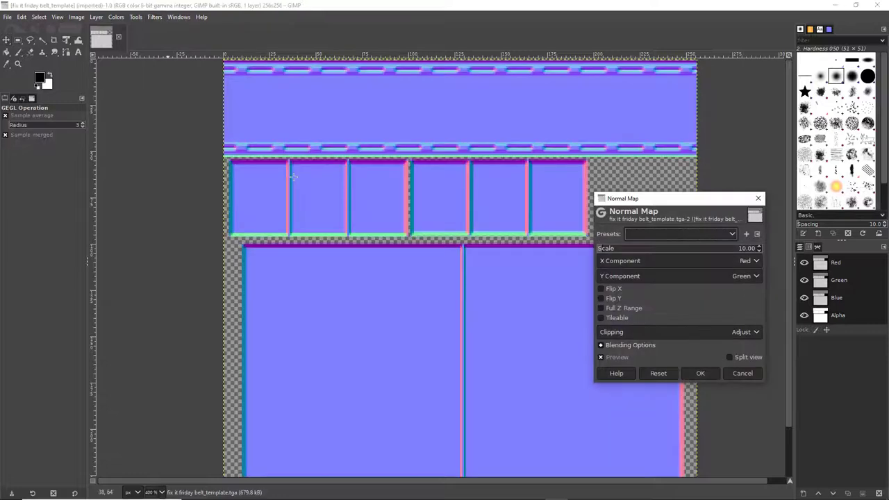
{"action": "left_click_drag", "start_coordinate": [692, 201], "coordinate": [299, 228]}
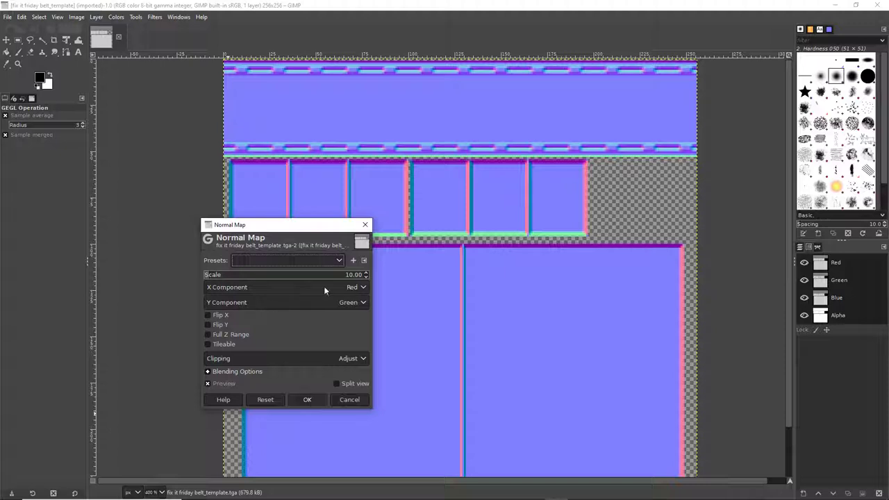
{"action": "left_click", "coordinate": [366, 277]}
{"action": "left_click", "coordinate": [366, 277]}
{"action": "left_click", "coordinate": [366, 277]}
{"action": "left_click", "coordinate": [365, 278]}
{"action": "left_click", "coordinate": [366, 278]}
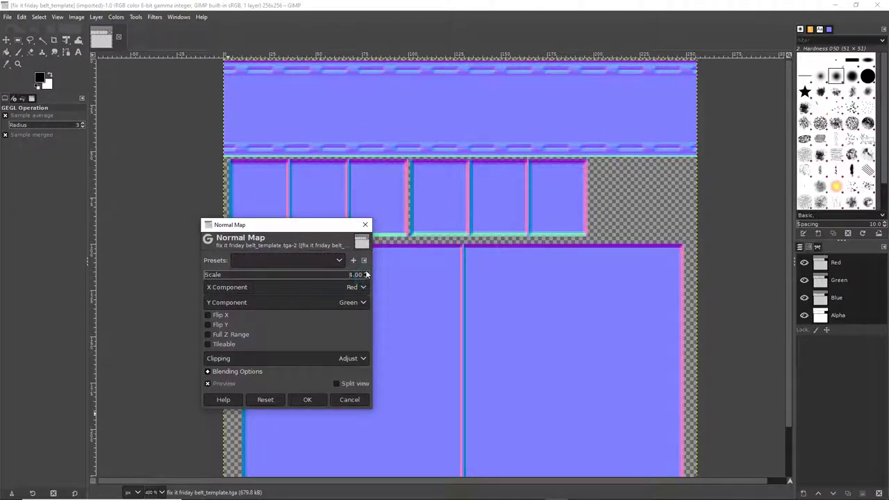
{"action": "left_click", "coordinate": [366, 276]}
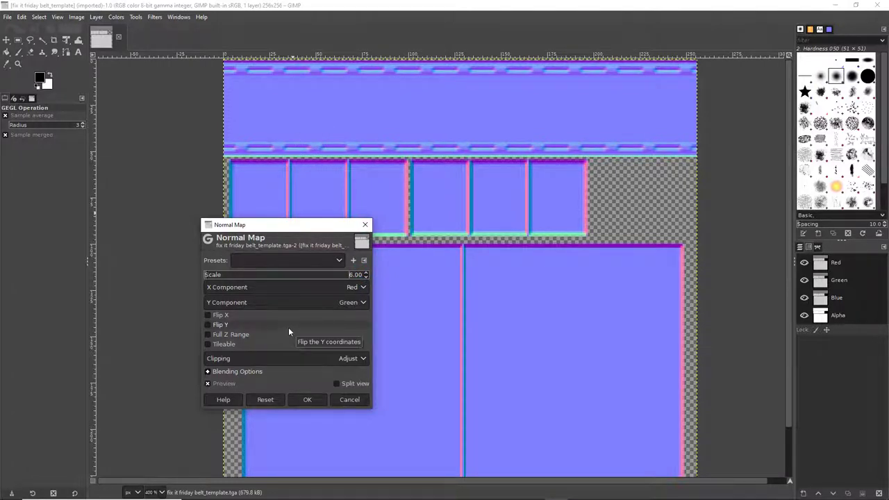
Enable Flip Y for the normal map, keep Green as the Y component, and apply the filter.
{"action": "left_click", "coordinate": [362, 302]}
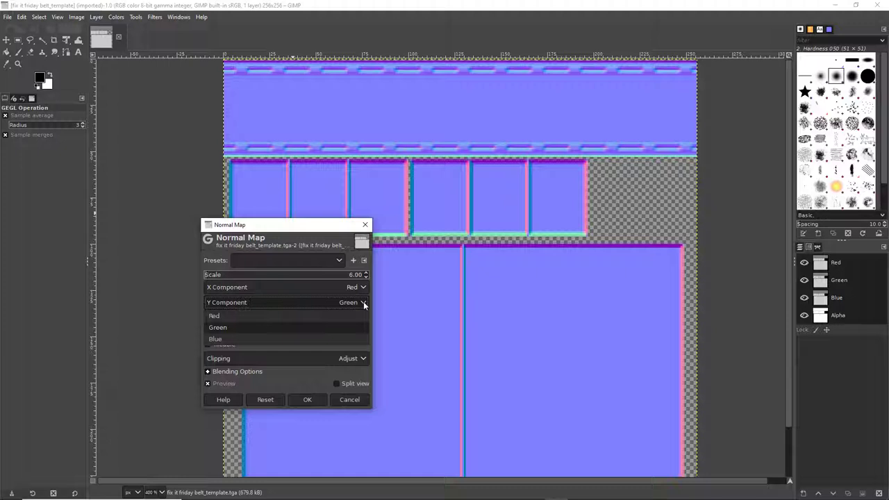
{"action": "left_click", "coordinate": [363, 304]}
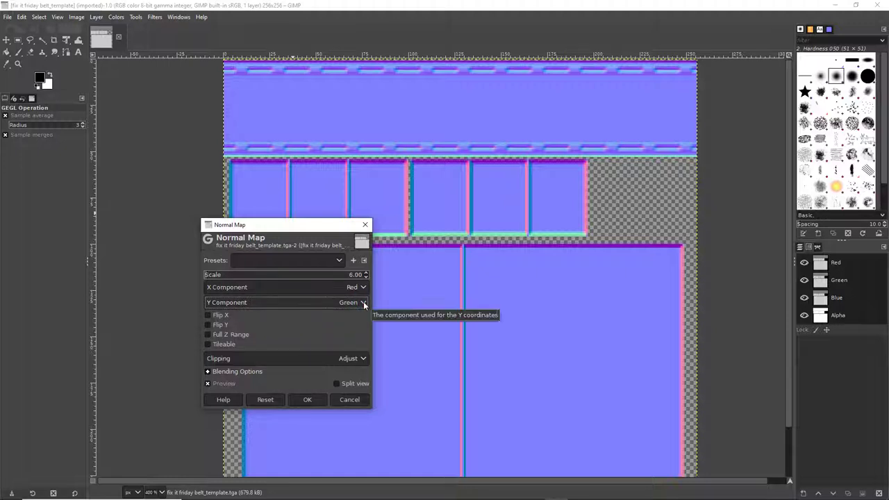
{"action": "left_click", "coordinate": [207, 324]}
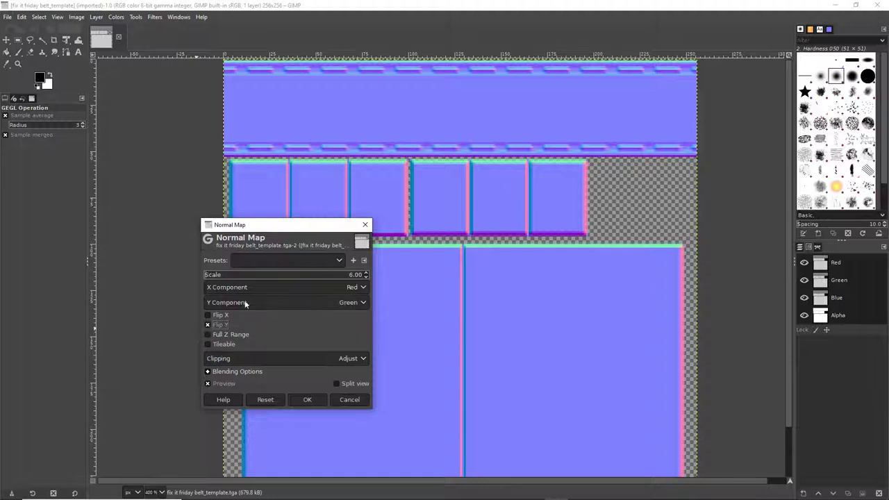
{"action": "left_click", "coordinate": [307, 399]}
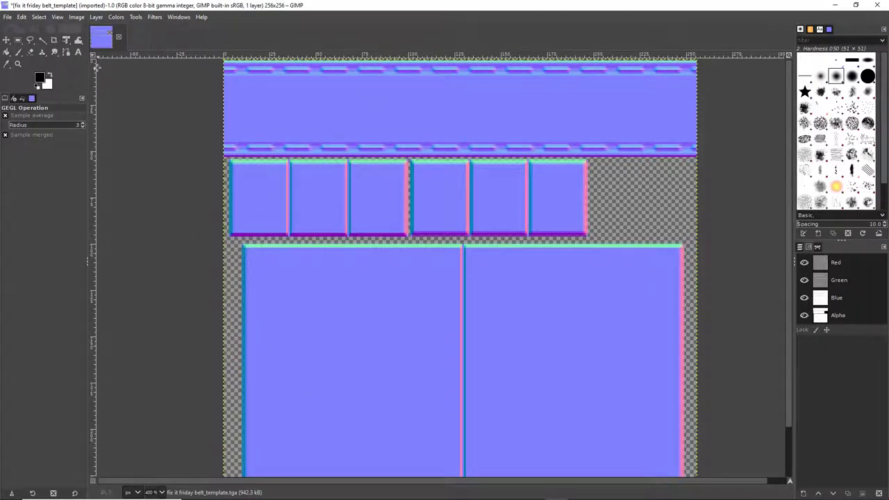
Start an export of the normal map into the Blender 2.8 folder, named "fix it friday belt_template_normal.tga".
{"action": "left_click", "coordinate": [7, 16]}
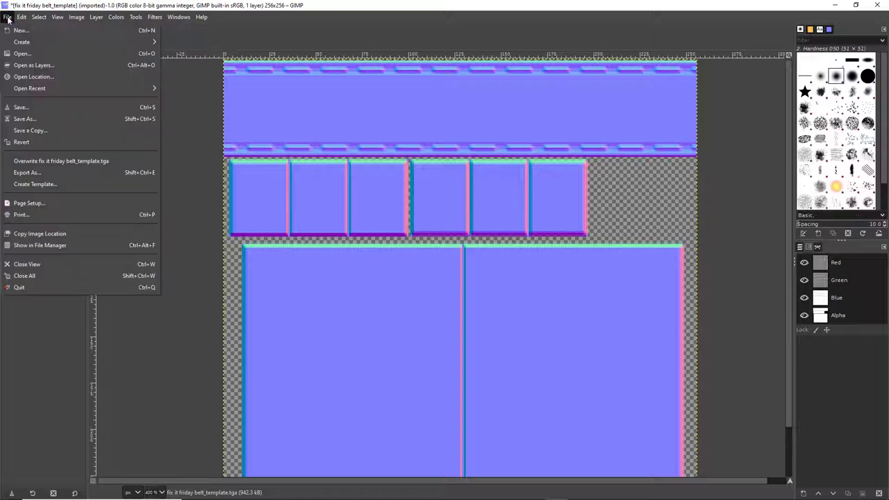
{"action": "left_click", "coordinate": [28, 172]}
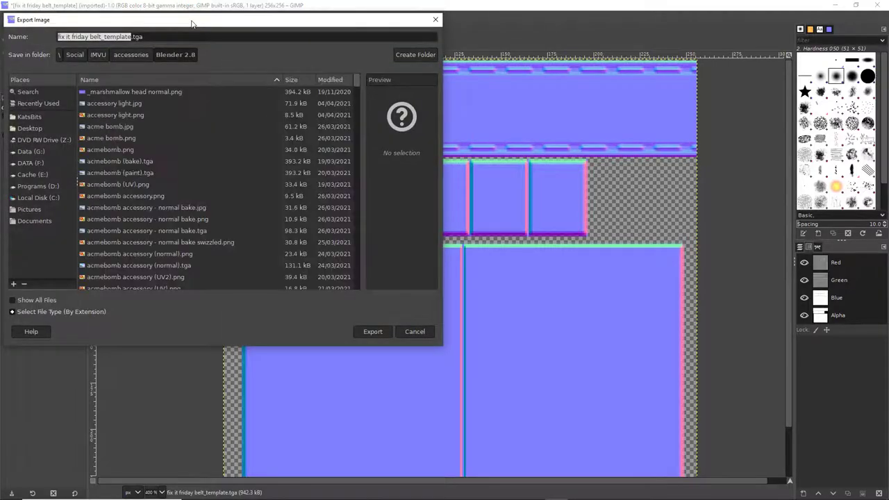
{"action": "left_click_drag", "start_coordinate": [191, 24], "coordinate": [303, 58]}
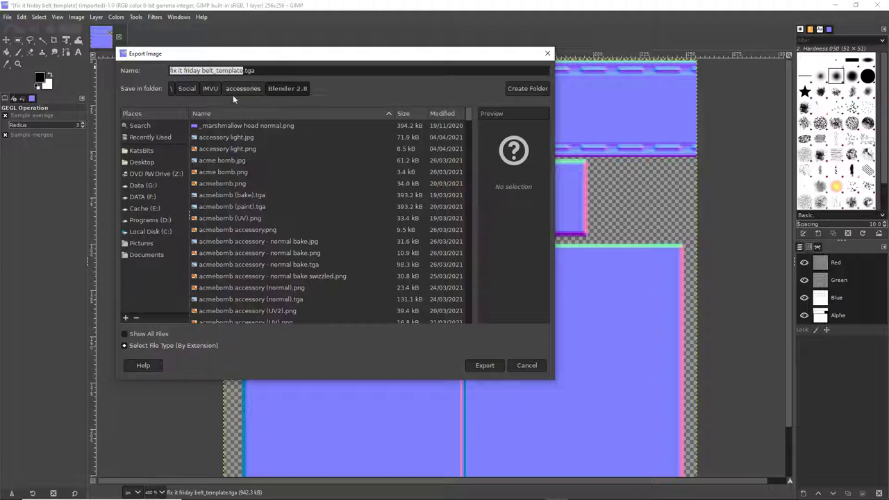
{"action": "left_click", "coordinate": [264, 70]}
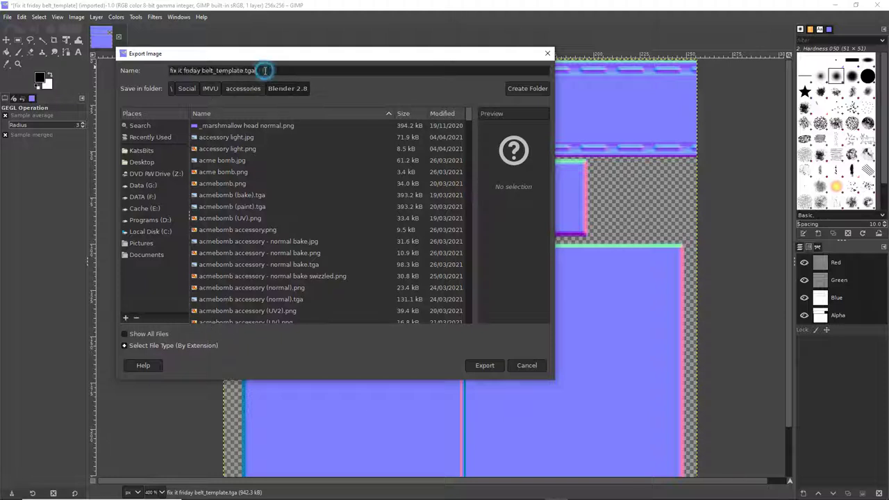
{"action": "left_click", "coordinate": [243, 71]}
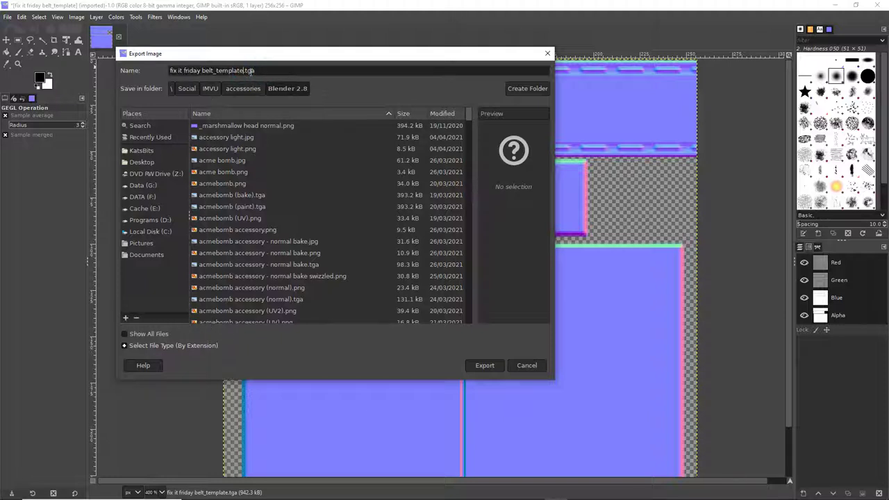
{"action": "type", "text": "_normal"}
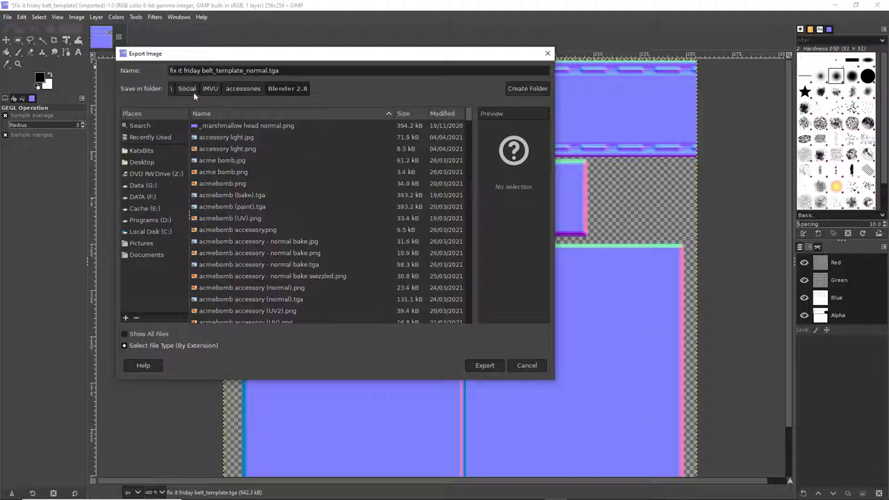
Export the normal map as TGA with RLE compression disabled and the origin at bottom left.
{"action": "left_click", "coordinate": [485, 366]}
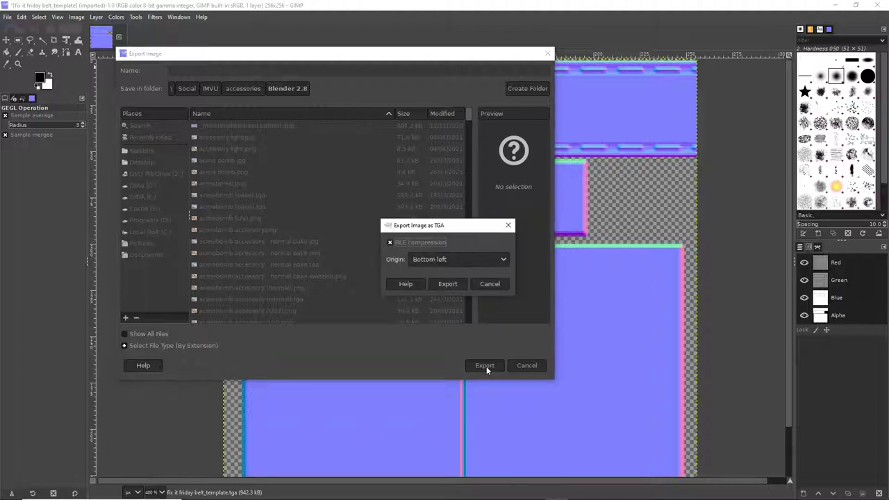
{"action": "left_click", "coordinate": [390, 244]}
{"action": "left_click", "coordinate": [448, 284]}
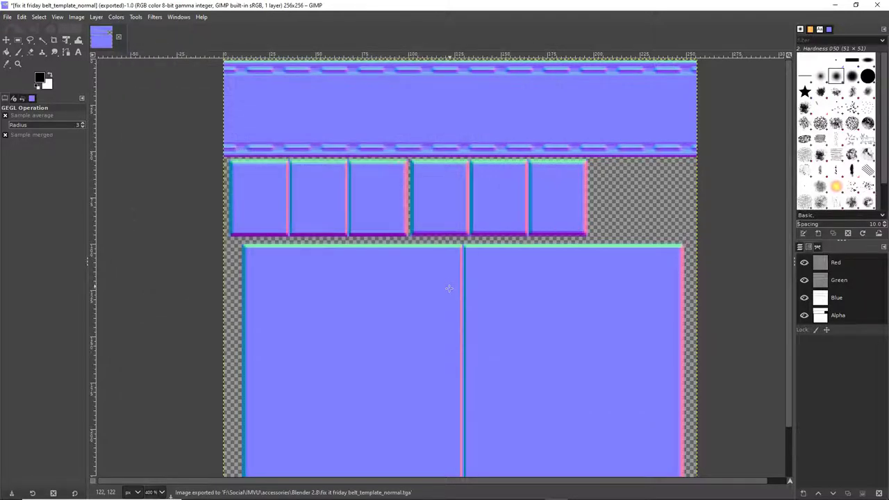
Switch to Blender and change to the Shading workspace to work on the belt model's materials.
{"action": "mouse_move", "coordinate": [400, 495]}
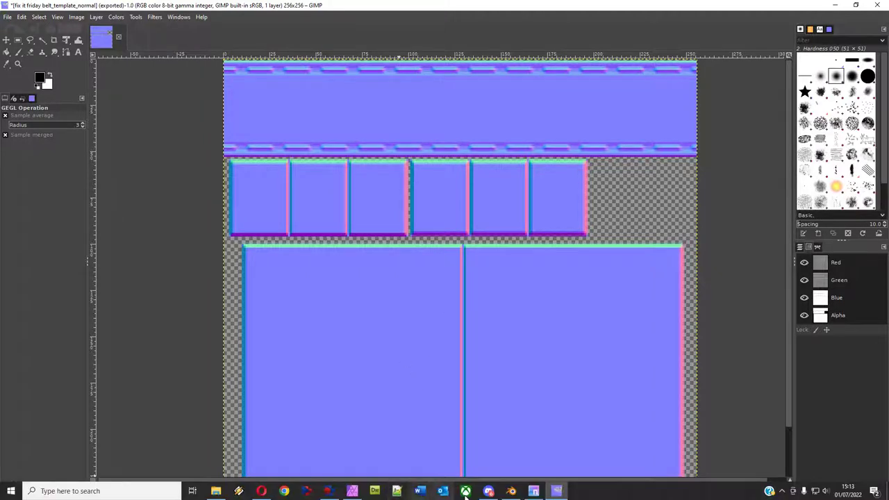
{"action": "left_click", "coordinate": [512, 491]}
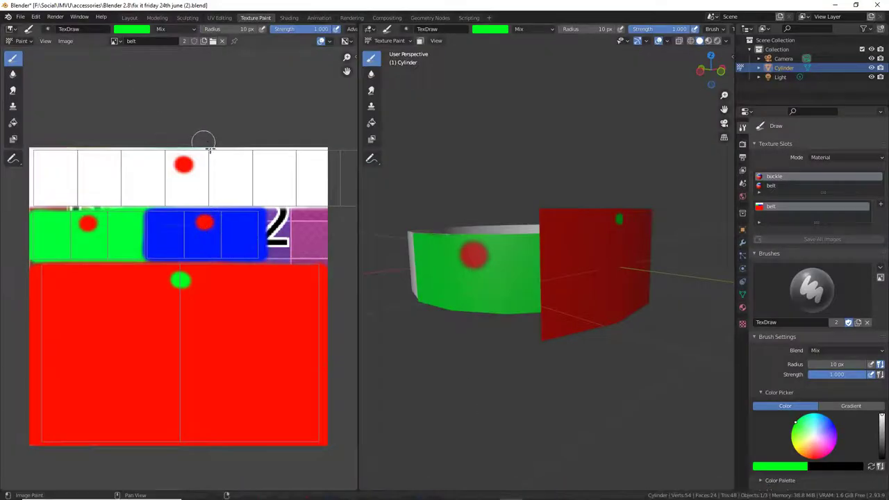
{"action": "left_click", "coordinate": [289, 18]}
{"action": "mouse_move", "coordinate": [359, 123]}
{"action": "middle_mouse_down"}
{"action": "mouse_move", "coordinate": [400, 211]}
{"action": "mouse_move", "coordinate": [303, 215]}
{"action": "mouse_move", "coordinate": [281, 202]}
{"action": "mouse_move", "coordinate": [546, 202]}
{"action": "middle_mouse_up"}
{"action": "scroll", "coordinate": [416, 419], "scroll_direction": "up", "scroll_amount": 2}
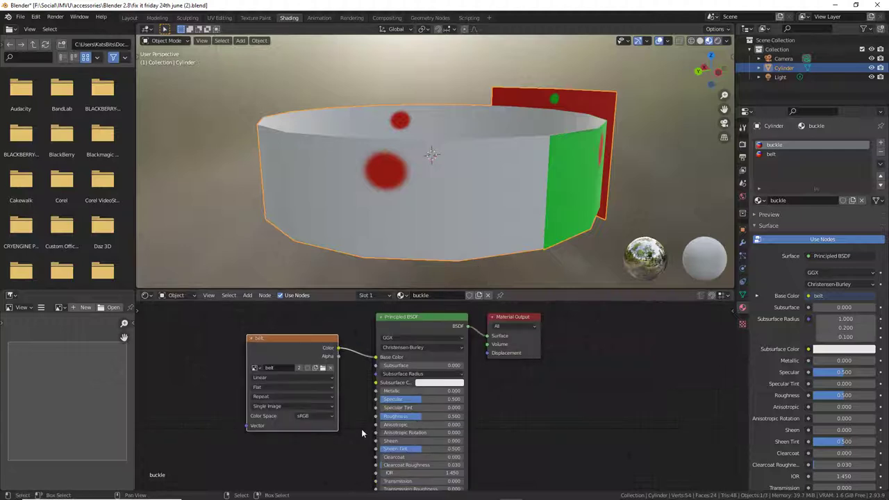
Add an Image Texture node to the buckle material and place it below the existing belt texture node.
{"action": "middle_click_drag", "start_coordinate": [361, 429], "coordinate": [382, 361]}
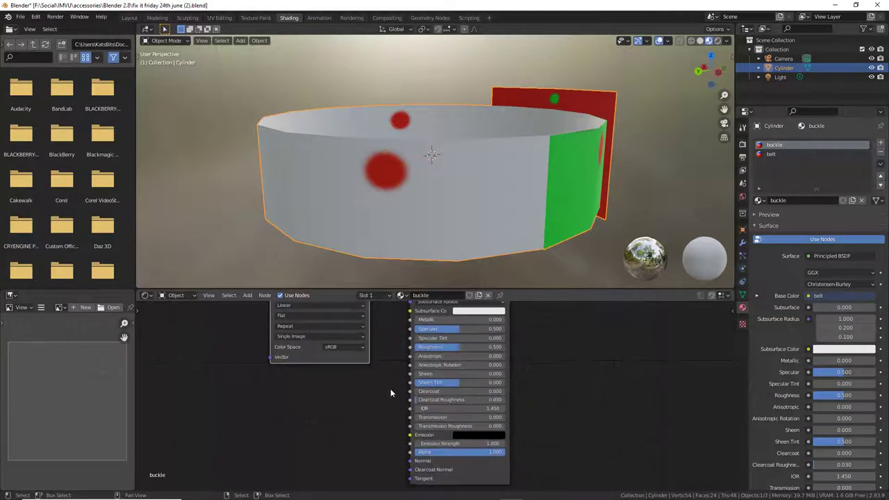
{"action": "left_click", "coordinate": [248, 296]}
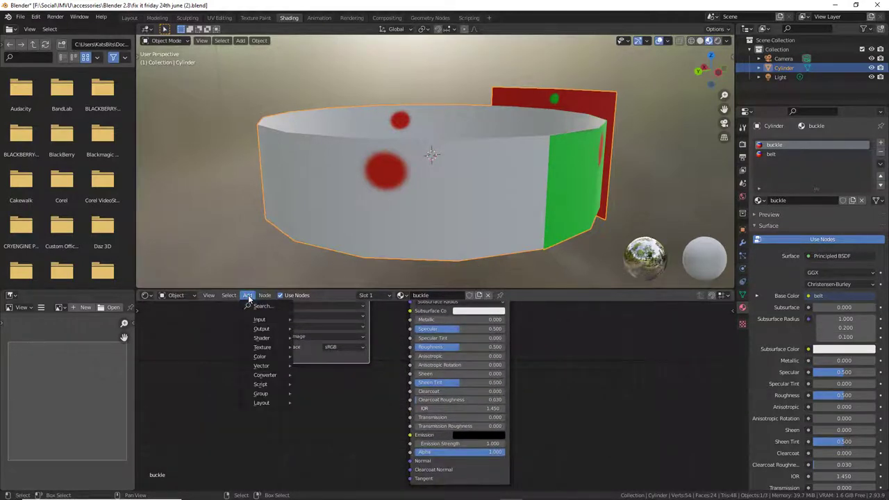
{"action": "mouse_move", "coordinate": [253, 350]}
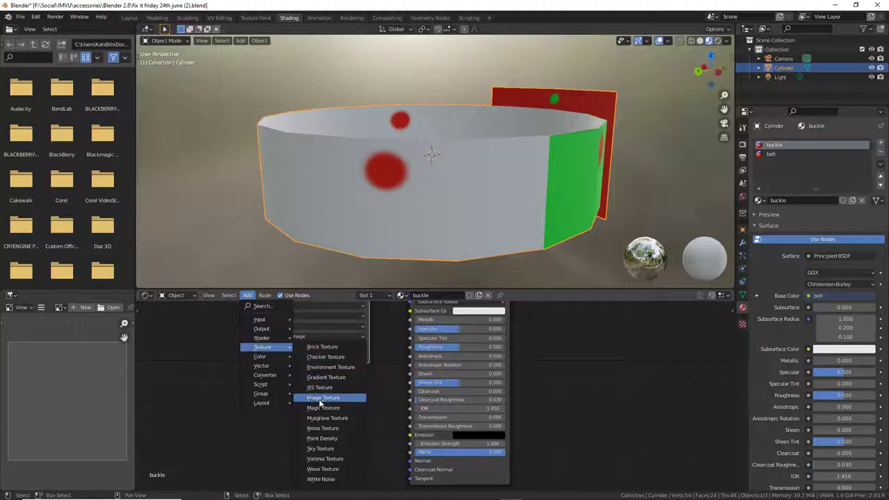
{"action": "left_click_drag", "start_coordinate": [306, 406], "coordinate": [340, 407]}
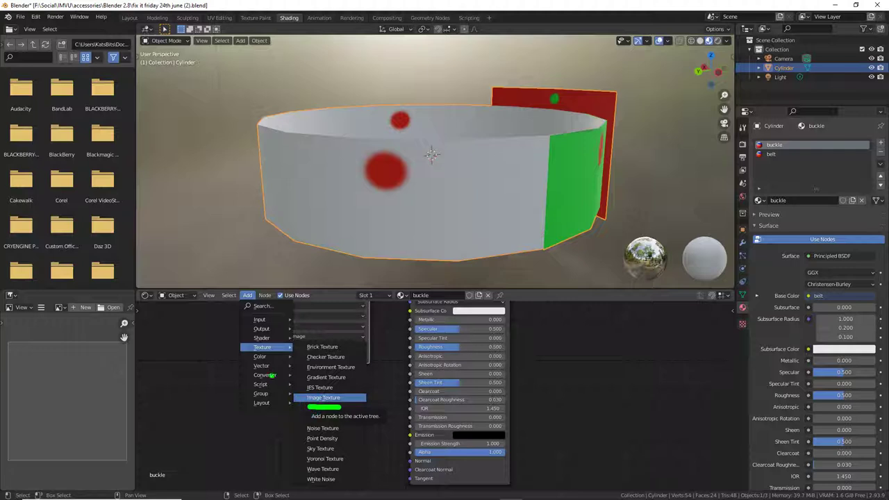
{"action": "left_click_drag", "start_coordinate": [249, 356], "coordinate": [273, 353]}
{"action": "mouse_move", "coordinate": [261, 325]}
{"action": "mouse_move", "coordinate": [265, 347]}
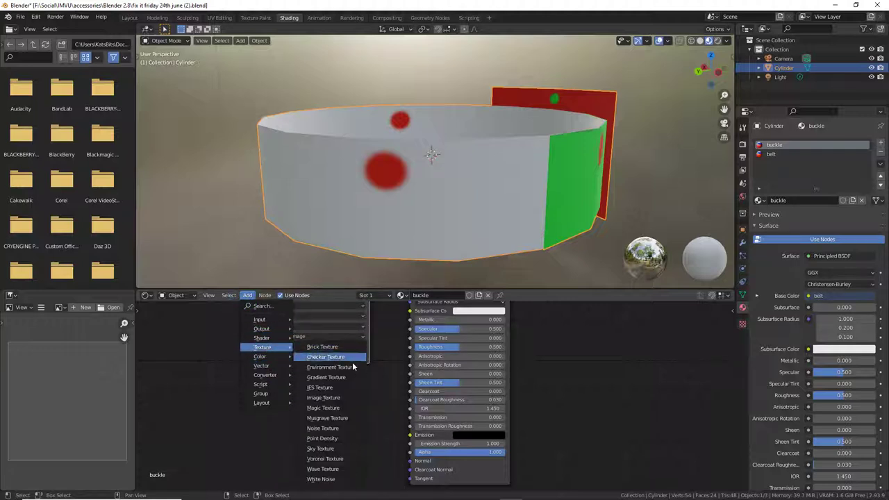
{"action": "left_click", "coordinate": [329, 398]}
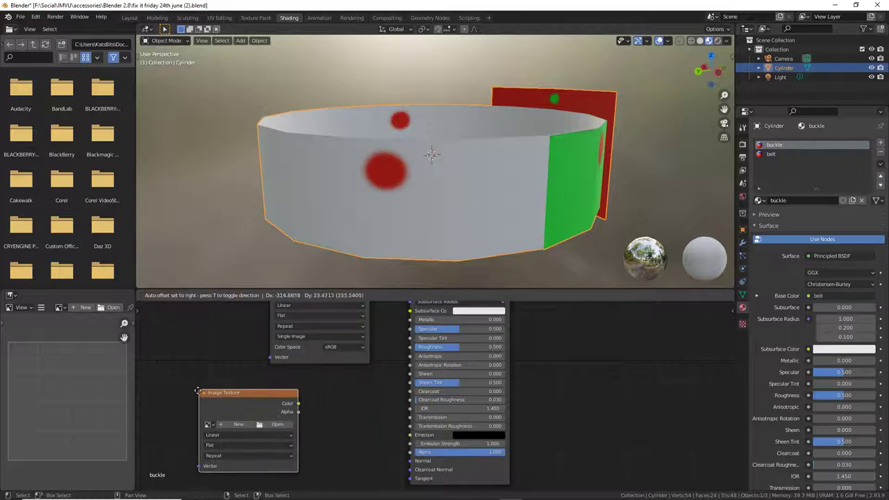
{"action": "left_click", "coordinate": [203, 397]}
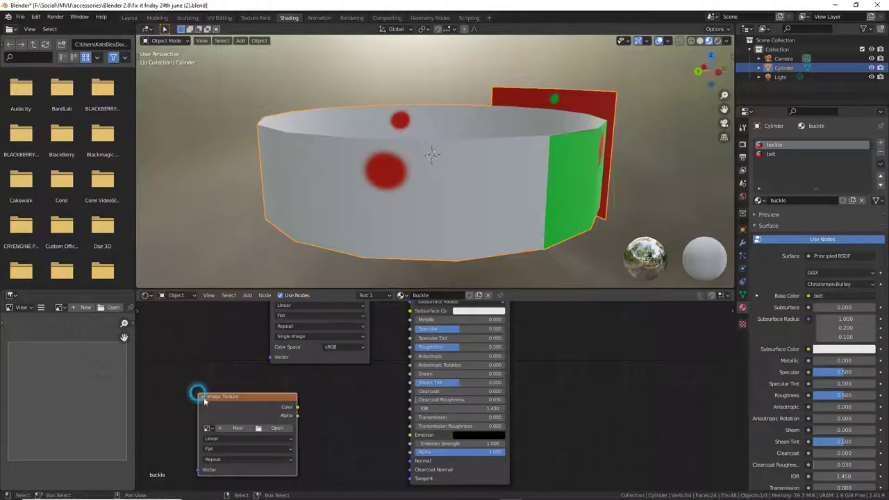
Load "fix it friday belt_template_normal.tga" from the Blender 2.8 folder into the new Image Texture node.
{"action": "left_click", "coordinate": [275, 428]}
{"action": "scroll", "coordinate": [422, 253], "scroll_direction": "down", "scroll_amount": 6}
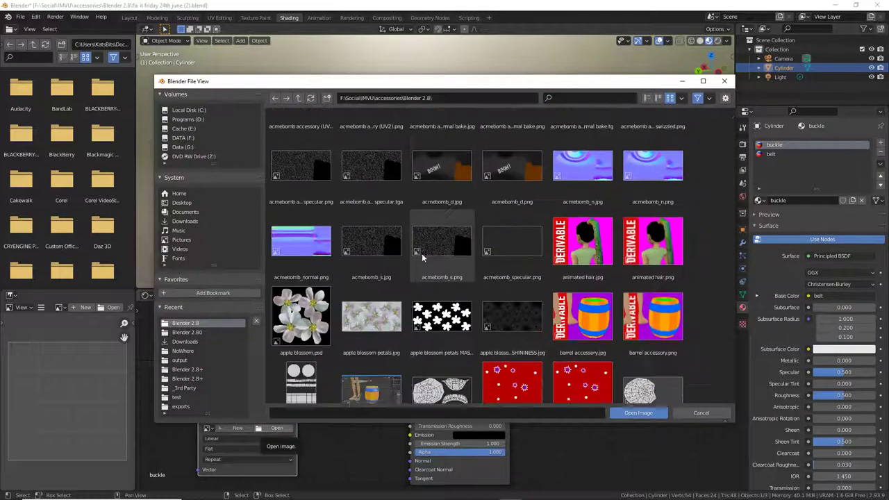
{"action": "scroll", "coordinate": [421, 253], "scroll_direction": "down", "scroll_amount": 15}
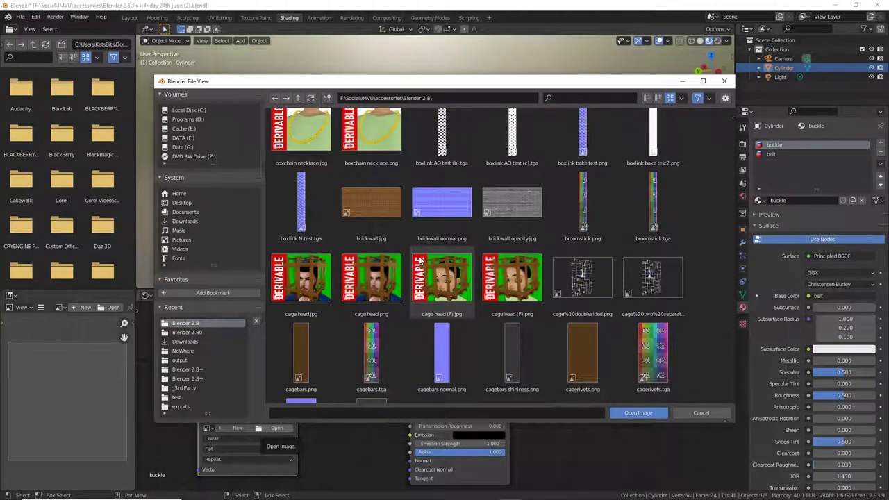
{"action": "scroll", "coordinate": [417, 258], "scroll_direction": "down", "scroll_amount": 15}
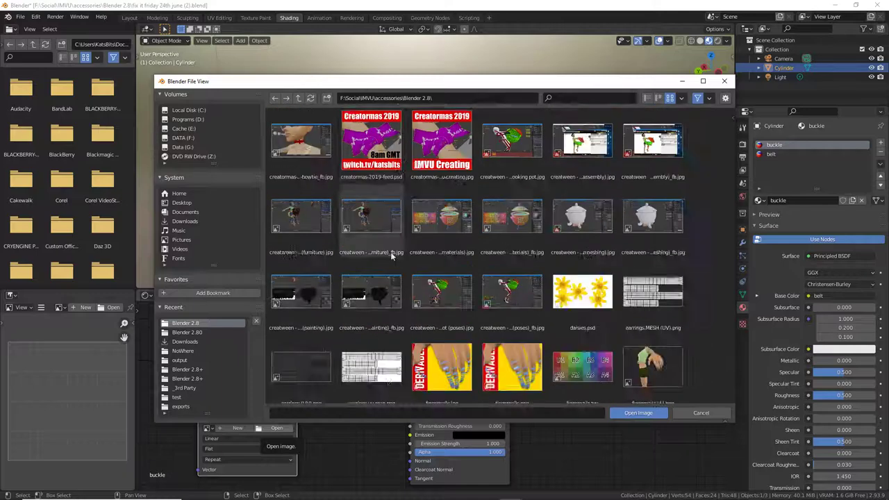
{"action": "scroll", "coordinate": [416, 250], "scroll_direction": "down", "scroll_amount": 15}
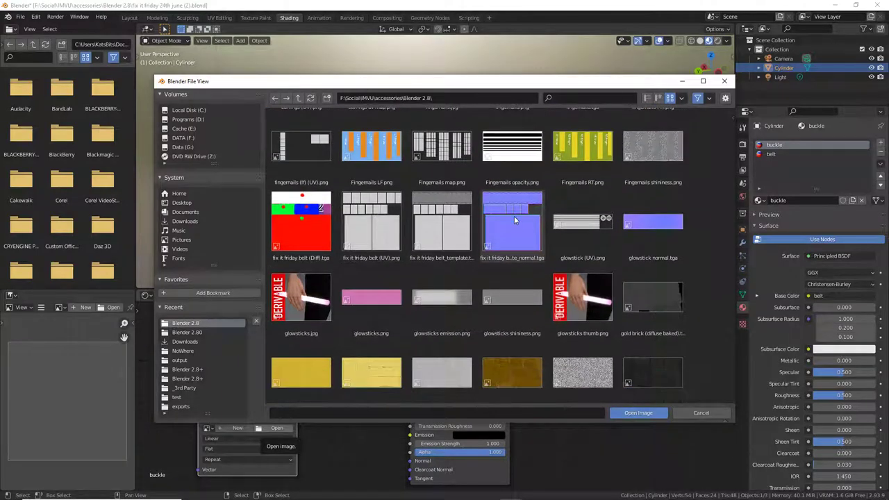
{"action": "left_click", "coordinate": [514, 216]}
{"action": "left_click", "coordinate": [639, 414]}
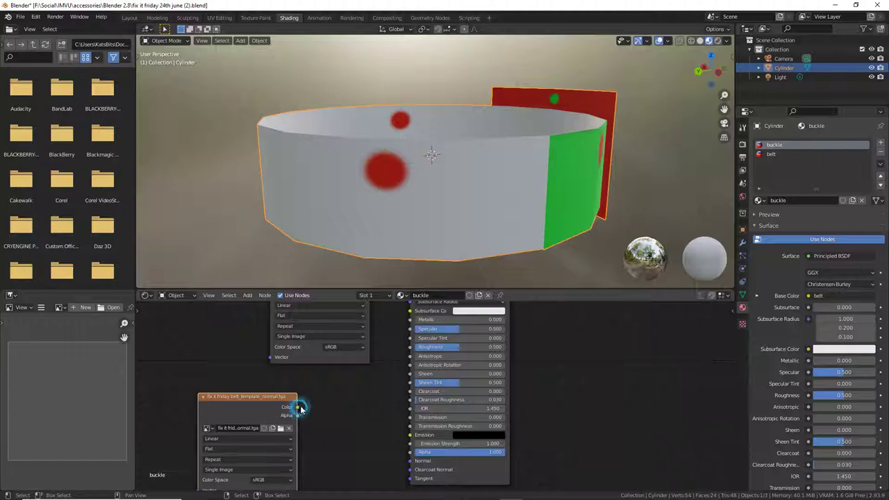
Connect the normal image's Color output to the Principled BSDF's Normal input through a Normal Map node.
{"action": "left_click_drag", "start_coordinate": [298, 408], "coordinate": [410, 460]}
{"action": "middle_click_drag", "start_coordinate": [480, 185], "coordinate": [513, 198]}
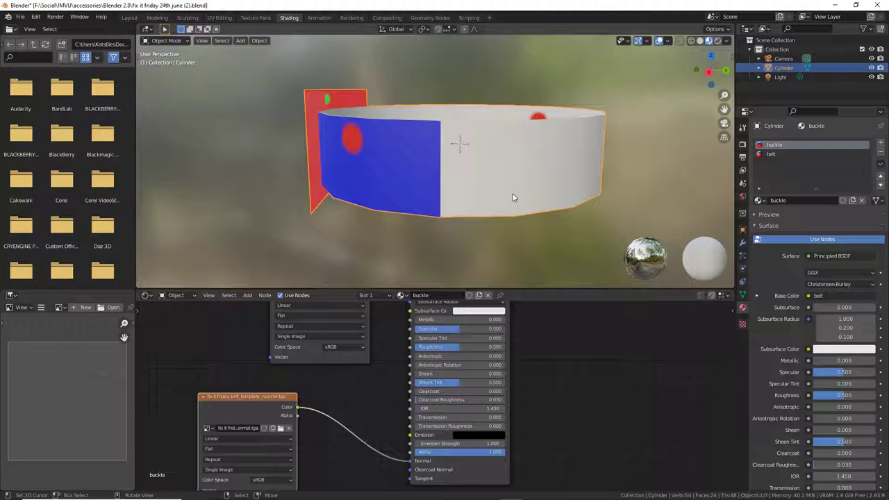
{"action": "left_click", "coordinate": [247, 295]}
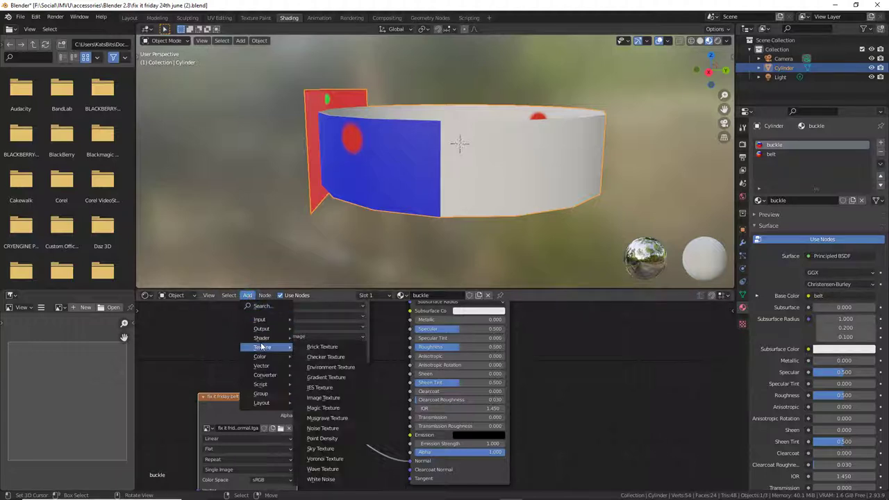
{"action": "mouse_move", "coordinate": [262, 338]}
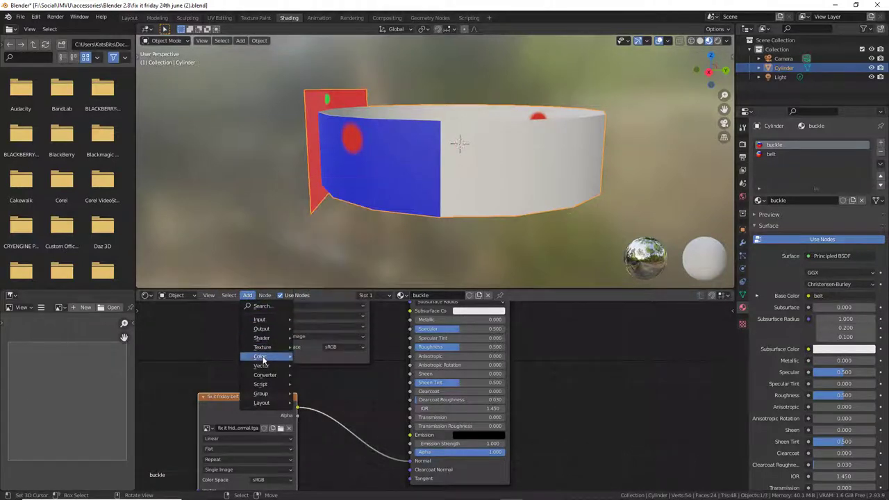
{"action": "mouse_move", "coordinate": [263, 366]}
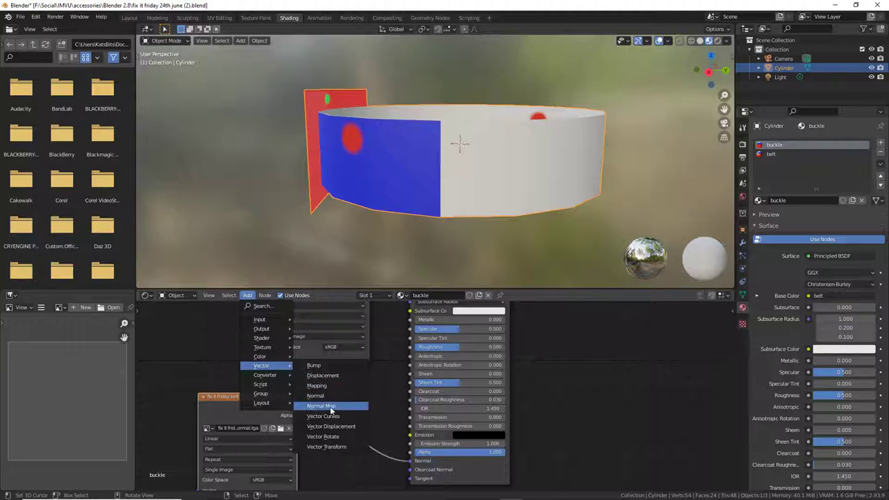
{"action": "left_click", "coordinate": [330, 406]}
{"action": "left_click", "coordinate": [322, 398]}
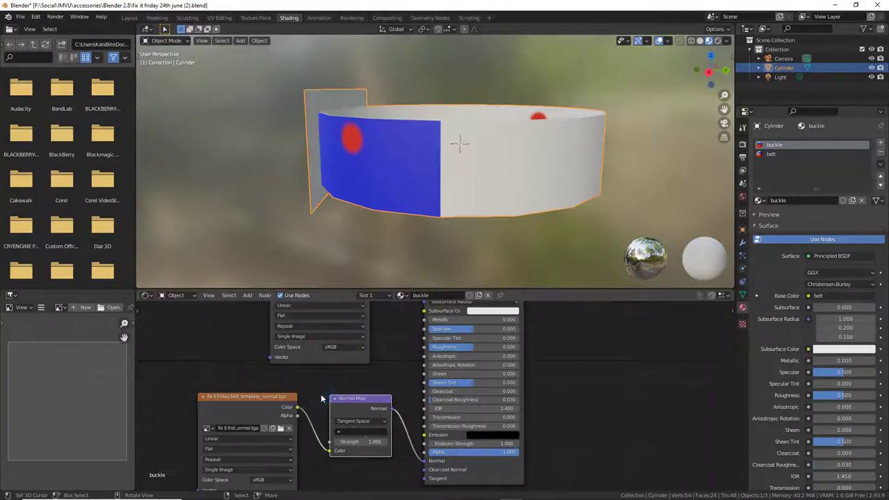
Display the belt in rendered shading and expand the buckle material's preview to check the normal map's effect.
{"action": "mouse_move", "coordinate": [367, 222]}
{"action": "middle_mouse_down"}
{"action": "mouse_move", "coordinate": [379, 194]}
{"action": "mouse_move", "coordinate": [361, 151]}
{"action": "mouse_move", "coordinate": [538, 148]}
{"action": "mouse_move", "coordinate": [630, 131]}
{"action": "mouse_move", "coordinate": [635, 142]}
{"action": "mouse_move", "coordinate": [567, 171]}
{"action": "mouse_move", "coordinate": [491, 168]}
{"action": "mouse_move", "coordinate": [585, 118]}
{"action": "middle_mouse_up"}
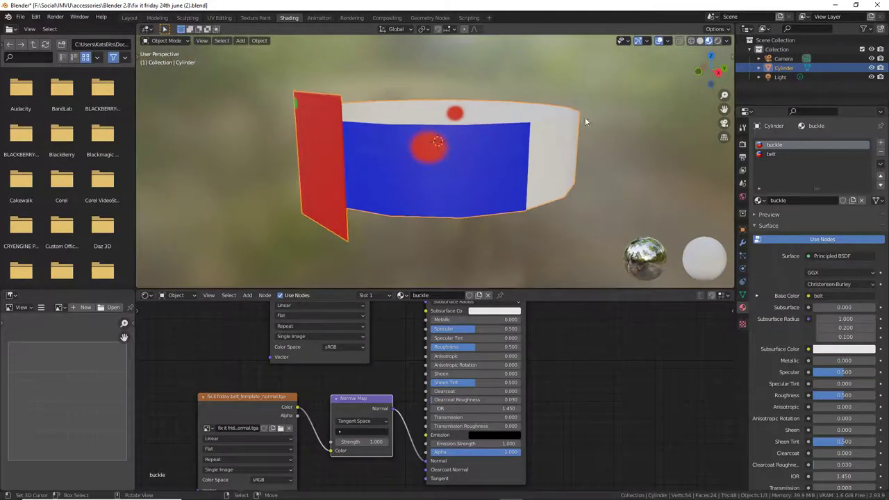
{"action": "left_click", "coordinate": [718, 41]}
{"action": "mouse_move", "coordinate": [533, 153]}
{"action": "middle_mouse_down"}
{"action": "mouse_move", "coordinate": [437, 151]}
{"action": "mouse_move", "coordinate": [440, 120]}
{"action": "mouse_move", "coordinate": [503, 135]}
{"action": "mouse_move", "coordinate": [531, 155]}
{"action": "mouse_move", "coordinate": [495, 154]}
{"action": "mouse_move", "coordinate": [522, 154]}
{"action": "middle_mouse_up"}
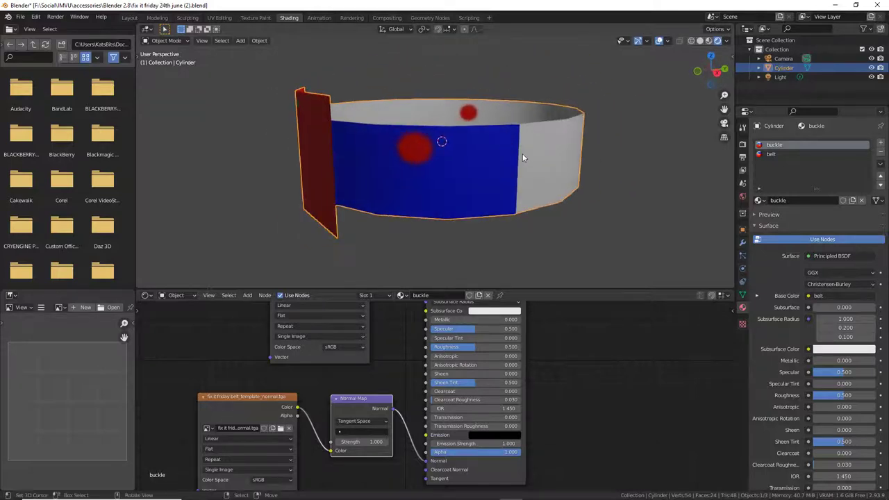
{"action": "left_click", "coordinate": [761, 215]}
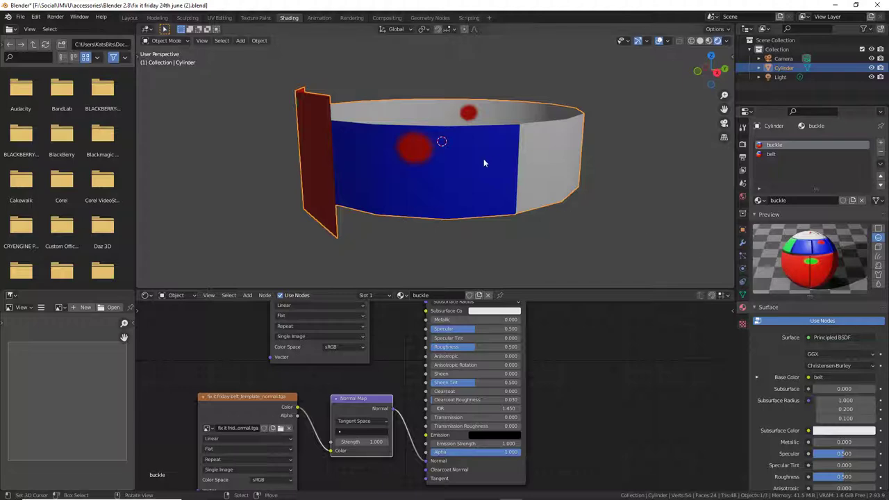
{"action": "mouse_move", "coordinate": [484, 162]}
{"action": "middle_mouse_down"}
{"action": "mouse_move", "coordinate": [506, 143]}
{"action": "mouse_move", "coordinate": [671, 162]}
{"action": "mouse_move", "coordinate": [395, 159]}
{"action": "mouse_move", "coordinate": [389, 174]}
{"action": "middle_mouse_up"}
Switch to the Layout workspace with rendered shading and examine the normal map along the buckle's edges and around the belt.
{"action": "left_click", "coordinate": [129, 17]}
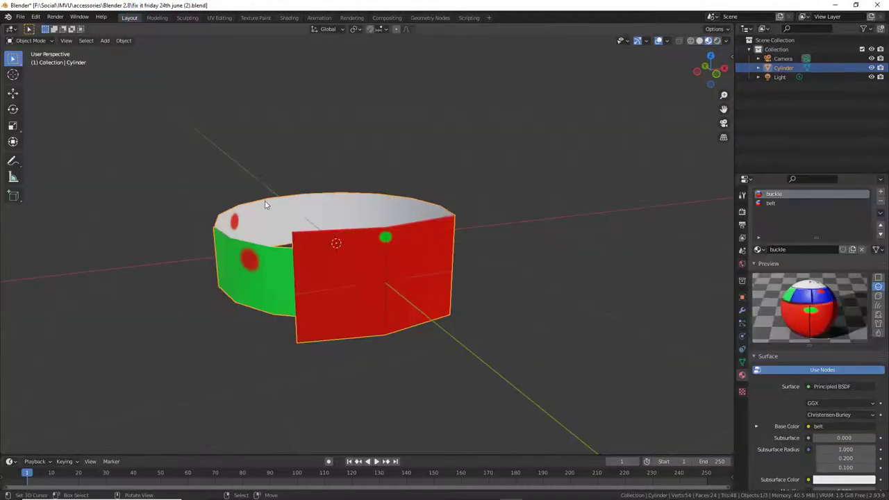
{"action": "scroll", "coordinate": [264, 205], "scroll_direction": "down", "scroll_amount": 3}
{"action": "middle_click_drag", "start_coordinate": [264, 205], "coordinate": [486, 201]}
{"action": "left_click", "coordinate": [716, 39]}
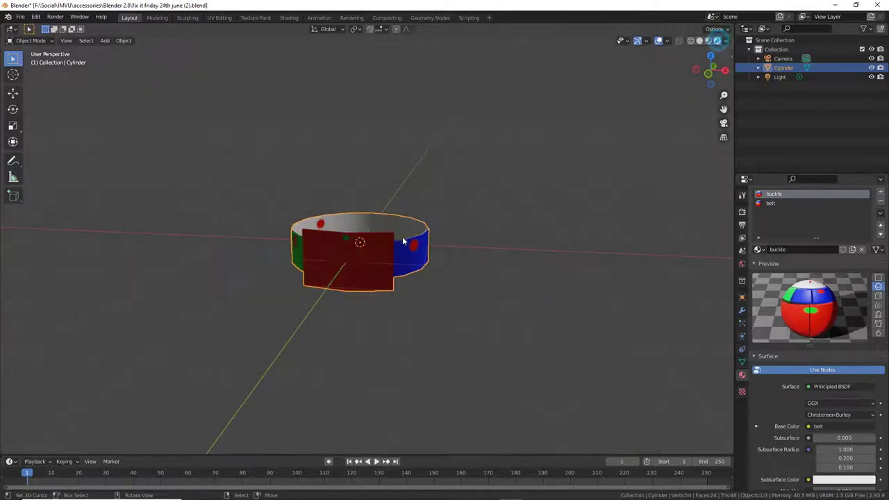
{"action": "scroll", "coordinate": [402, 241], "scroll_direction": "up", "scroll_amount": 4}
{"action": "middle_click_drag", "start_coordinate": [402, 240], "coordinate": [512, 250]}
{"action": "scroll", "coordinate": [496, 250], "scroll_direction": "up", "scroll_amount": 3}
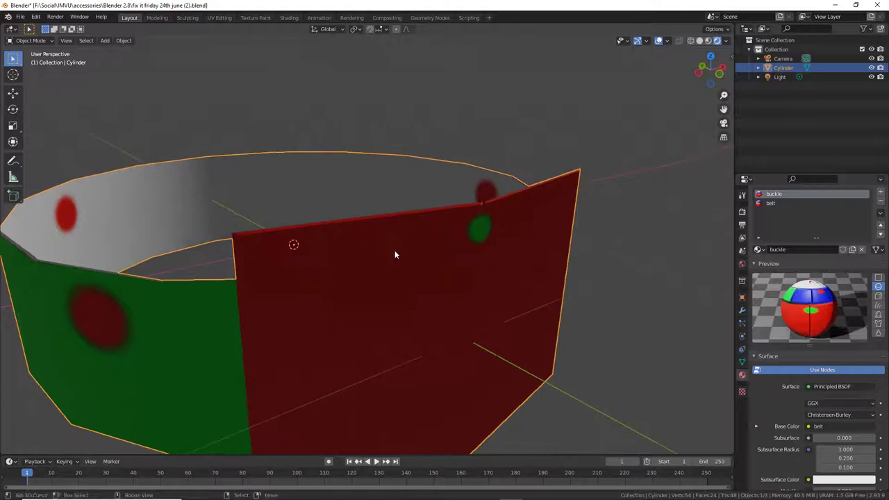
{"action": "mouse_move", "coordinate": [233, 238]}
{"action": "left_mouse_down"}
{"action": "mouse_move", "coordinate": [462, 213]}
{"action": "mouse_move", "coordinate": [577, 174]}
{"action": "left_mouse_up"}
{"action": "middle_click_drag", "start_coordinate": [326, 268], "coordinate": [528, 240]}
{"action": "scroll", "coordinate": [460, 234], "scroll_direction": "down", "scroll_amount": 5}
{"action": "scroll", "coordinate": [527, 239], "scroll_direction": "down", "scroll_amount": 4}
{"action": "middle_click_drag", "start_coordinate": [451, 212], "coordinate": [370, 218]}
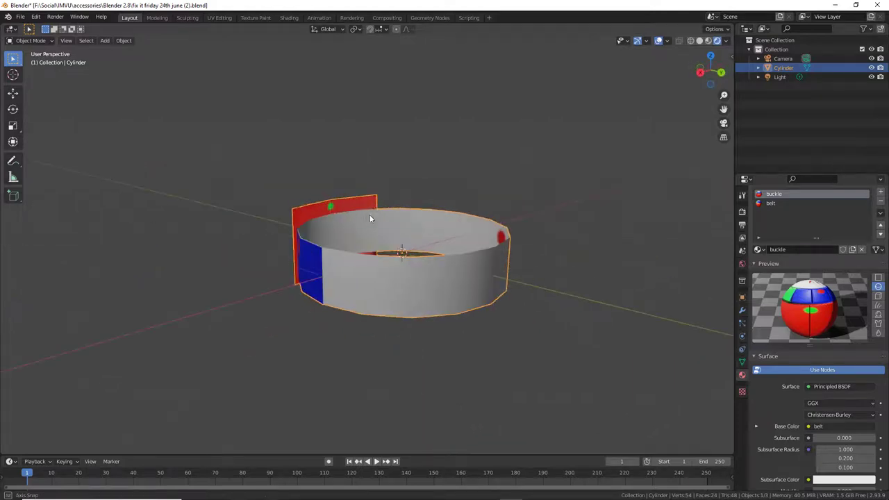
Move the light about 2.35 m along Y and -3.31 m along Z so it illuminates the belt from lower down.
{"action": "scroll", "coordinate": [259, 179], "scroll_direction": "down", "scroll_amount": 4}
{"action": "left_click", "coordinate": [254, 73]}
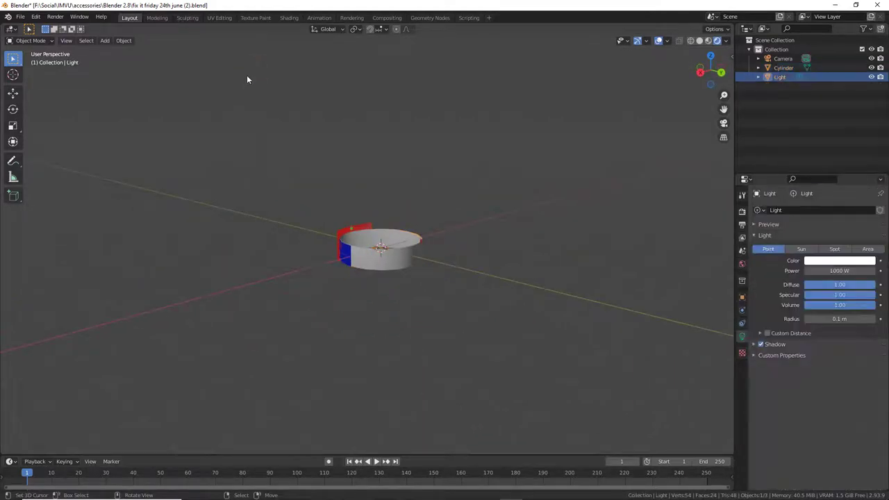
{"action": "middle_click_drag", "start_coordinate": [248, 77], "coordinate": [280, 114]}
{"action": "left_click", "coordinate": [13, 92]}
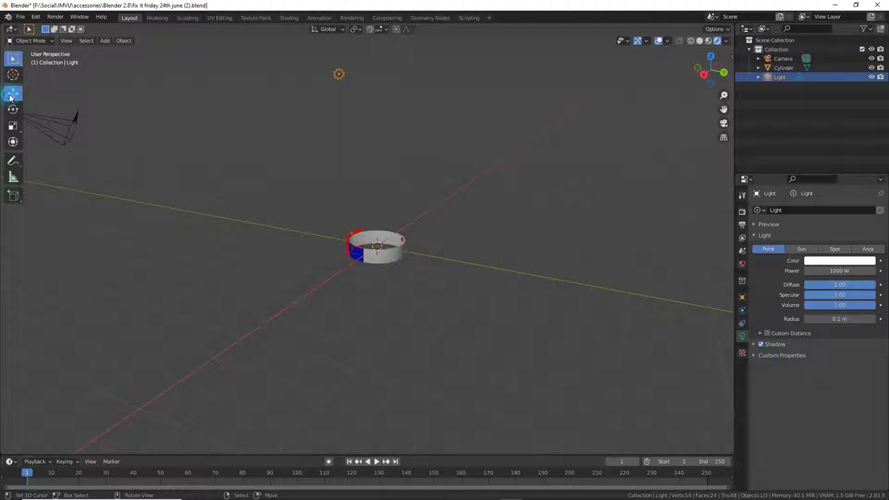
{"action": "left_click_drag", "start_coordinate": [353, 54], "coordinate": [407, 292]}
{"action": "scroll", "coordinate": [407, 291], "scroll_direction": "up", "scroll_amount": 6}
{"action": "middle_click_drag", "start_coordinate": [407, 312], "coordinate": [257, 287]}
{"action": "scroll", "coordinate": [409, 305], "scroll_direction": "up", "scroll_amount": 4}
{"action": "scroll", "coordinate": [411, 306], "scroll_direction": "down", "scroll_amount": 4}
Show the belt_template_normal image in the UV Editing workspace and compare its stitching and edges with the belt model.
{"action": "left_click", "coordinate": [218, 18]}
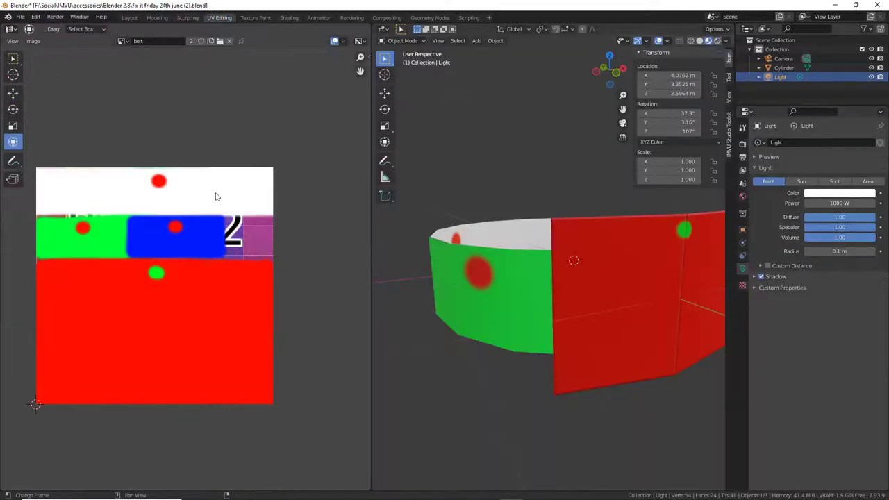
{"action": "left_click", "coordinate": [122, 41]}
{"action": "left_click", "coordinate": [139, 63]}
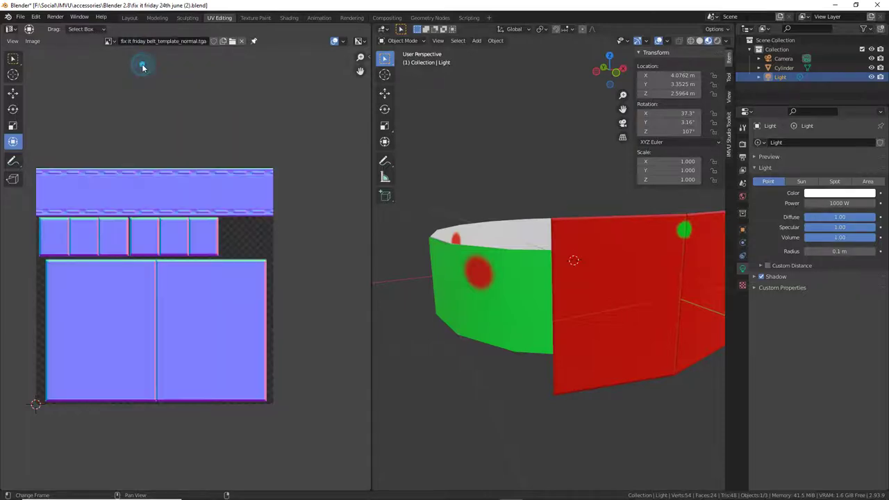
{"action": "scroll", "coordinate": [140, 218], "scroll_direction": "up", "scroll_amount": 2}
{"action": "middle_click_drag", "start_coordinate": [127, 219], "coordinate": [165, 205]}
{"action": "middle_click_drag", "start_coordinate": [625, 233], "coordinate": [798, 200]}
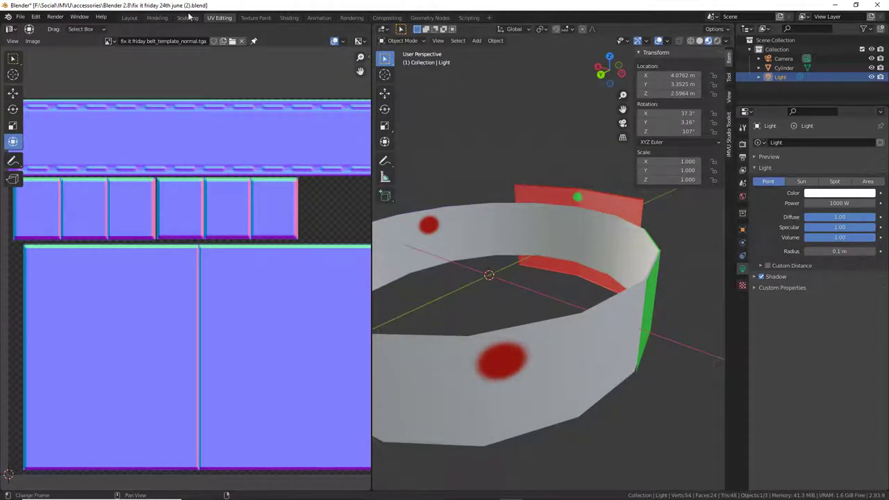
Return to the Layout workspace and inspect the buckle's edge highlights and the rest of the belt in rendered shading.
{"action": "left_click", "coordinate": [129, 18]}
{"action": "middle_click_drag", "start_coordinate": [258, 240], "coordinate": [357, 240]}
{"action": "scroll", "coordinate": [355, 243], "scroll_direction": "up", "scroll_amount": 3}
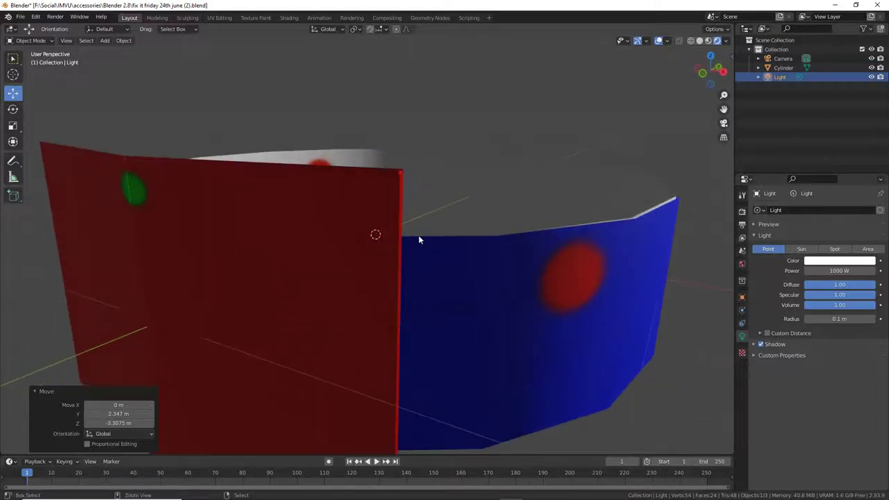
{"action": "mouse_move", "coordinate": [380, 170]}
{"action": "left_mouse_down"}
{"action": "mouse_move", "coordinate": [401, 171]}
{"action": "mouse_move", "coordinate": [402, 311]}
{"action": "left_mouse_up"}
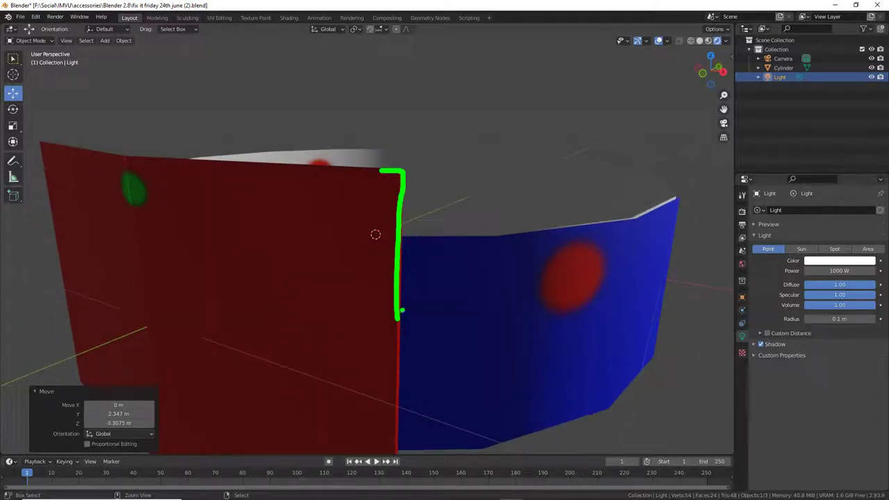
{"action": "key", "text": "Escape"}
{"action": "middle_click_drag", "start_coordinate": [329, 250], "coordinate": [660, 237]}
{"action": "mouse_move", "coordinate": [549, 248]}
{"action": "middle_mouse_down"}
{"action": "mouse_move", "coordinate": [454, 264]}
{"action": "mouse_move", "coordinate": [449, 296]}
{"action": "mouse_move", "coordinate": [452, 254]}
{"action": "mouse_move", "coordinate": [463, 266]}
{"action": "middle_mouse_up"}
In the Shading workspace, select the belt model and set the normal map image's color space to Non-Color.
{"action": "left_click", "coordinate": [289, 18]}
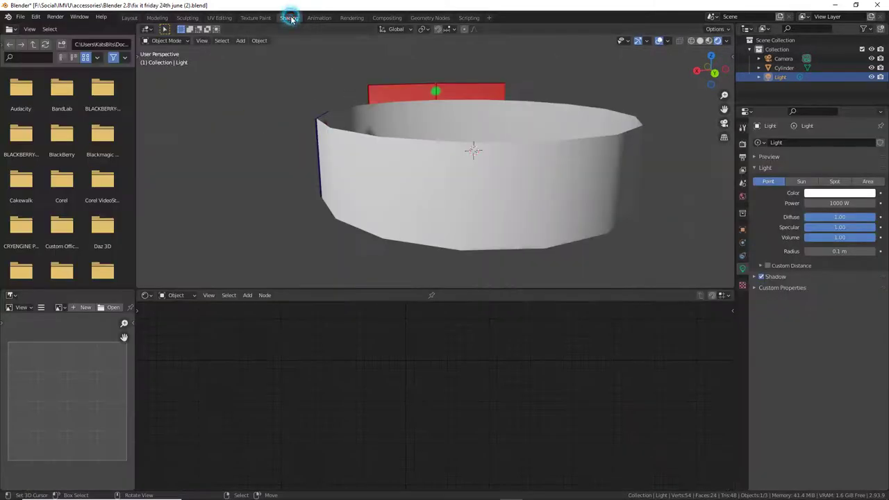
{"action": "scroll", "coordinate": [449, 190], "scroll_direction": "up", "scroll_amount": 2}
{"action": "left_click", "coordinate": [428, 171]}
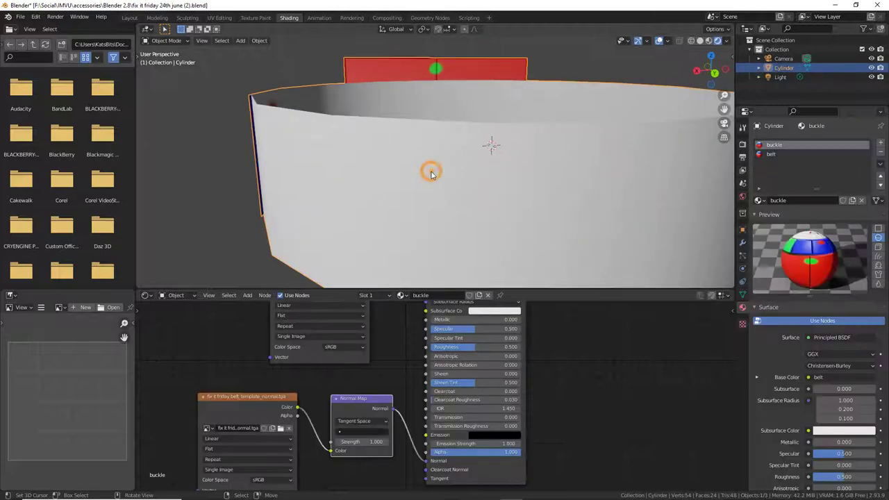
{"action": "middle_click_drag", "start_coordinate": [377, 391], "coordinate": [368, 337]}
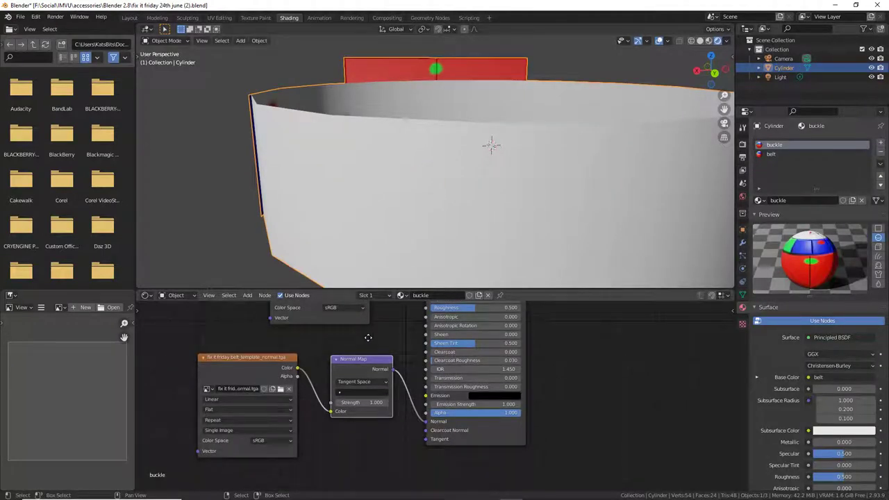
{"action": "left_click", "coordinate": [274, 441]}
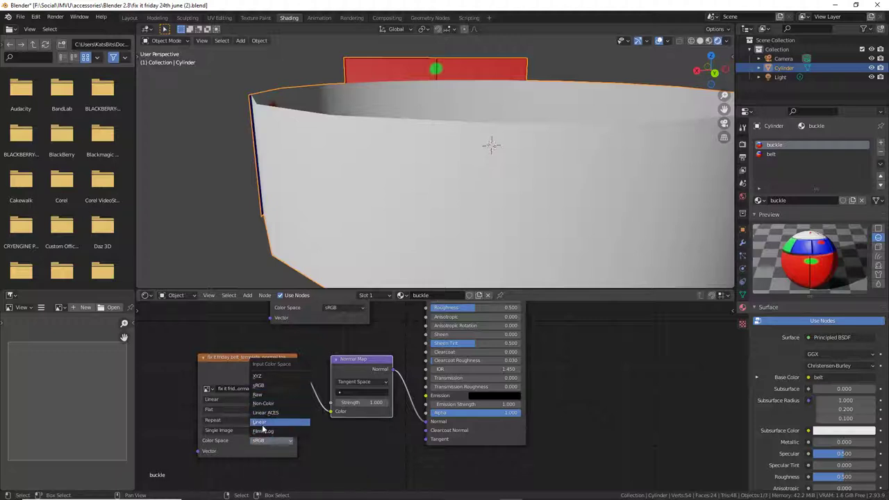
{"action": "left_click", "coordinate": [263, 403]}
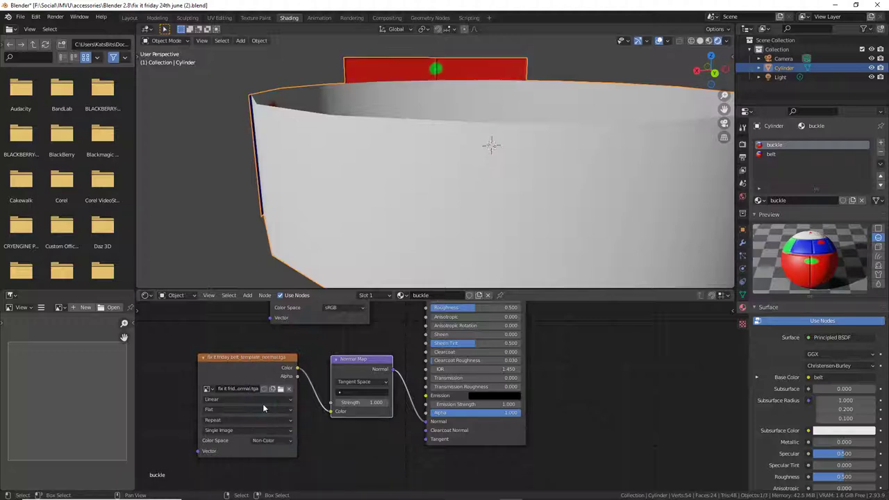
{"action": "middle_click_drag", "start_coordinate": [317, 171], "coordinate": [410, 166]}
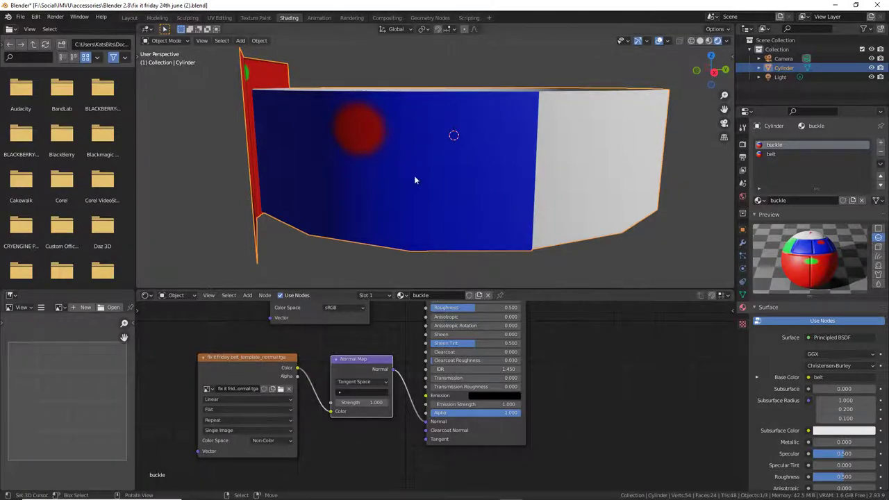
{"action": "middle_click_drag", "start_coordinate": [415, 179], "coordinate": [531, 168]}
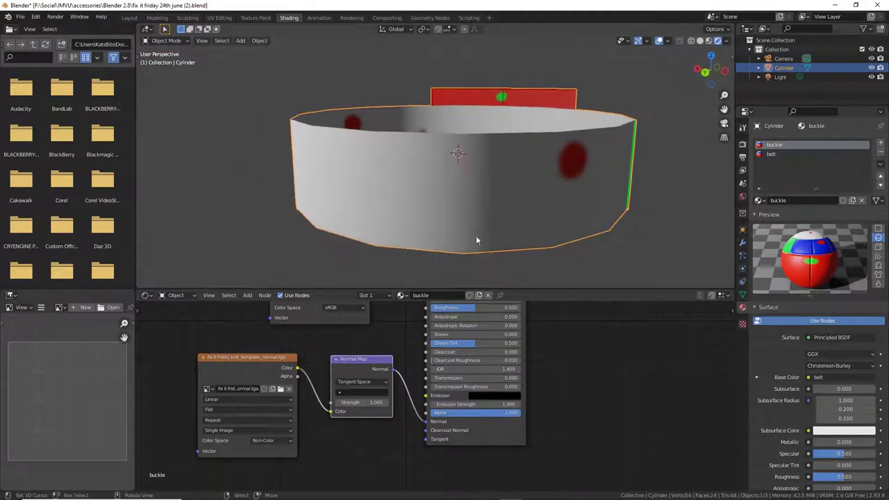
Replace the base color image in the buckle material's texture node with fix it friday belt (UV).png.
{"action": "middle_click_drag", "start_coordinate": [368, 324], "coordinate": [371, 411]}
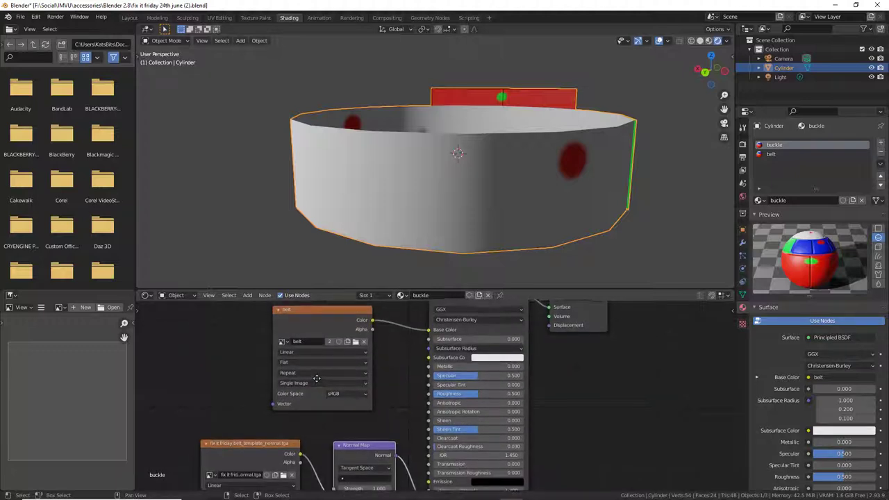
{"action": "middle_click_drag", "start_coordinate": [320, 380], "coordinate": [319, 361]}
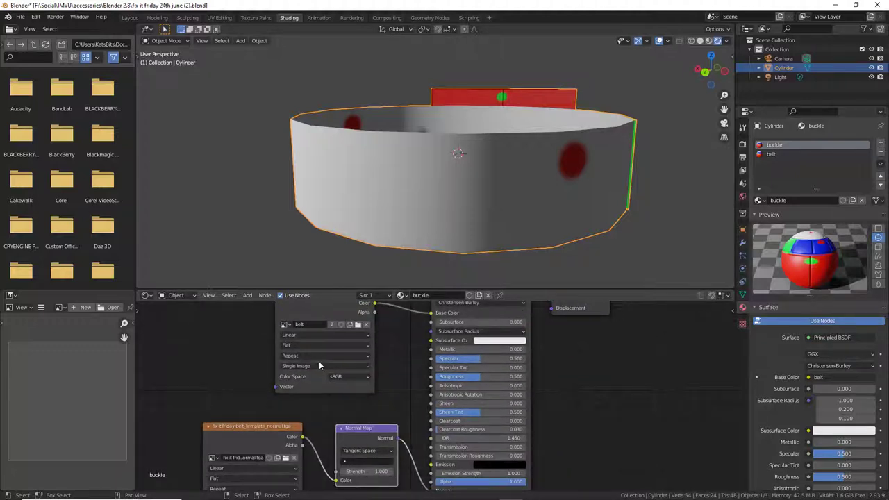
{"action": "left_click", "coordinate": [357, 324]}
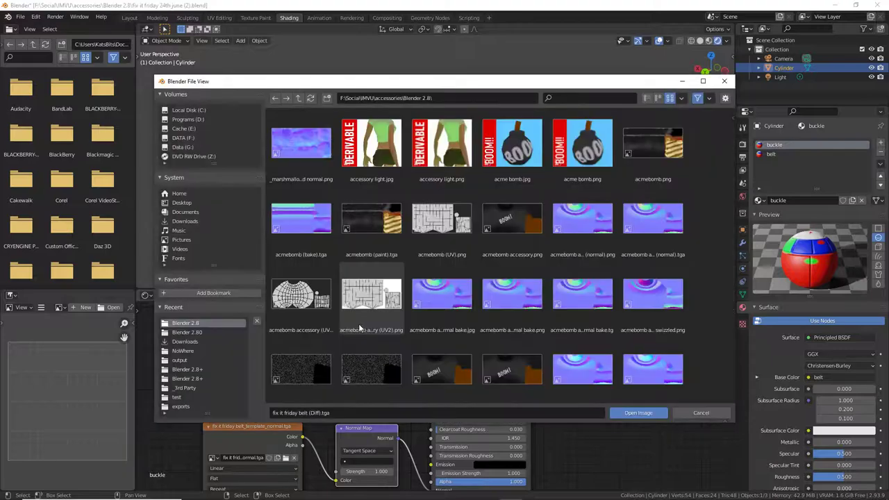
{"action": "scroll", "coordinate": [479, 258], "scroll_direction": "down", "scroll_amount": 2}
{"action": "scroll", "coordinate": [479, 258], "scroll_direction": "down", "scroll_amount": 20}
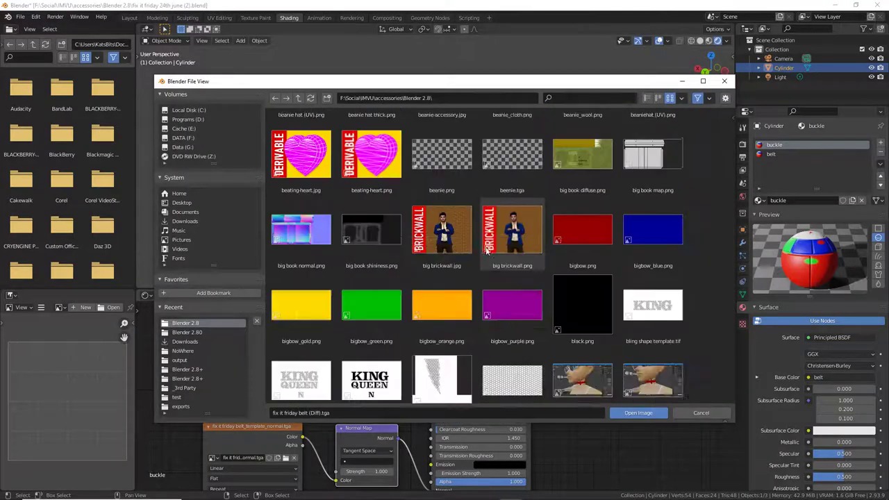
{"action": "scroll", "coordinate": [486, 251], "scroll_direction": "down", "scroll_amount": 20}
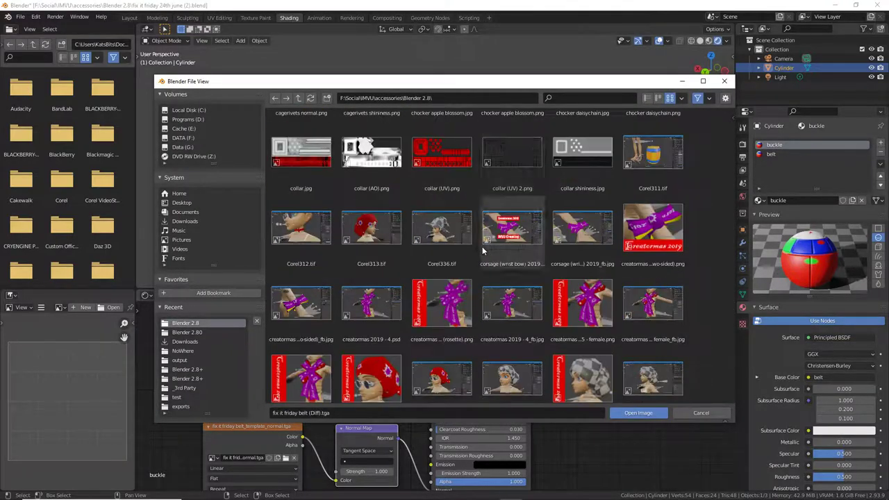
{"action": "scroll", "coordinate": [479, 251], "scroll_direction": "down", "scroll_amount": 15}
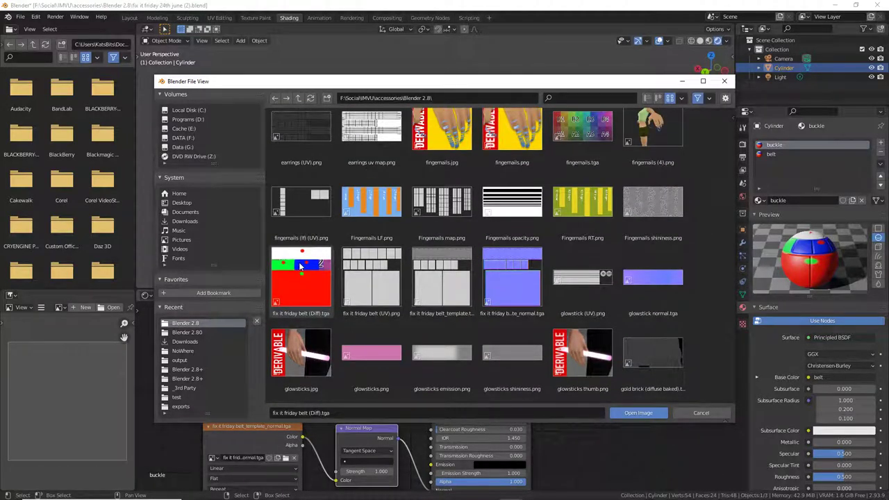
{"action": "left_click", "coordinate": [372, 278]}
{"action": "left_click", "coordinate": [638, 412]}
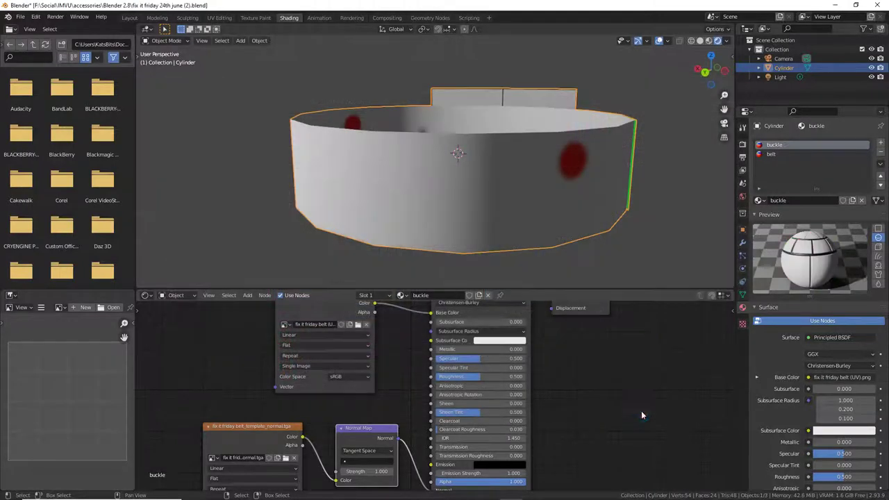
{"action": "mouse_move", "coordinate": [386, 328]}
{"action": "middle_mouse_down"}
{"action": "mouse_move", "coordinate": [386, 384]}
{"action": "mouse_move", "coordinate": [386, 335]}
{"action": "middle_mouse_up"}
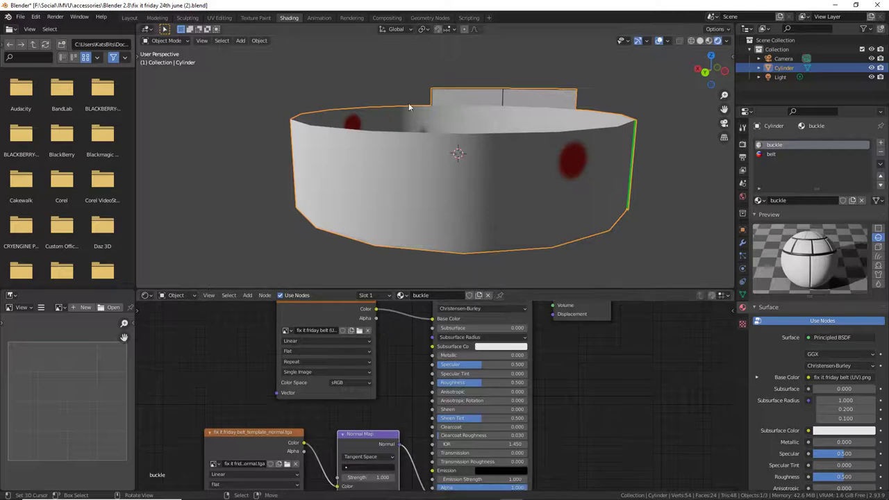
Face the buckle and disconnect the UV image texture from its shader's Base Color input.
{"action": "middle_click_drag", "start_coordinate": [459, 161], "coordinate": [617, 163]}
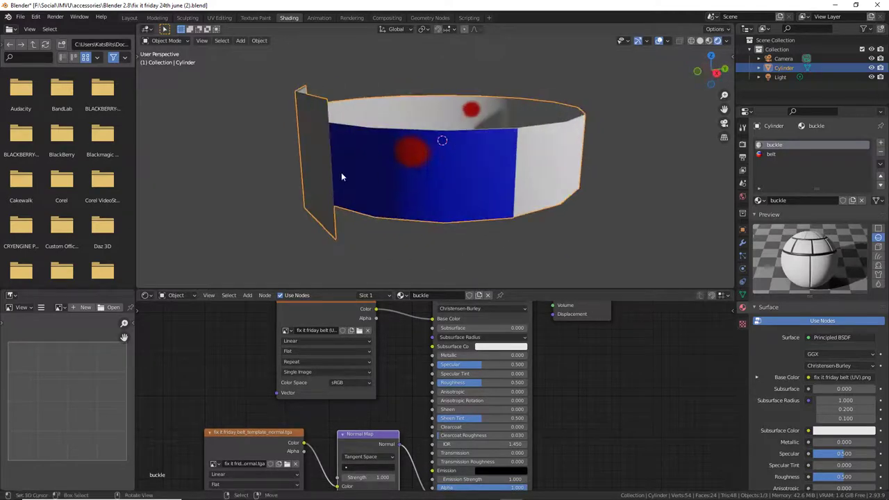
{"action": "middle_click_drag", "start_coordinate": [341, 172], "coordinate": [430, 220]}
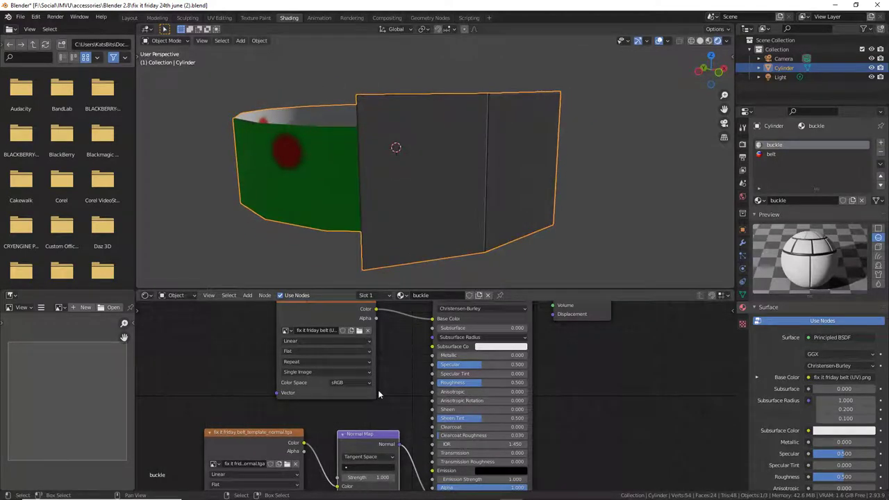
{"action": "left_click_drag", "start_coordinate": [432, 318], "coordinate": [409, 336]}
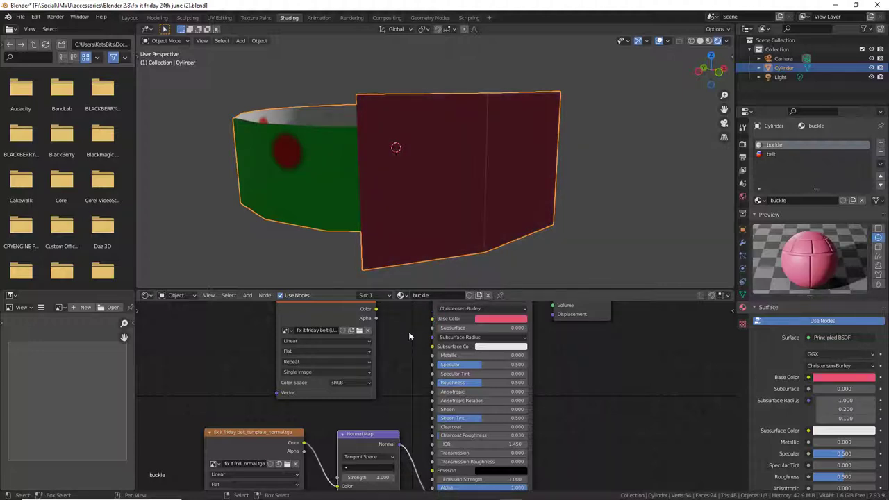
{"action": "middle_click_drag", "start_coordinate": [409, 332], "coordinate": [396, 397]}
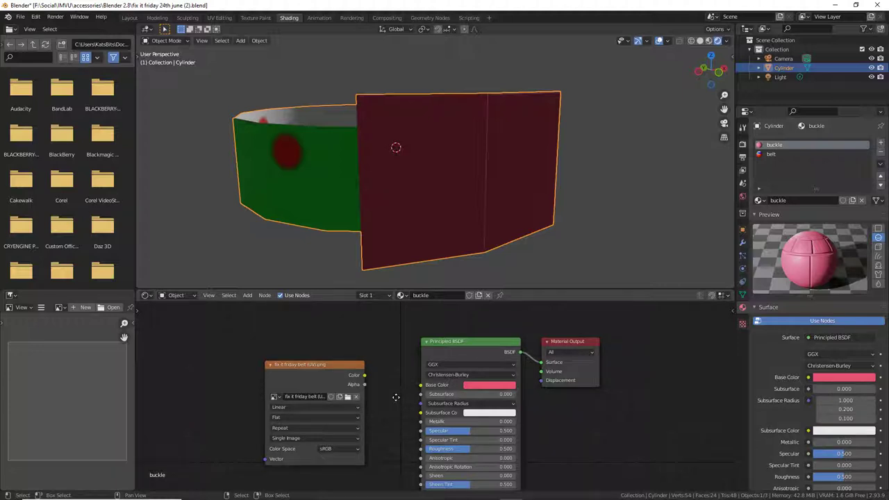
{"action": "middle_click_drag", "start_coordinate": [396, 397], "coordinate": [405, 365]}
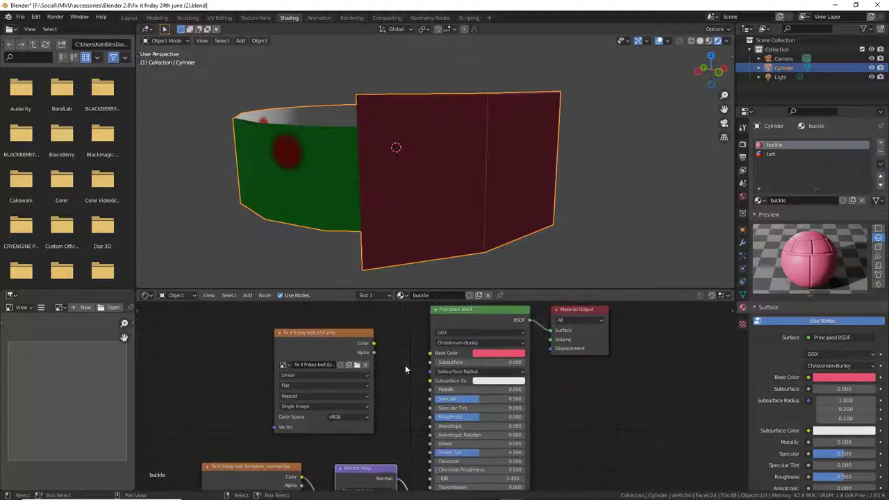
Display fix it friday belt (UV).png in the image editor.
{"action": "left_click", "coordinate": [60, 307]}
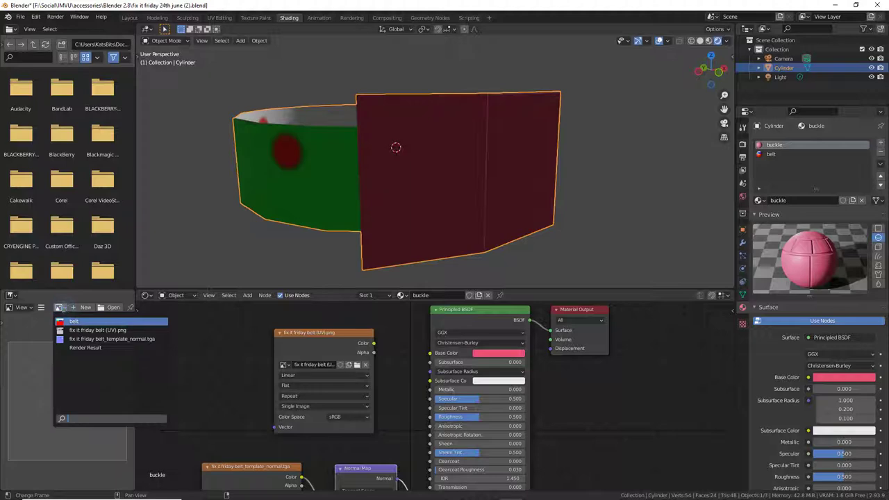
{"action": "left_click", "coordinate": [84, 330]}
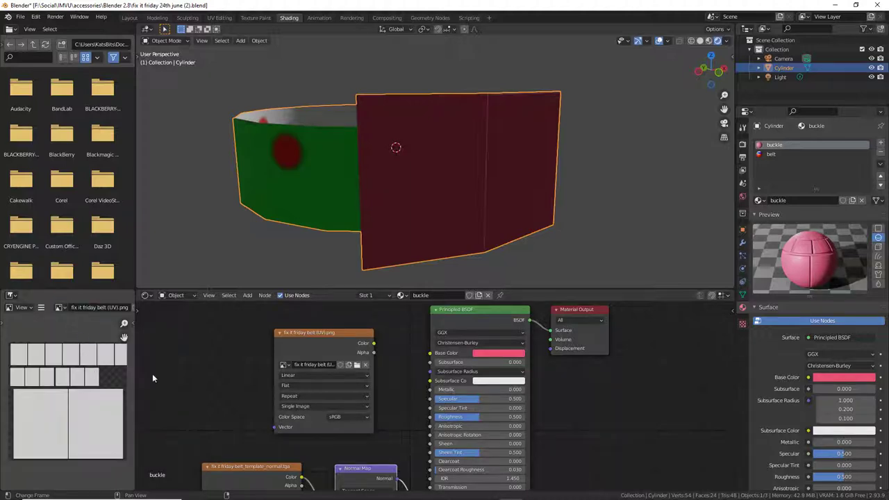
Reload fix it friday belt (UV).png in the buckle's image texture node and reconnect its Color output to Base Color.
{"action": "left_click", "coordinate": [357, 369]}
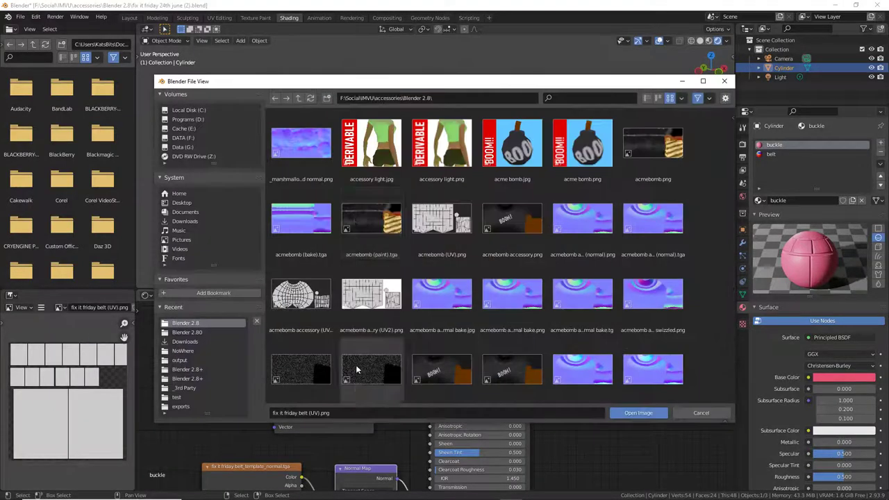
{"action": "scroll", "coordinate": [652, 229], "scroll_direction": "down", "scroll_amount": 5}
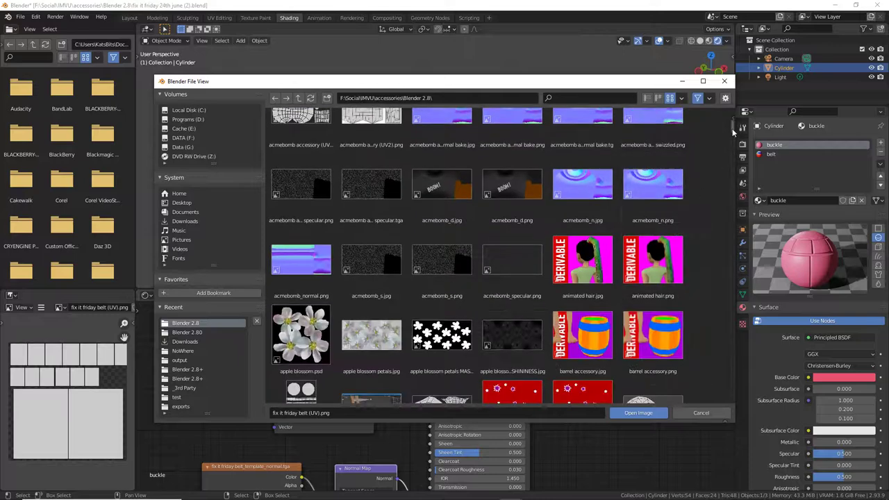
{"action": "scroll", "coordinate": [727, 267], "scroll_direction": "down", "scroll_amount": 15}
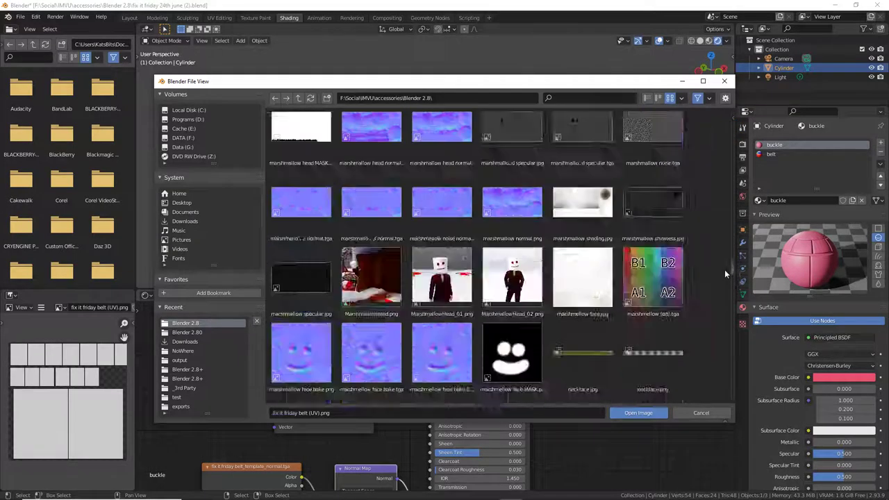
{"action": "scroll", "coordinate": [724, 267], "scroll_direction": "up", "scroll_amount": 8}
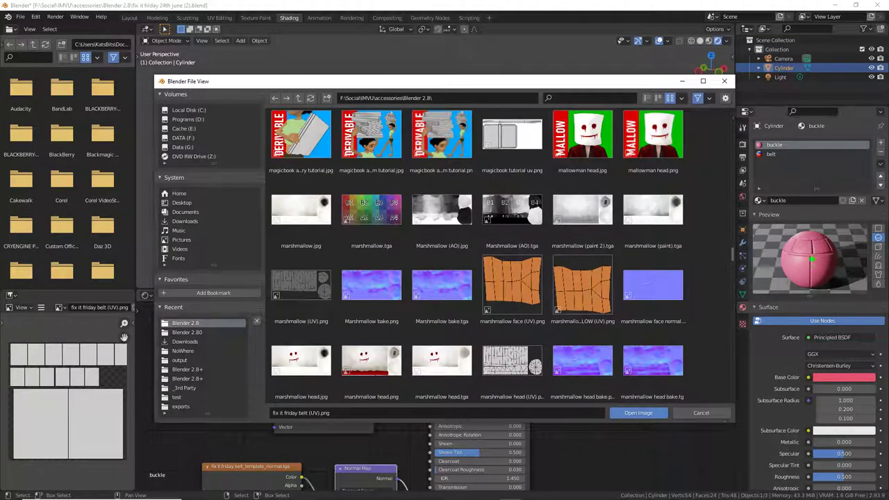
{"action": "mouse_move", "coordinate": [811, 260]}
{"action": "left_mouse_down"}
{"action": "mouse_move", "coordinate": [804, 285]}
{"action": "mouse_move", "coordinate": [827, 288]}
{"action": "mouse_move", "coordinate": [818, 291]}
{"action": "mouse_move", "coordinate": [803, 263]}
{"action": "mouse_move", "coordinate": [828, 284]}
{"action": "left_mouse_up"}
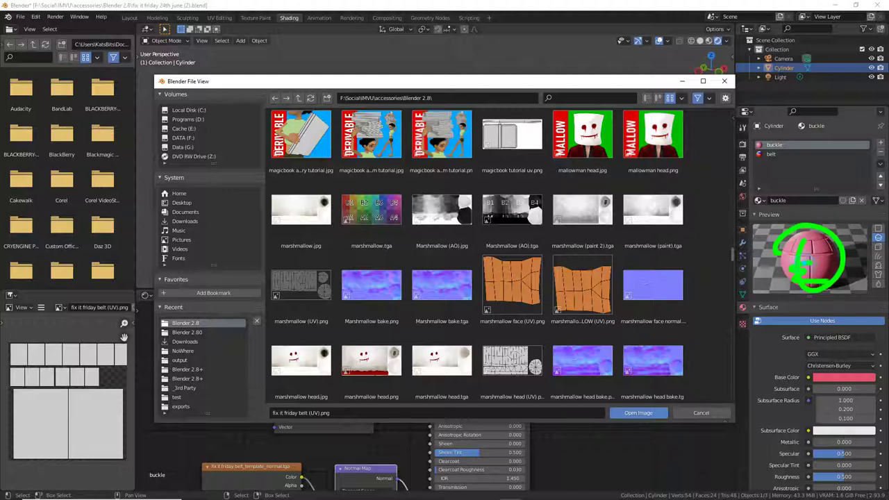
{"action": "scroll", "coordinate": [486, 278], "scroll_direction": "down", "scroll_amount": 2}
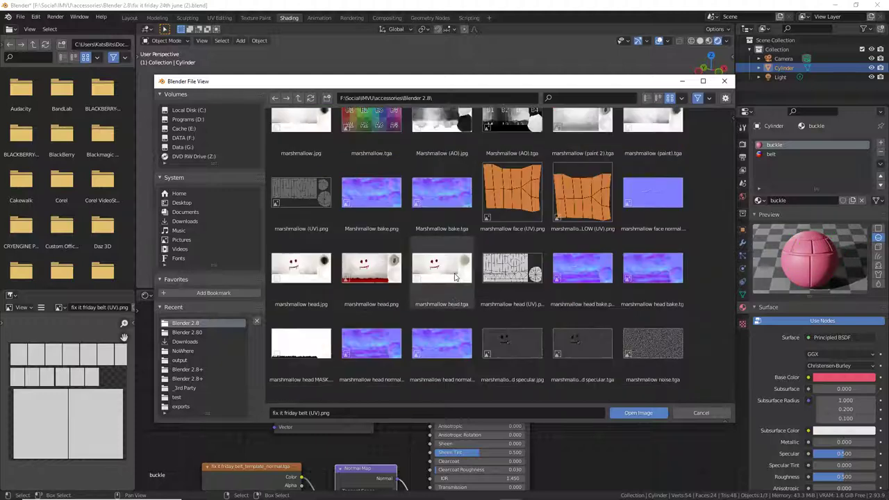
{"action": "scroll", "coordinate": [465, 259], "scroll_direction": "up", "scroll_amount": 6}
{"action": "scroll", "coordinate": [464, 255], "scroll_direction": "down", "scroll_amount": 2}
{"action": "scroll", "coordinate": [463, 251], "scroll_direction": "up", "scroll_amount": 8}
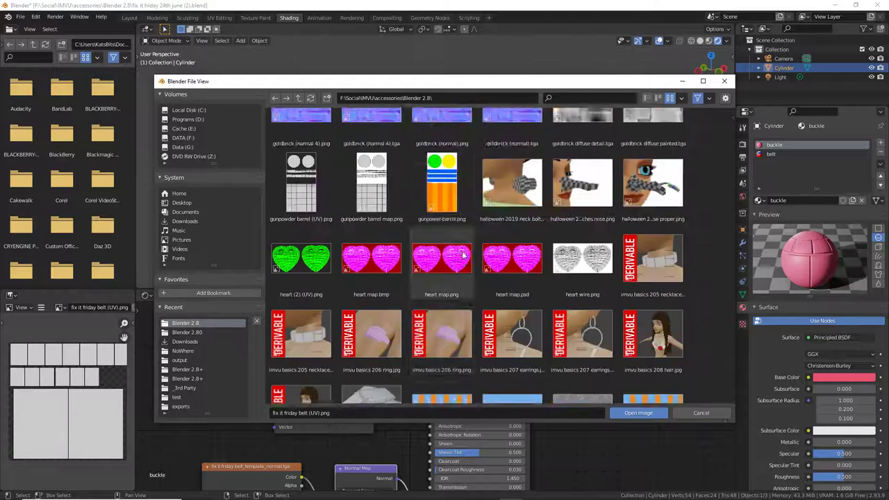
{"action": "scroll", "coordinate": [461, 249], "scroll_direction": "up", "scroll_amount": 3}
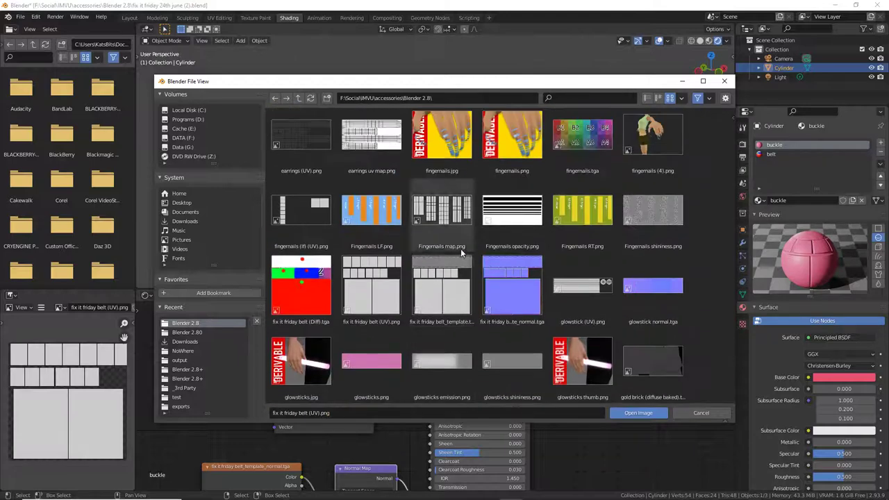
{"action": "left_click", "coordinate": [366, 284]}
{"action": "left_click", "coordinate": [648, 413]}
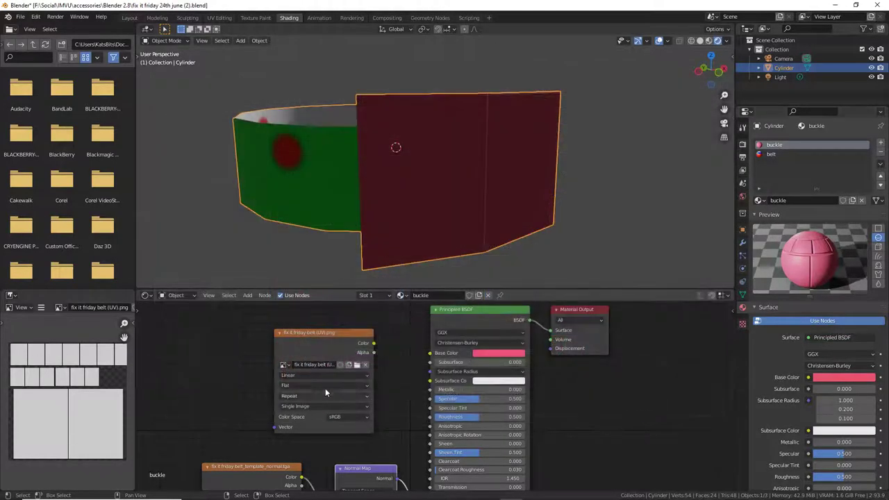
{"action": "left_click_drag", "start_coordinate": [373, 343], "coordinate": [430, 352]}
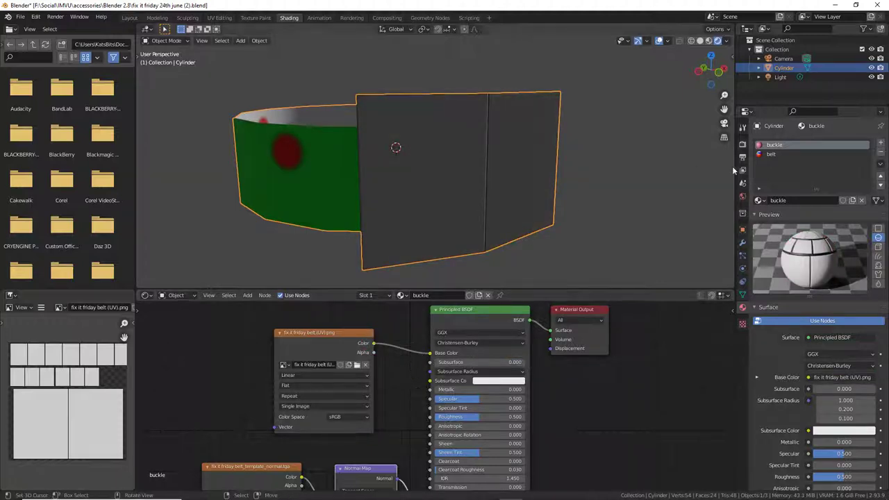
In the belt material, add an Image Texture node below the existing one and connect its Color output to the shader's Normal input.
{"action": "left_click", "coordinate": [771, 154]}
{"action": "middle_click_drag", "start_coordinate": [310, 430], "coordinate": [314, 355]}
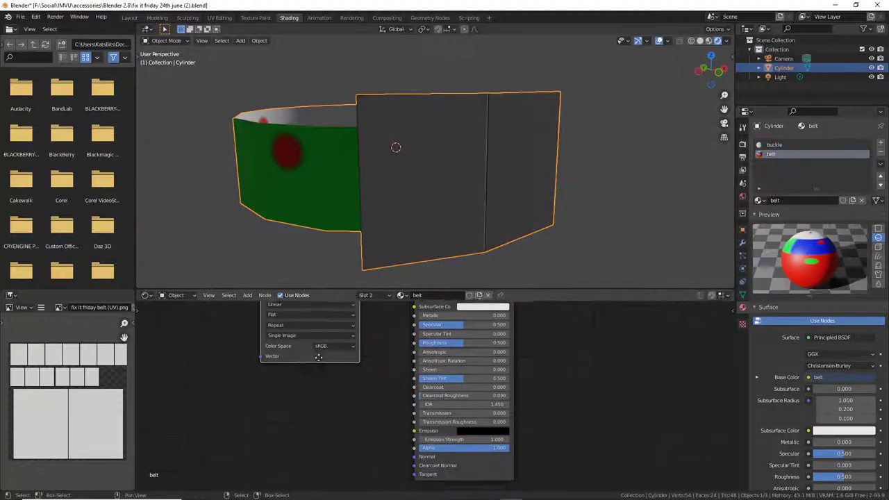
{"action": "middle_click_drag", "start_coordinate": [247, 377], "coordinate": [250, 350]}
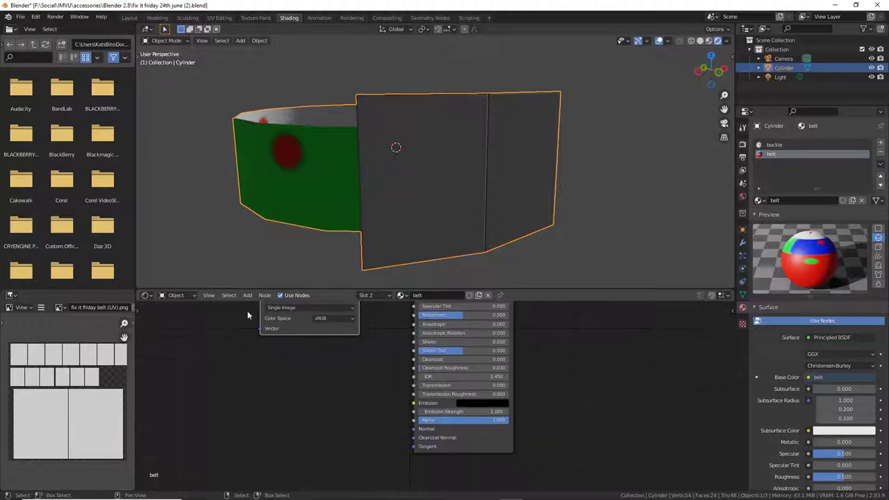
{"action": "left_click", "coordinate": [247, 295]}
{"action": "mouse_move", "coordinate": [258, 349]}
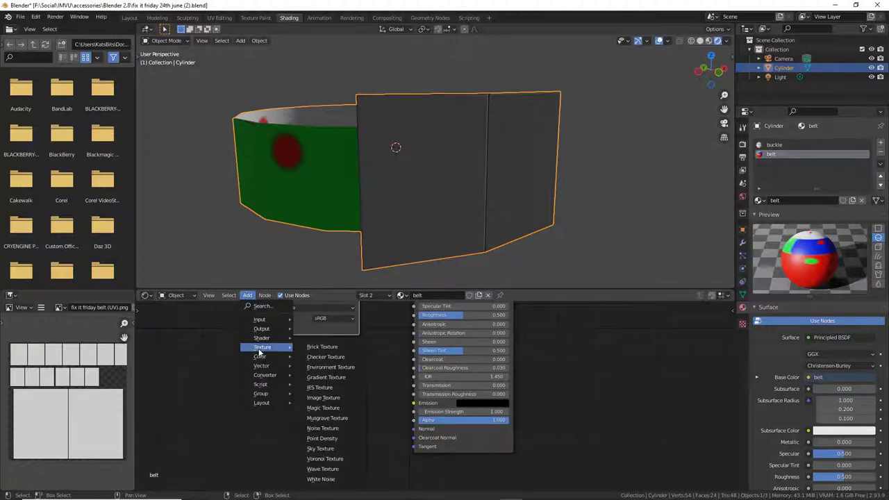
{"action": "left_click", "coordinate": [323, 398]}
{"action": "left_click", "coordinate": [257, 354]}
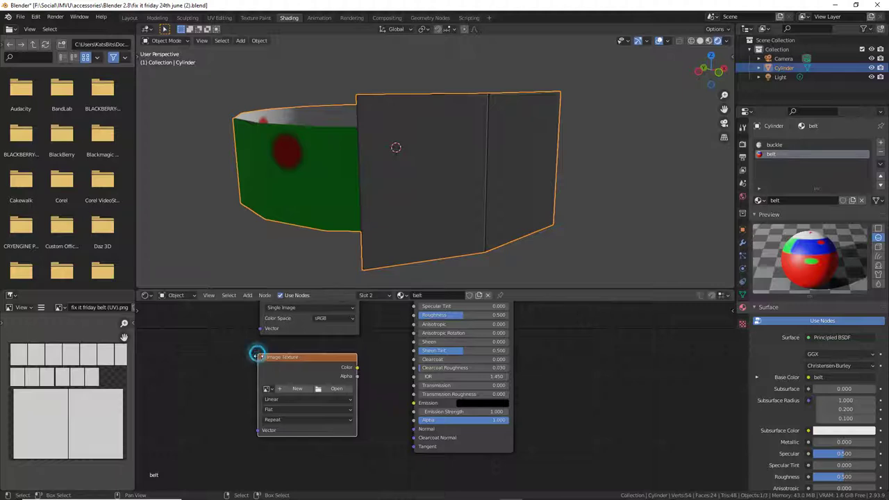
{"action": "left_click_drag", "start_coordinate": [356, 375], "coordinate": [414, 428]}
{"action": "left_click_drag", "start_coordinate": [321, 361], "coordinate": [266, 383]}
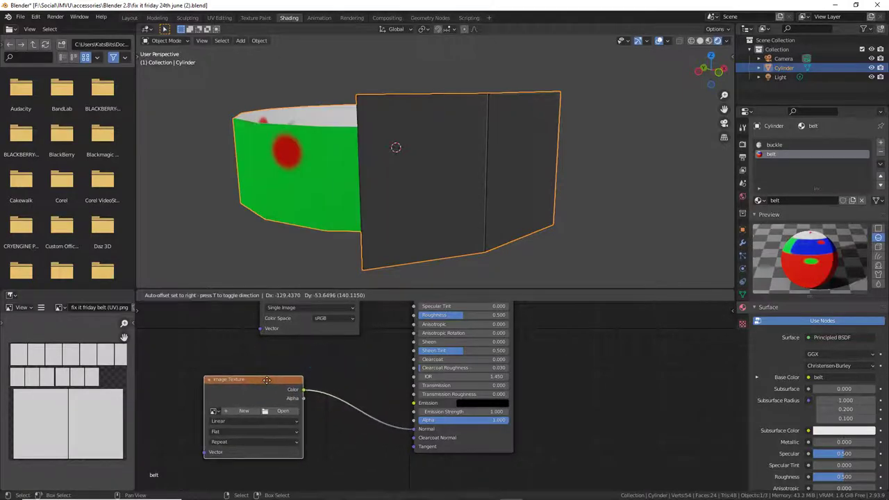
Assign fix it friday belt_template_normal.tga to the belt material's new image texture node and check the belt's side.
{"action": "middle_click_drag", "start_coordinate": [333, 409], "coordinate": [400, 384]}
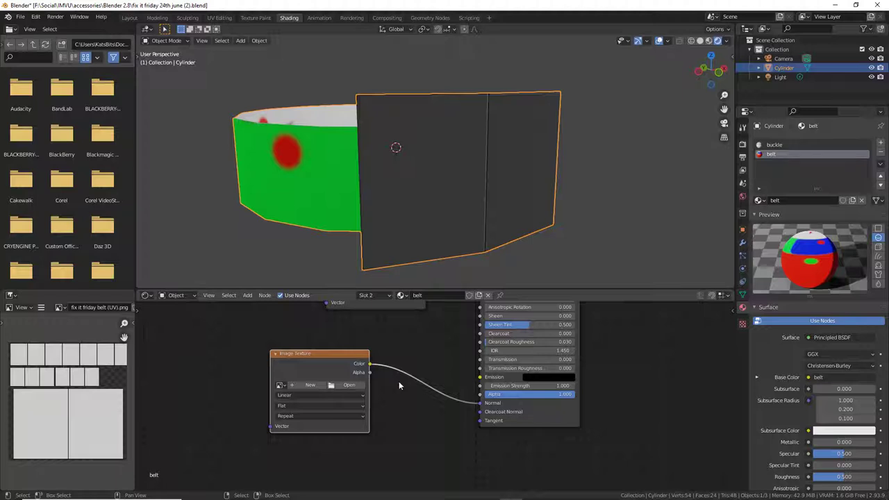
{"action": "left_click", "coordinate": [279, 384]}
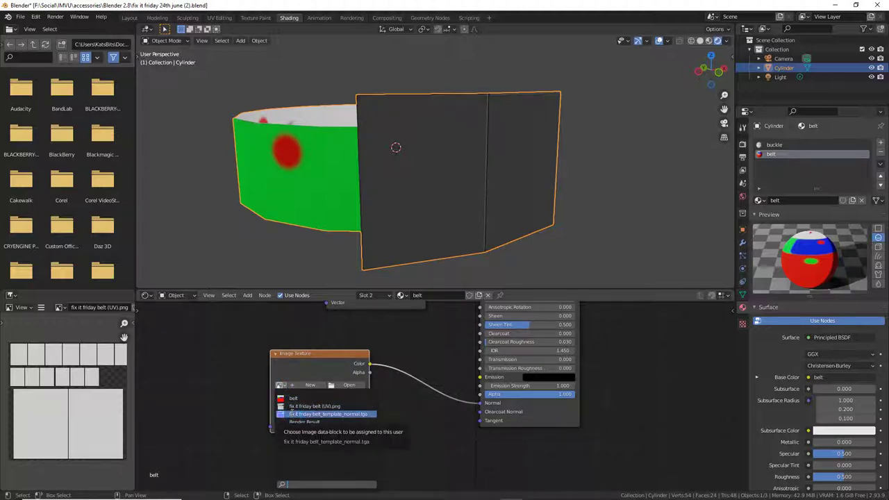
{"action": "left_click", "coordinate": [291, 413]}
{"action": "middle_click_drag", "start_coordinate": [265, 183], "coordinate": [421, 202]}
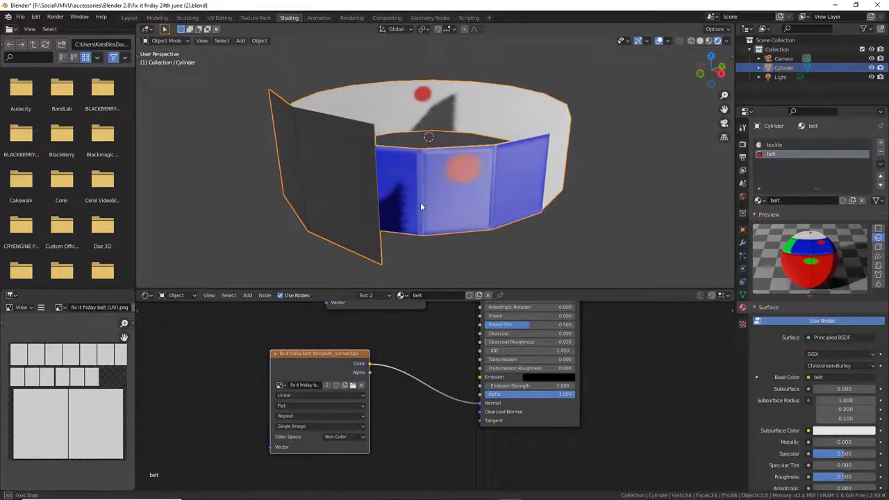
Insert a Normal Map node between the belt_template_normal texture and the belt shader's Normal input.
{"action": "left_click", "coordinate": [247, 295]}
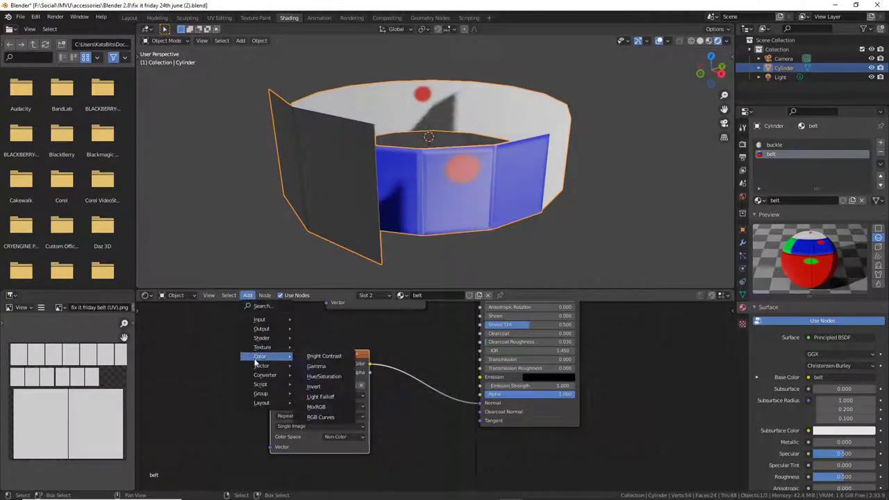
{"action": "mouse_move", "coordinate": [261, 366]}
{"action": "left_click", "coordinate": [318, 406]}
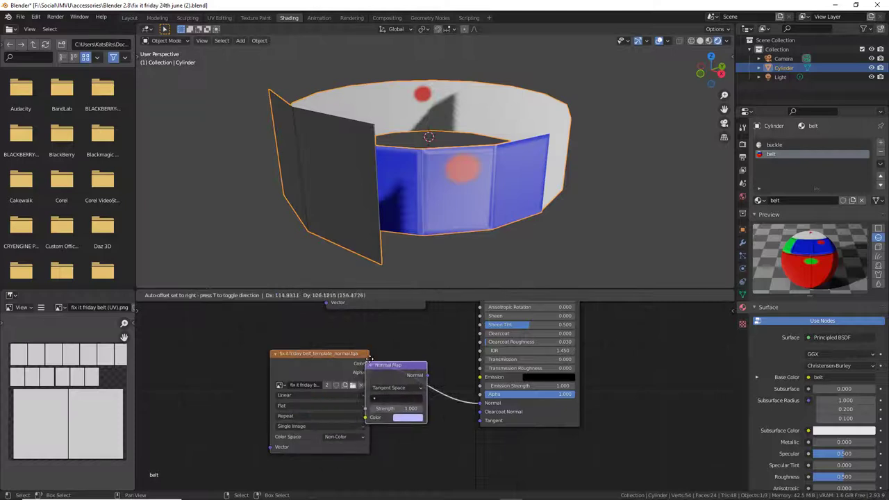
Insert the Normal Map node between the normal texture's color output and the Principled BSDF's normal input, and inspect the belt.
{"action": "left_click", "coordinate": [427, 378]}
{"action": "mouse_move", "coordinate": [444, 236]}
{"action": "middle_mouse_down"}
{"action": "mouse_move", "coordinate": [452, 222]}
{"action": "mouse_move", "coordinate": [414, 144]}
{"action": "mouse_move", "coordinate": [389, 149]}
{"action": "mouse_move", "coordinate": [354, 139]}
{"action": "mouse_move", "coordinate": [343, 148]}
{"action": "middle_mouse_up"}
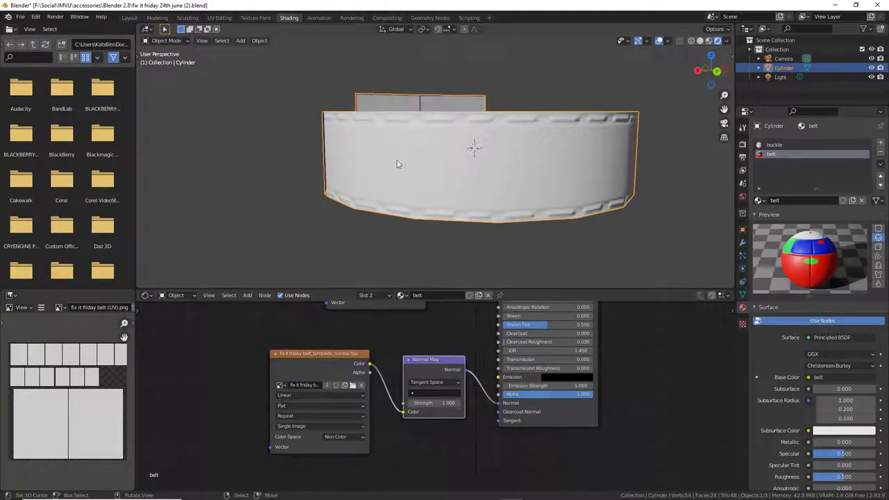
{"action": "middle_click_drag", "start_coordinate": [396, 164], "coordinate": [364, 161]}
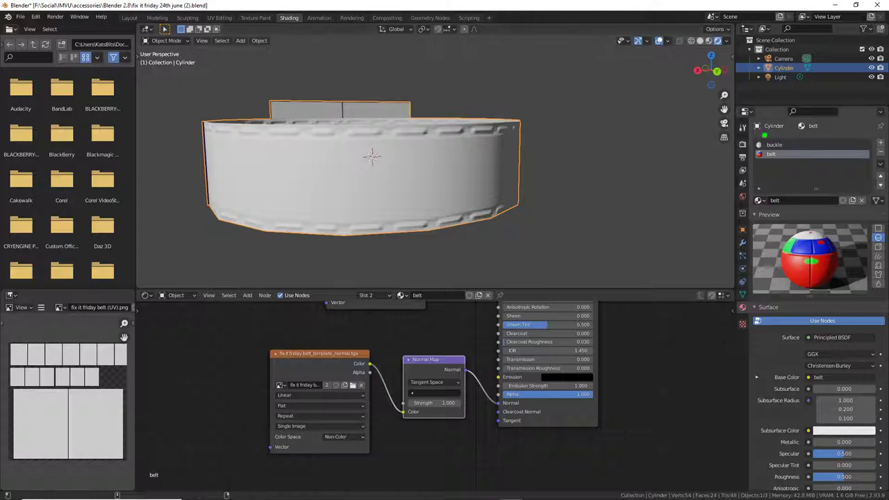
{"action": "mouse_move", "coordinate": [737, 127]}
{"action": "left_mouse_down"}
{"action": "mouse_move", "coordinate": [795, 147]}
{"action": "mouse_move", "coordinate": [736, 126]}
{"action": "left_mouse_up"}
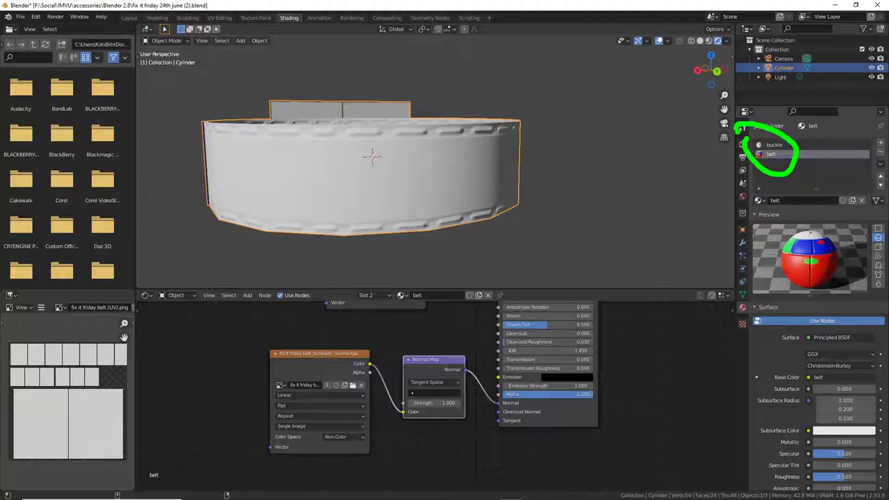
{"action": "left_click_drag", "start_coordinate": [670, 146], "coordinate": [720, 145]}
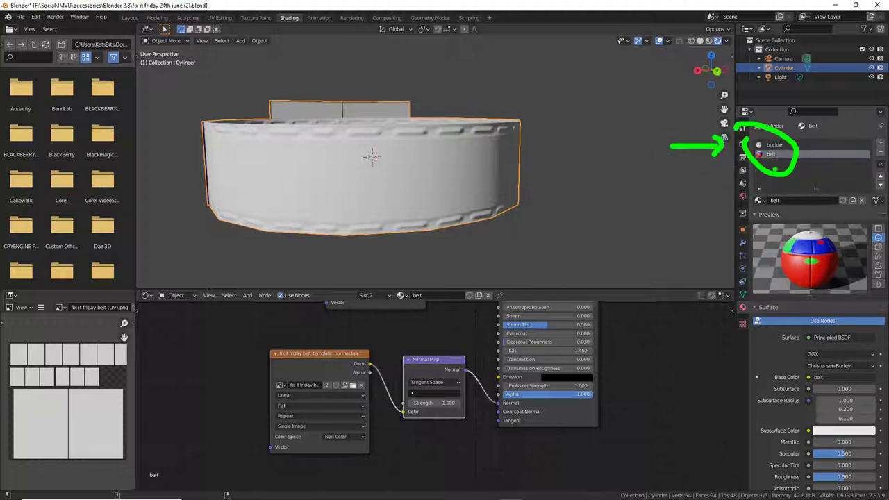
{"action": "mouse_move", "coordinate": [754, 129]}
{"action": "left_mouse_down"}
{"action": "mouse_move", "coordinate": [764, 122]}
{"action": "mouse_move", "coordinate": [801, 146]}
{"action": "left_mouse_up"}
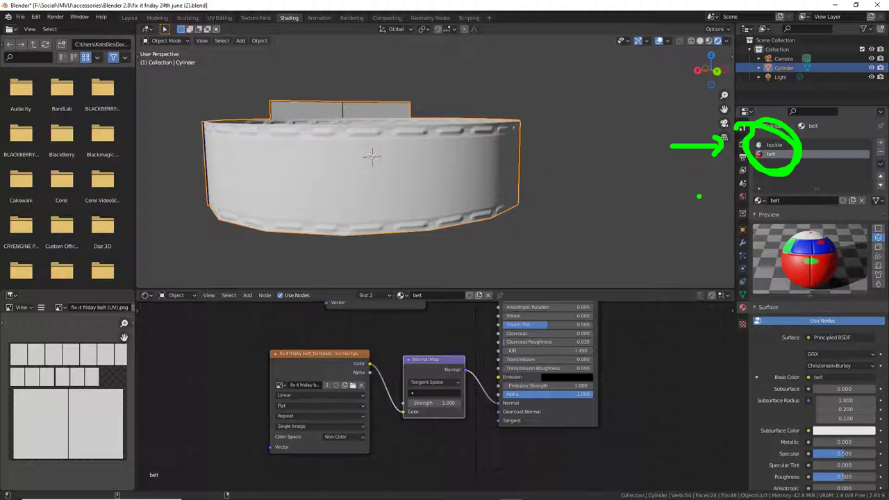
Assign fix it friday belt (UV).png to the belt material's base color image texture and inspect the stitching along the belt.
{"action": "middle_click_drag", "start_coordinate": [482, 164], "coordinate": [418, 171]}
{"action": "middle_click_drag", "start_coordinate": [410, 177], "coordinate": [518, 166]}
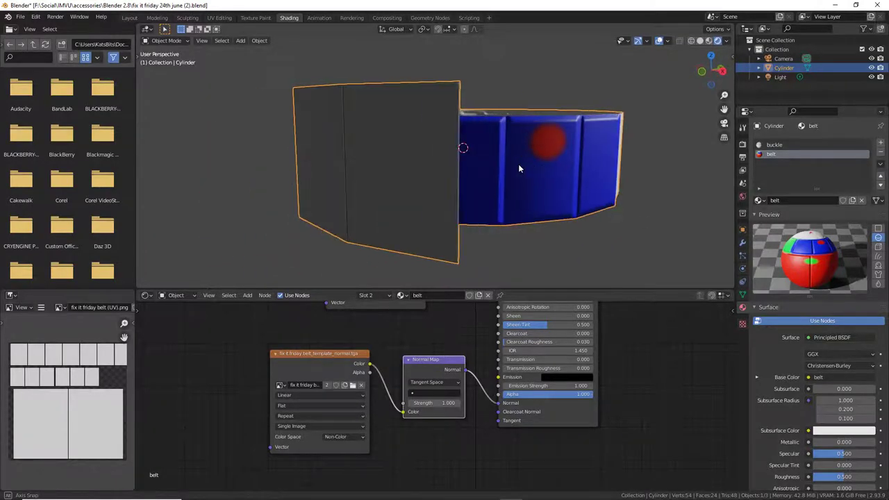
{"action": "middle_click_drag", "start_coordinate": [384, 338], "coordinate": [320, 461]}
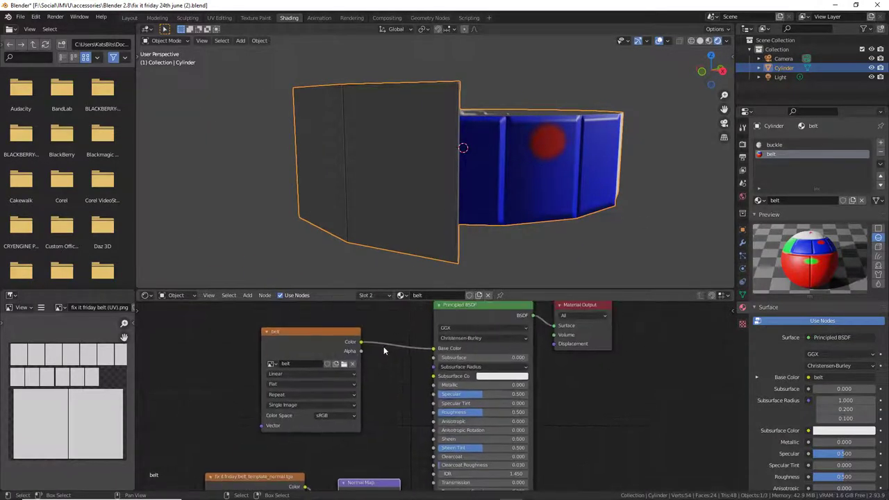
{"action": "left_click", "coordinate": [271, 363]}
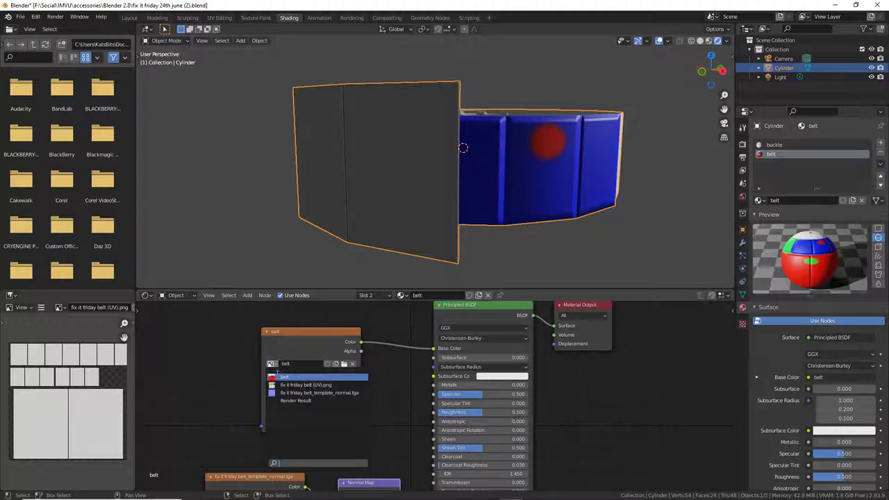
{"action": "left_click", "coordinate": [306, 385]}
{"action": "middle_click_drag", "start_coordinate": [445, 160], "coordinate": [483, 152]}
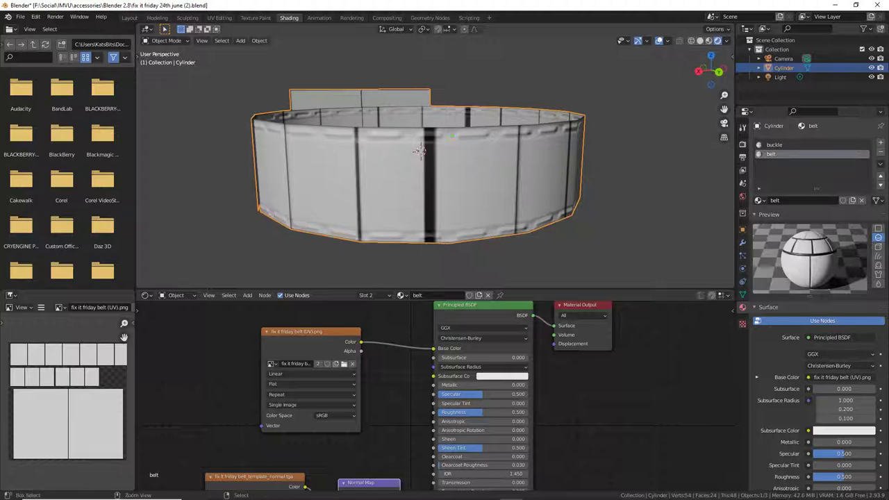
{"action": "mouse_move", "coordinate": [392, 141]}
{"action": "left_mouse_down"}
{"action": "mouse_move", "coordinate": [513, 138]}
{"action": "mouse_move", "coordinate": [590, 123]}
{"action": "left_mouse_up"}
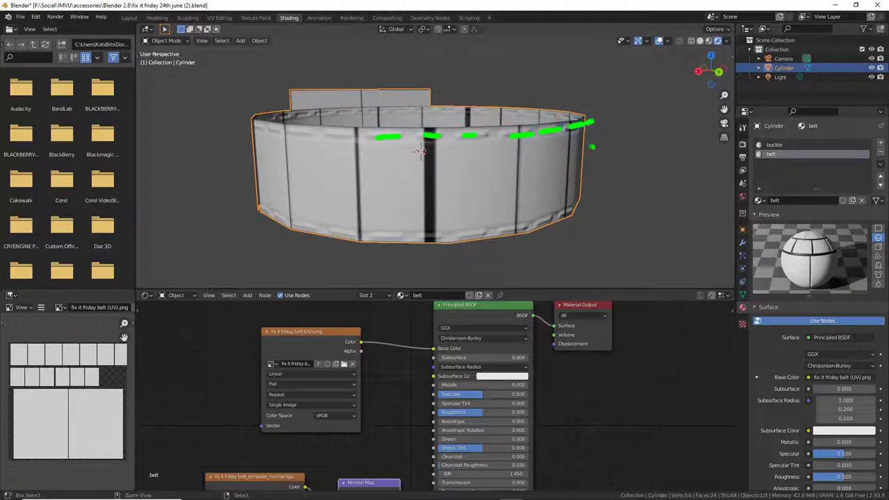
{"action": "mouse_move", "coordinate": [591, 149]}
{"action": "middle_mouse_down"}
{"action": "mouse_move", "coordinate": [508, 174]}
{"action": "mouse_move", "coordinate": [628, 170]}
{"action": "mouse_move", "coordinate": [618, 175]}
{"action": "middle_mouse_up"}
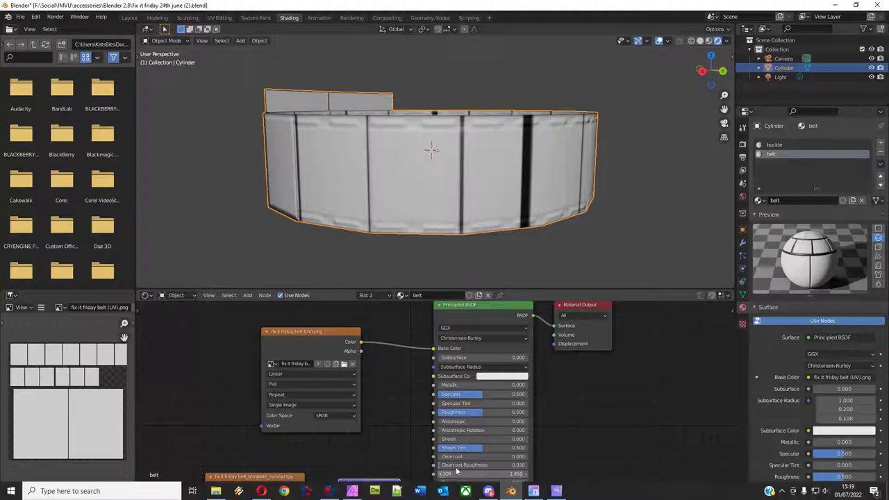
Switch to Affinity Photo and move the rectangle behind the upper stitching row into that row's rounded-rectangle group.
{"action": "left_click", "coordinate": [359, 481]}
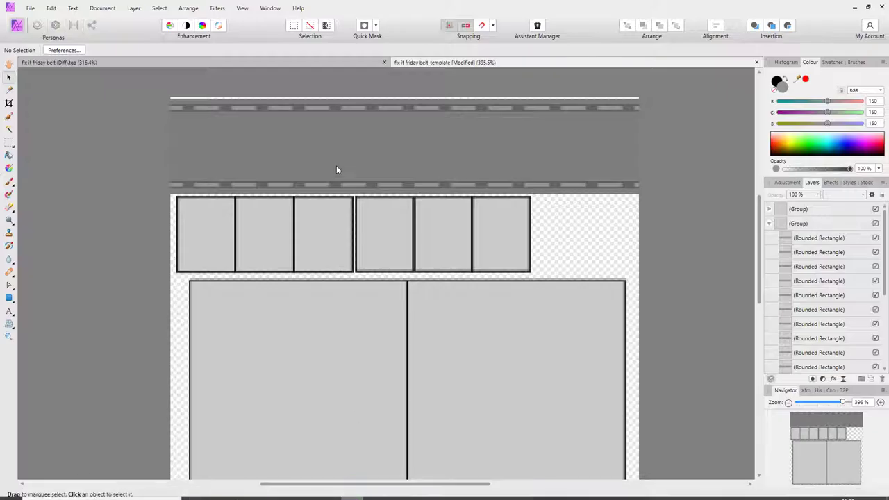
{"action": "scroll", "coordinate": [282, 118], "scroll_direction": "up", "scroll_amount": 1}
{"action": "left_click", "coordinate": [264, 123]}
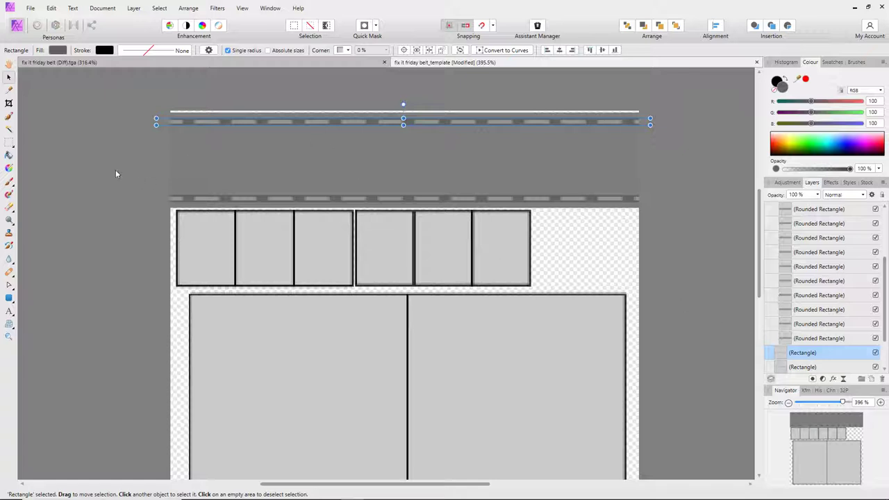
{"action": "left_click_drag", "start_coordinate": [118, 159], "coordinate": [736, 88]}
{"action": "scroll", "coordinate": [792, 333], "scroll_direction": "up", "scroll_amount": 2}
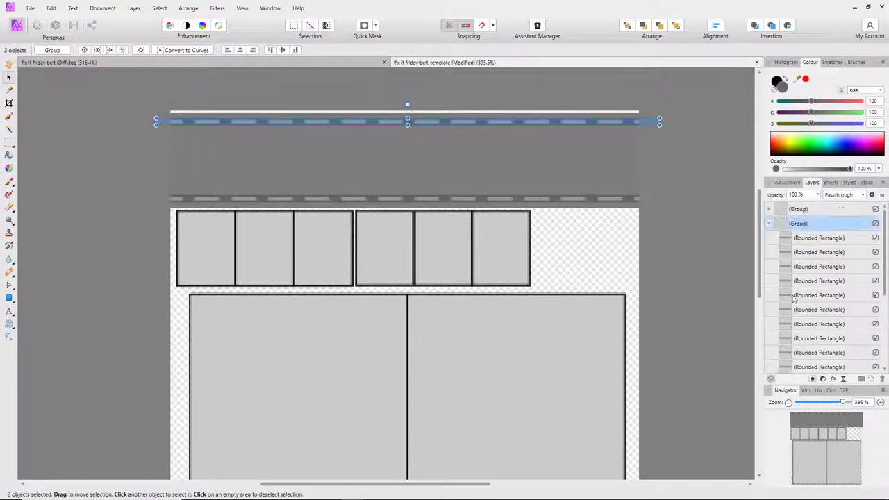
{"action": "left_click", "coordinate": [769, 226]}
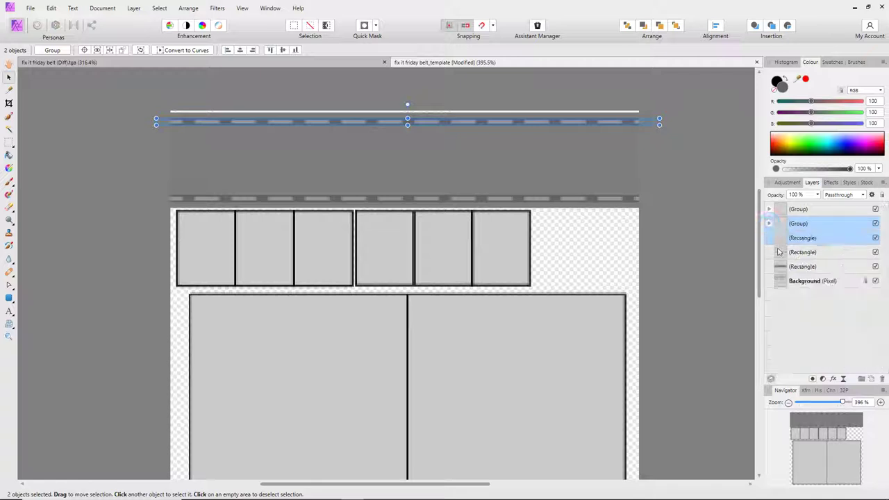
{"action": "left_click", "coordinate": [780, 239]}
{"action": "mouse_move", "coordinate": [780, 239]}
{"action": "left_mouse_down"}
{"action": "mouse_move", "coordinate": [778, 229]}
{"action": "mouse_move", "coordinate": [790, 228]}
{"action": "mouse_move", "coordinate": [774, 229]}
{"action": "left_mouse_up"}
{"action": "left_click", "coordinate": [770, 224]}
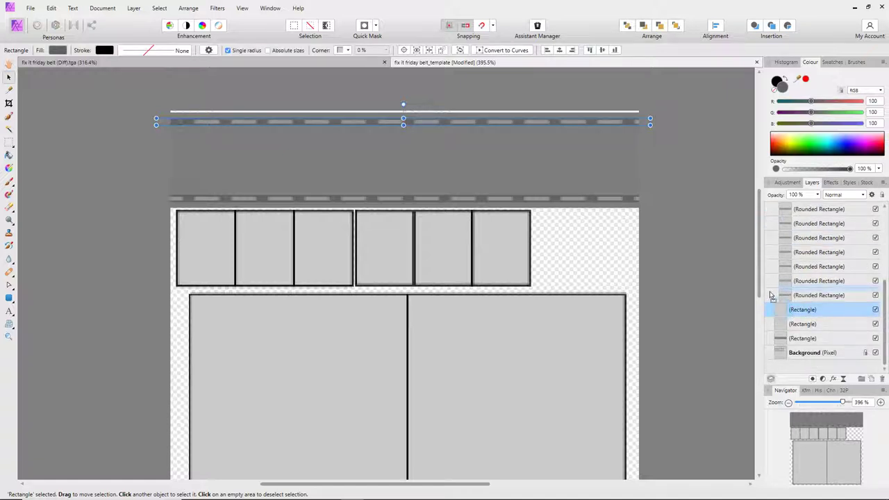
{"action": "left_click_drag", "start_coordinate": [770, 304], "coordinate": [780, 324]}
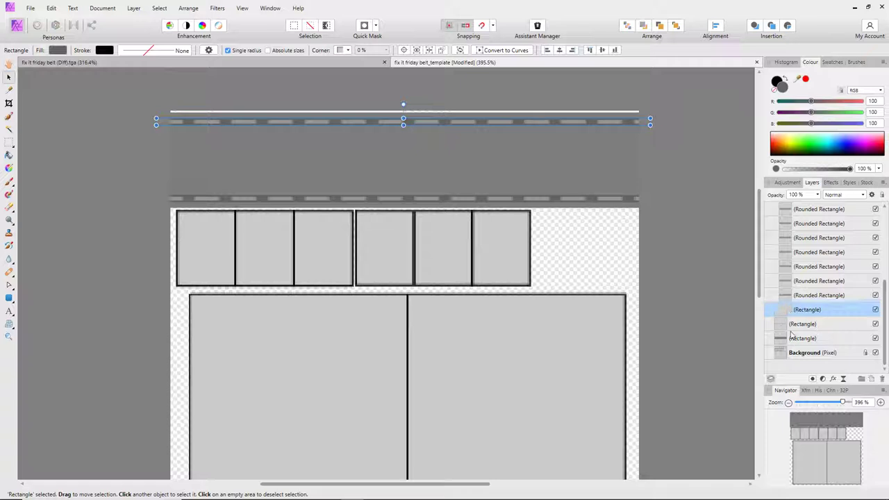
{"action": "scroll", "coordinate": [787, 268], "scroll_direction": "up", "scroll_amount": 5}
{"action": "left_click", "coordinate": [768, 224]}
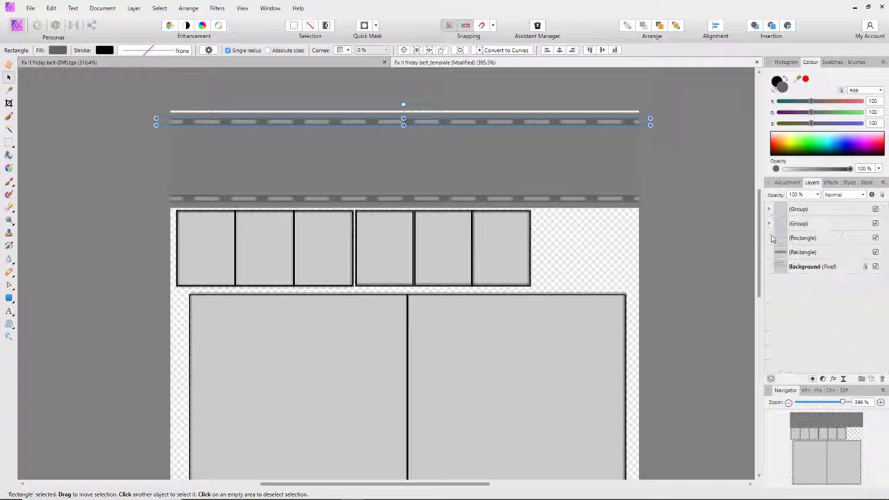
Move the rectangle behind the lower stitching row into the lower row's rounded-rectangle group.
{"action": "left_click", "coordinate": [768, 210]}
{"action": "scroll", "coordinate": [783, 299], "scroll_direction": "down", "scroll_amount": 3}
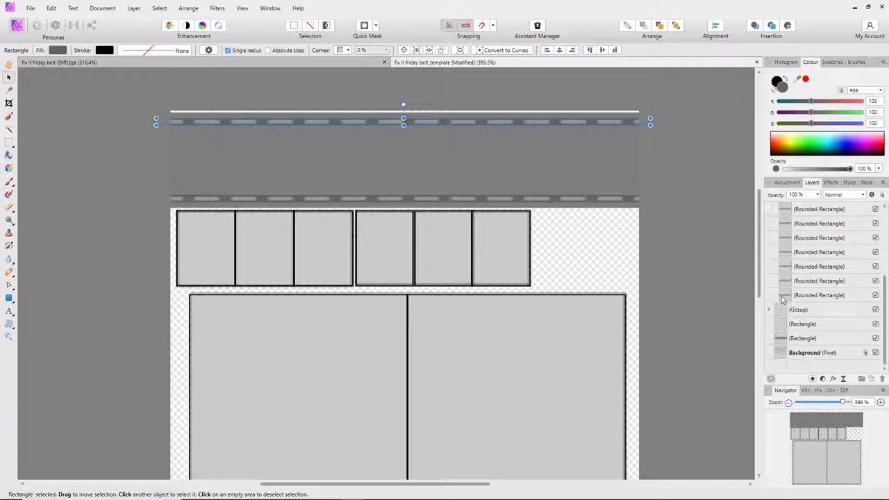
{"action": "left_click_drag", "start_coordinate": [781, 328], "coordinate": [776, 305]}
{"action": "scroll", "coordinate": [781, 312], "scroll_direction": "up", "scroll_amount": 5}
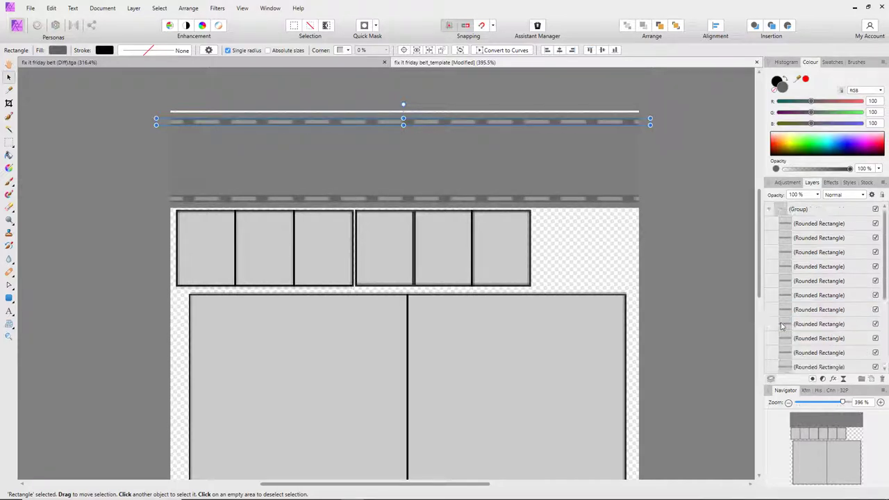
{"action": "left_click", "coordinate": [769, 210]}
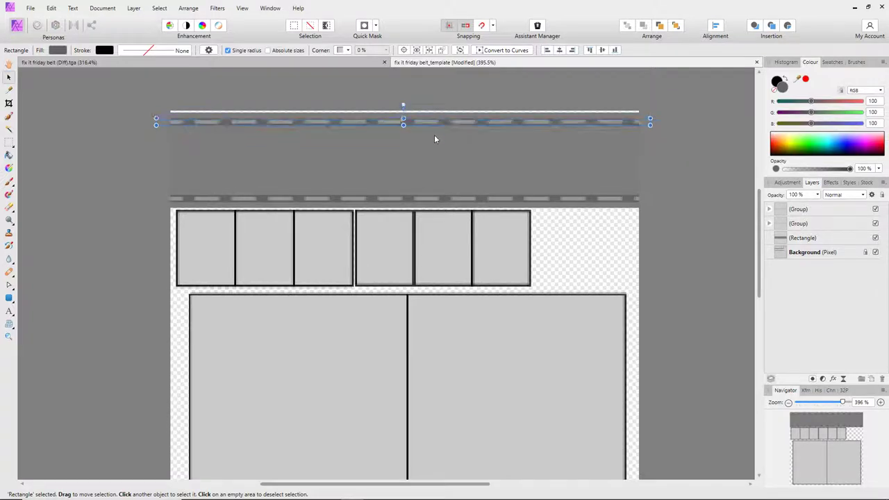
Nudge the lower stitching group up, and the upper stitching group down and slightly left, away from the belt's edges.
{"action": "left_click", "coordinate": [791, 210]}
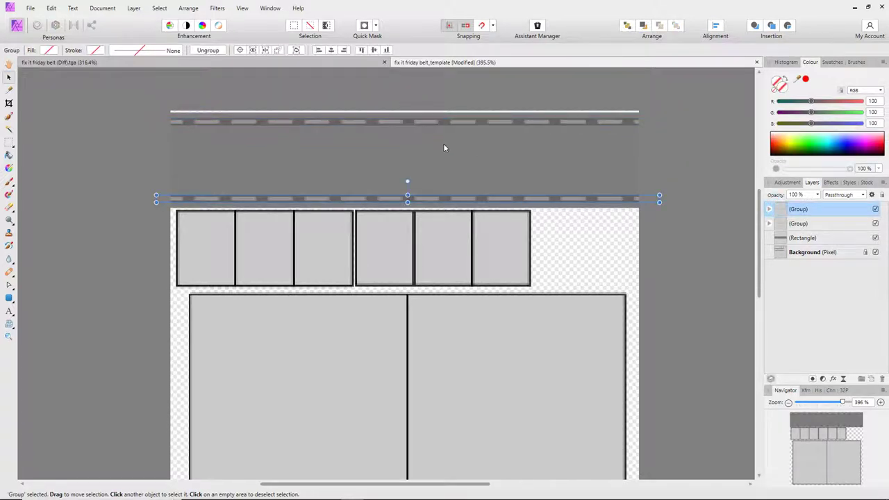
{"action": "left_click", "coordinate": [453, 122]}
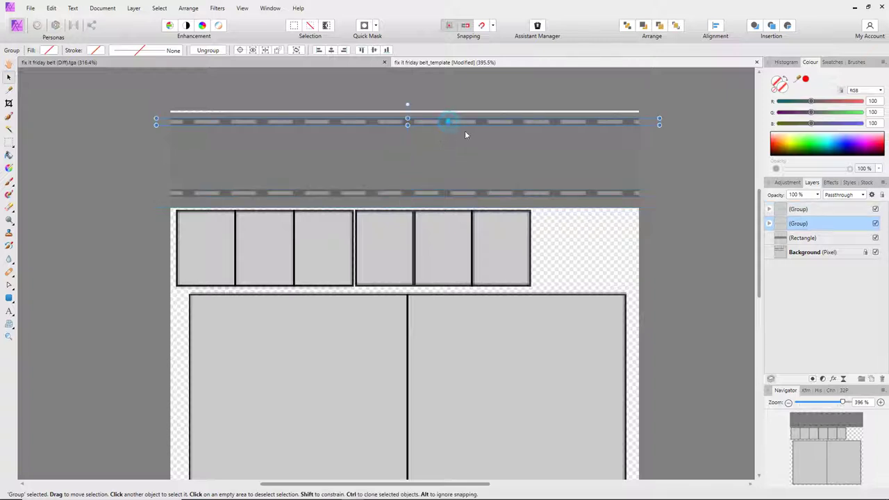
{"action": "key", "text": "Down"}
{"action": "key", "text": "Down"}
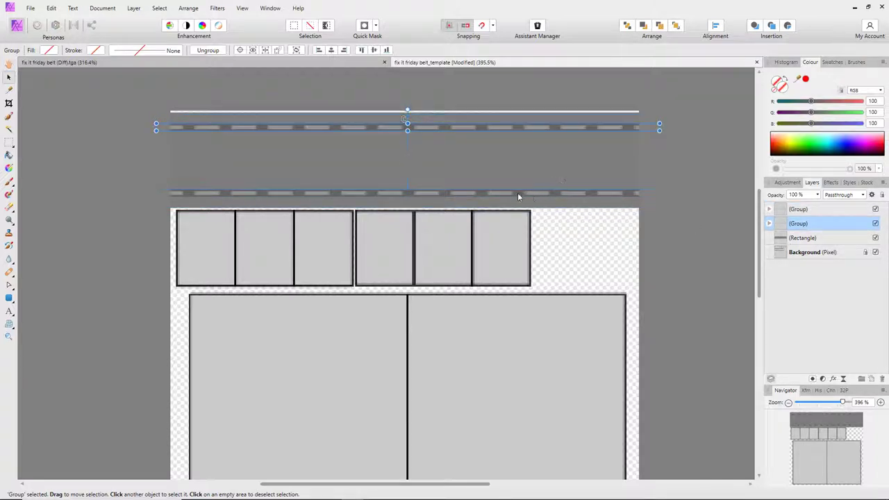
{"action": "key", "text": "Left"}
{"action": "key", "text": "Right"}
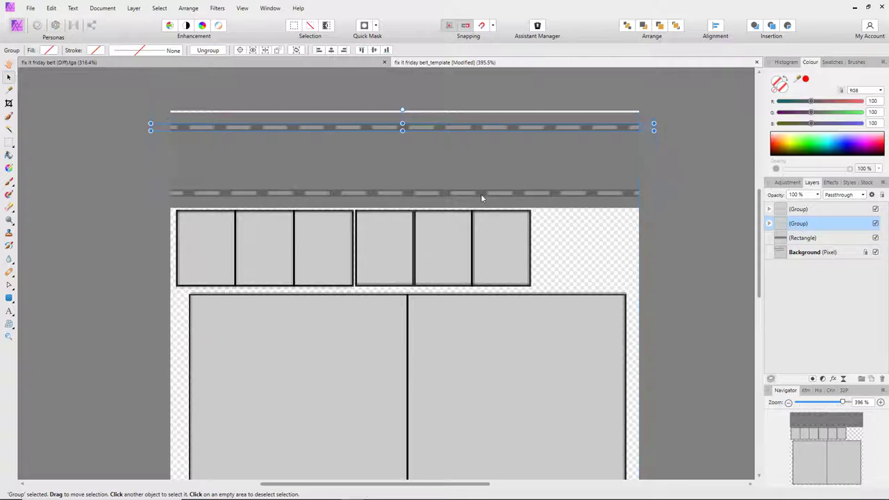
Nudge the lower stitching group left to line up with the upper row, and slightly further up.
{"action": "left_click", "coordinate": [481, 196]}
{"action": "key", "text": "Left"}
{"action": "key", "text": "Left"}
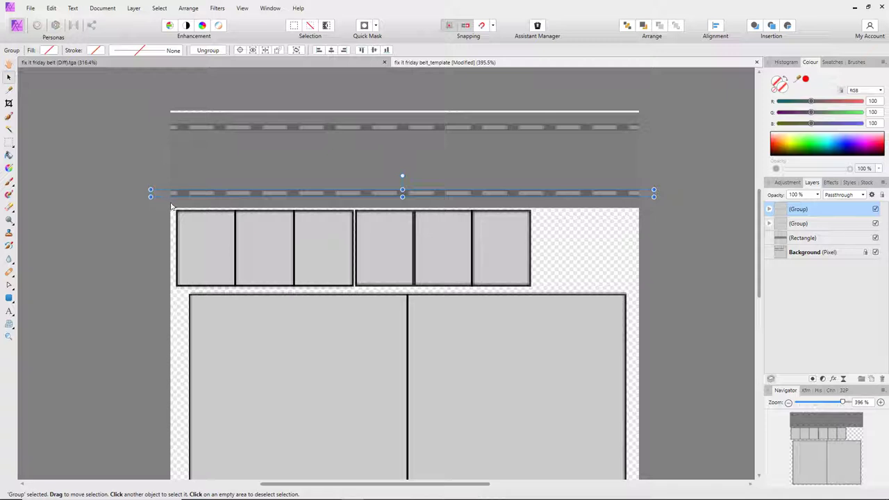
{"action": "key", "text": "Up"}
Switch to Blender and examine how the stitching sits along the edges of the belt model.
{"action": "mouse_move", "coordinate": [442, 494]}
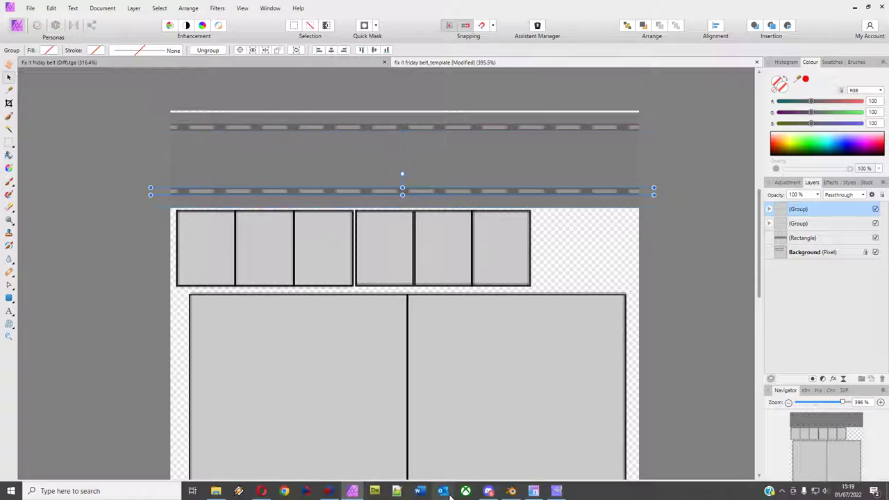
{"action": "left_click", "coordinate": [511, 492]}
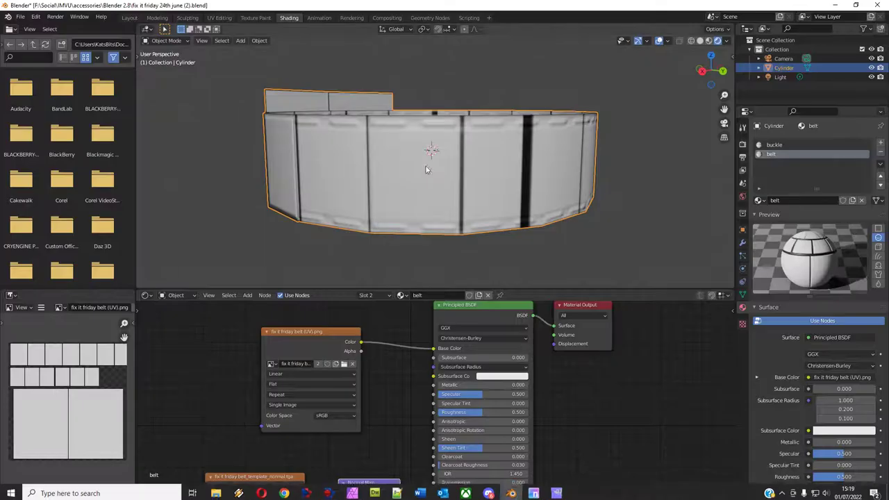
{"action": "middle_click_drag", "start_coordinate": [445, 167], "coordinate": [295, 190]}
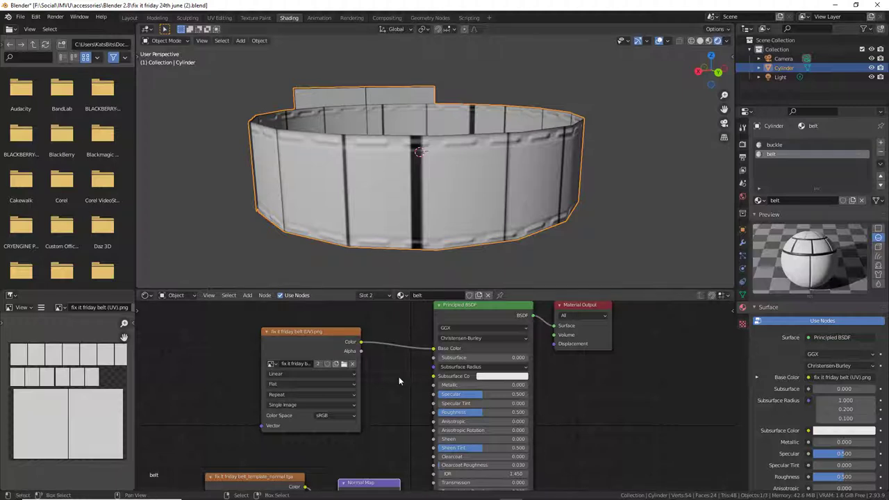
Switch to Affinity Photo and save the edited template as a new copy named fix it friday belt_template (2).afphoto.
{"action": "mouse_move", "coordinate": [396, 494]}
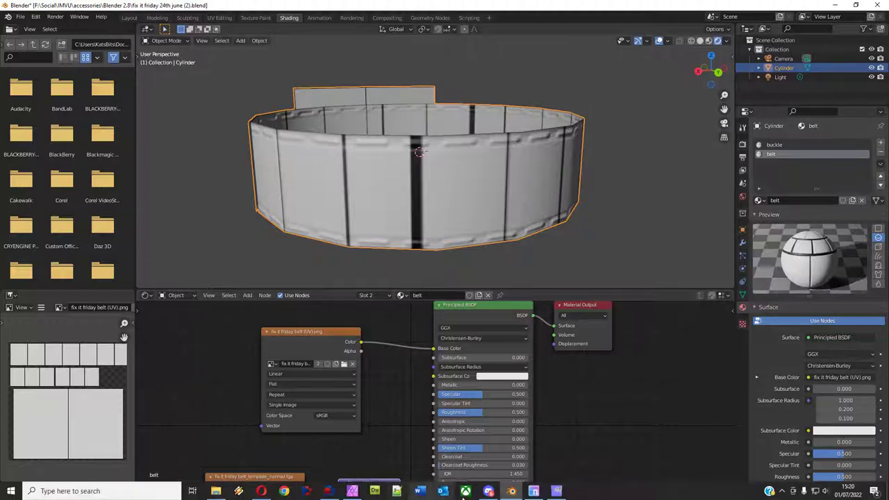
{"action": "left_click", "coordinate": [352, 491]}
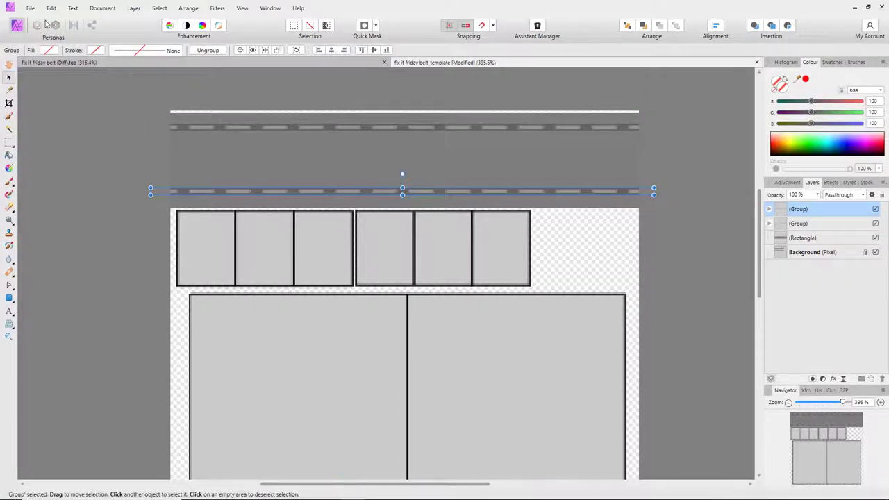
{"action": "left_click", "coordinate": [30, 8]}
{"action": "left_click", "coordinate": [56, 154]}
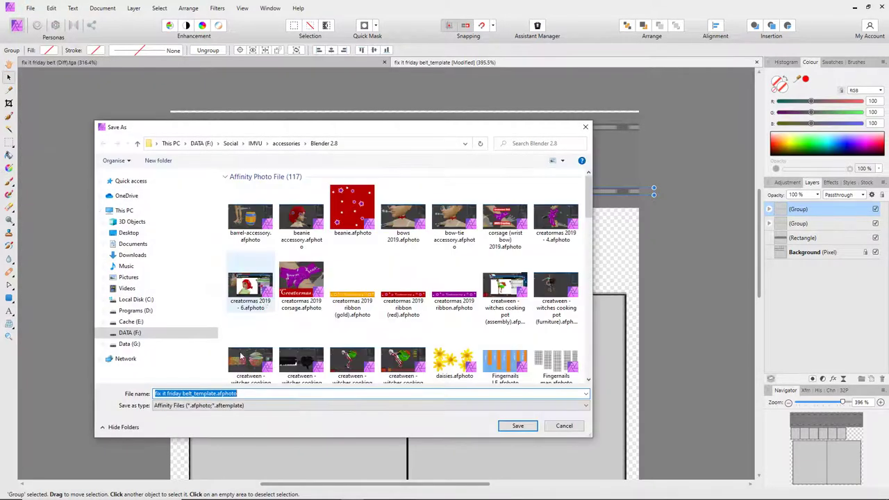
{"action": "left_click", "coordinate": [216, 393]}
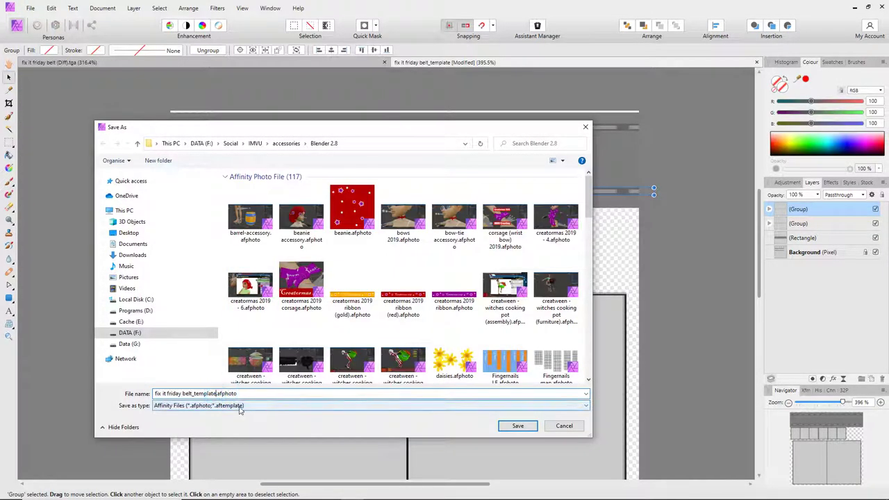
{"action": "type", "text": "(2)"}
{"action": "key", "text": "Return"}
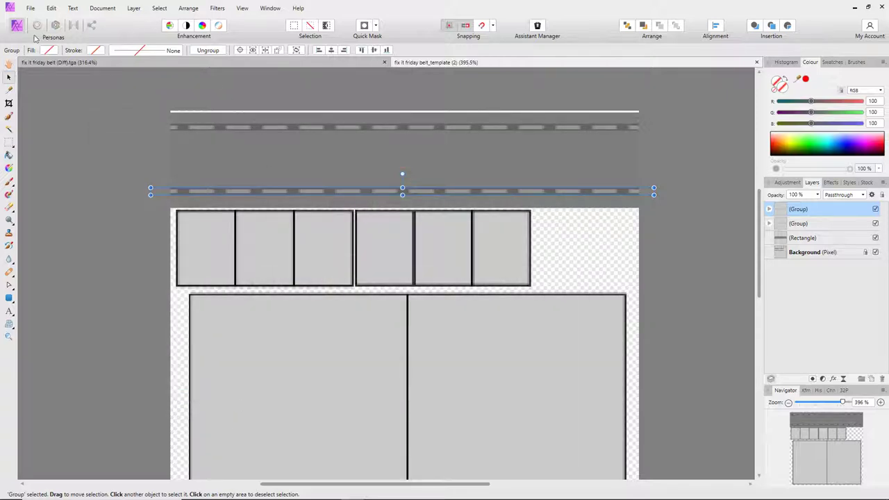
Export the whole template as a 256 px TGA named fix it friday belt_template (2).tga in the Blender 2.8 folder.
{"action": "left_click", "coordinate": [30, 8]}
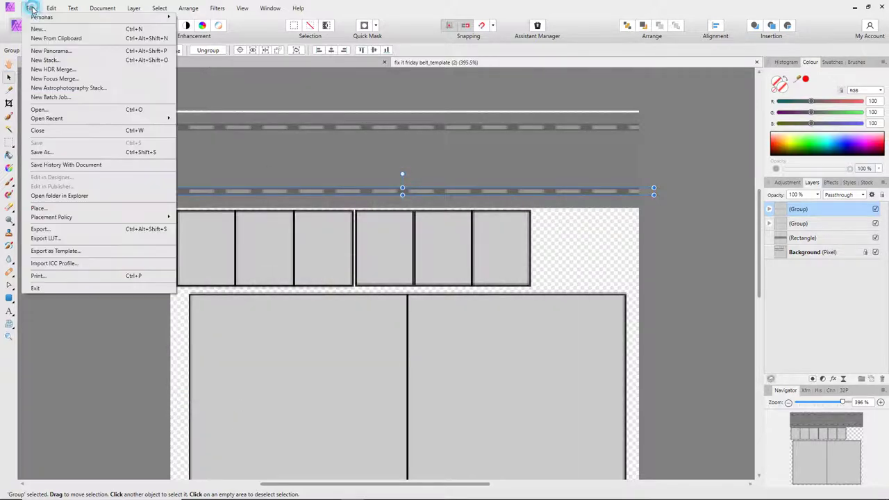
{"action": "left_click", "coordinate": [48, 231]}
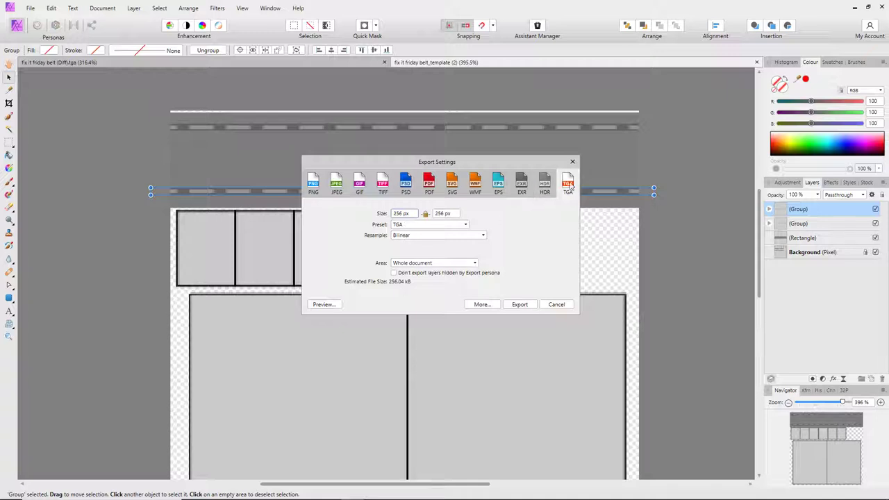
{"action": "left_click_drag", "start_coordinate": [573, 179], "coordinate": [565, 188]}
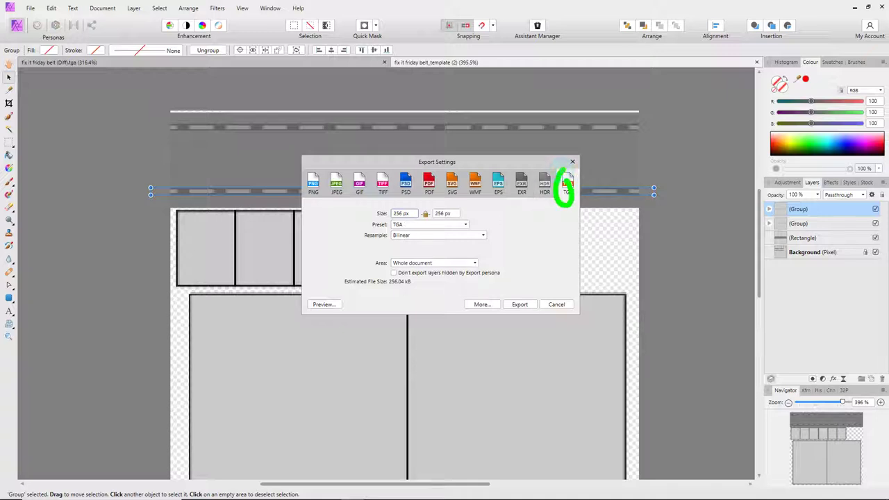
{"action": "left_click", "coordinate": [519, 304]}
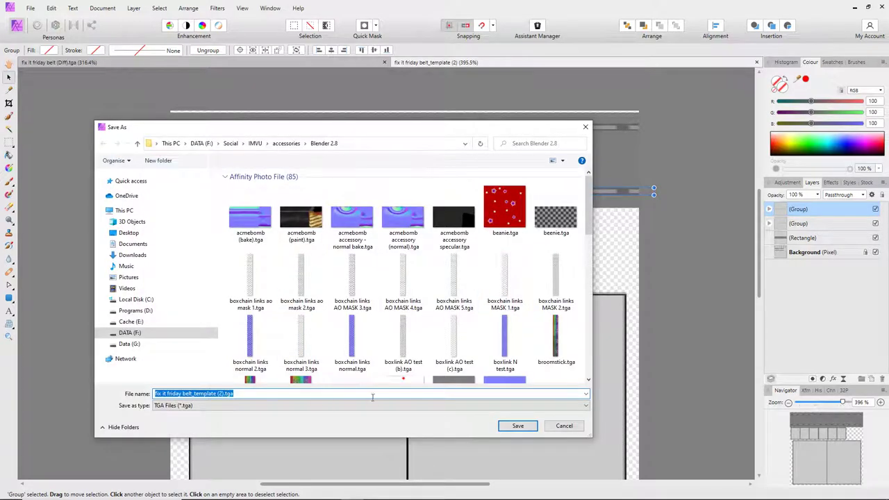
{"action": "left_click", "coordinate": [518, 428]}
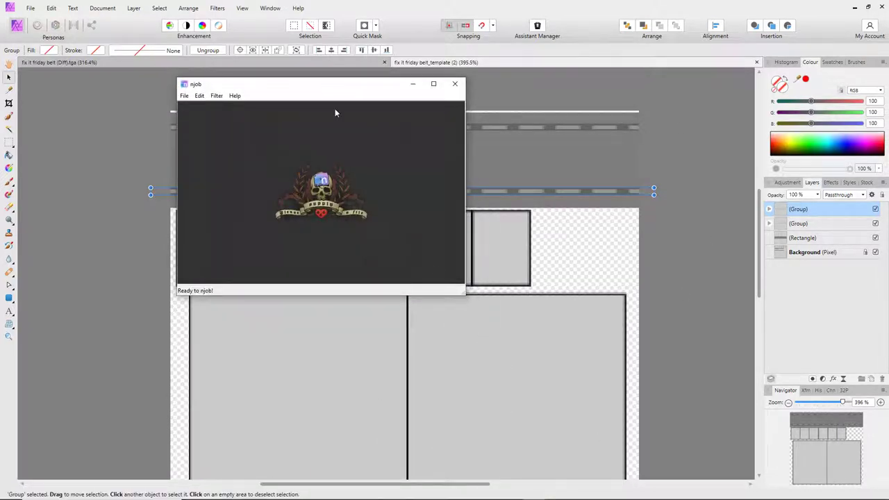
Switch to njob, load fix it friday belt_template (2).tga into it and enlarge its window.
{"action": "left_click", "coordinate": [559, 491]}
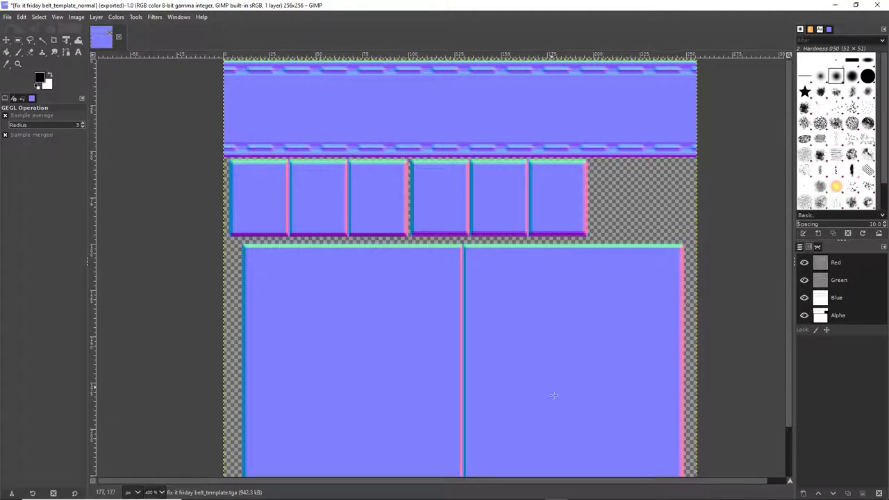
{"action": "mouse_move", "coordinate": [504, 493]}
{"action": "left_click", "coordinate": [533, 491]}
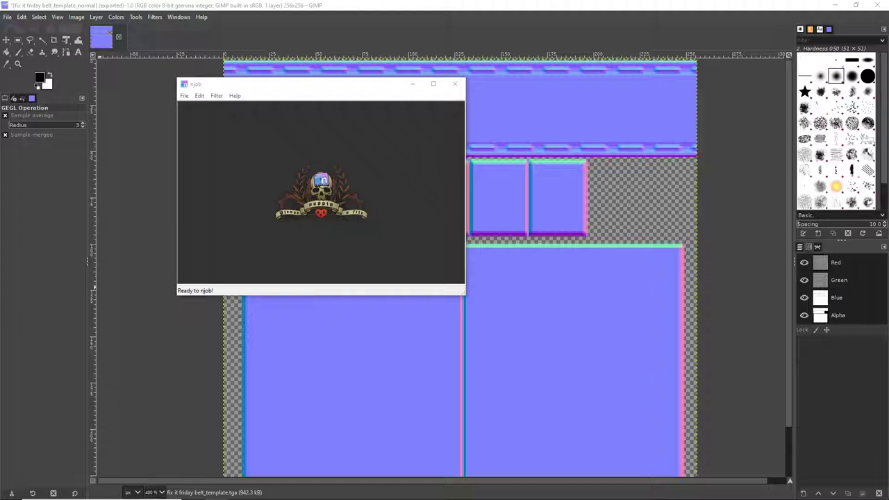
{"action": "left_click_drag", "start_coordinate": [261, 165], "coordinate": [269, 156]}
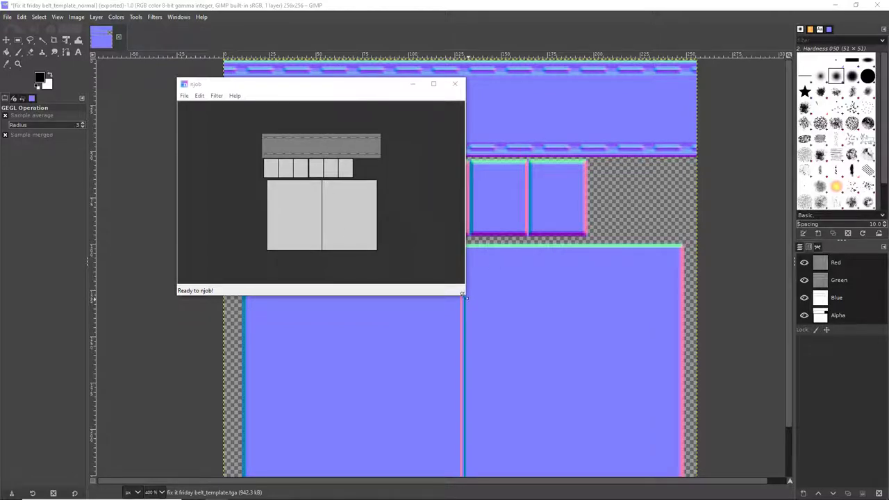
{"action": "left_click_drag", "start_coordinate": [464, 295], "coordinate": [599, 441]}
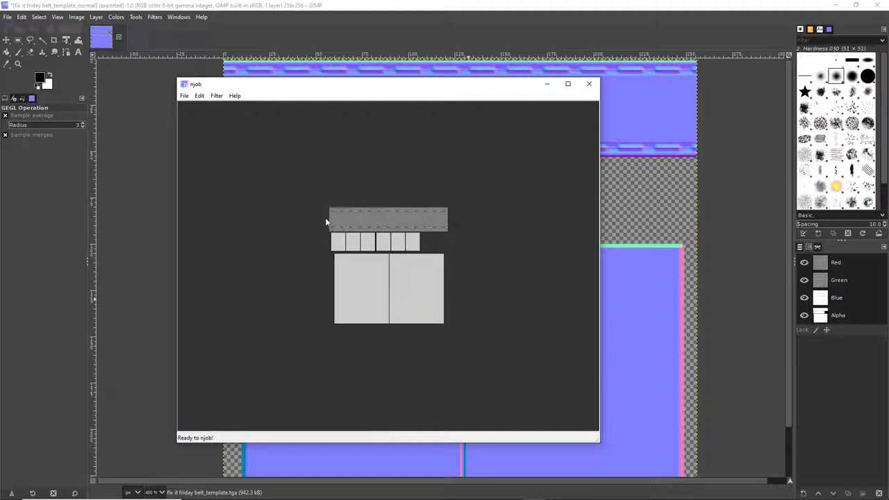
Start the Heightmap > Normalmap conversion on the belt template and place its settings dialog clear of the belt strip.
{"action": "left_click", "coordinate": [216, 96]}
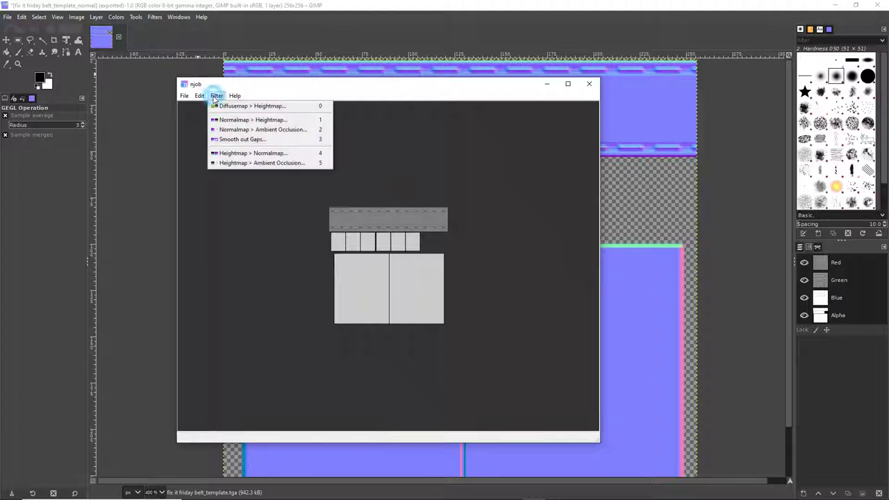
{"action": "left_click", "coordinate": [259, 154]}
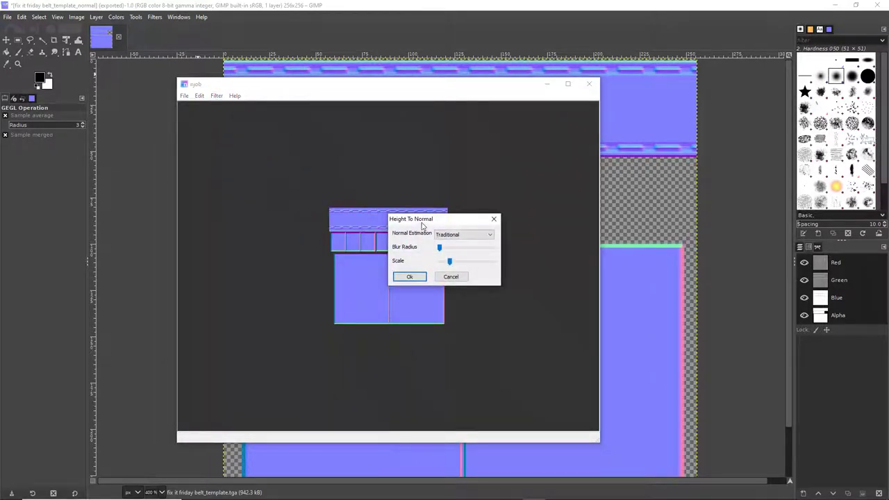
{"action": "left_click_drag", "start_coordinate": [422, 226], "coordinate": [339, 305]}
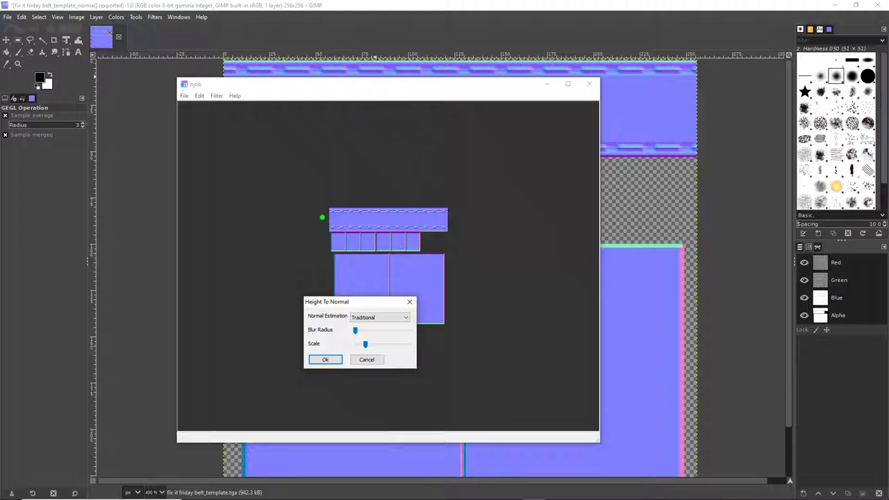
{"action": "left_click_drag", "start_coordinate": [321, 217], "coordinate": [391, 219]}
{"action": "left_click_drag", "start_coordinate": [323, 200], "coordinate": [361, 200]}
{"action": "left_click_drag", "start_coordinate": [324, 45], "coordinate": [351, 47]}
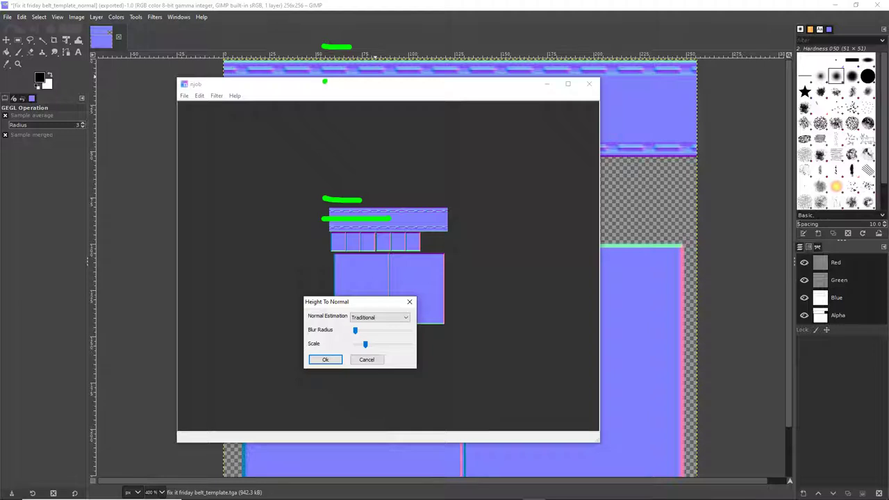
{"action": "left_click_drag", "start_coordinate": [324, 81], "coordinate": [360, 81]}
{"action": "key", "text": "Escape"}
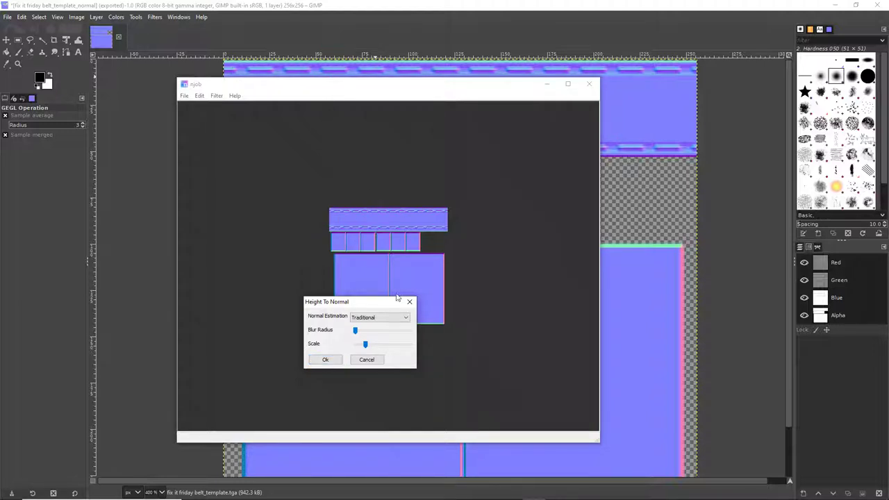
Switch to Blender and examine the strength of the current stitching on the belt model.
{"action": "left_click", "coordinate": [511, 490]}
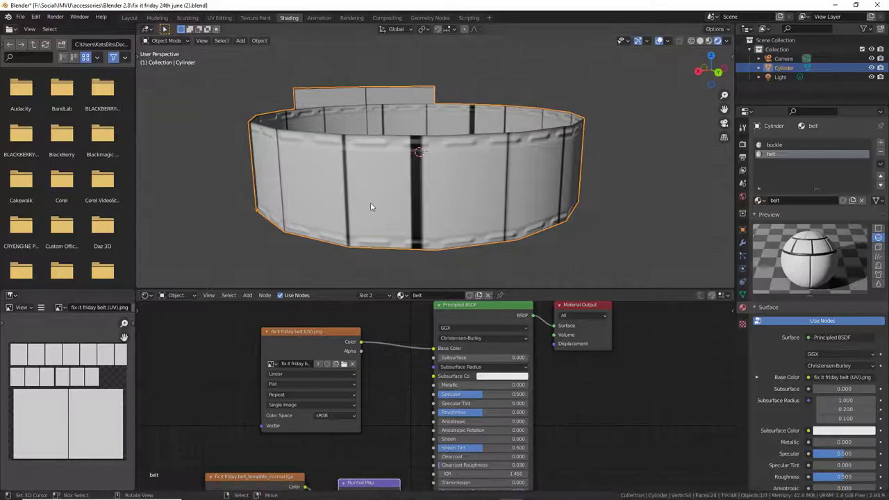
{"action": "scroll", "coordinate": [370, 202], "scroll_direction": "up", "scroll_amount": 2}
{"action": "mouse_move", "coordinate": [377, 204]}
{"action": "middle_mouse_down"}
{"action": "mouse_move", "coordinate": [454, 198]}
{"action": "mouse_move", "coordinate": [376, 201]}
{"action": "middle_mouse_up"}
{"action": "scroll", "coordinate": [376, 198], "scroll_direction": "down", "scroll_amount": 3}
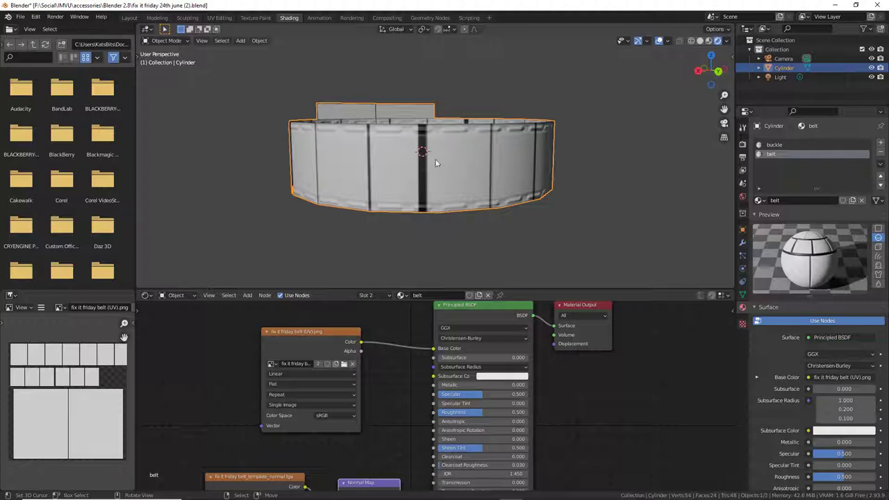
{"action": "middle_click_drag", "start_coordinate": [497, 182], "coordinate": [362, 154]}
{"action": "scroll", "coordinate": [489, 160], "scroll_direction": "down", "scroll_amount": 3}
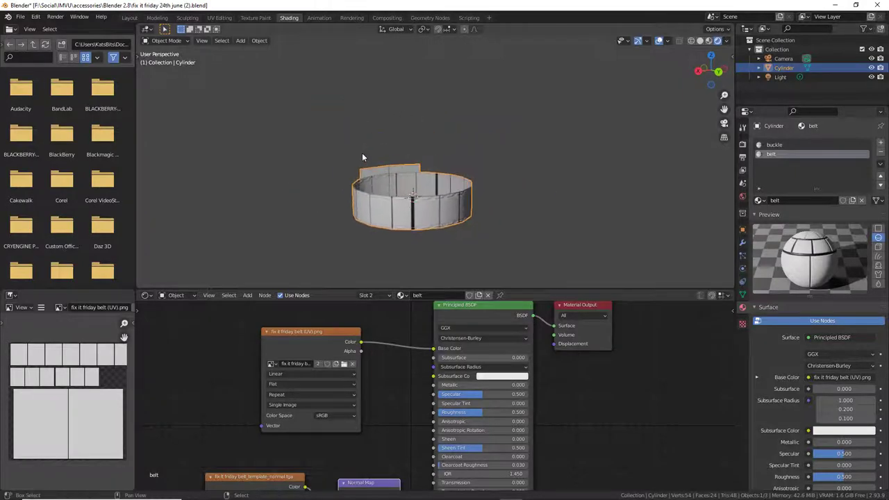
In the Layout workspace, move the light closer to the belt, about -0.98 m in Y and -0.85 m in Z.
{"action": "left_click", "coordinate": [130, 18]}
{"action": "scroll", "coordinate": [355, 261], "scroll_direction": "down", "scroll_amount": 5}
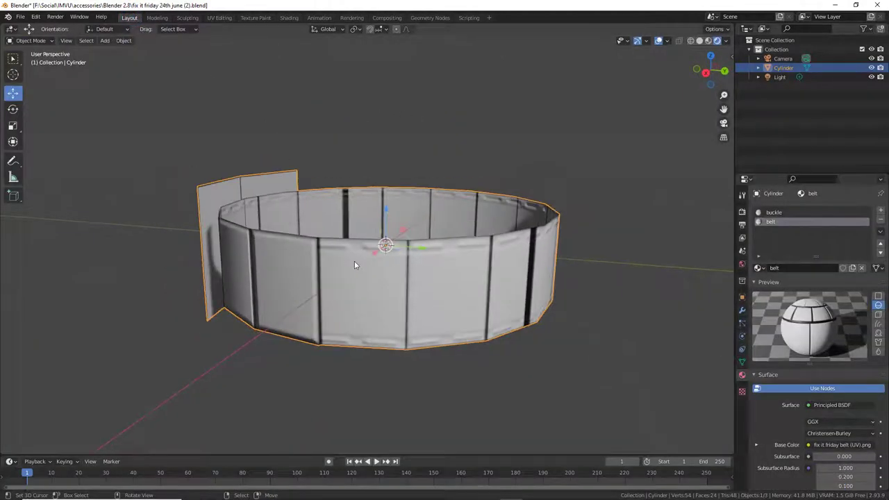
{"action": "scroll", "coordinate": [415, 158], "scroll_direction": "down", "scroll_amount": 3}
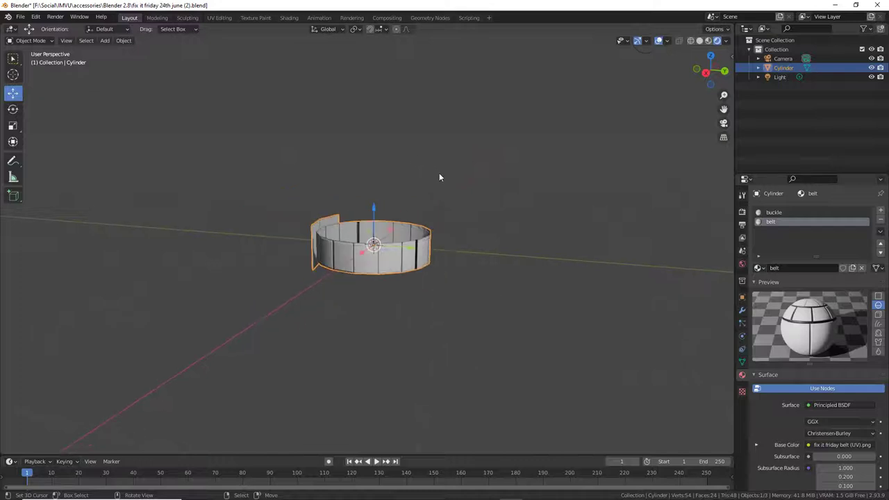
{"action": "left_click", "coordinate": [554, 106]}
{"action": "left_click_drag", "start_coordinate": [576, 92], "coordinate": [475, 177]}
Examine how the moved light brings out the stitching relief around the belt.
{"action": "scroll", "coordinate": [430, 272], "scroll_direction": "up", "scroll_amount": 5}
{"action": "middle_click_drag", "start_coordinate": [429, 272], "coordinate": [303, 297]}
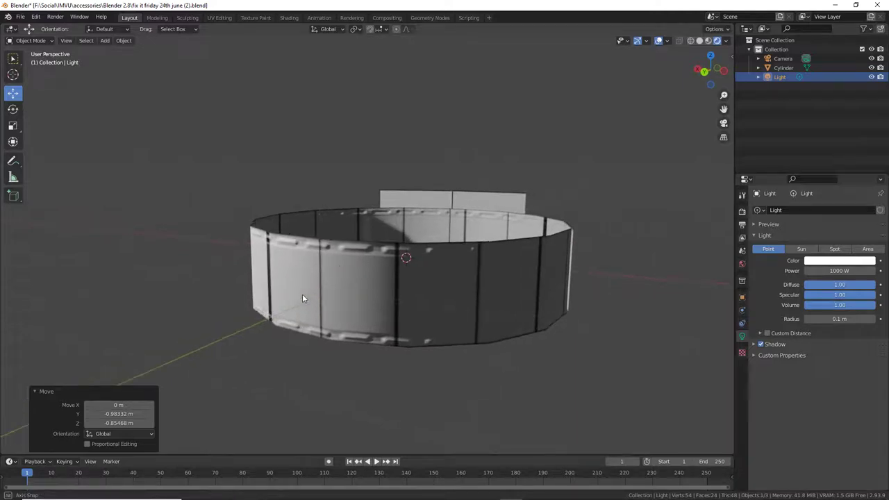
{"action": "middle_click_drag", "start_coordinate": [244, 278], "coordinate": [304, 286]}
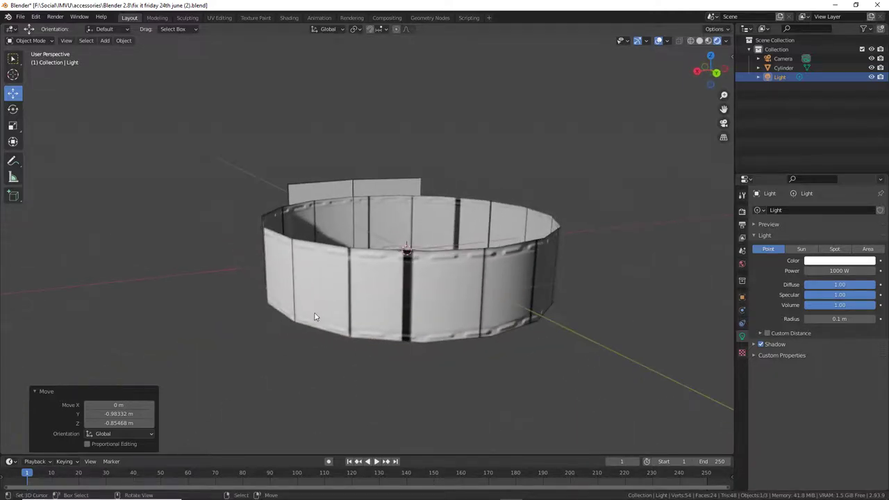
{"action": "middle_click_drag", "start_coordinate": [316, 316], "coordinate": [381, 300]}
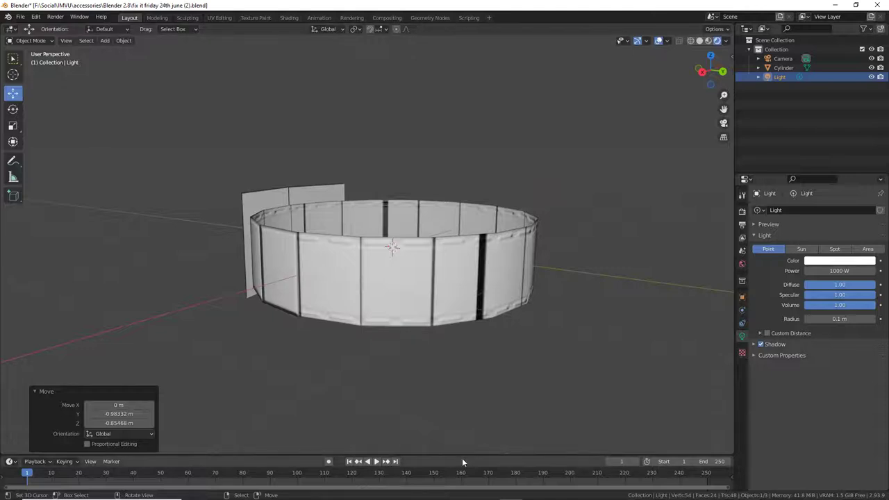
Return to njob, adjust the Height To Normal scale and apply the conversion with Traditional estimation.
{"action": "mouse_move", "coordinate": [485, 496]}
{"action": "left_click", "coordinate": [534, 491]}
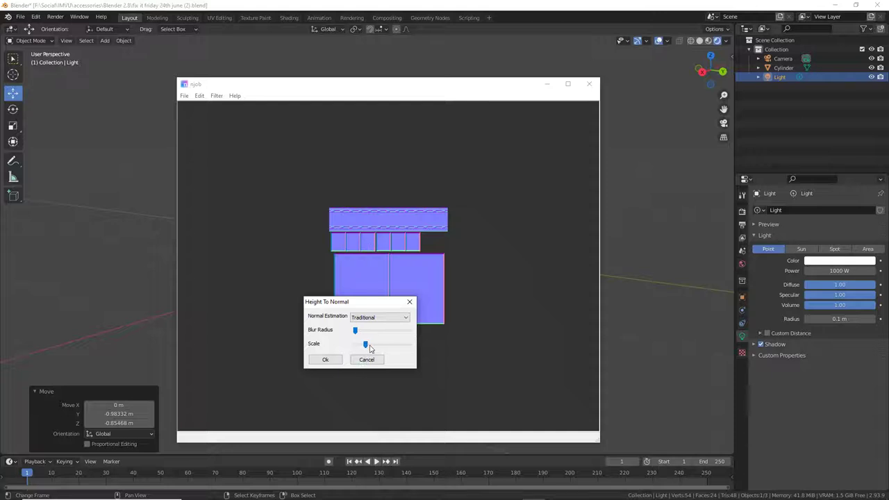
{"action": "left_click_drag", "start_coordinate": [365, 344], "coordinate": [361, 335]}
{"action": "left_click", "coordinate": [327, 359]}
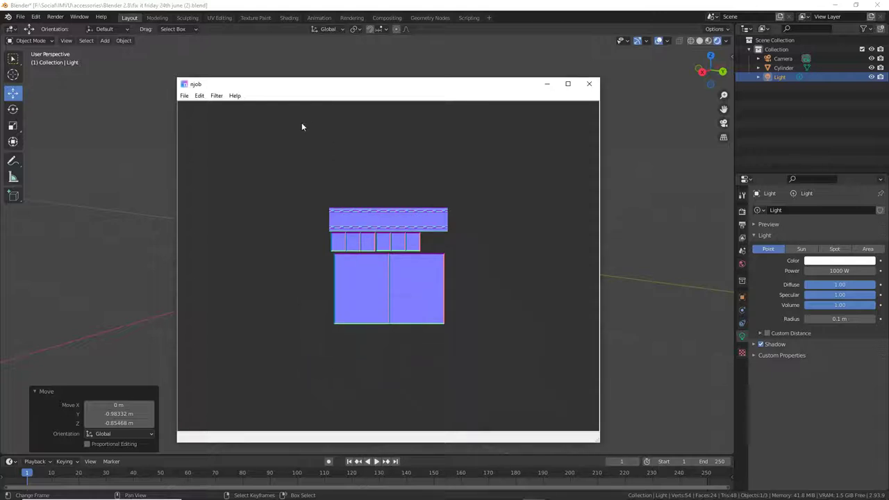
Start saving the converted normal map under a new file, choosing the Social > IMVU > accessories > Blender 2.8 folder on drive F.
{"action": "left_click", "coordinate": [184, 95]}
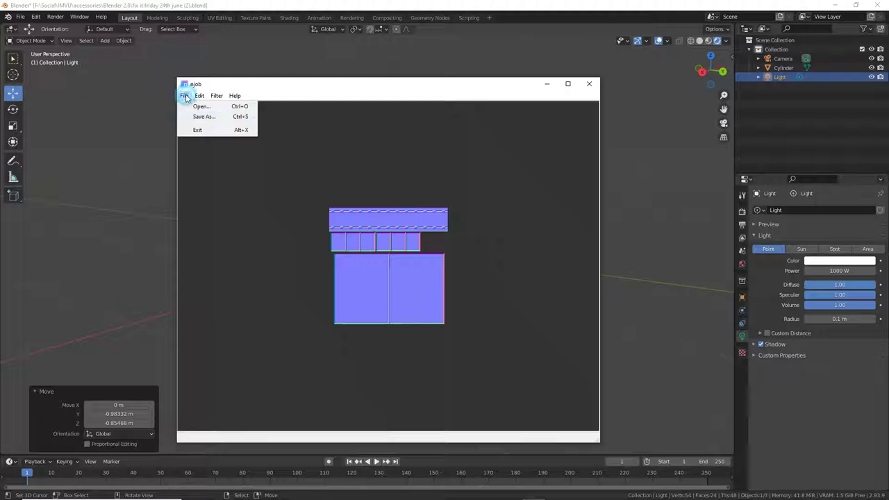
{"action": "left_click", "coordinate": [198, 116]}
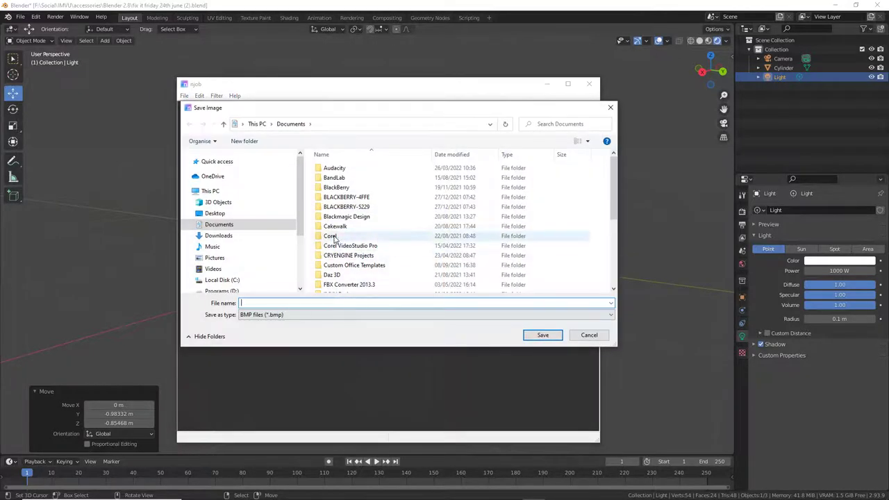
{"action": "scroll", "coordinate": [232, 254], "scroll_direction": "down", "scroll_amount": 2}
{"action": "scroll", "coordinate": [233, 252], "scroll_direction": "down", "scroll_amount": 1}
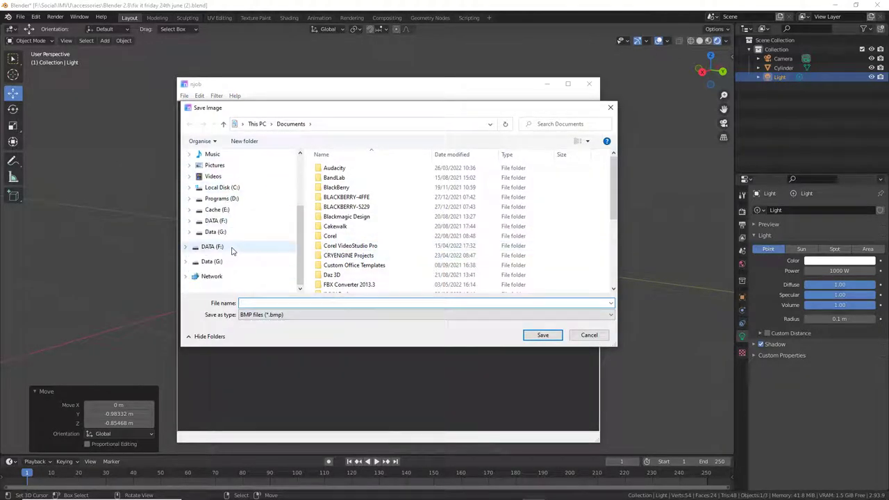
{"action": "left_click", "coordinate": [189, 223]}
{"action": "scroll", "coordinate": [191, 233], "scroll_direction": "down", "scroll_amount": 2}
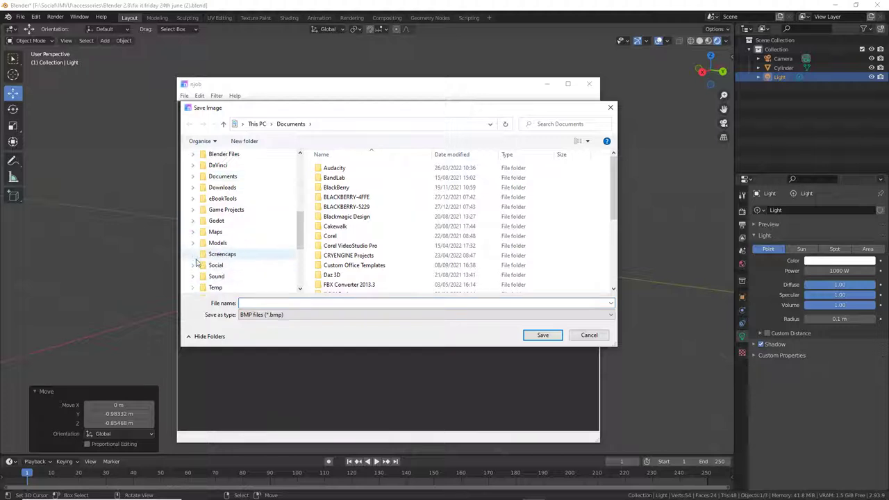
{"action": "left_click", "coordinate": [193, 264]}
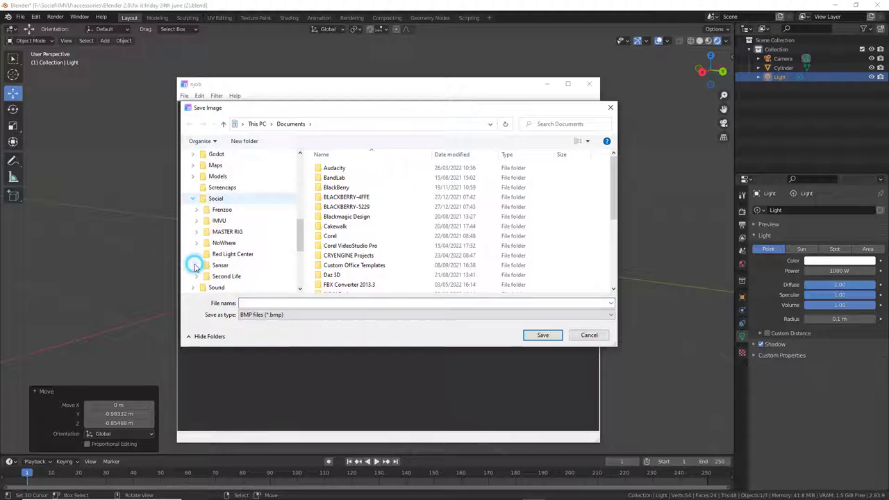
{"action": "left_click", "coordinate": [218, 220]}
{"action": "left_click", "coordinate": [197, 220]}
{"action": "scroll", "coordinate": [222, 229], "scroll_direction": "down", "scroll_amount": 3}
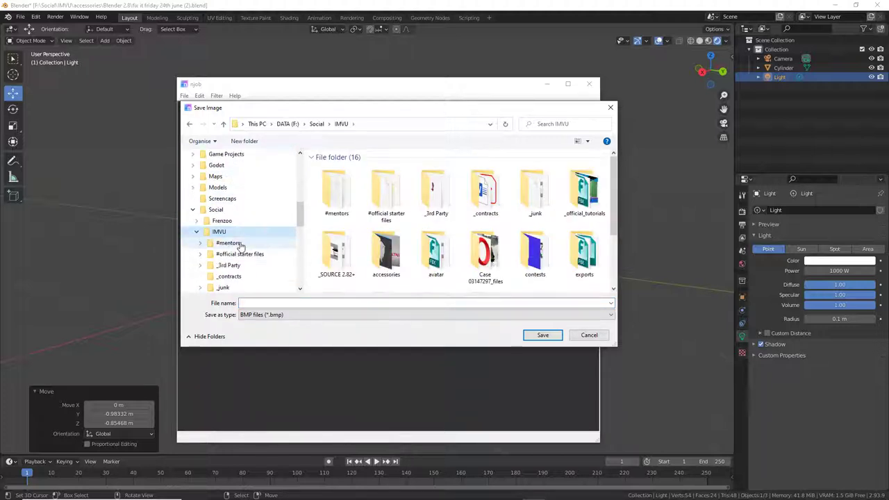
{"action": "left_click", "coordinate": [200, 198]}
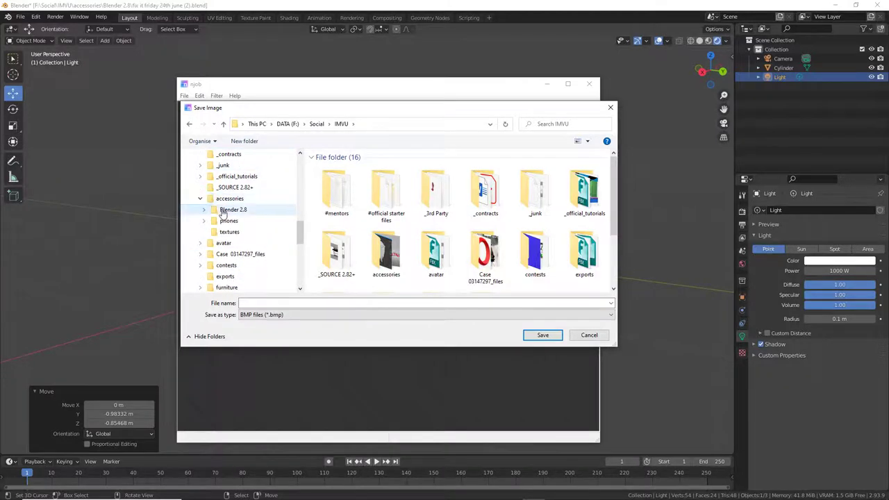
{"action": "left_click", "coordinate": [222, 209]}
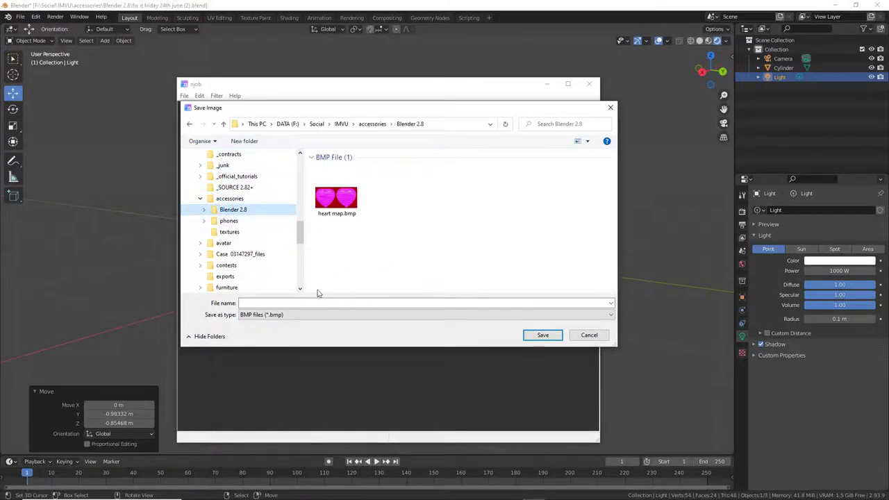
Save the converted normal map as a TGA file named fix it friday belt_template_normal (2).tga.
{"action": "left_click", "coordinate": [298, 314]}
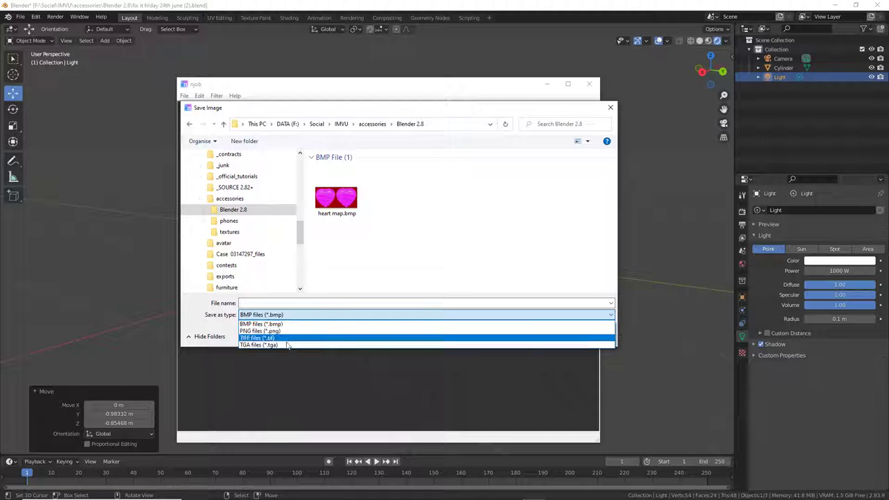
{"action": "left_click", "coordinate": [287, 344]}
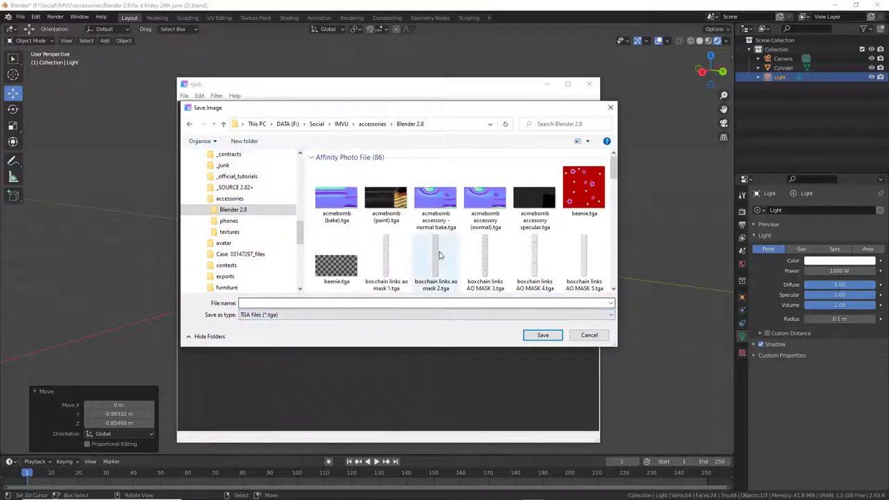
{"action": "scroll", "coordinate": [439, 254], "scroll_direction": "down", "scroll_amount": 5}
{"action": "left_click", "coordinate": [486, 250]}
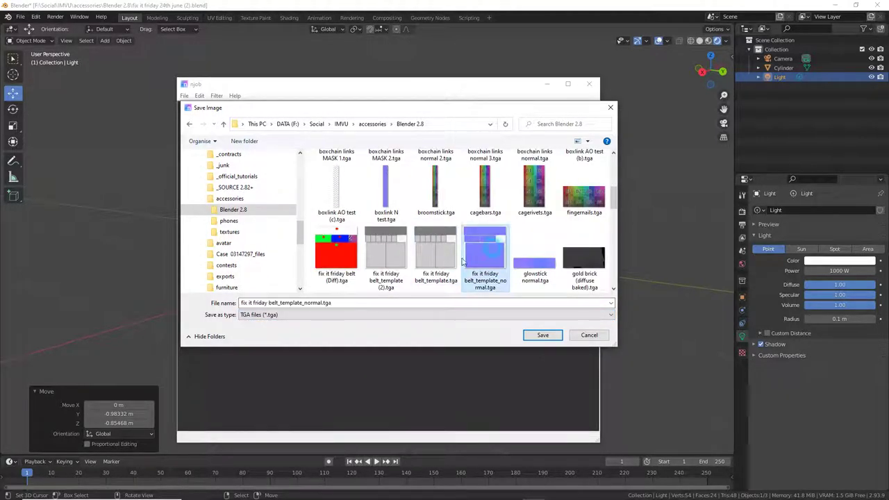
{"action": "left_click", "coordinate": [321, 303]}
{"action": "left_click", "coordinate": [321, 303]}
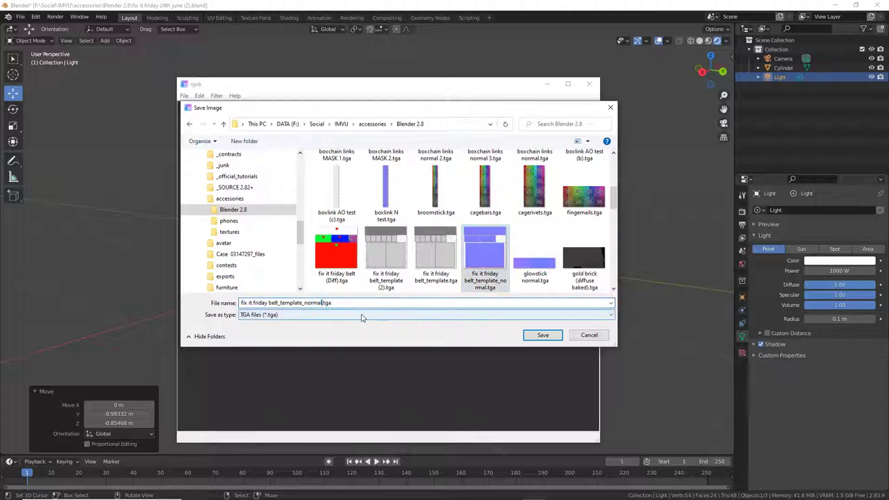
{"action": "type", "text": "(2)"}
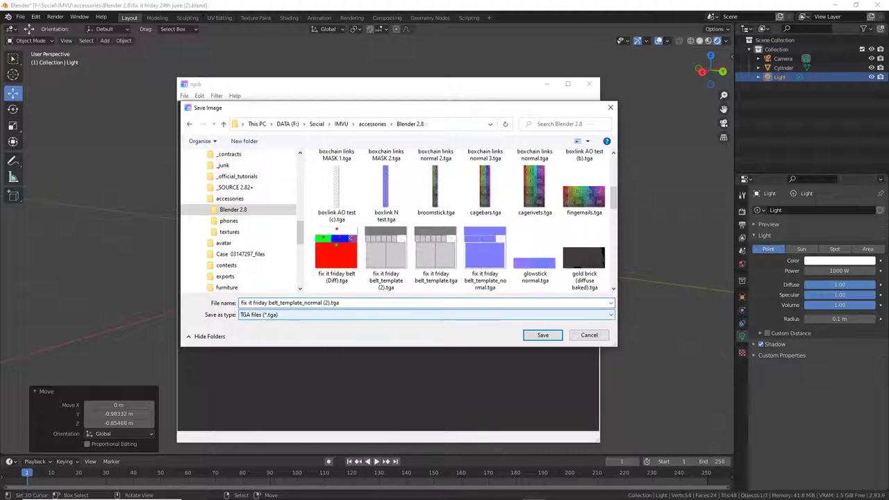
{"action": "left_click", "coordinate": [543, 335]}
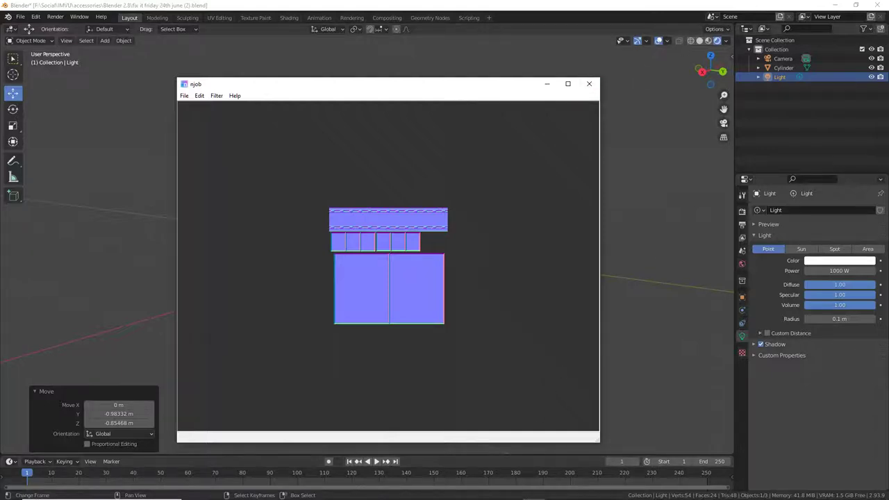
Switch to Blender's Shading workspace, select the belt cylinder and bring its material's normal map nodes into view.
{"action": "left_click", "coordinate": [510, 492]}
{"action": "middle_click_drag", "start_coordinate": [343, 270], "coordinate": [343, 280]}
{"action": "scroll", "coordinate": [337, 279], "scroll_direction": "up", "scroll_amount": 3}
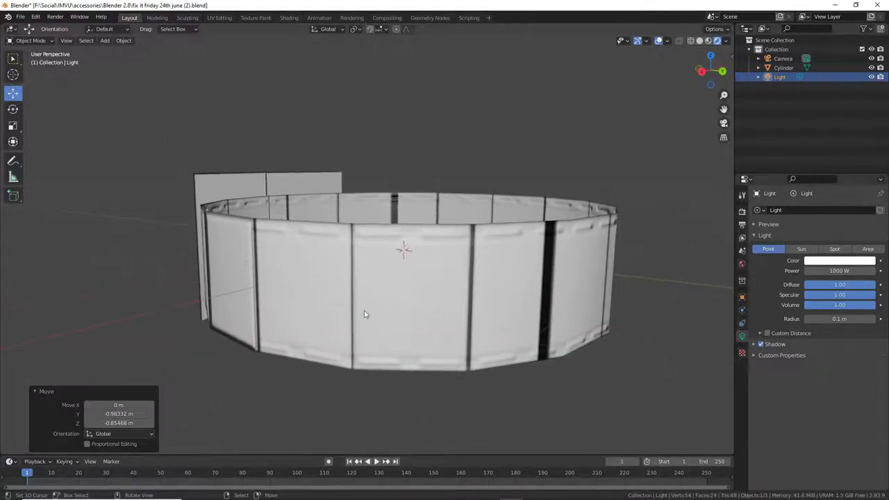
{"action": "left_click", "coordinate": [289, 17]}
{"action": "scroll", "coordinate": [372, 235], "scroll_direction": "up", "scroll_amount": 3}
{"action": "mouse_move", "coordinate": [372, 236]}
{"action": "middle_mouse_down"}
{"action": "mouse_move", "coordinate": [416, 213]}
{"action": "mouse_move", "coordinate": [439, 162]}
{"action": "mouse_move", "coordinate": [472, 157]}
{"action": "middle_mouse_up"}
{"action": "left_click", "coordinate": [471, 157]}
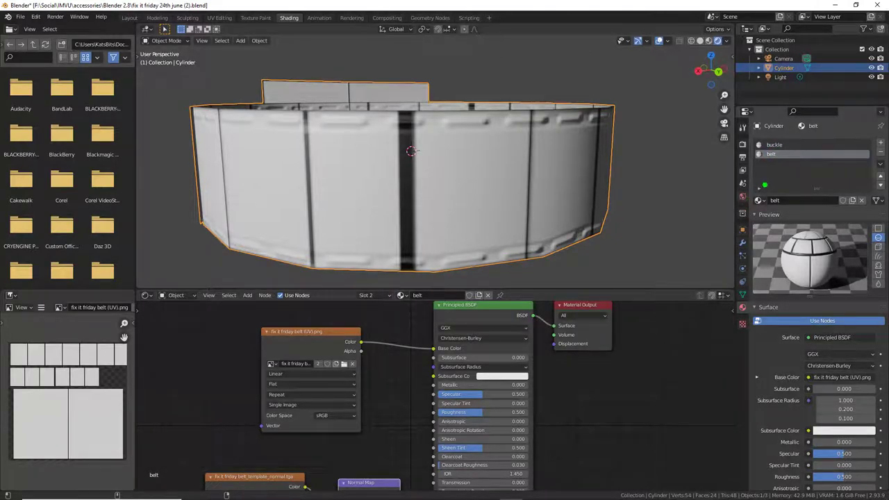
{"action": "left_click_drag", "start_coordinate": [756, 161], "coordinate": [803, 155]}
{"action": "middle_click_drag", "start_coordinate": [376, 456], "coordinate": [393, 336]}
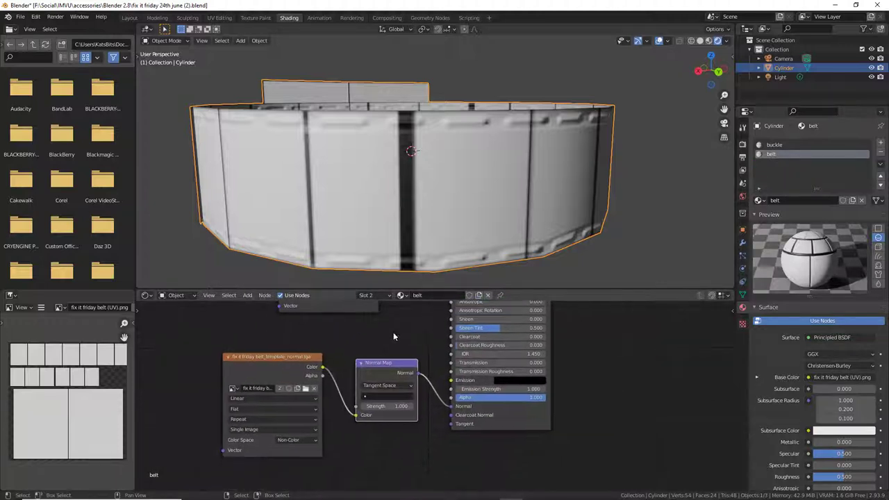
Load fix it friday belt_template_normal (2).tga into the image texture node feeding the Normal Map and check the stitching around the belt.
{"action": "left_click", "coordinate": [305, 389]}
{"action": "scroll", "coordinate": [313, 375], "scroll_direction": "down", "scroll_amount": 15}
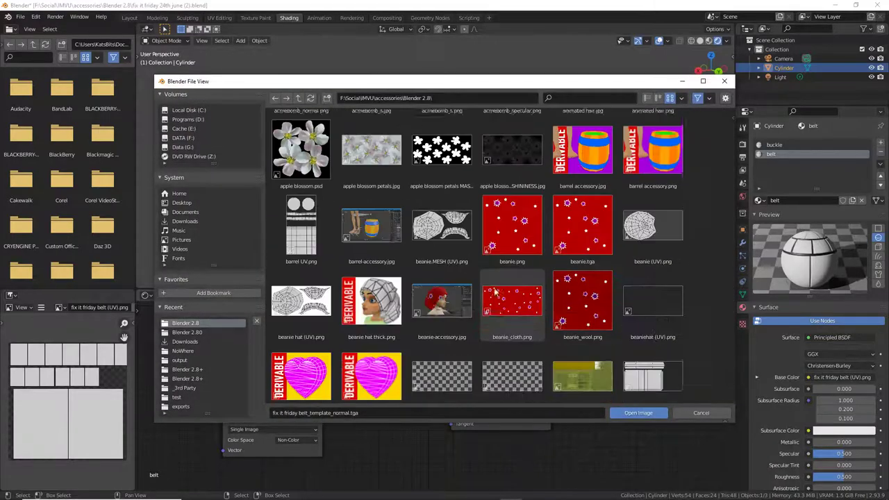
{"action": "scroll", "coordinate": [477, 289], "scroll_direction": "down", "scroll_amount": 12}
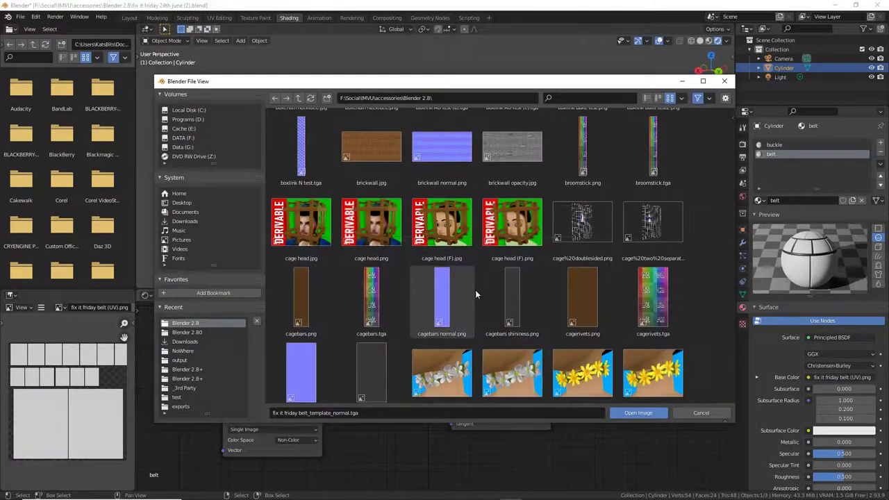
{"action": "scroll", "coordinate": [475, 294], "scroll_direction": "down", "scroll_amount": 10}
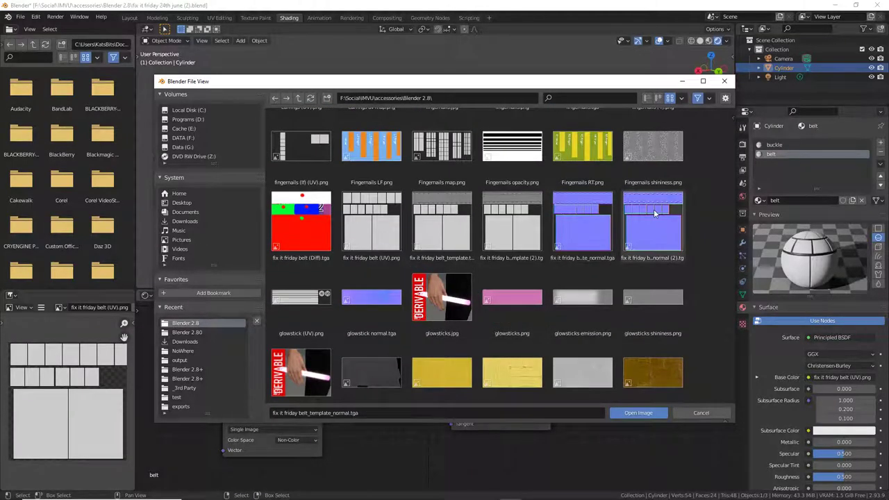
{"action": "left_click", "coordinate": [653, 209]}
{"action": "left_click_drag", "start_coordinate": [476, 82], "coordinate": [459, 245]}
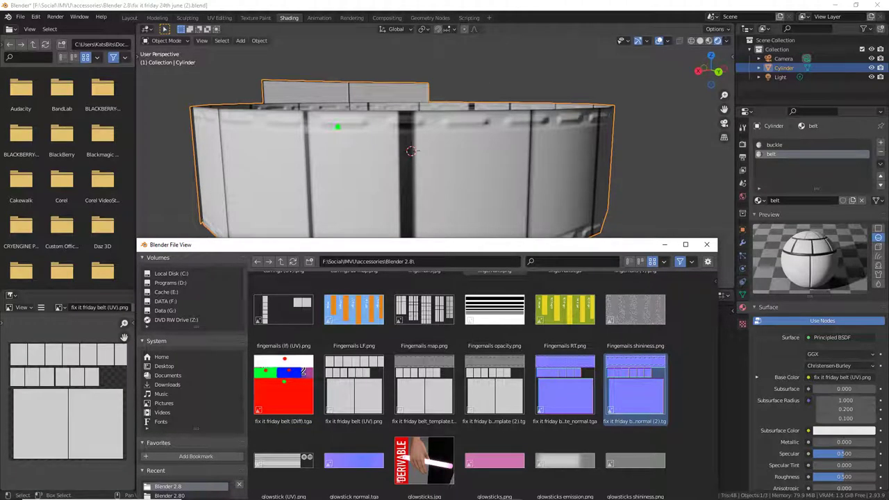
{"action": "mouse_move", "coordinate": [341, 123]}
{"action": "left_mouse_down"}
{"action": "mouse_move", "coordinate": [377, 132]}
{"action": "mouse_move", "coordinate": [351, 132]}
{"action": "mouse_move", "coordinate": [390, 119]}
{"action": "left_mouse_up"}
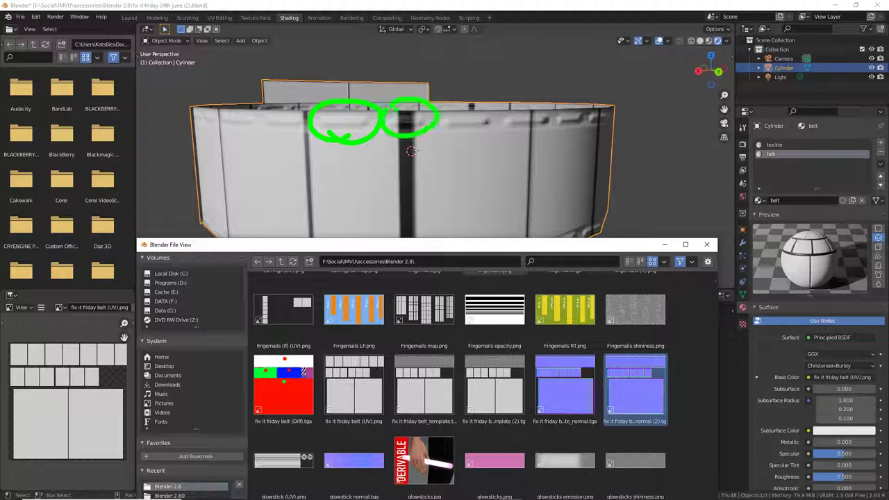
{"action": "left_click_drag", "start_coordinate": [462, 125], "coordinate": [476, 84]}
{"action": "key", "text": "Escape"}
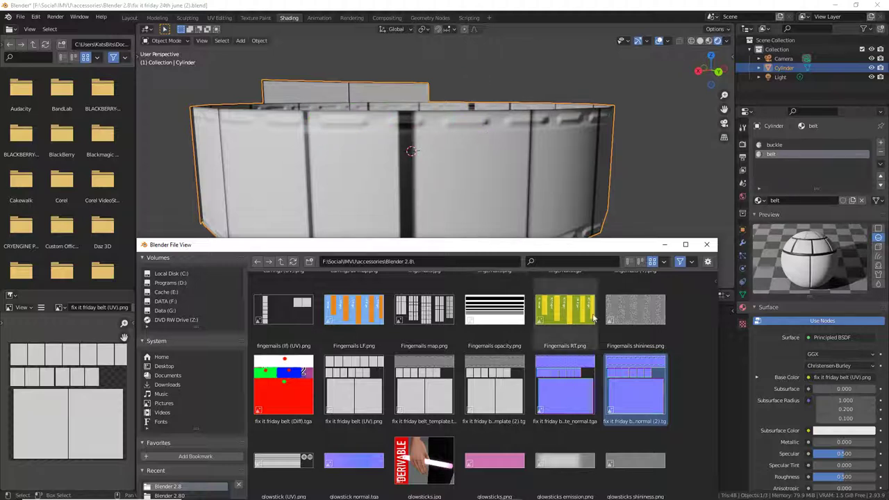
{"action": "left_click_drag", "start_coordinate": [555, 245], "coordinate": [566, 87]}
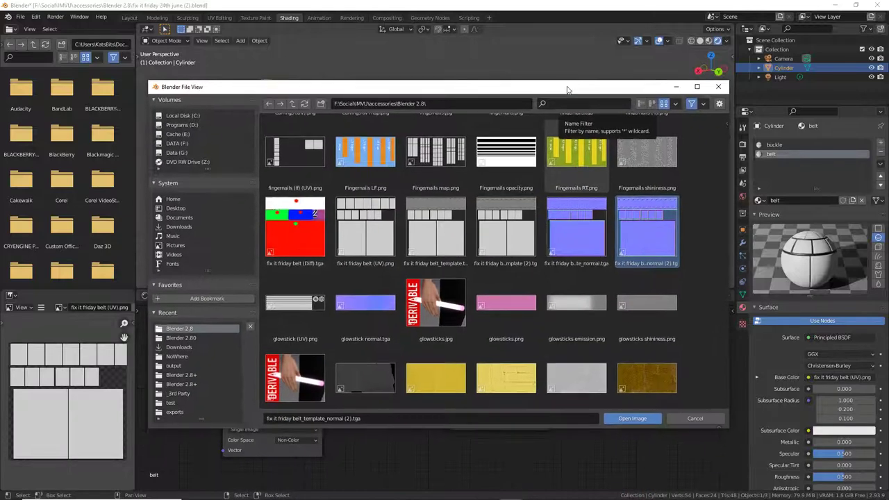
{"action": "left_click", "coordinate": [630, 419]}
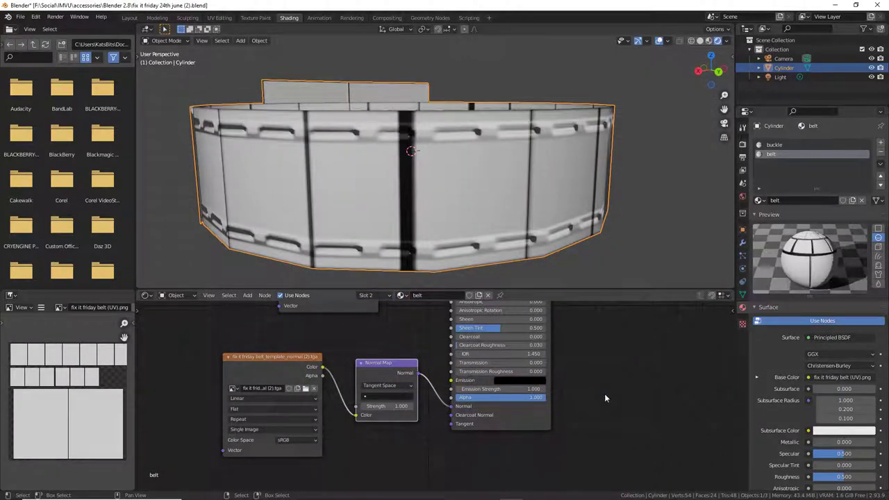
{"action": "middle_click_drag", "start_coordinate": [361, 175], "coordinate": [333, 189]}
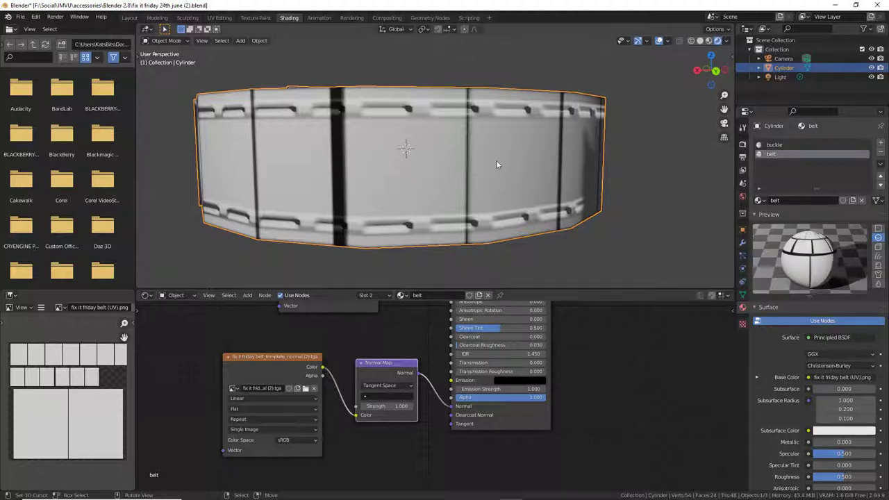
{"action": "middle_click_drag", "start_coordinate": [497, 164], "coordinate": [461, 161]}
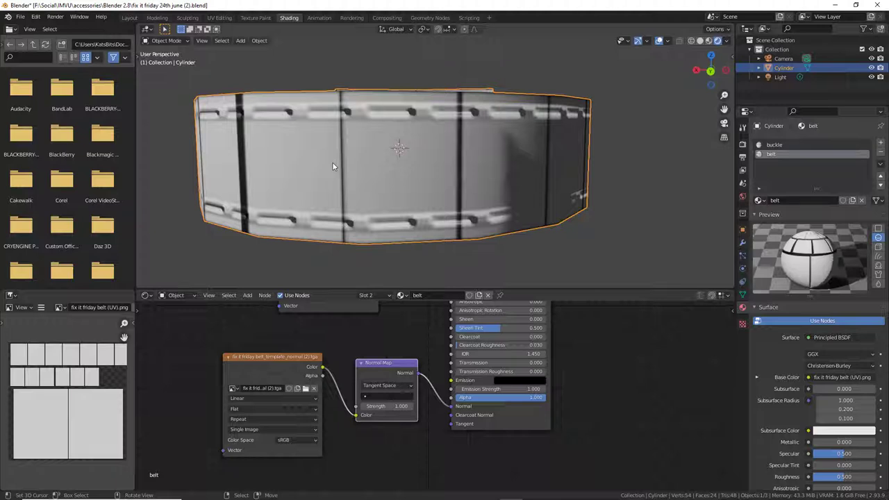
{"action": "middle_click_drag", "start_coordinate": [310, 161], "coordinate": [322, 169]}
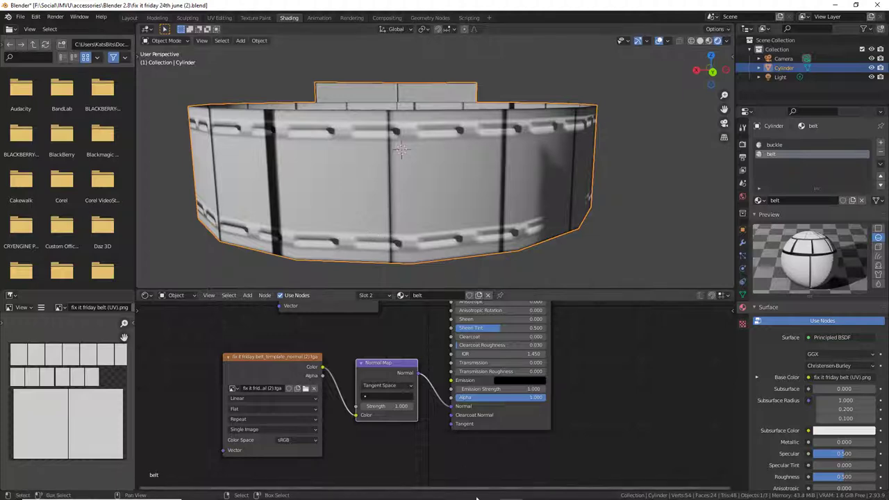
Switch to GIMP and start opening another image.
{"action": "left_click", "coordinate": [555, 492]}
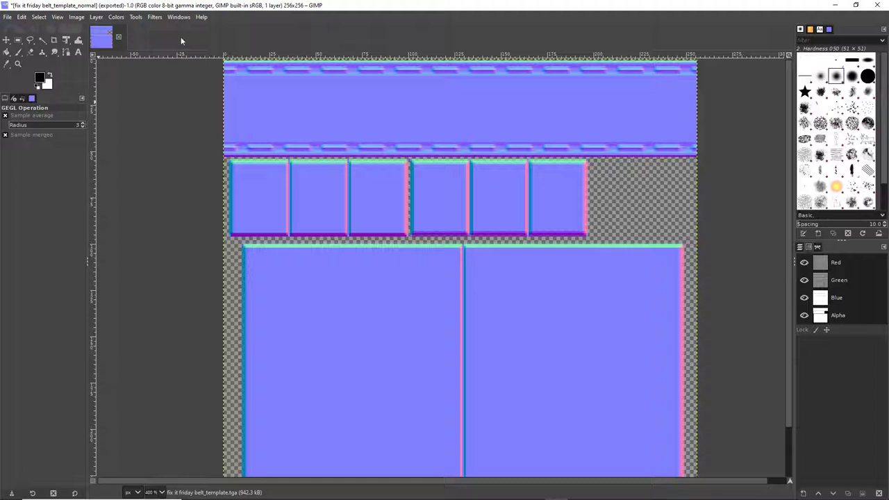
{"action": "left_click", "coordinate": [7, 16]}
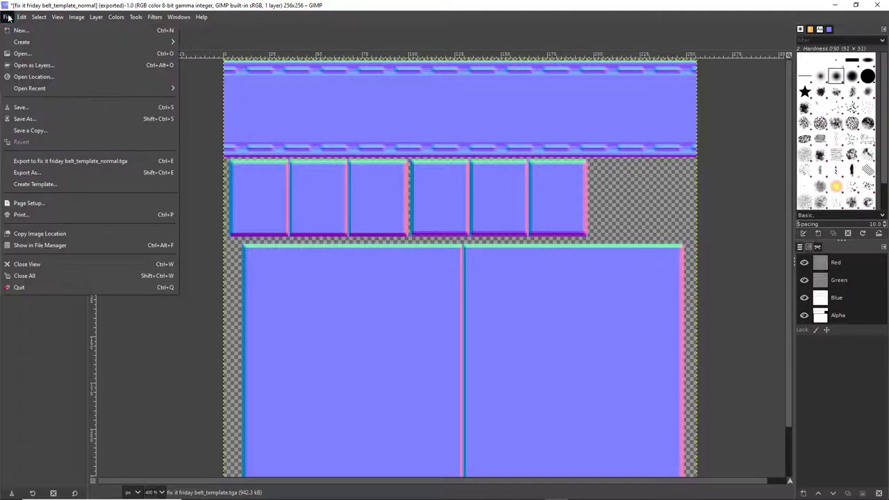
{"action": "left_click", "coordinate": [7, 17]}
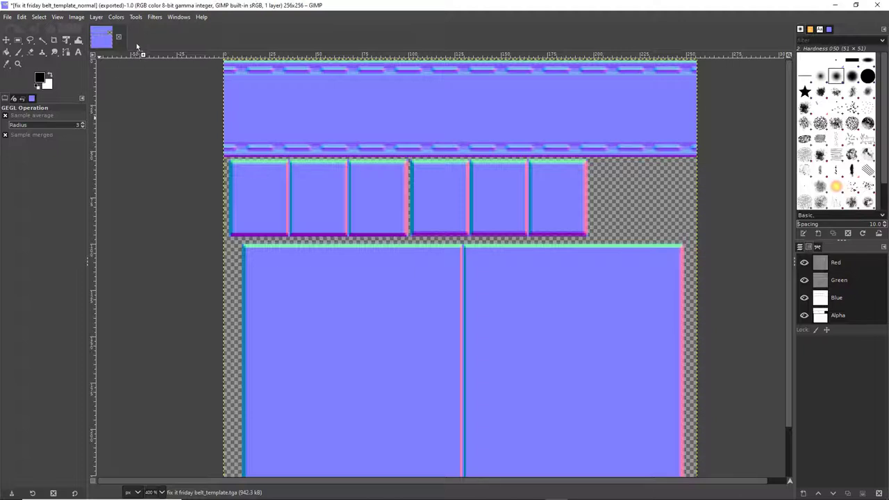
{"action": "left_click", "coordinate": [8, 17]}
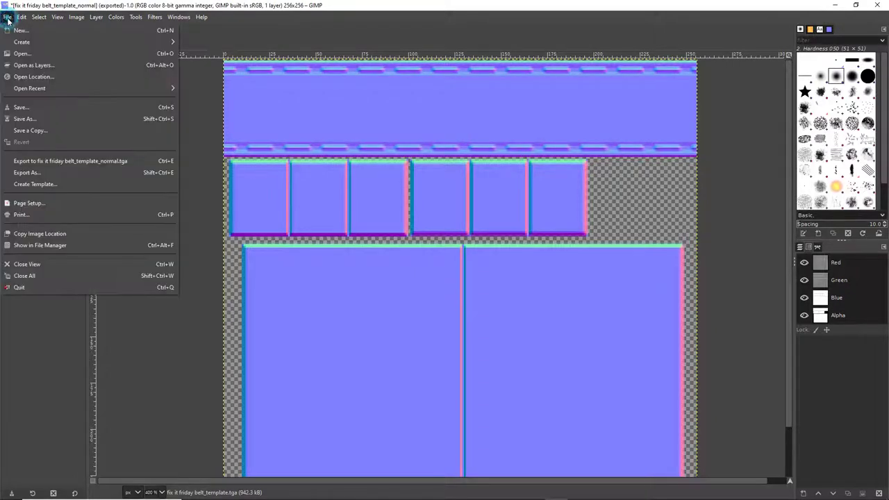
{"action": "left_click", "coordinate": [21, 54]}
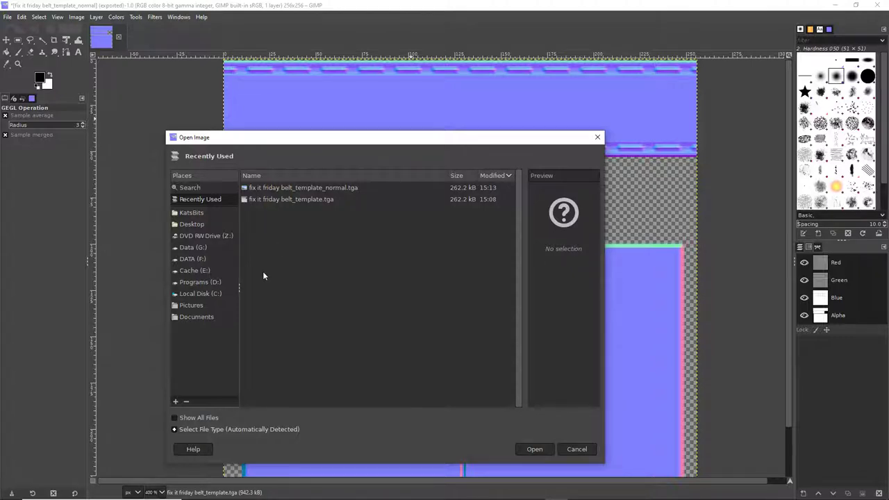
Browse to the Social/IMVU/accessories/Blender 2.8 folder on the DATA (F:) drive.
{"action": "left_click", "coordinate": [184, 258]}
{"action": "scroll", "coordinate": [279, 318], "scroll_direction": "down", "scroll_amount": 2}
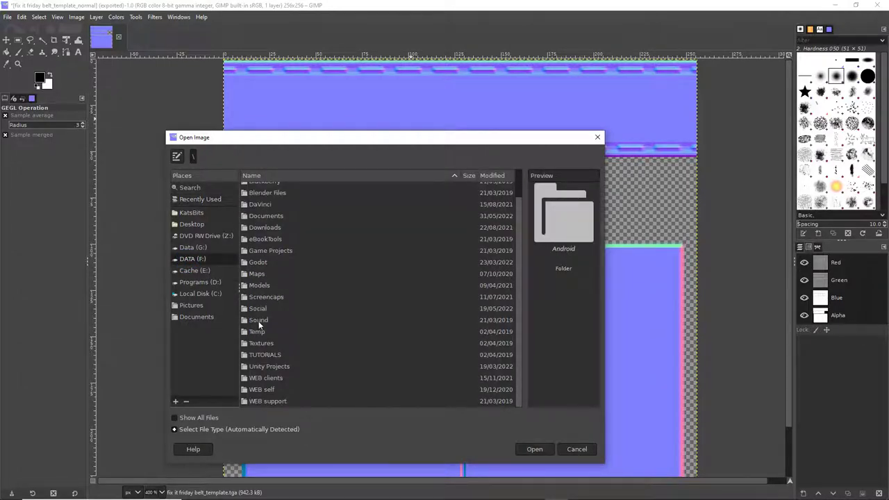
{"action": "double_click", "coordinate": [257, 310]}
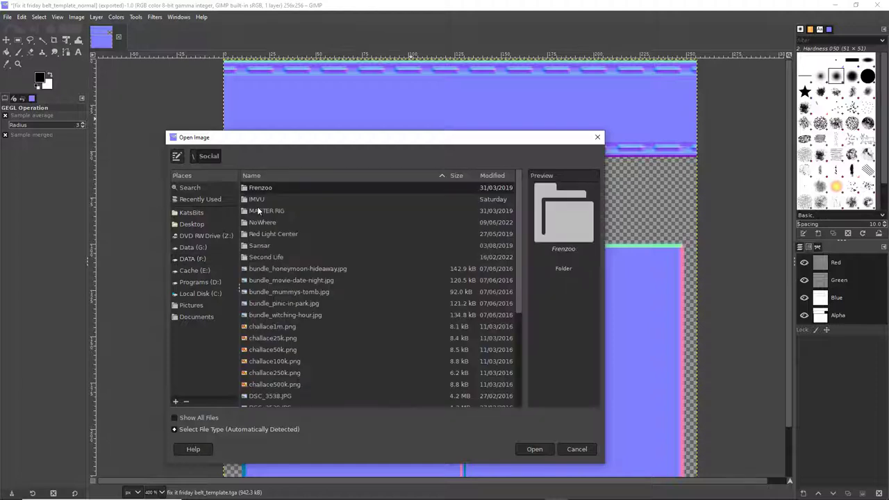
{"action": "double_click", "coordinate": [258, 200]}
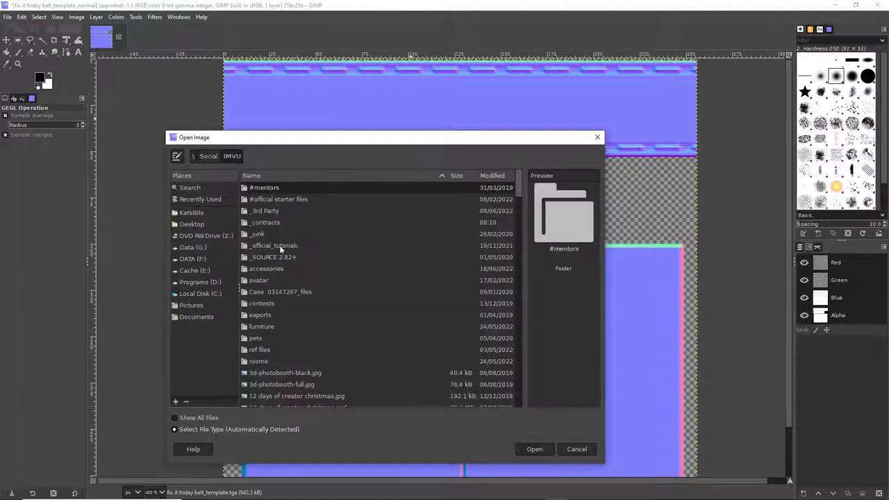
{"action": "double_click", "coordinate": [275, 270]}
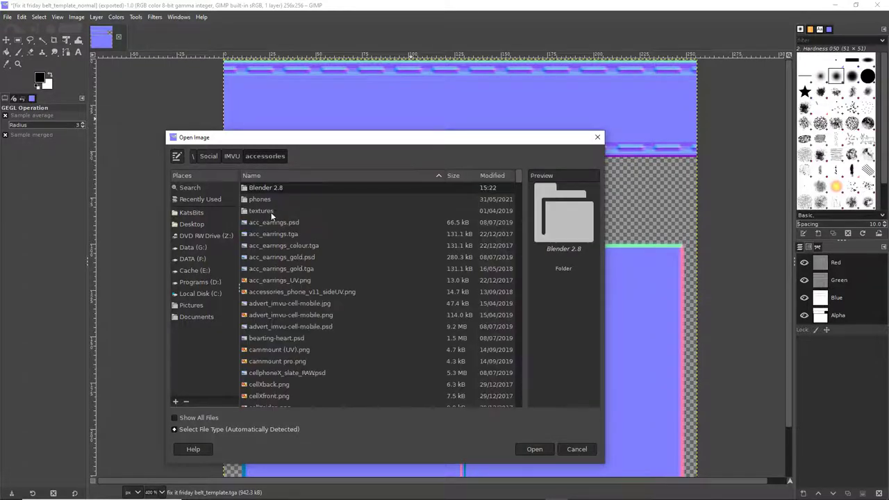
{"action": "double_click", "coordinate": [261, 187]}
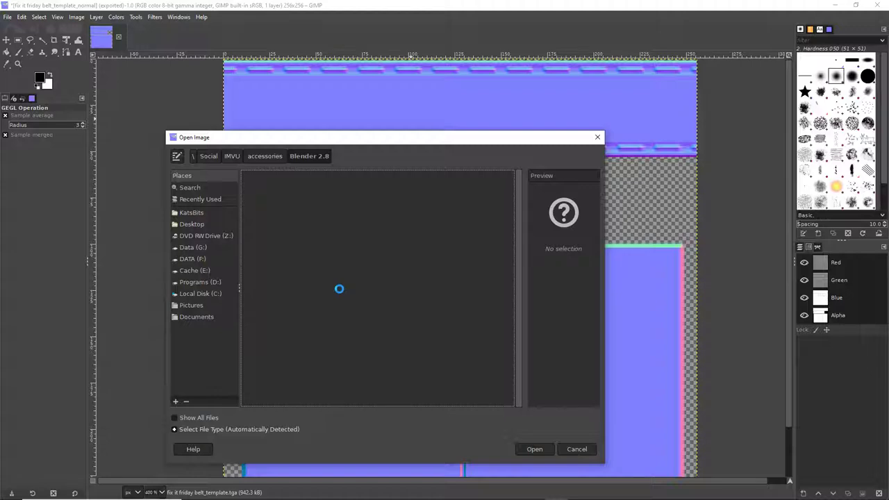
Open the greyscale template fix it friday belt_template (2).tga from the Blender 2.8 folder.
{"action": "scroll", "coordinate": [299, 289], "scroll_direction": "down", "scroll_amount": 10}
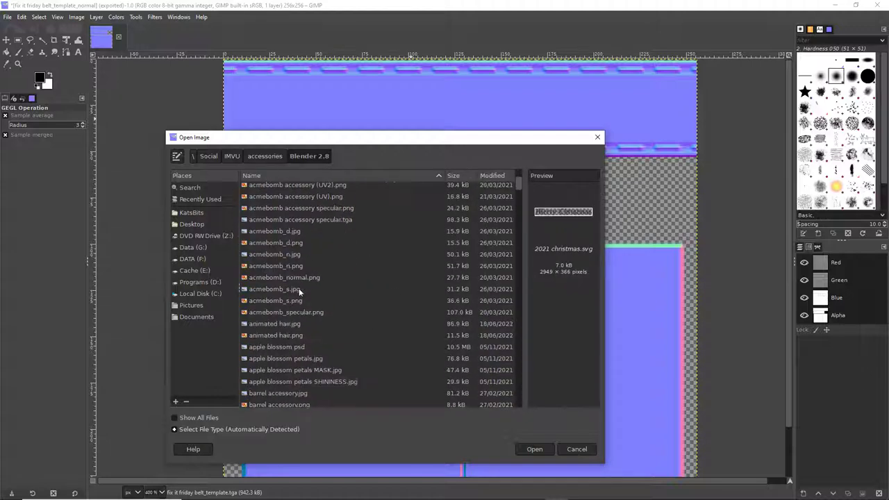
{"action": "scroll", "coordinate": [299, 292], "scroll_direction": "down", "scroll_amount": 15}
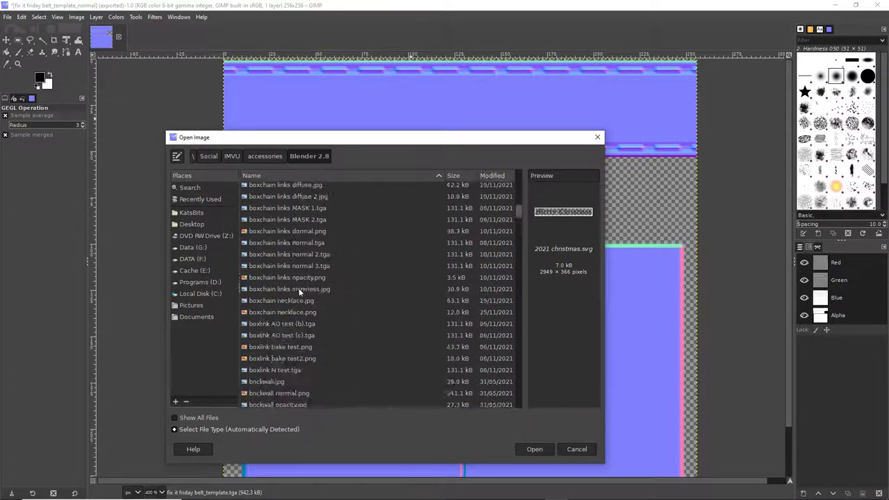
{"action": "scroll", "coordinate": [291, 286], "scroll_direction": "down", "scroll_amount": 15}
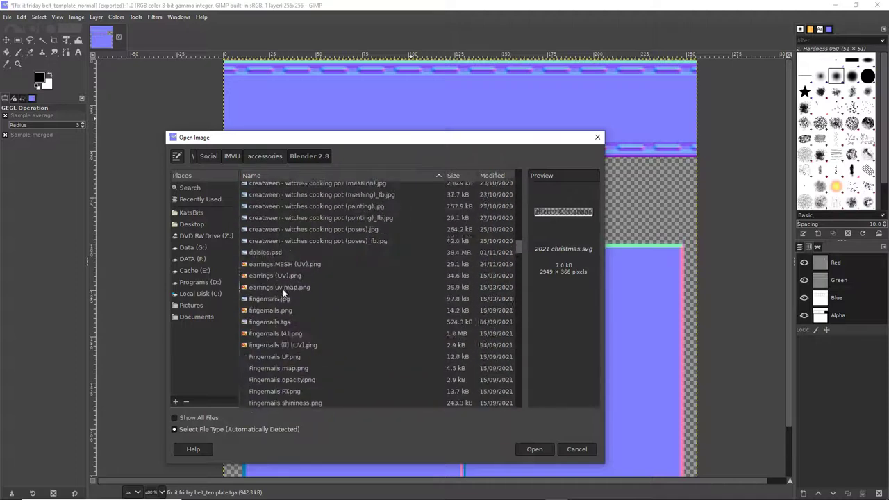
{"action": "scroll", "coordinate": [280, 289], "scroll_direction": "up", "scroll_amount": 5}
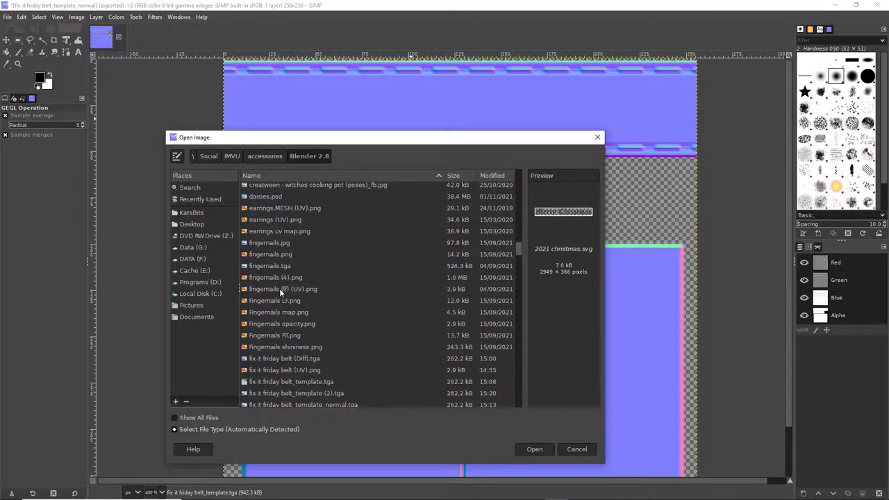
{"action": "scroll", "coordinate": [279, 288], "scroll_direction": "down", "scroll_amount": 3}
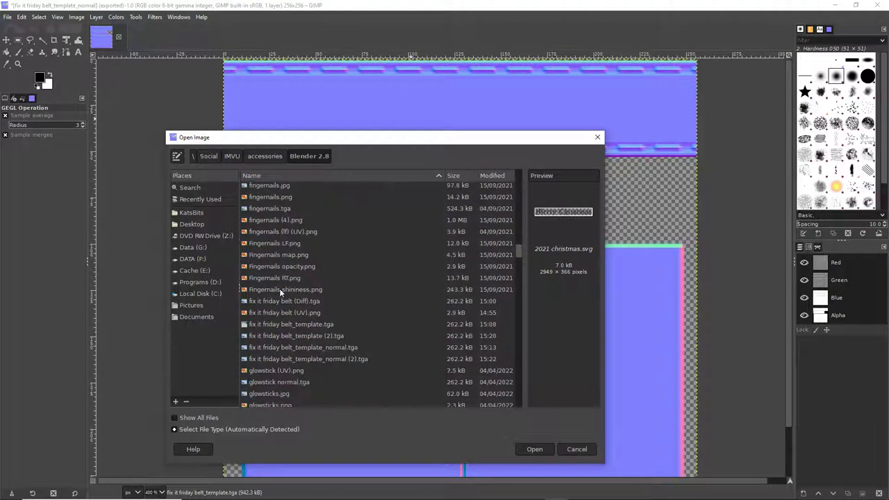
{"action": "left_click", "coordinate": [284, 335]}
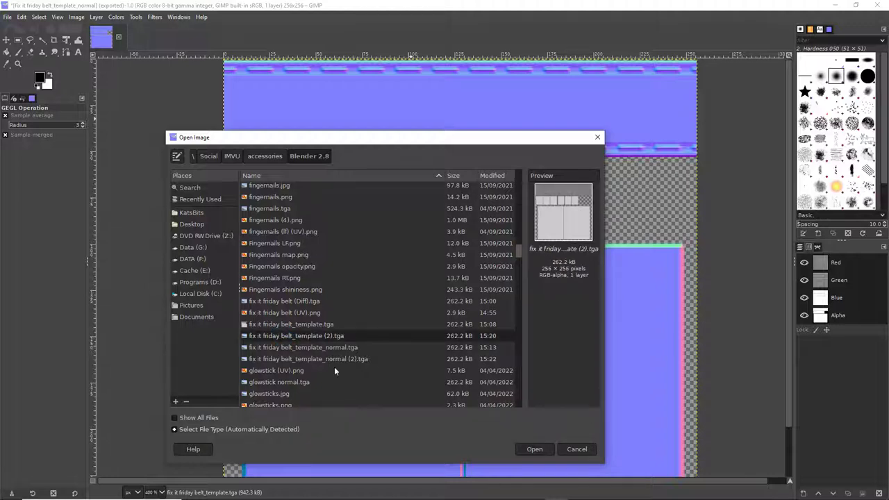
{"action": "left_click", "coordinate": [534, 449]}
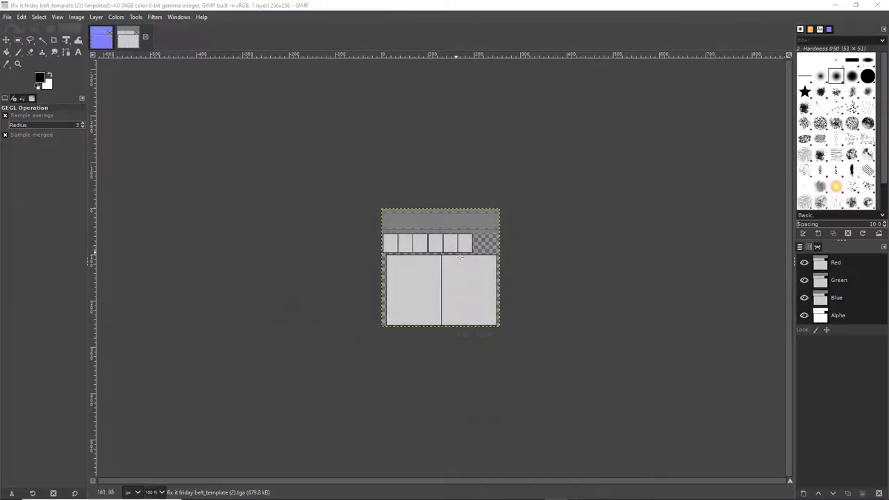
{"action": "key", "text": "4"}
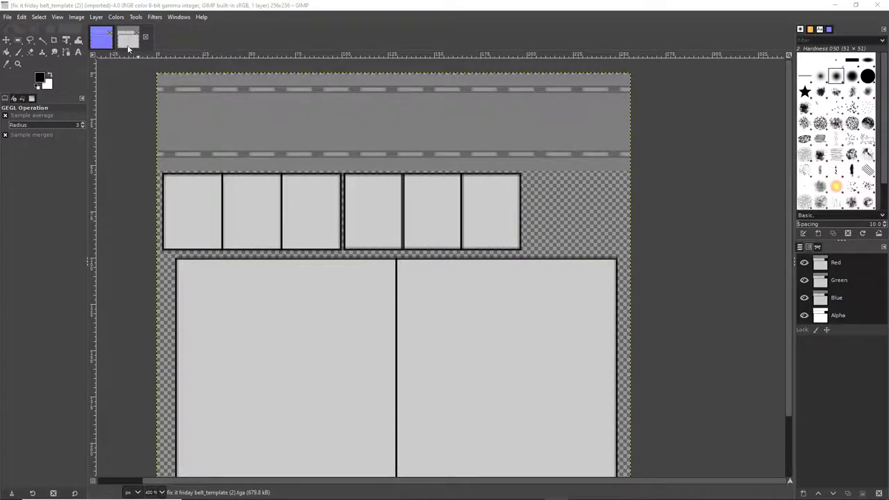
{"action": "left_click", "coordinate": [154, 18]}
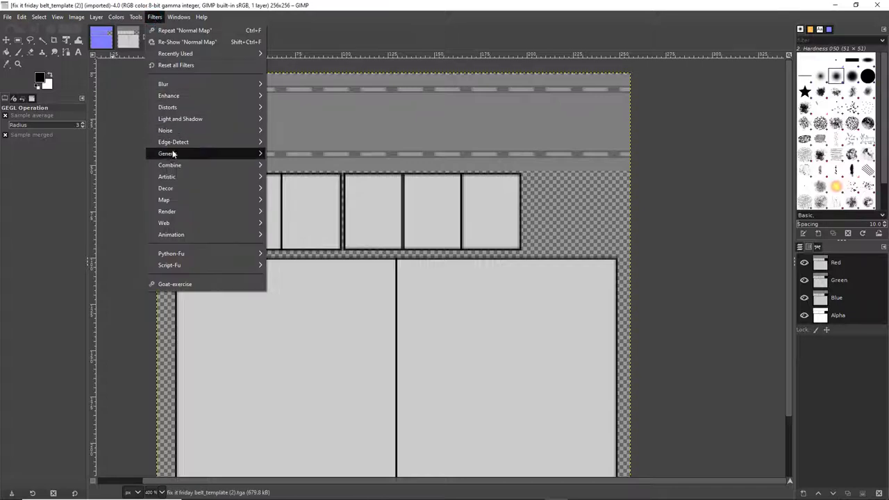
{"action": "mouse_move", "coordinate": [175, 154]}
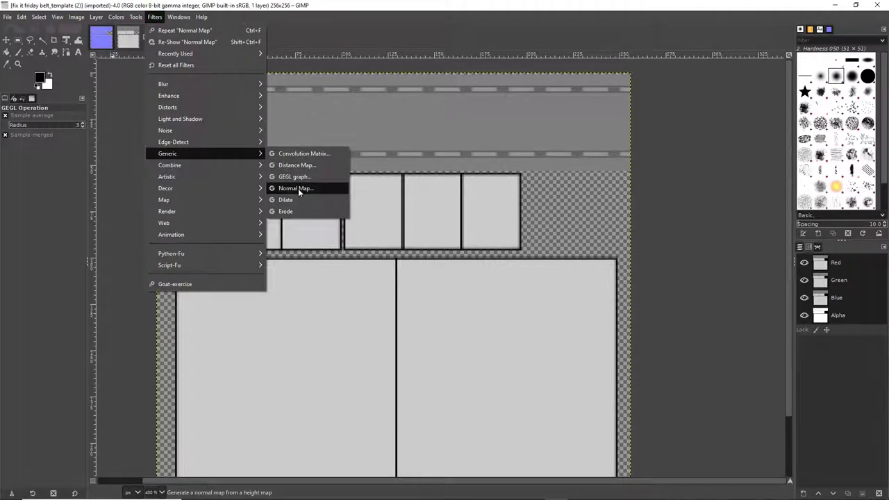
{"action": "left_click_drag", "start_coordinate": [144, 22], "coordinate": [163, 22]}
{"action": "left_click_drag", "start_coordinate": [157, 161], "coordinate": [183, 161]}
{"action": "left_click_drag", "start_coordinate": [263, 199], "coordinate": [318, 200]}
{"action": "key", "text": "Escape"}
Convert the belt template image with the Normal Map filter, with Flip Y enabled.
{"action": "left_click", "coordinate": [156, 17]}
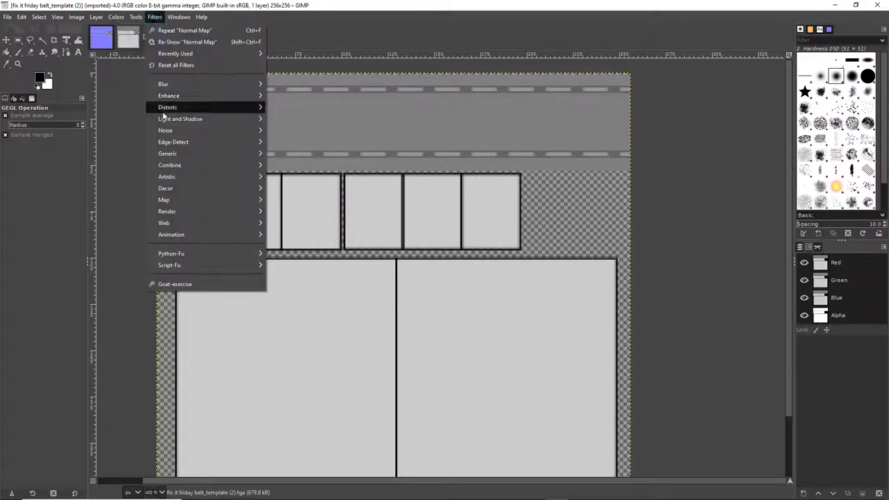
{"action": "mouse_move", "coordinate": [262, 154]}
{"action": "left_click", "coordinate": [287, 188]}
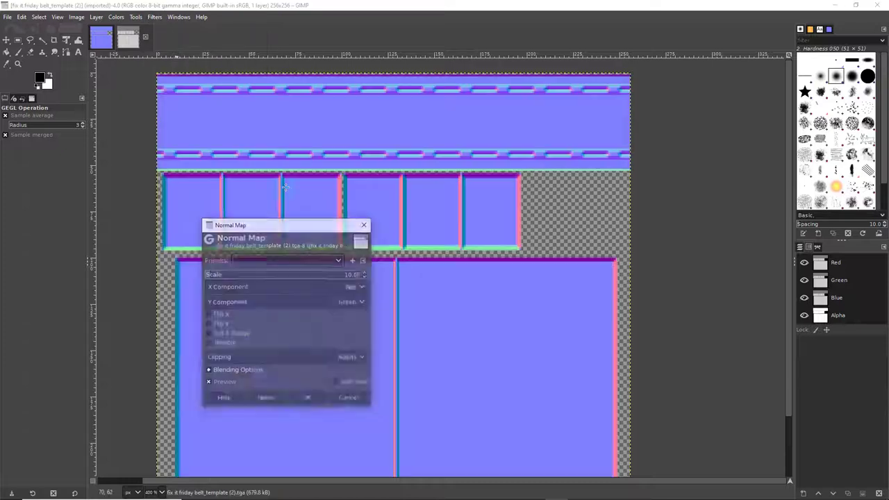
{"action": "left_click", "coordinate": [207, 324]}
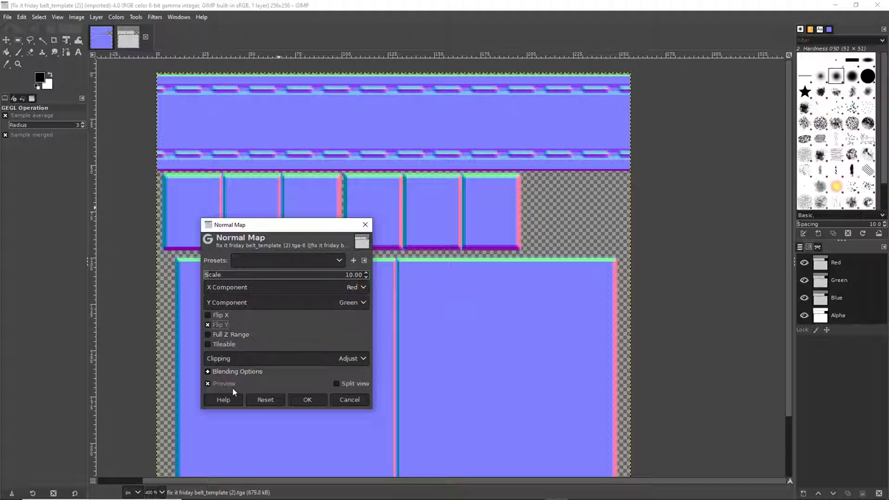
{"action": "left_click", "coordinate": [304, 401]}
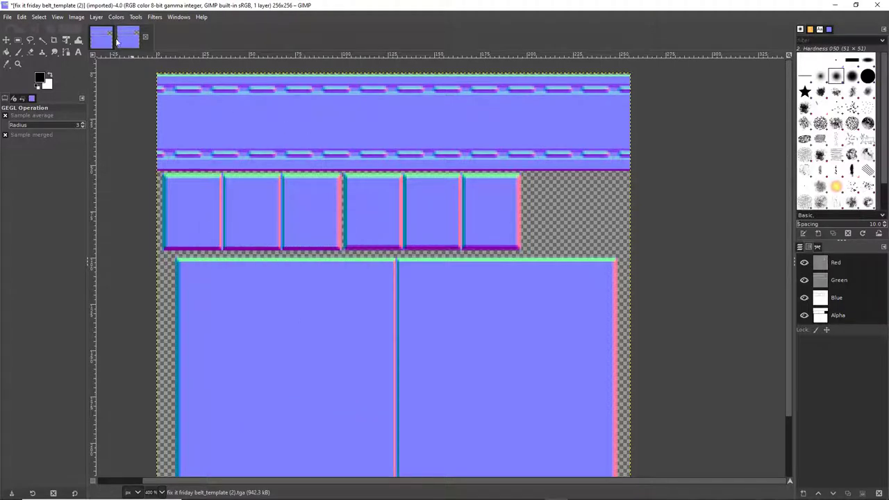
{"action": "left_click", "coordinate": [11, 18]}
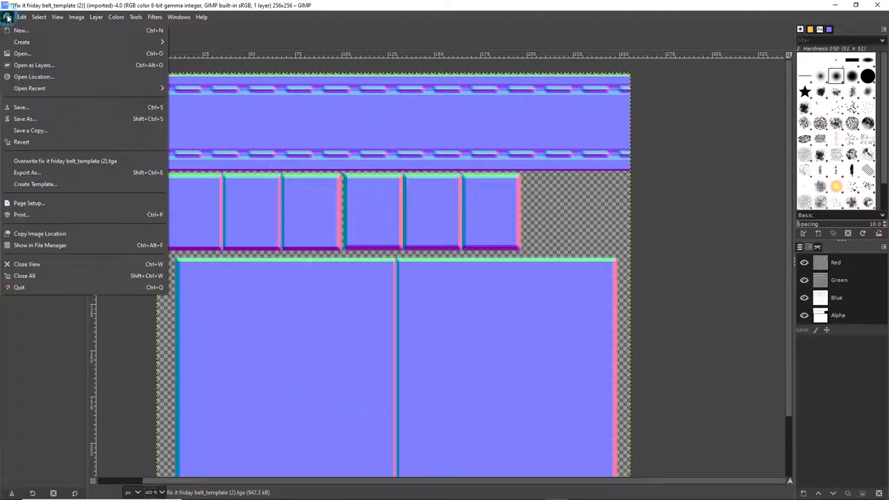
{"action": "left_click", "coordinate": [23, 118]}
{"action": "left_click", "coordinate": [531, 316]}
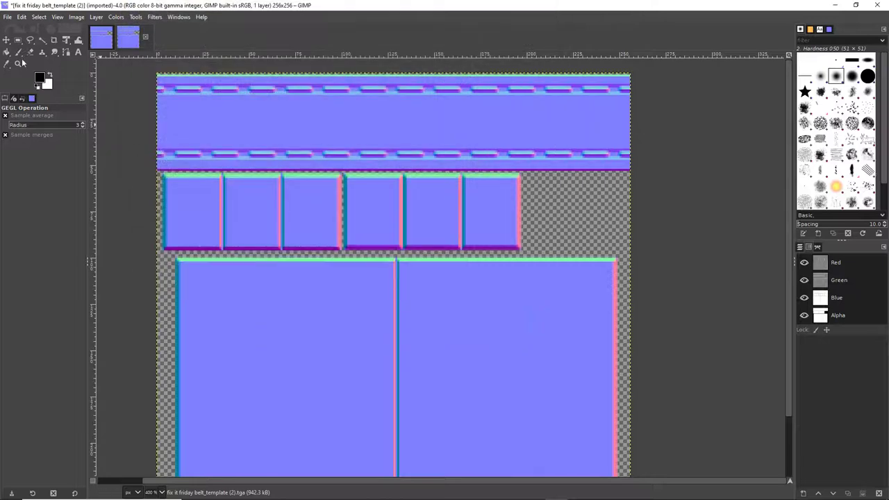
Export the normal map as fix it friday belt_template_normal (2b).tga with RLE compression off and a bottom-left origin.
{"action": "left_click", "coordinate": [13, 16]}
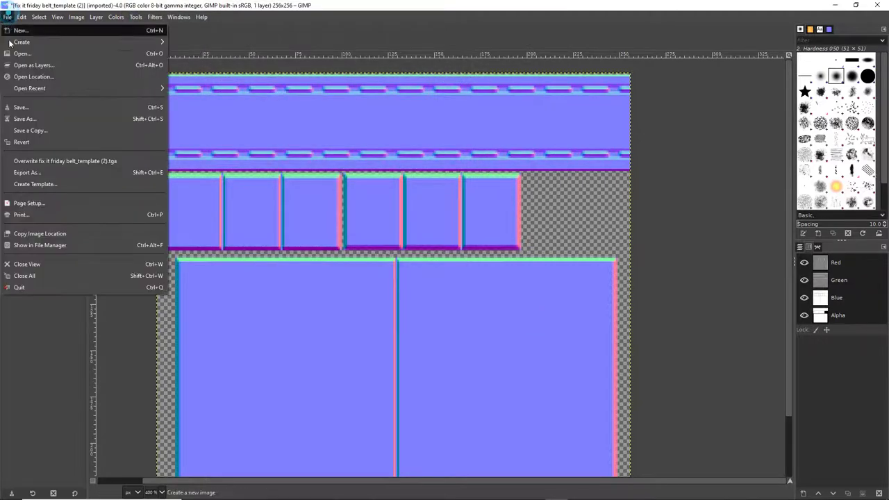
{"action": "left_click", "coordinate": [26, 173]}
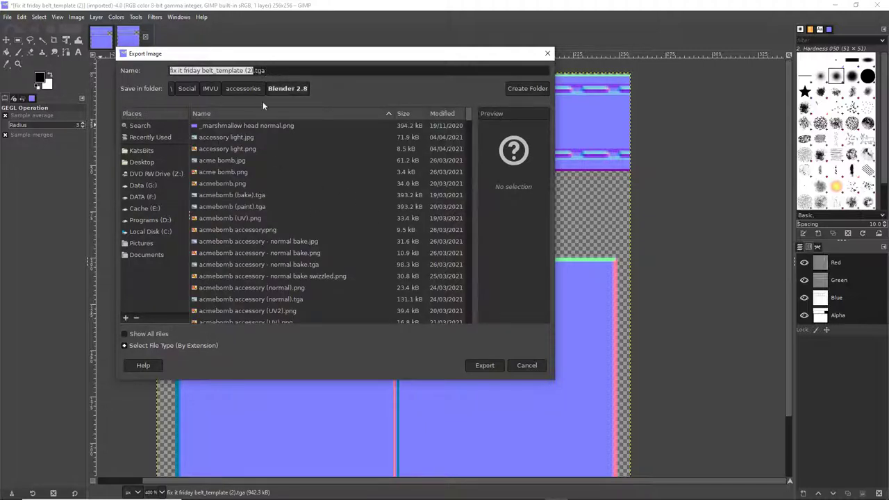
{"action": "left_click", "coordinate": [490, 366]}
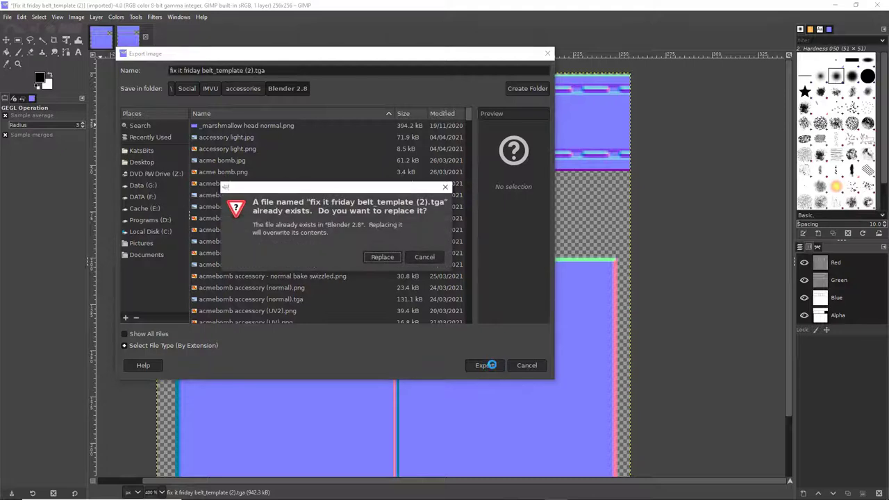
{"action": "left_click", "coordinate": [425, 257]}
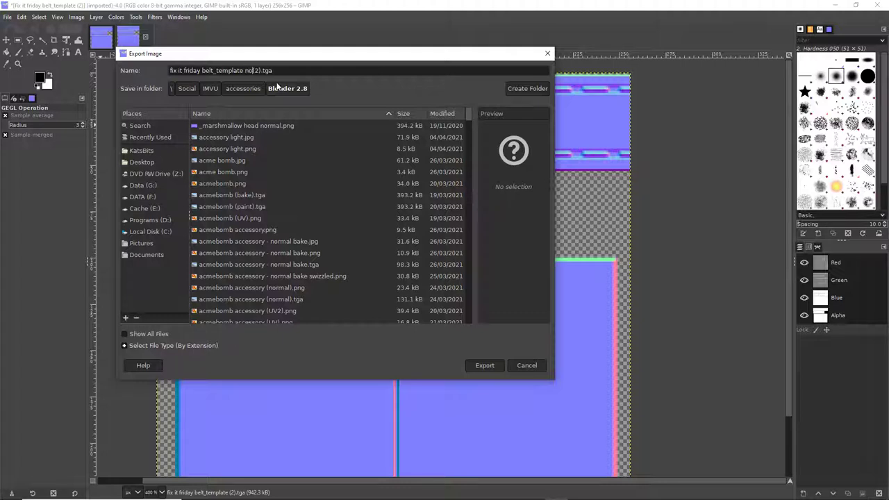
{"action": "key", "text": "BackSpace"}
{"action": "type", "text": "_norm"}
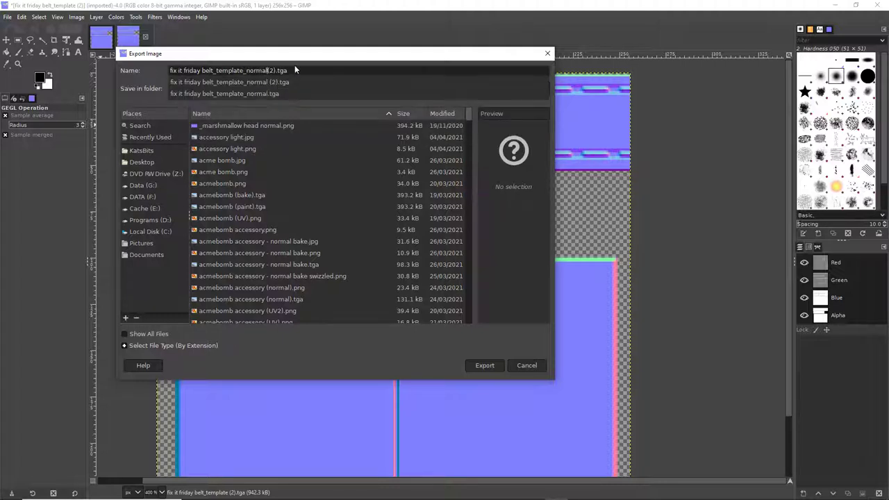
{"action": "type", "text": "al"}
{"action": "left_click", "coordinate": [278, 70]}
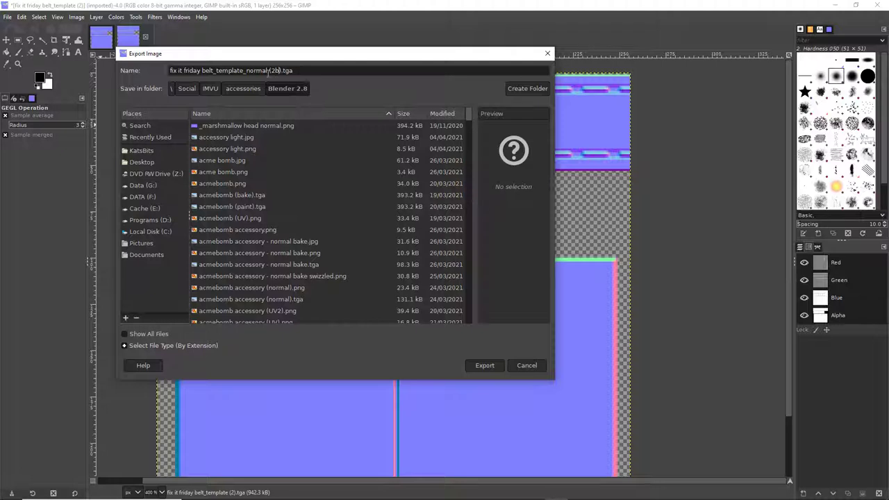
{"action": "left_click", "coordinate": [489, 370]}
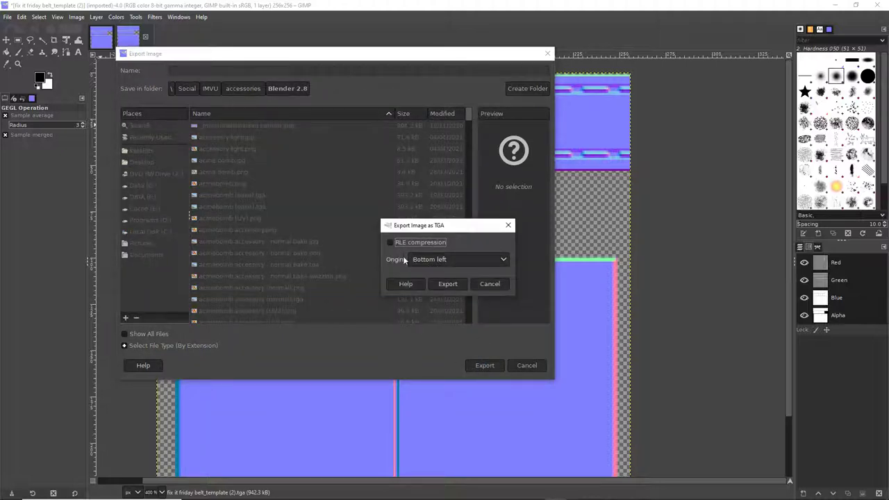
{"action": "left_click", "coordinate": [446, 285]}
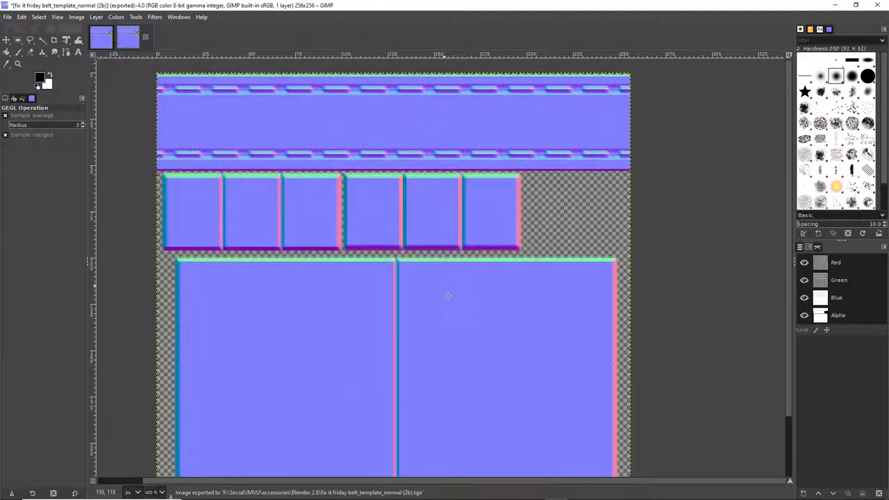
Switch to Blender and load fix it friday belt_template_normal (2b).tga into the belt material's normal map image texture.
{"action": "left_click", "coordinate": [511, 497]}
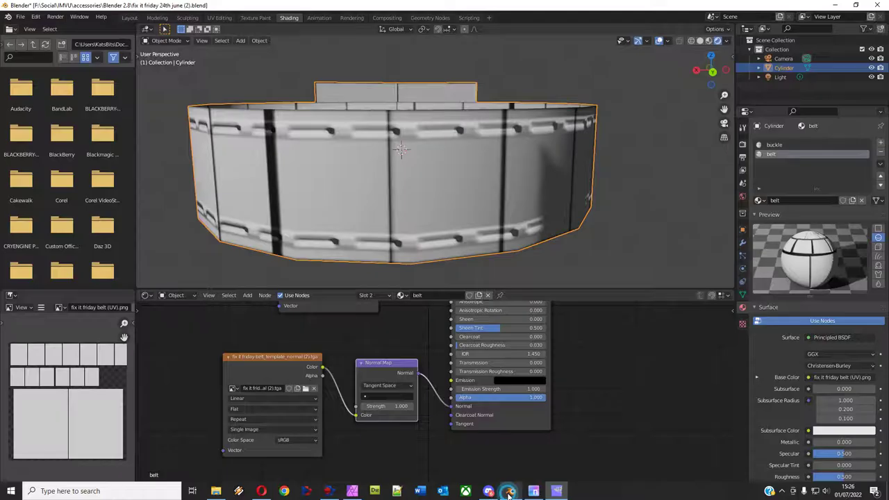
{"action": "left_click", "coordinate": [306, 390]}
{"action": "scroll", "coordinate": [452, 308], "scroll_direction": "down", "scroll_amount": 5}
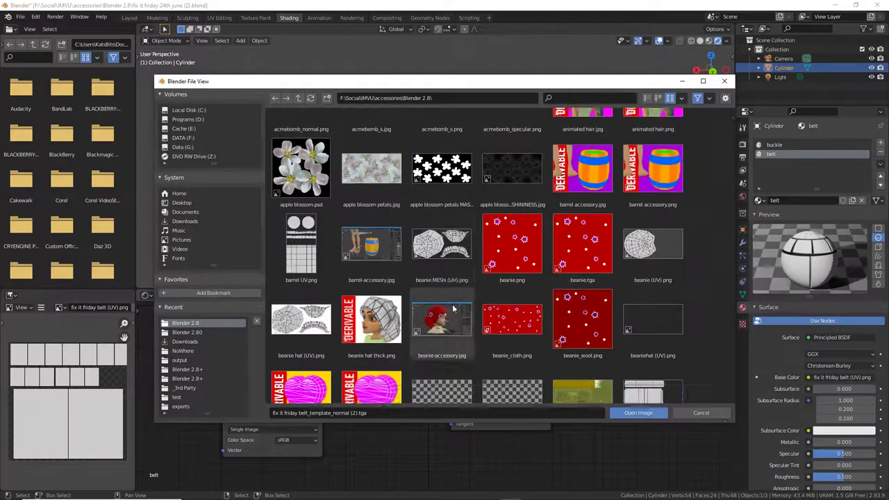
{"action": "scroll", "coordinate": [452, 307], "scroll_direction": "down", "scroll_amount": 15}
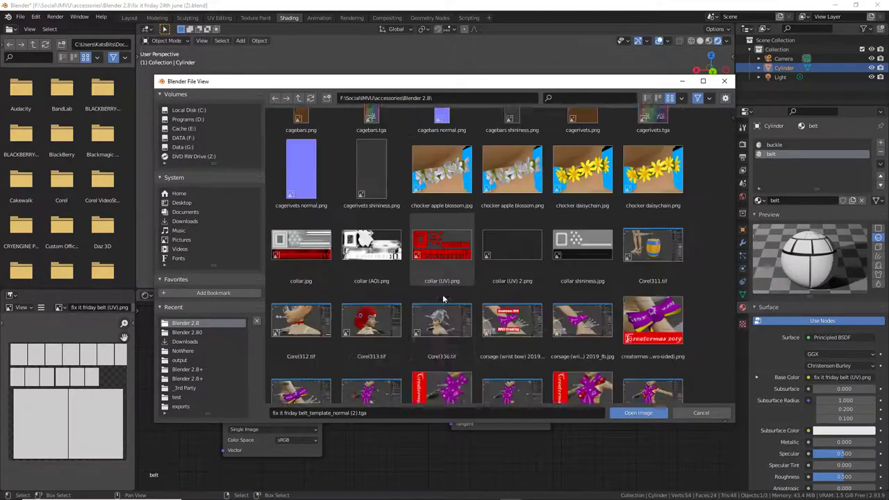
{"action": "scroll", "coordinate": [443, 299], "scroll_direction": "down", "scroll_amount": 15}
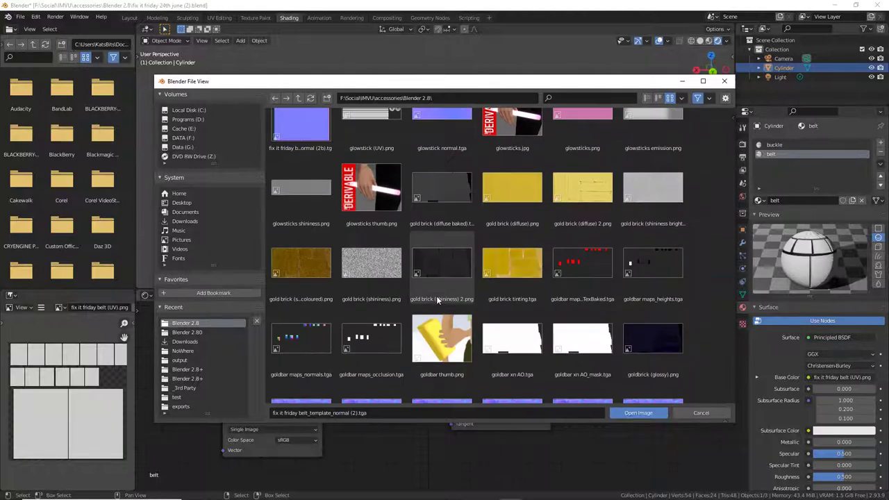
{"action": "scroll", "coordinate": [436, 295], "scroll_direction": "up", "scroll_amount": 5}
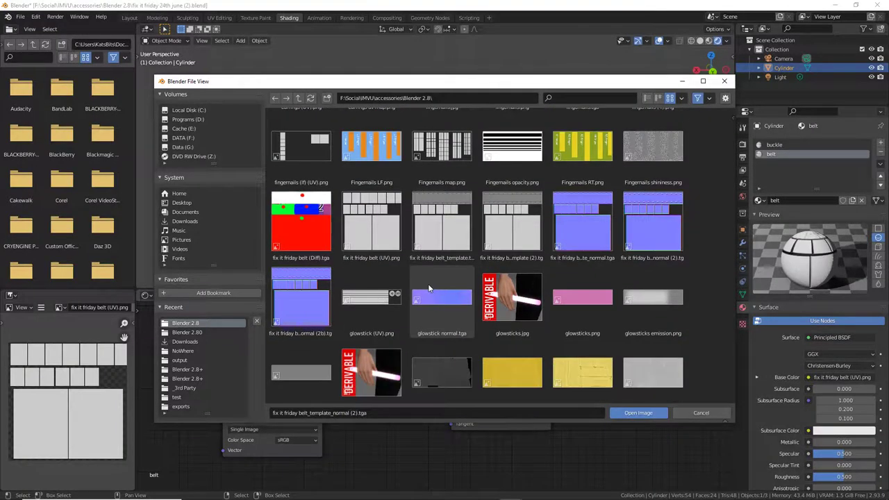
{"action": "left_click", "coordinate": [293, 295]}
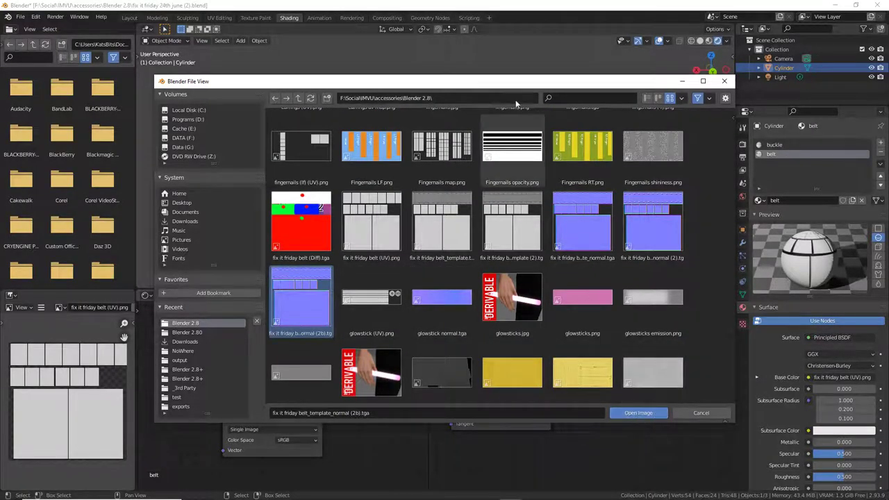
{"action": "left_click_drag", "start_coordinate": [494, 81], "coordinate": [483, 241]}
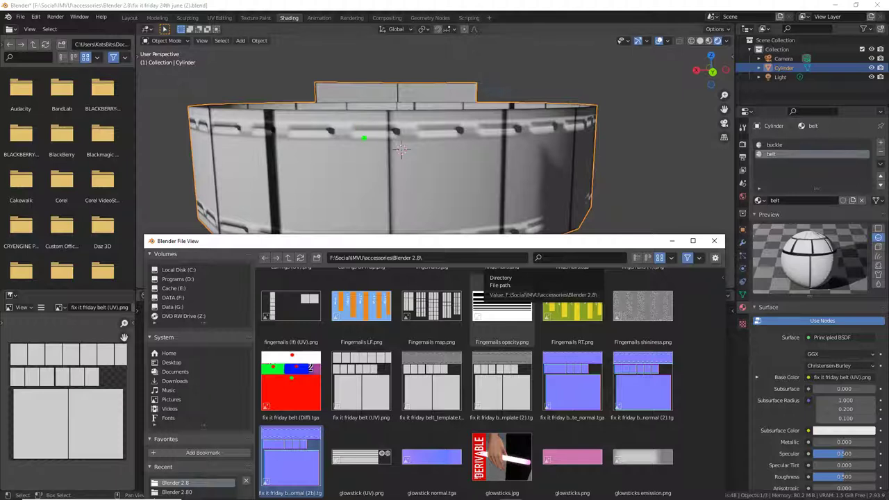
{"action": "mouse_move", "coordinate": [362, 154]}
{"action": "left_mouse_down"}
{"action": "mouse_move", "coordinate": [361, 110]}
{"action": "mouse_move", "coordinate": [372, 126]}
{"action": "mouse_move", "coordinate": [350, 152]}
{"action": "left_mouse_up"}
{"action": "key", "text": "Escape"}
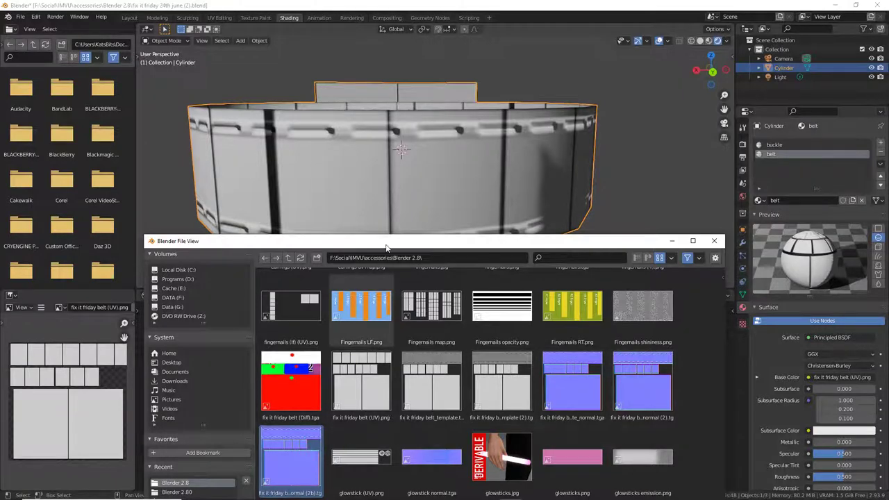
{"action": "left_click_drag", "start_coordinate": [386, 246], "coordinate": [387, 100]}
{"action": "left_click", "coordinate": [628, 425]}
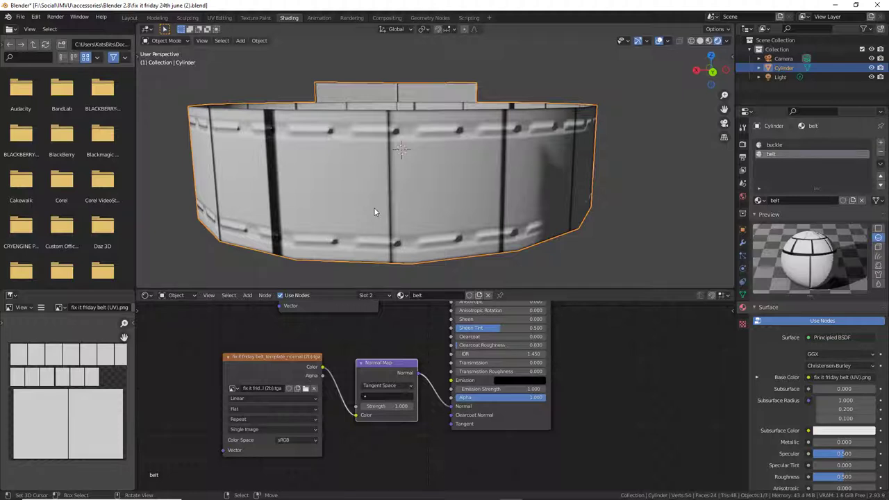
{"action": "middle_click_drag", "start_coordinate": [395, 209], "coordinate": [363, 175]}
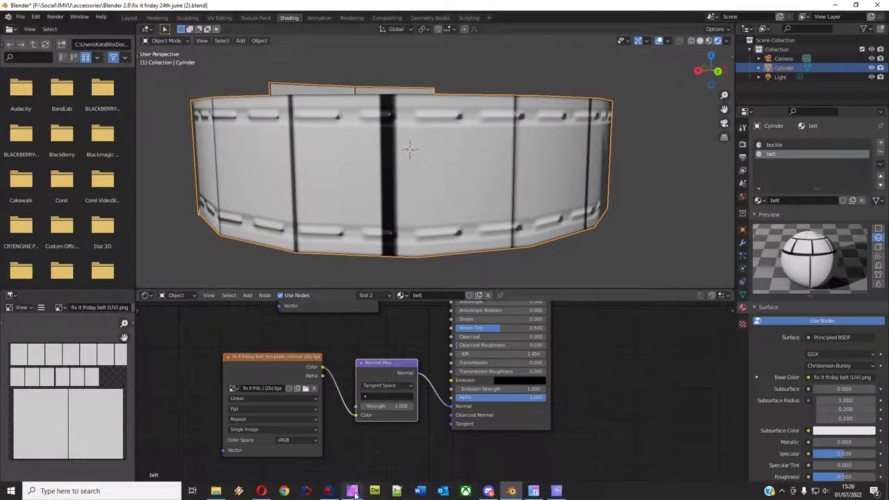
Switch to Affinity Photo and examine the two dashed stitch rows along the belt strip of the template.
{"action": "left_click", "coordinate": [352, 490]}
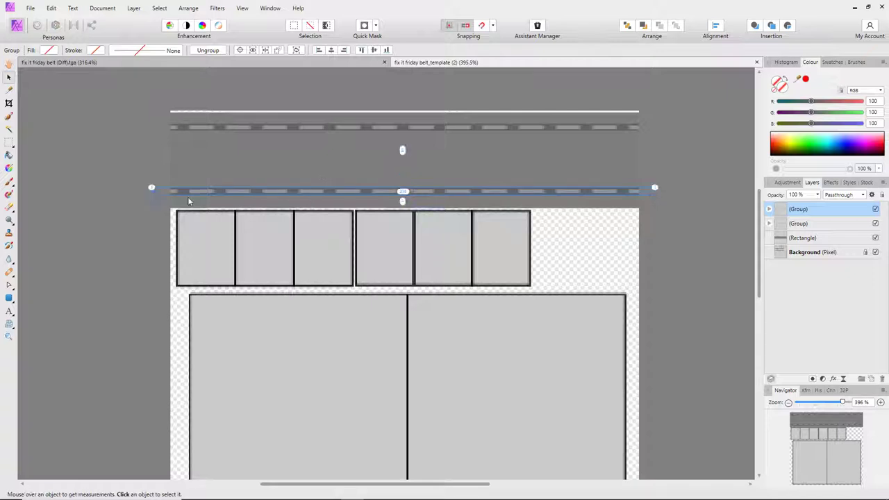
{"action": "left_click_drag", "start_coordinate": [172, 203], "coordinate": [398, 193]}
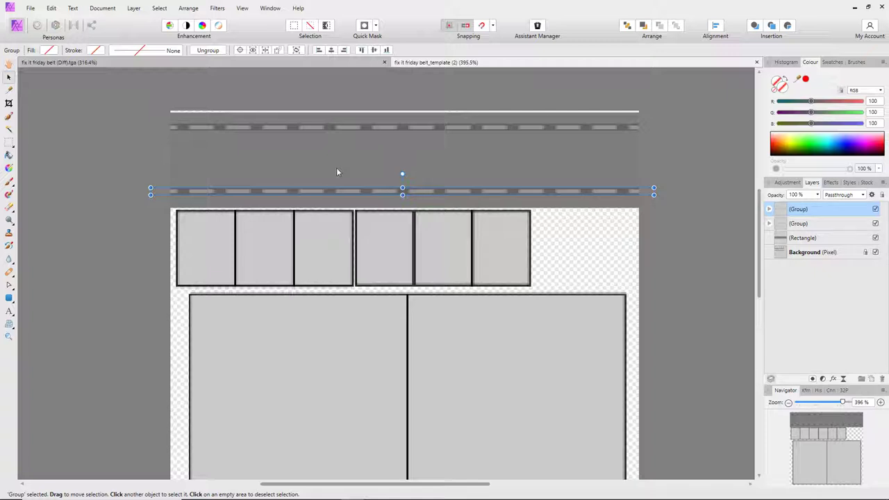
{"action": "key", "text": "alt"}
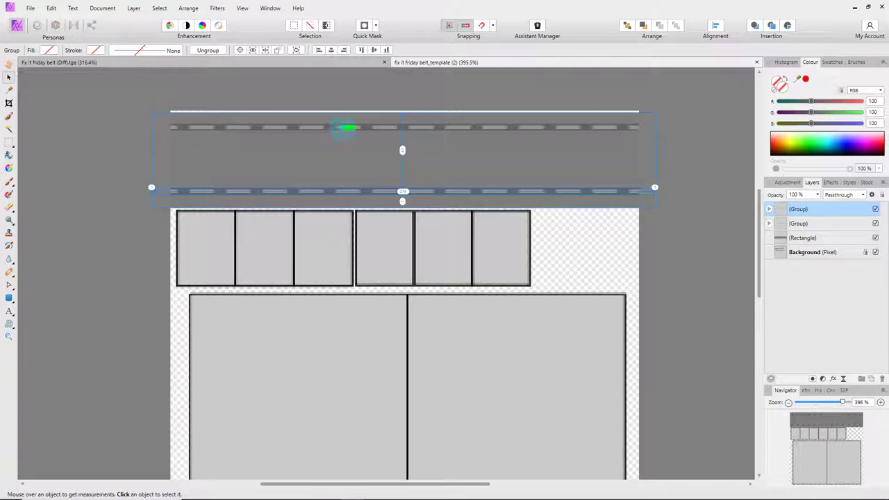
{"action": "left_click", "coordinate": [383, 126]}
{"action": "left_click", "coordinate": [422, 127]}
{"action": "left_click", "coordinate": [455, 127]}
{"action": "left_click", "coordinate": [494, 127]}
{"action": "left_click", "coordinate": [534, 128]}
{"action": "left_click", "coordinate": [570, 127]}
{"action": "left_click", "coordinate": [605, 127]}
{"action": "left_click", "coordinate": [599, 192]}
{"action": "left_click", "coordinate": [365, 192]}
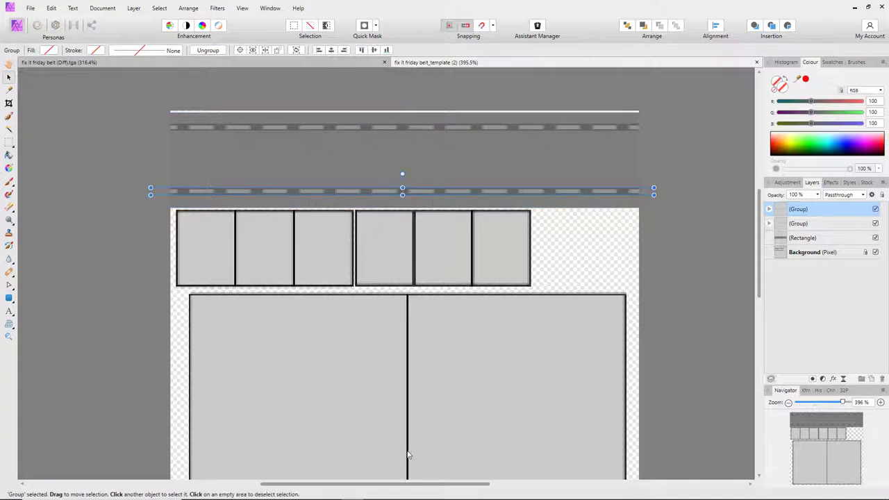
Switch to Blender and examine the belt's UV layout over the normal map in the UV Editing workspace.
{"action": "mouse_move", "coordinate": [490, 493]}
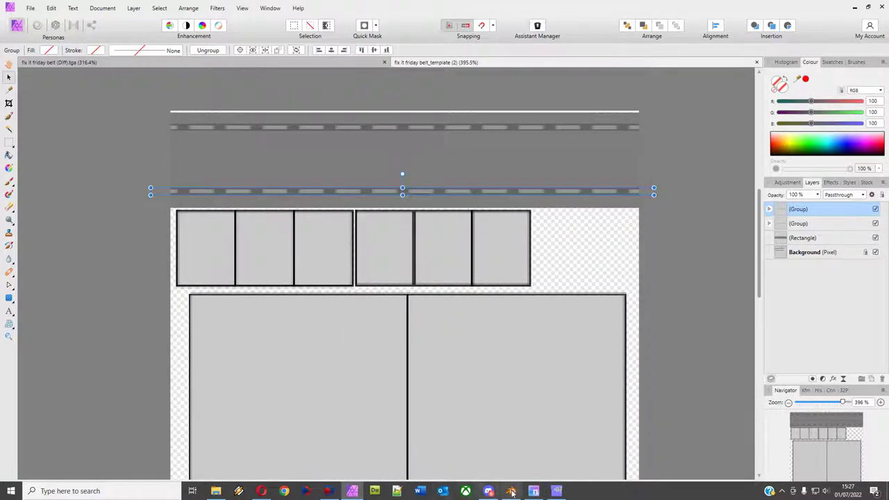
{"action": "left_click", "coordinate": [512, 491]}
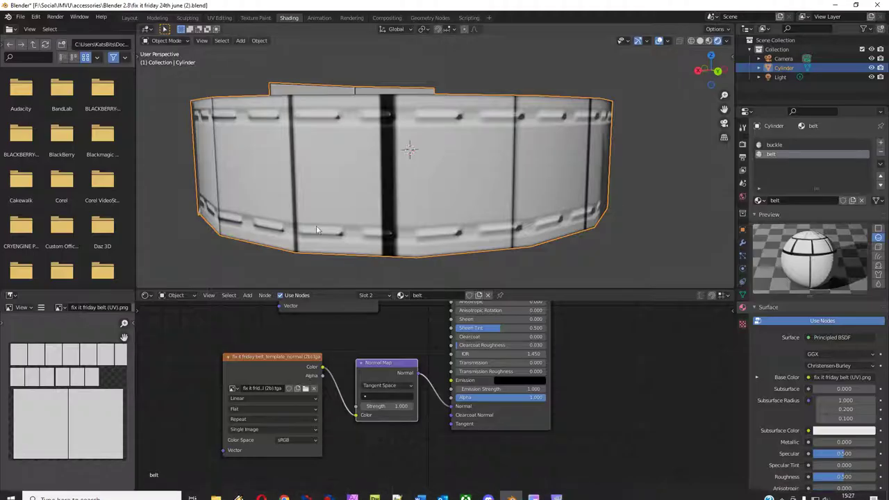
{"action": "middle_click_drag", "start_coordinate": [333, 154], "coordinate": [404, 242]}
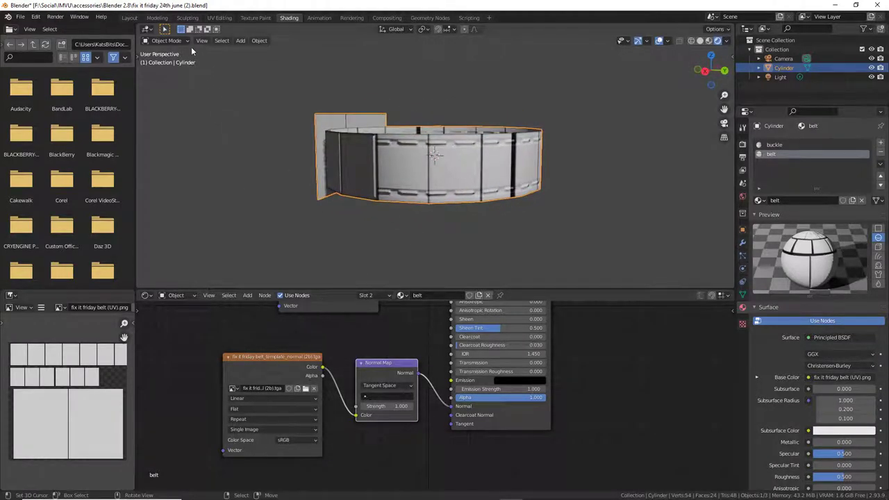
{"action": "left_click", "coordinate": [220, 18]}
{"action": "scroll", "coordinate": [208, 243], "scroll_direction": "down", "scroll_amount": 2}
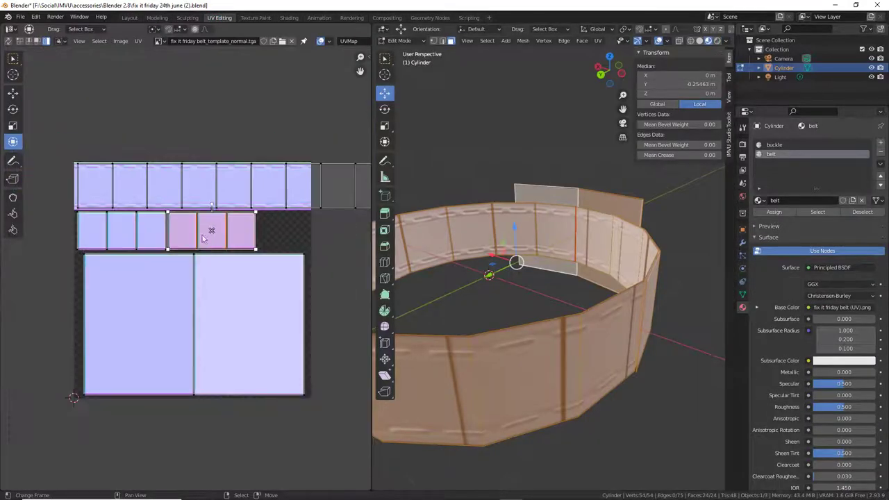
{"action": "scroll", "coordinate": [162, 165], "scroll_direction": "down", "scroll_amount": 3}
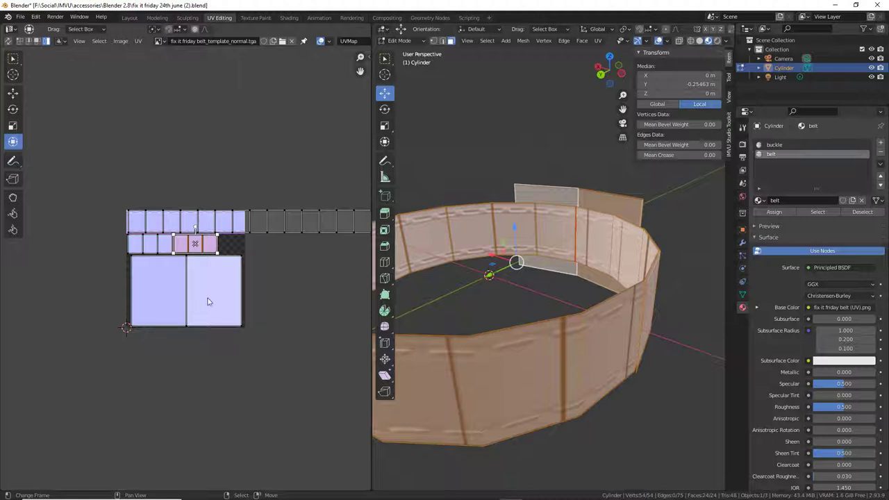
{"action": "middle_click_drag", "start_coordinate": [240, 278], "coordinate": [207, 274]}
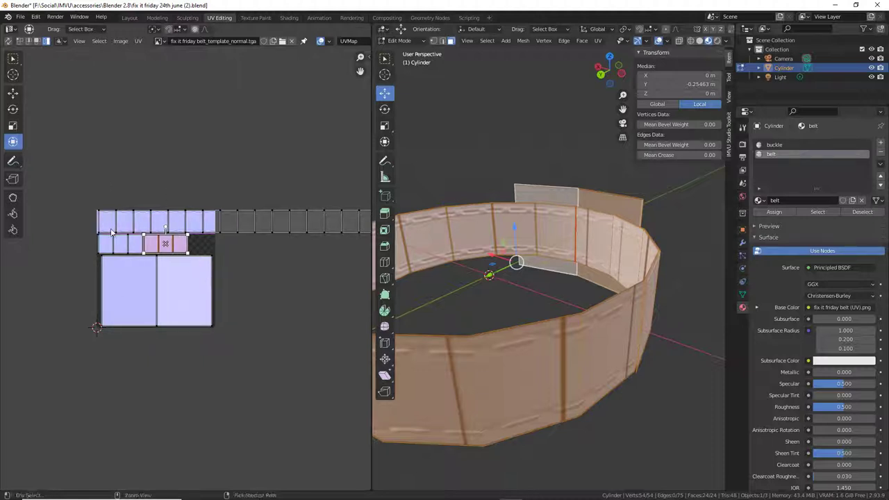
{"action": "mouse_move", "coordinate": [95, 329]}
{"action": "left_mouse_down"}
{"action": "mouse_move", "coordinate": [211, 334]}
{"action": "mouse_move", "coordinate": [229, 268]}
{"action": "mouse_move", "coordinate": [229, 205]}
{"action": "mouse_move", "coordinate": [94, 193]}
{"action": "left_mouse_up"}
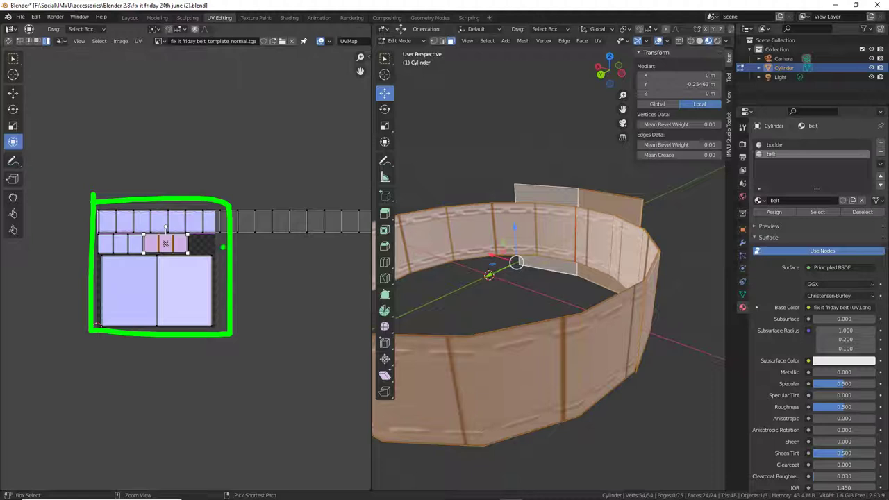
Inspect the model around the belt and compare its unstitched panels with the row of small UV islands.
{"action": "middle_click_drag", "start_coordinate": [604, 347], "coordinate": [604, 292]}
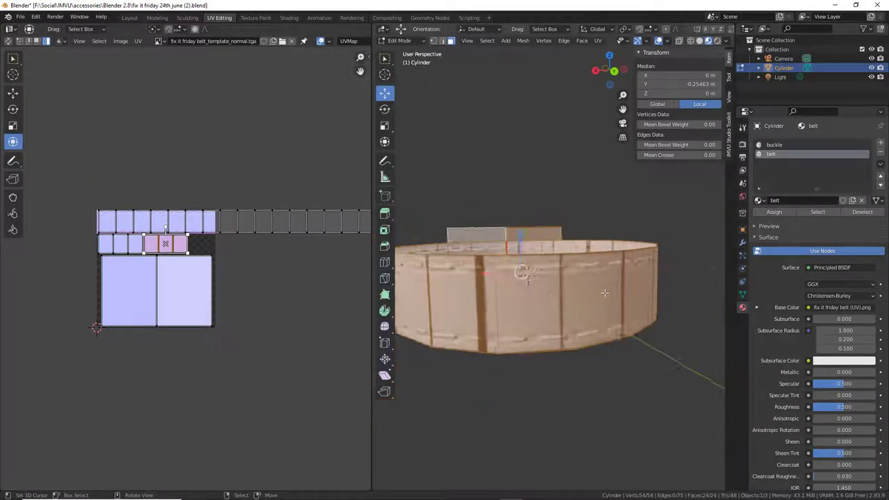
{"action": "scroll", "coordinate": [604, 292], "scroll_direction": "down", "scroll_amount": 2}
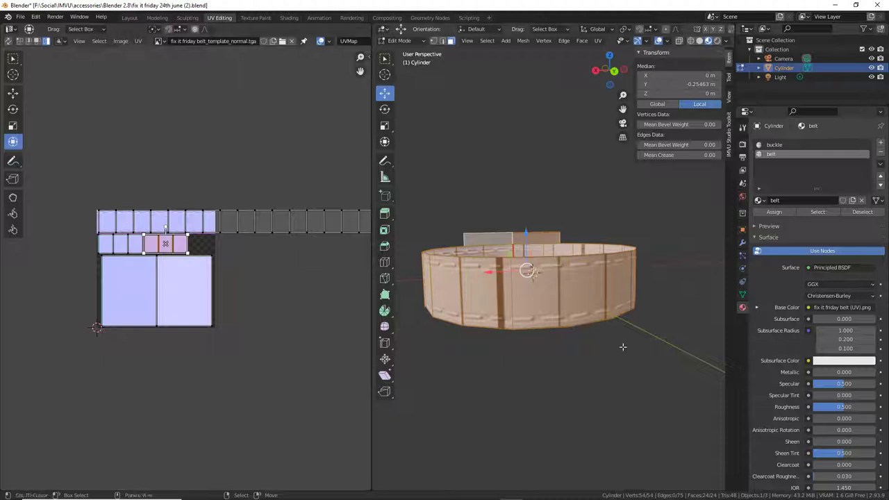
{"action": "middle_click_drag", "start_coordinate": [621, 347], "coordinate": [550, 329]}
{"action": "scroll", "coordinate": [551, 329], "scroll_direction": "up", "scroll_amount": 2}
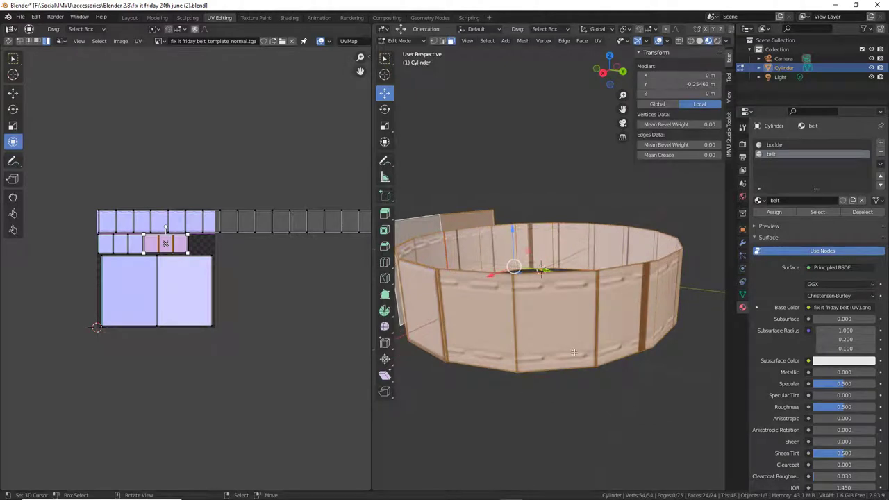
{"action": "middle_click_drag", "start_coordinate": [592, 340], "coordinate": [551, 326]}
{"action": "scroll", "coordinate": [551, 326], "scroll_direction": "up", "scroll_amount": 2}
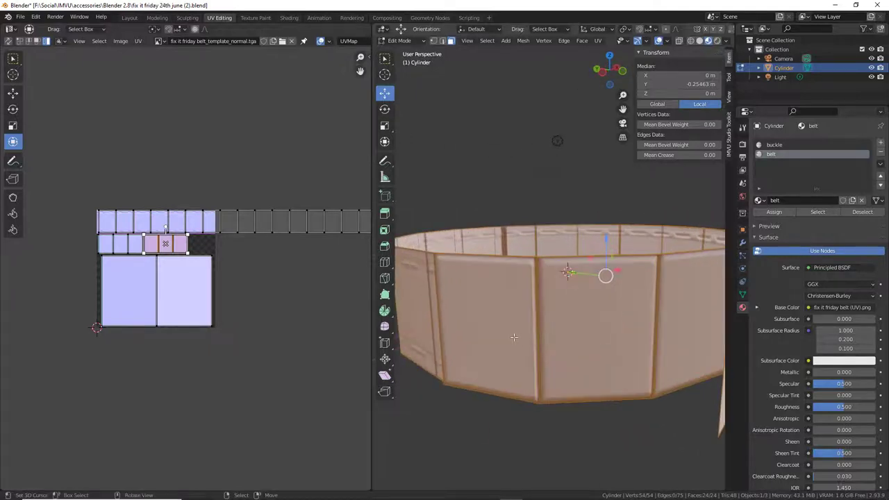
{"action": "mouse_move", "coordinate": [480, 340]}
{"action": "left_mouse_down"}
{"action": "mouse_move", "coordinate": [525, 351]}
{"action": "mouse_move", "coordinate": [623, 337]}
{"action": "left_mouse_up"}
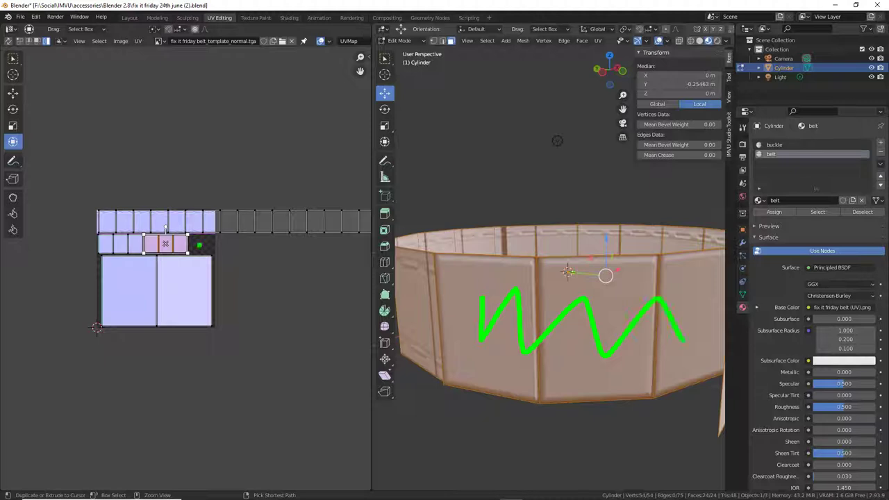
{"action": "left_click_drag", "start_coordinate": [109, 243], "coordinate": [183, 240]}
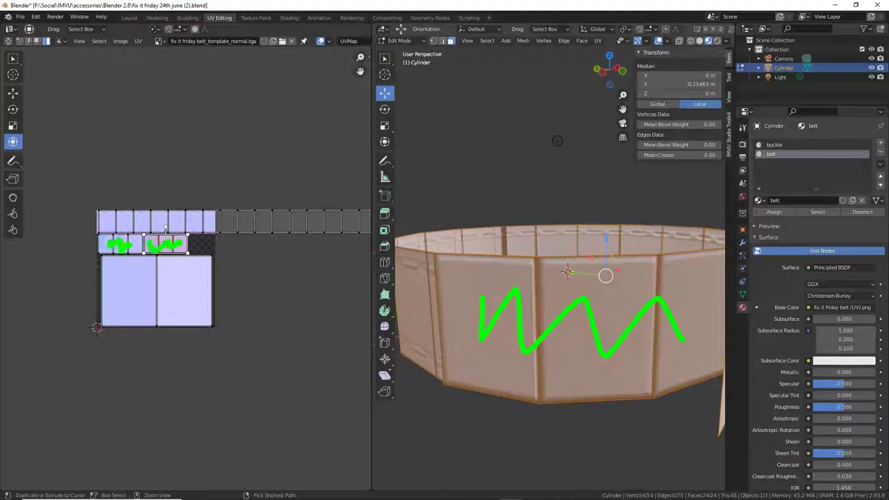
{"action": "key", "text": "ctrl+z"}
{"action": "key", "text": "ctrl+z"}
{"action": "key", "text": "ctrl+z"}
Compare the remaining plain belt panels and the buckle faces with the two large UV islands.
{"action": "middle_click_drag", "start_coordinate": [548, 326], "coordinate": [558, 356]}
{"action": "mouse_move", "coordinate": [419, 305]}
{"action": "left_mouse_down"}
{"action": "mouse_move", "coordinate": [425, 329]}
{"action": "mouse_move", "coordinate": [639, 332]}
{"action": "left_mouse_up"}
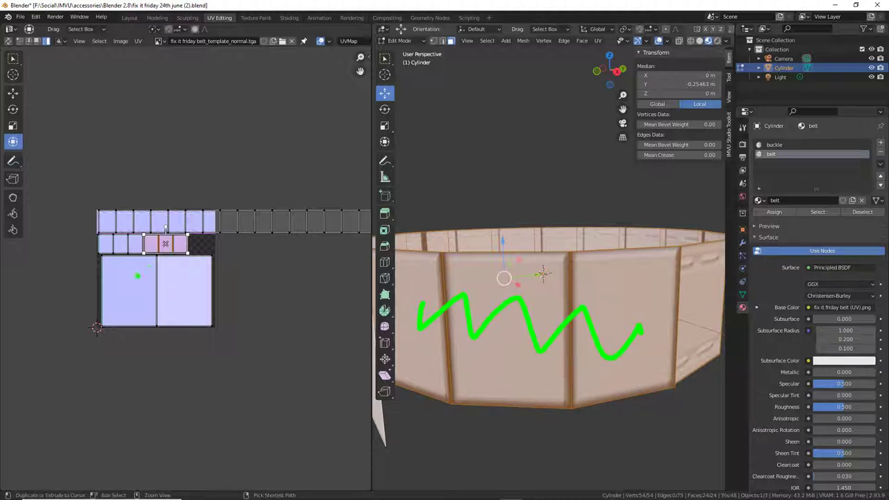
{"action": "mouse_move", "coordinate": [158, 261]}
{"action": "left_mouse_down"}
{"action": "mouse_move", "coordinate": [169, 300]}
{"action": "mouse_move", "coordinate": [132, 271]}
{"action": "mouse_move", "coordinate": [149, 284]}
{"action": "left_mouse_up"}
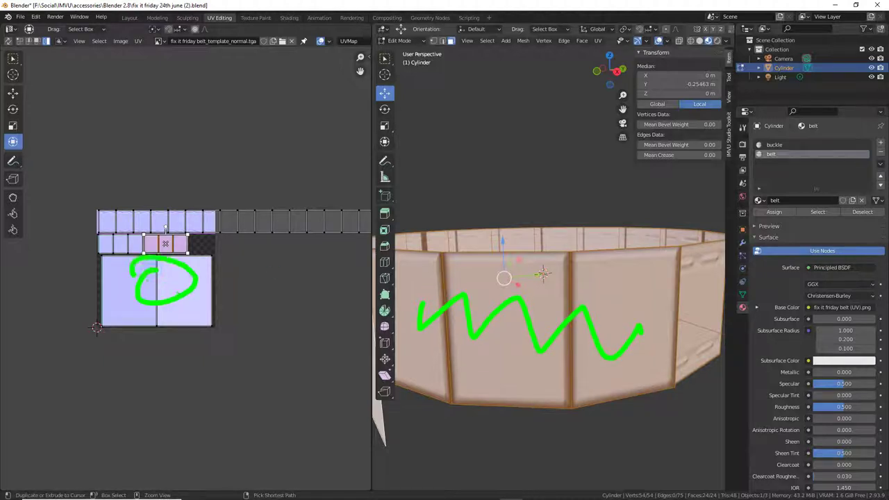
{"action": "middle_click_drag", "start_coordinate": [389, 340], "coordinate": [526, 341]}
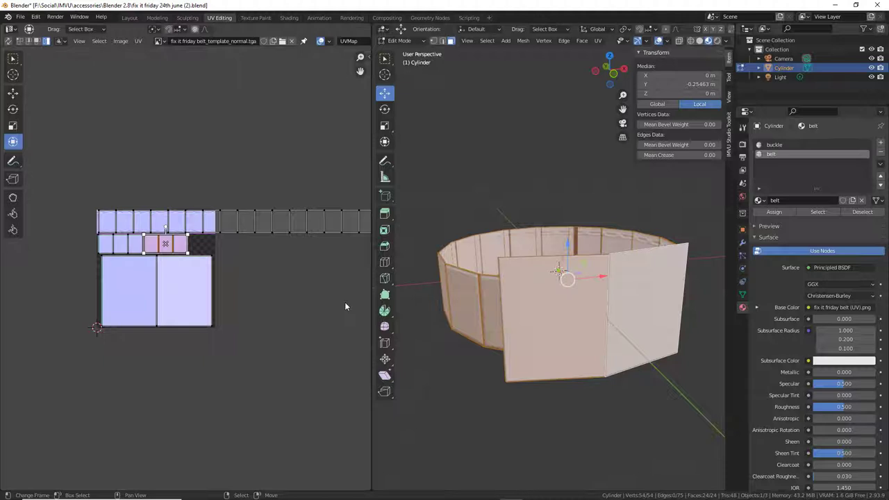
{"action": "middle_click_drag", "start_coordinate": [303, 301], "coordinate": [152, 283], "text": "ctrl"}
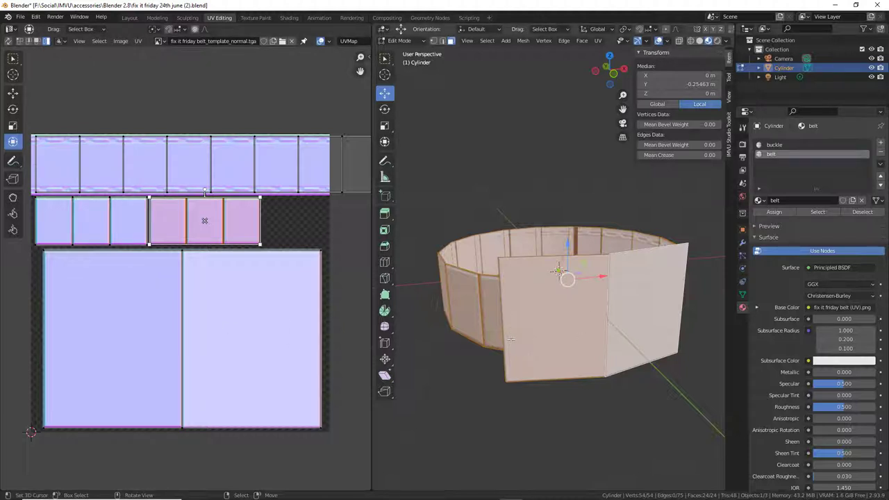
Switch to Affinity Photo and examine the template's stitched strip and its two large panels.
{"action": "mouse_move", "coordinate": [405, 494]}
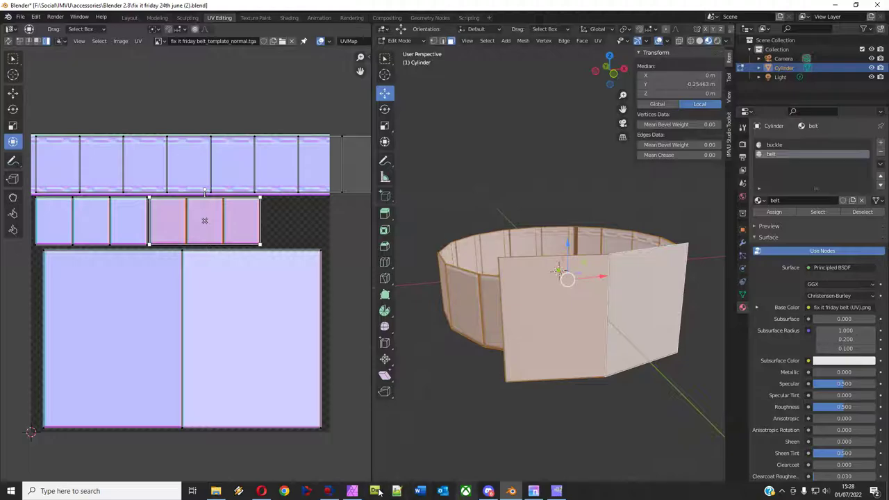
{"action": "left_click", "coordinate": [352, 491]}
{"action": "scroll", "coordinate": [381, 352], "scroll_direction": "down", "scroll_amount": 5}
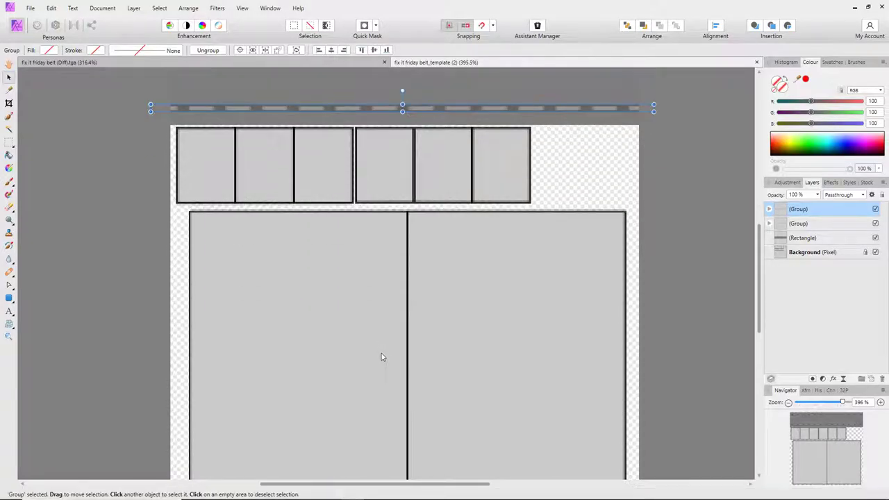
{"action": "scroll", "coordinate": [375, 229], "scroll_direction": "up", "scroll_amount": 2}
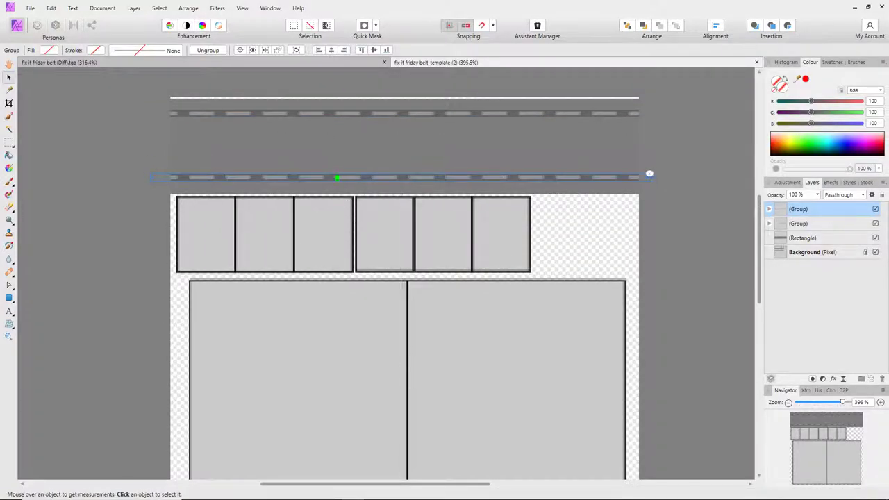
{"action": "mouse_move", "coordinate": [326, 144]}
{"action": "left_mouse_down"}
{"action": "mouse_move", "coordinate": [428, 129]}
{"action": "mouse_move", "coordinate": [490, 131]}
{"action": "left_mouse_up"}
{"action": "left_click_drag", "start_coordinate": [415, 334], "coordinate": [435, 380]}
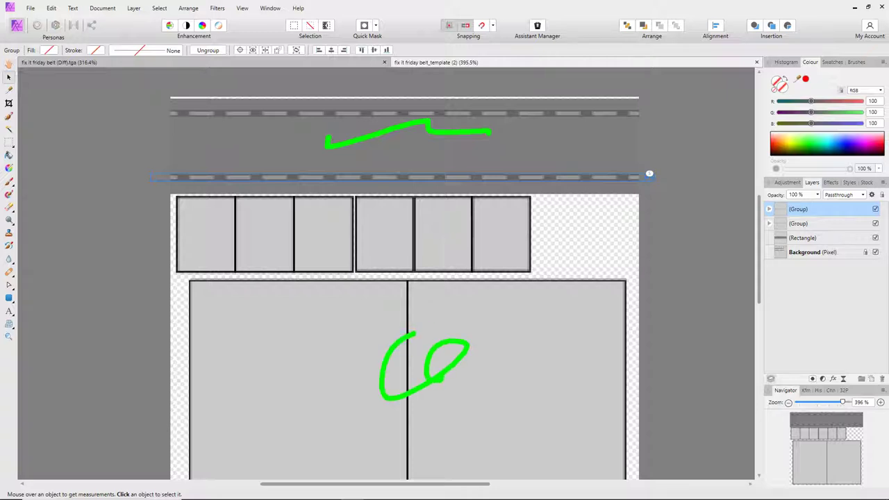
Add the art text "OG" on the first of the template's two large panels.
{"action": "scroll", "coordinate": [440, 379], "scroll_direction": "down", "scroll_amount": 4}
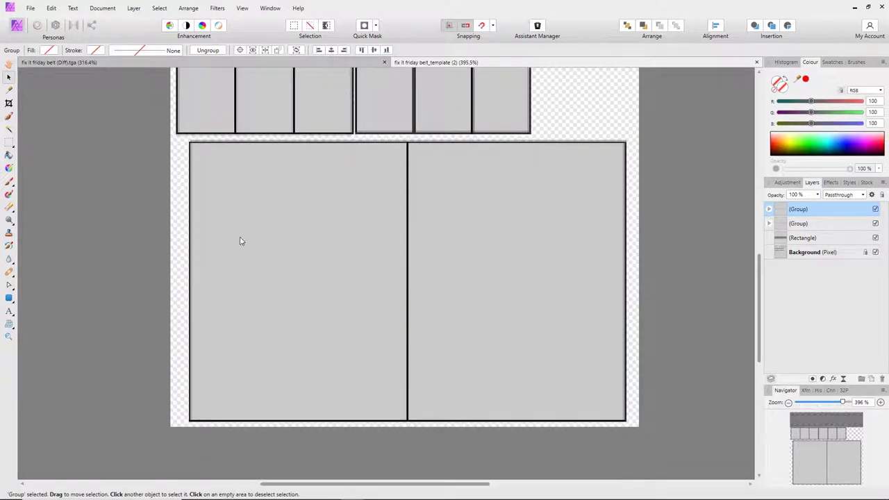
{"action": "left_click", "coordinate": [9, 312]}
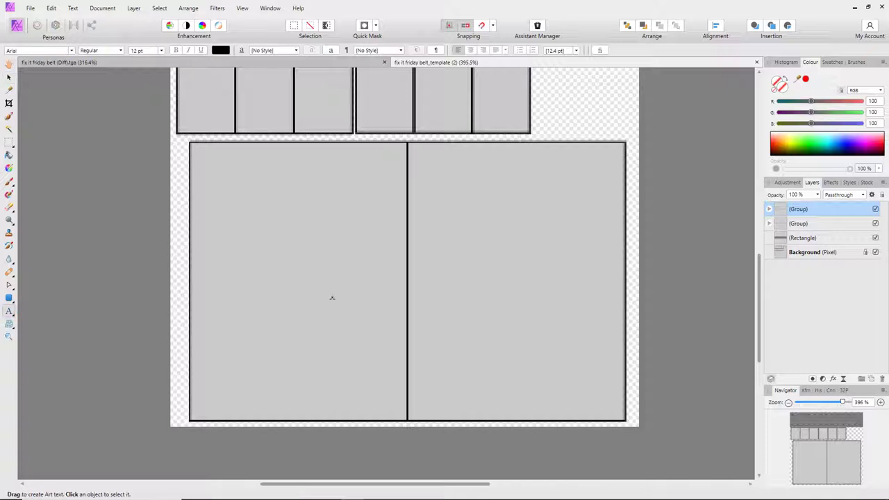
{"action": "left_click", "coordinate": [280, 289]}
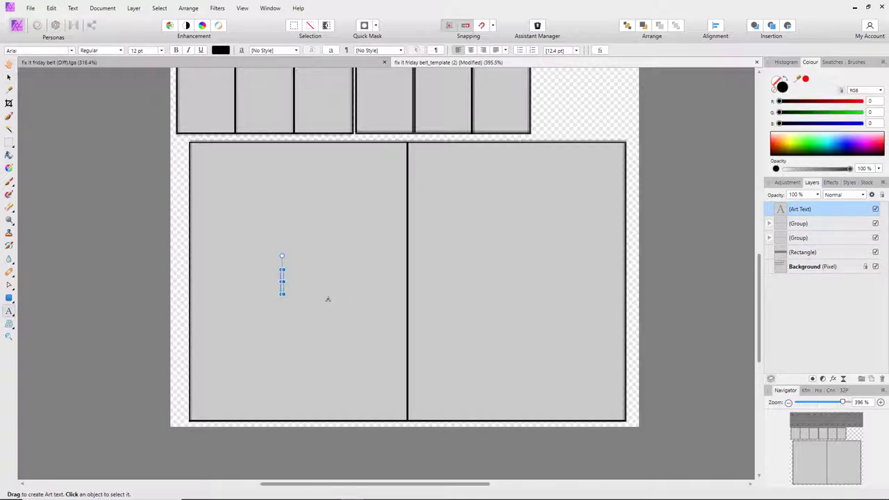
{"action": "type", "text": "OG"}
{"action": "key", "text": "Escape"}
{"action": "left_click", "coordinate": [9, 78]}
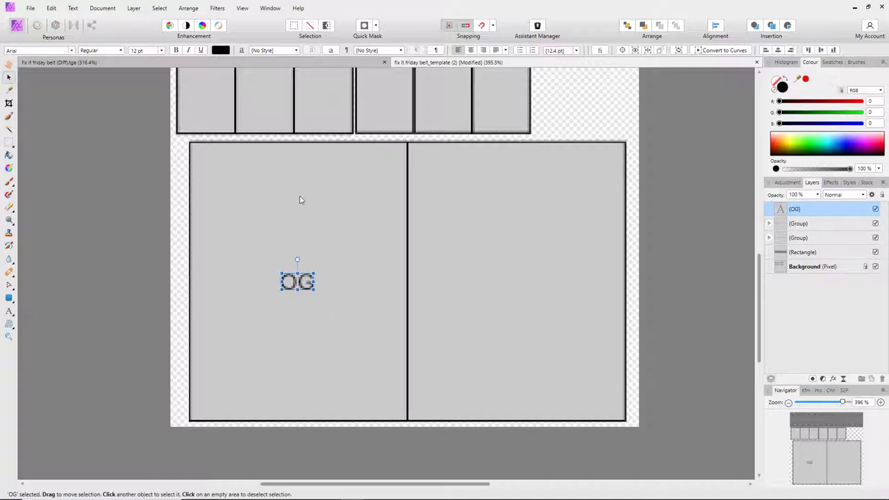
Set the OG text's font to Blackletter686 BT.
{"action": "left_click", "coordinate": [120, 50]}
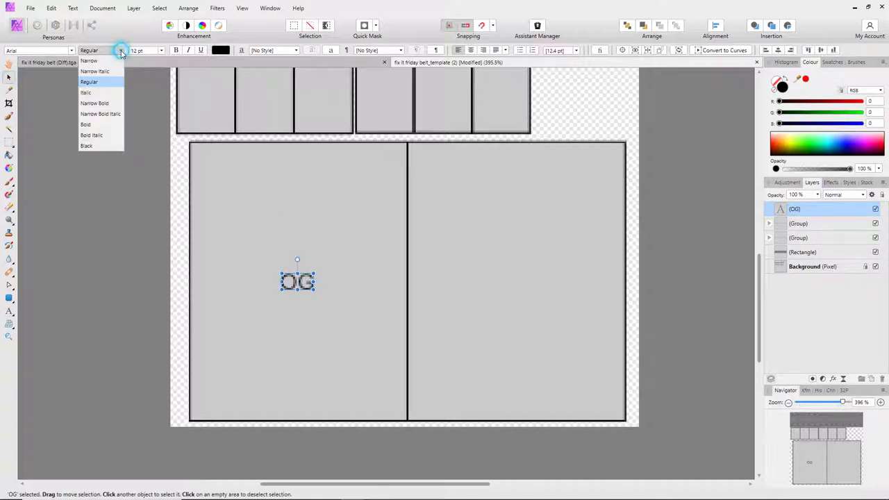
{"action": "left_click", "coordinate": [72, 50]}
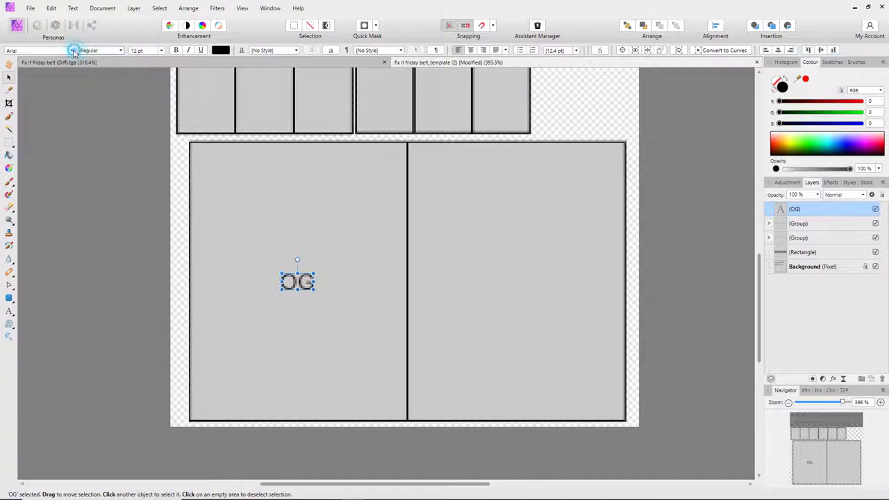
{"action": "left_click", "coordinate": [71, 50]}
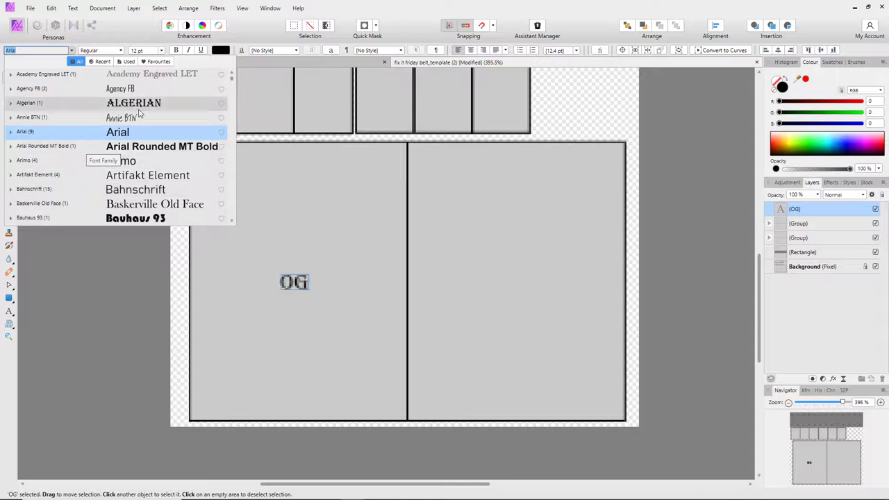
{"action": "scroll", "coordinate": [139, 112], "scroll_direction": "down", "scroll_amount": 3}
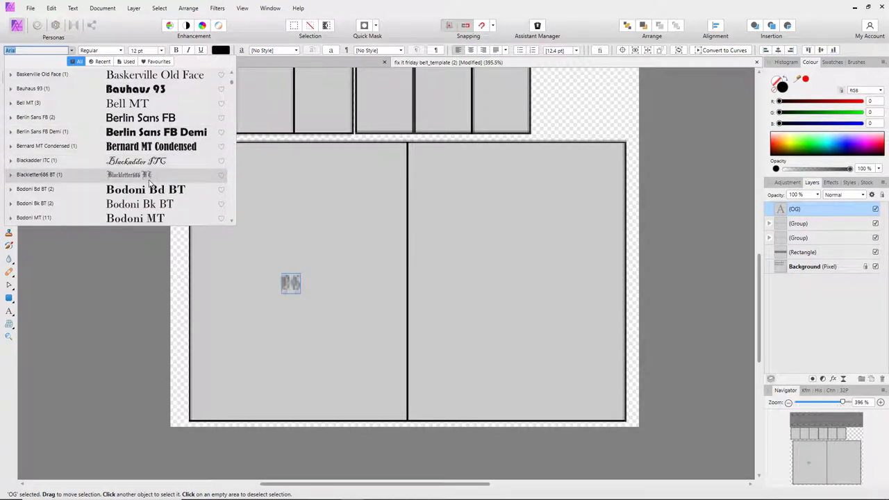
{"action": "left_click", "coordinate": [149, 179]}
Set the OG text's size to 144 pt and move the text down inside the two large panels.
{"action": "left_click", "coordinate": [161, 50]}
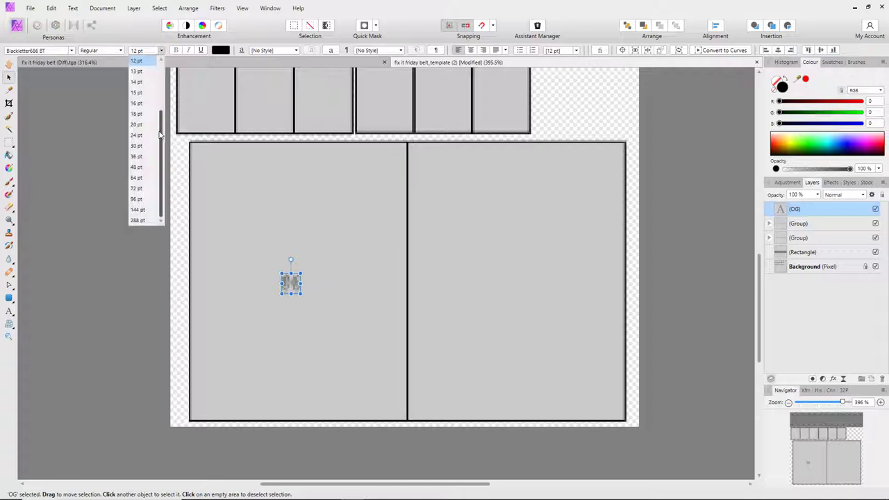
{"action": "left_click", "coordinate": [143, 209]}
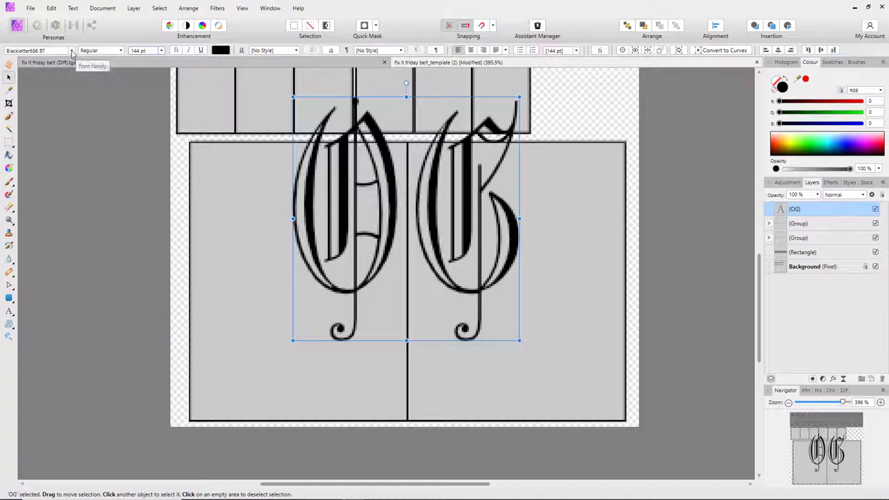
{"action": "left_click_drag", "start_coordinate": [392, 182], "coordinate": [392, 240]}
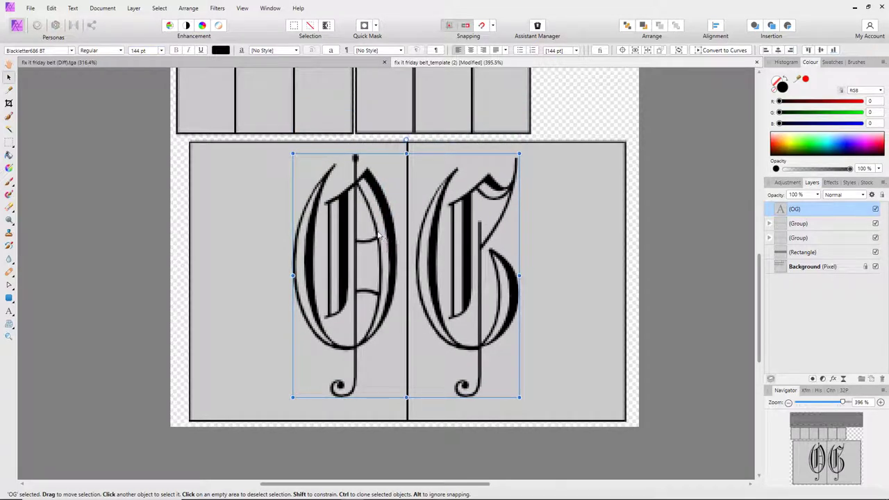
{"action": "mouse_move", "coordinate": [332, 170]}
{"action": "left_mouse_down"}
{"action": "mouse_move", "coordinate": [313, 225]}
{"action": "mouse_move", "coordinate": [309, 315]}
{"action": "mouse_move", "coordinate": [335, 347]}
{"action": "mouse_move", "coordinate": [375, 337]}
{"action": "left_mouse_up"}
{"action": "mouse_move", "coordinate": [326, 169]}
{"action": "left_mouse_down"}
{"action": "mouse_move", "coordinate": [316, 195]}
{"action": "mouse_move", "coordinate": [308, 282]}
{"action": "mouse_move", "coordinate": [336, 334]}
{"action": "mouse_move", "coordinate": [384, 317]}
{"action": "mouse_move", "coordinate": [390, 225]}
{"action": "mouse_move", "coordinate": [368, 186]}
{"action": "left_mouse_up"}
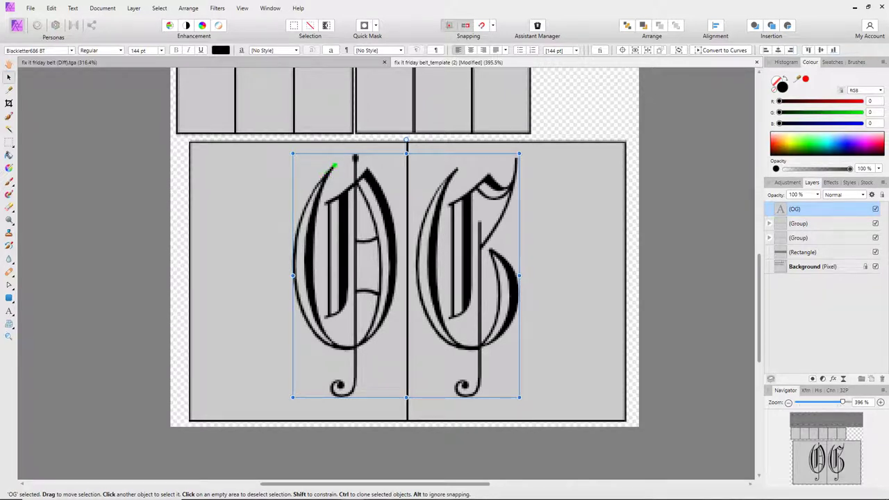
{"action": "mouse_move", "coordinate": [334, 166]}
{"action": "left_mouse_down"}
{"action": "mouse_move", "coordinate": [296, 228]}
{"action": "mouse_move", "coordinate": [293, 285]}
{"action": "mouse_move", "coordinate": [310, 334]}
{"action": "mouse_move", "coordinate": [351, 355]}
{"action": "left_mouse_up"}
Try bolder fonts on the OG text and set its font to Haettenschweiler.
{"action": "left_click", "coordinate": [71, 50]}
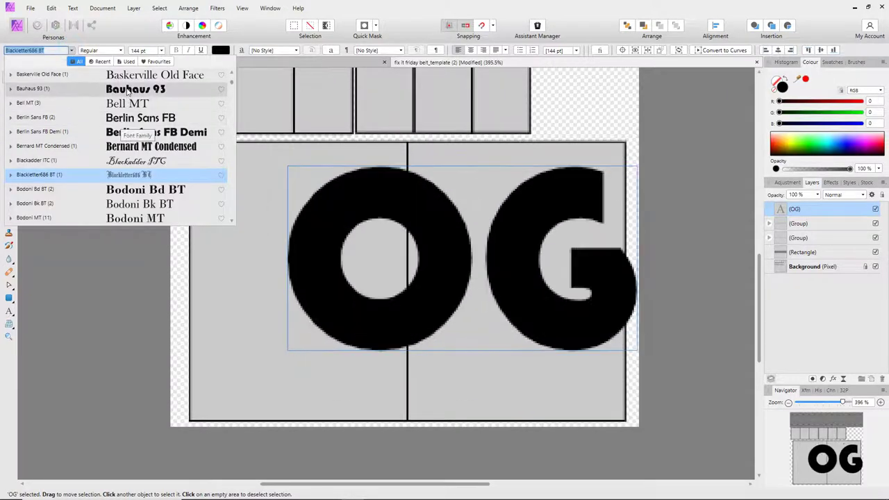
{"action": "left_click", "coordinate": [139, 145]}
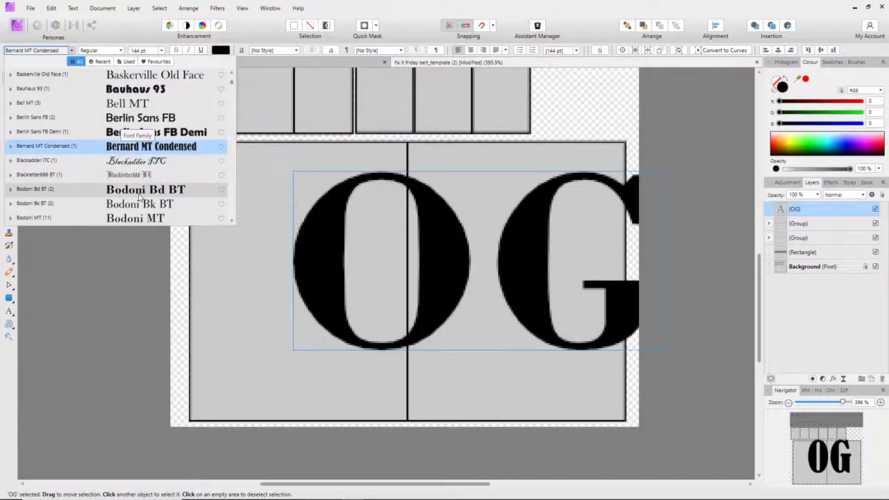
{"action": "scroll", "coordinate": [166, 189], "scroll_direction": "down", "scroll_amount": 6}
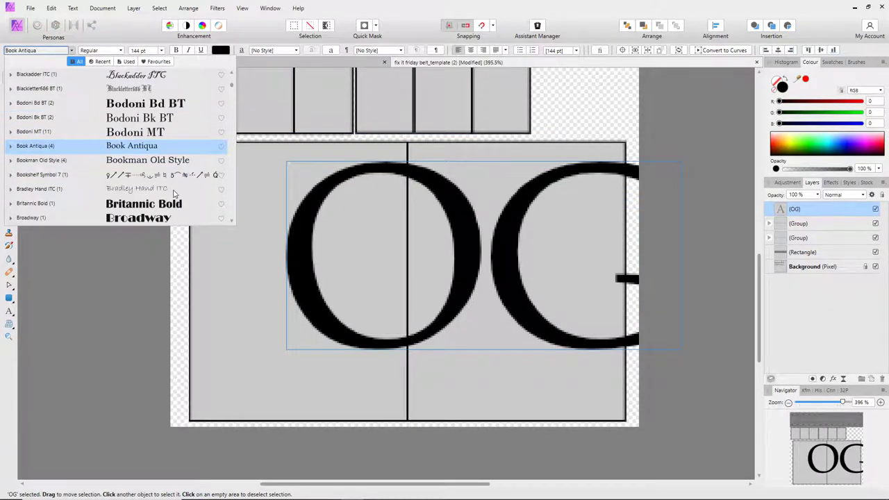
{"action": "scroll", "coordinate": [174, 194], "scroll_direction": "down", "scroll_amount": 6}
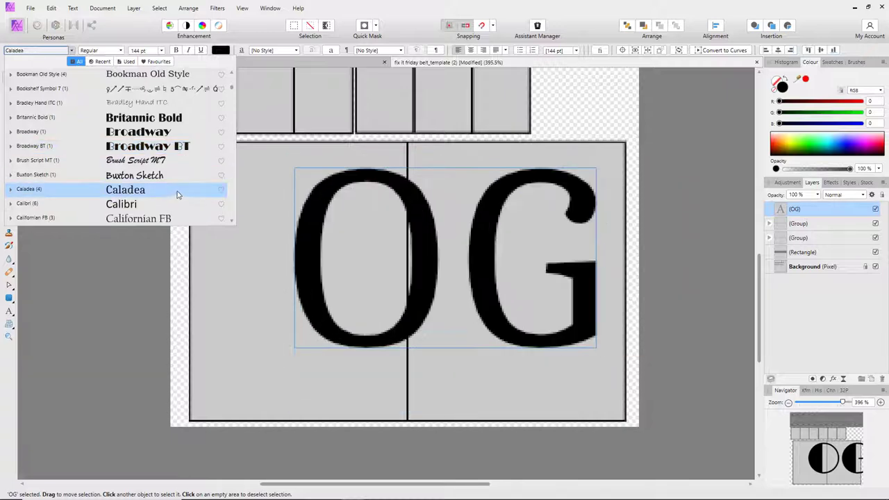
{"action": "scroll", "coordinate": [179, 191], "scroll_direction": "down", "scroll_amount": 8}
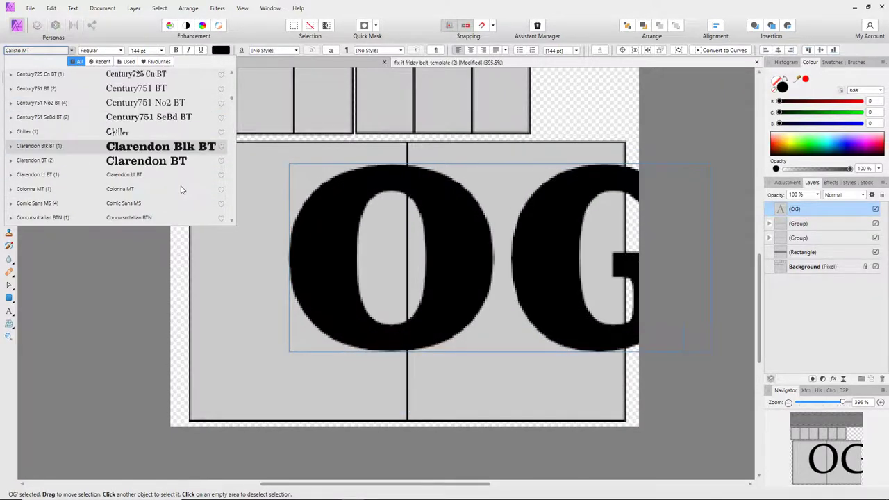
{"action": "scroll", "coordinate": [181, 189], "scroll_direction": "down", "scroll_amount": 6}
{"action": "scroll", "coordinate": [184, 188], "scroll_direction": "up", "scroll_amount": 9}
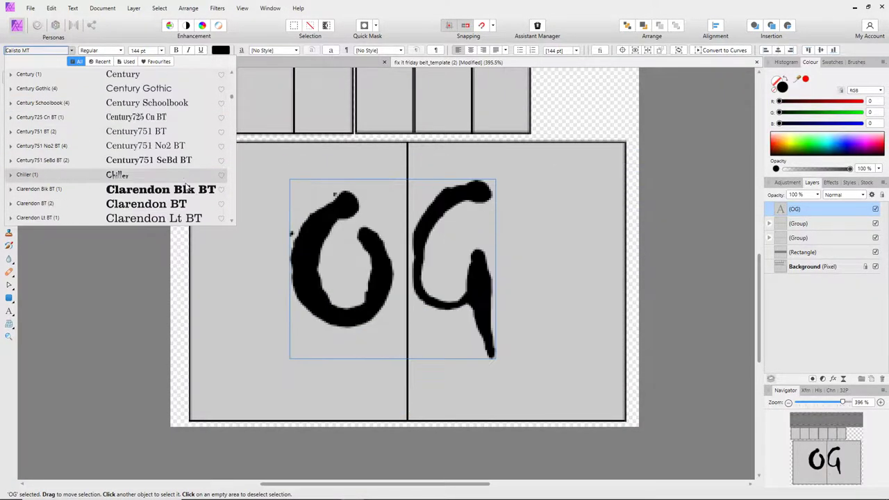
{"action": "scroll", "coordinate": [184, 188], "scroll_direction": "down", "scroll_amount": 12}
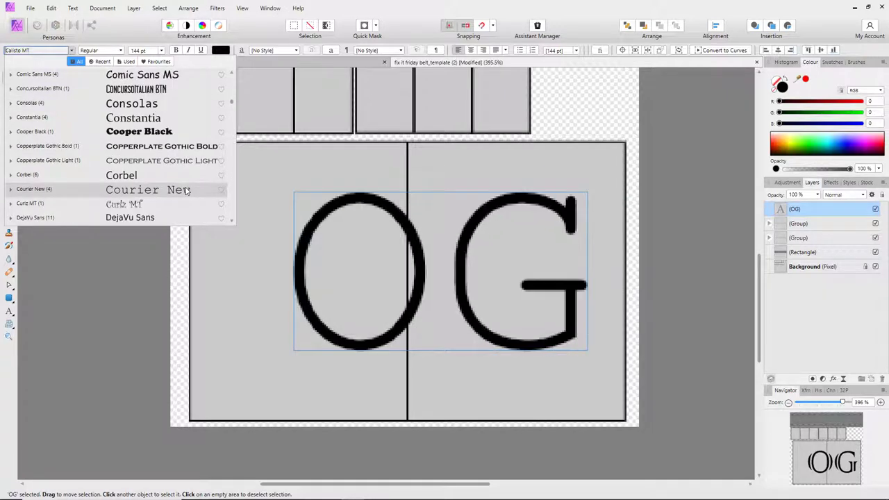
{"action": "left_click", "coordinate": [186, 190]}
{"action": "scroll", "coordinate": [185, 190], "scroll_direction": "down", "scroll_amount": 10}
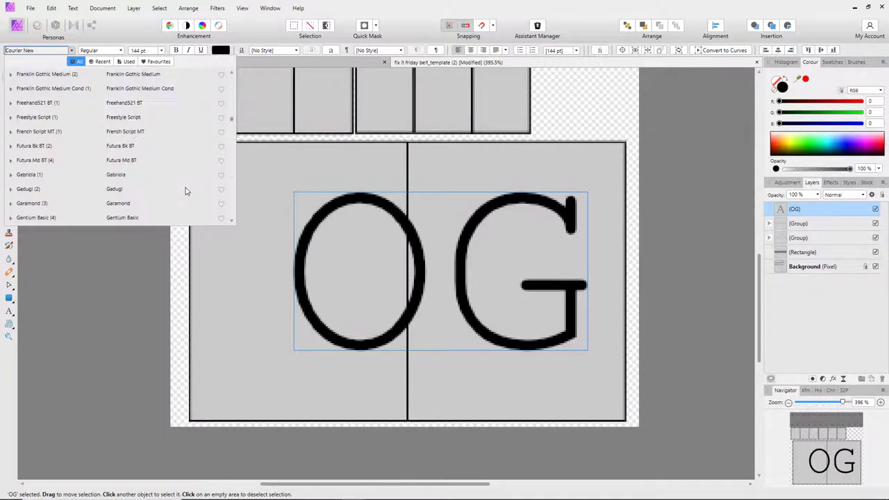
{"action": "scroll", "coordinate": [186, 189], "scroll_direction": "down", "scroll_amount": 3}
{"action": "left_click", "coordinate": [185, 189]}
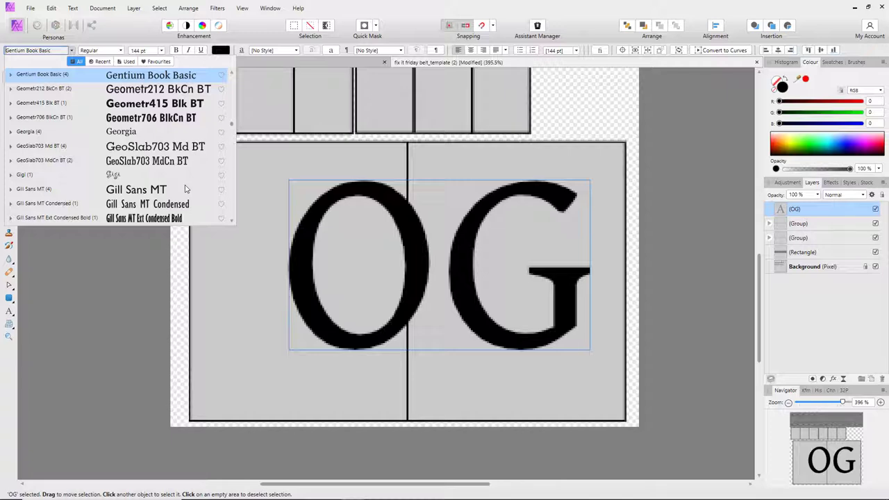
{"action": "scroll", "coordinate": [185, 189], "scroll_direction": "down", "scroll_amount": 2}
{"action": "left_click", "coordinate": [186, 188]}
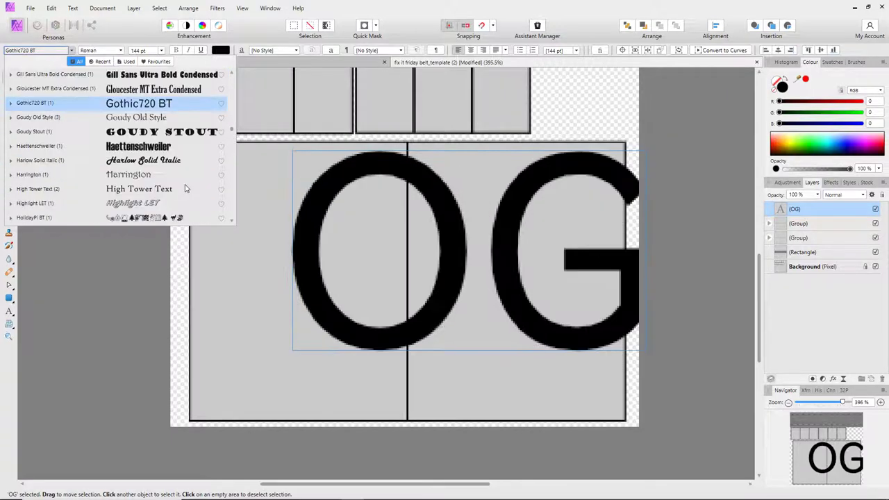
{"action": "left_click", "coordinate": [159, 146]}
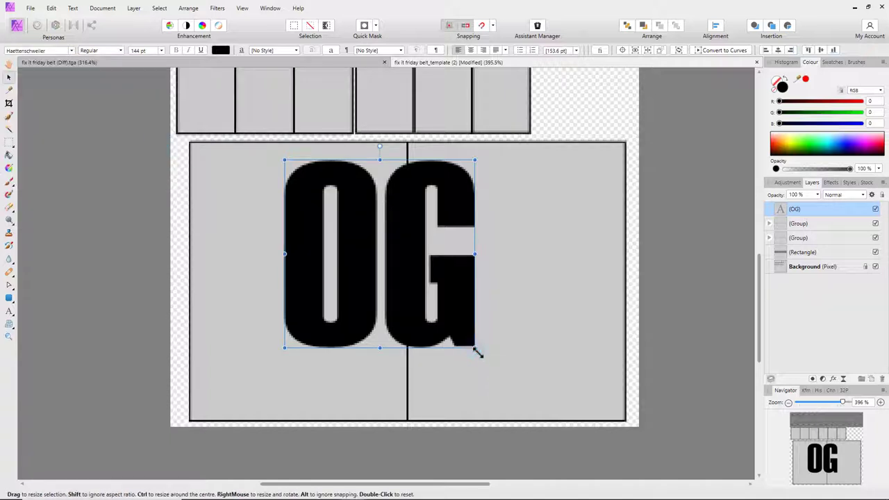
Enlarge the OG text to about 199.6 pt and centre it over the divider between the two large panels.
{"action": "left_click_drag", "start_coordinate": [476, 349], "coordinate": [558, 412]}
{"action": "mouse_move", "coordinate": [284, 161]}
{"action": "left_mouse_down"}
{"action": "mouse_move", "coordinate": [263, 145]}
{"action": "mouse_move", "coordinate": [267, 157]}
{"action": "left_mouse_up"}
{"action": "mouse_move", "coordinate": [445, 264]}
{"action": "left_mouse_down"}
{"action": "mouse_move", "coordinate": [461, 272]}
{"action": "mouse_move", "coordinate": [453, 275]}
{"action": "mouse_move", "coordinate": [457, 267]}
{"action": "left_mouse_up"}
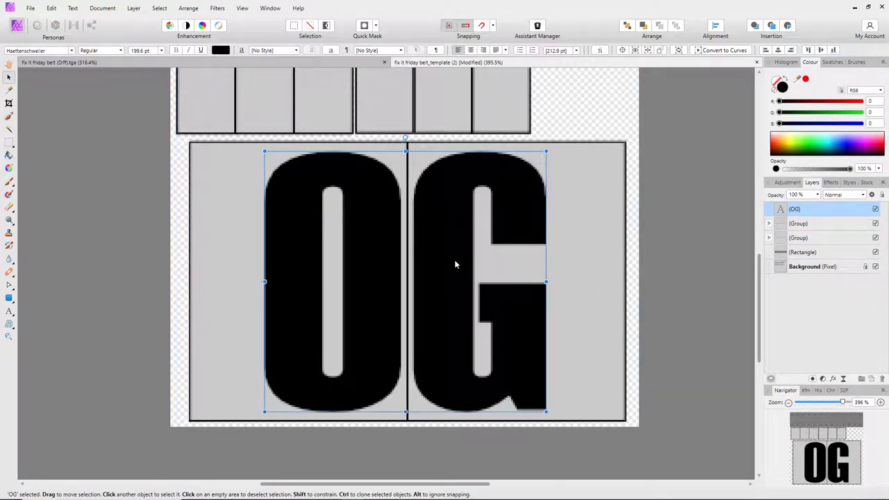
{"action": "left_click", "coordinate": [9, 298]}
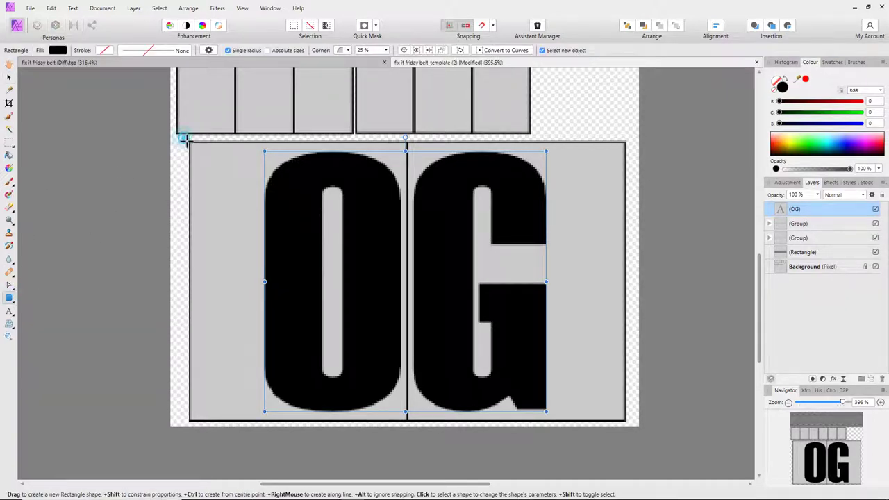
{"action": "left_click_drag", "start_coordinate": [182, 136], "coordinate": [632, 426]}
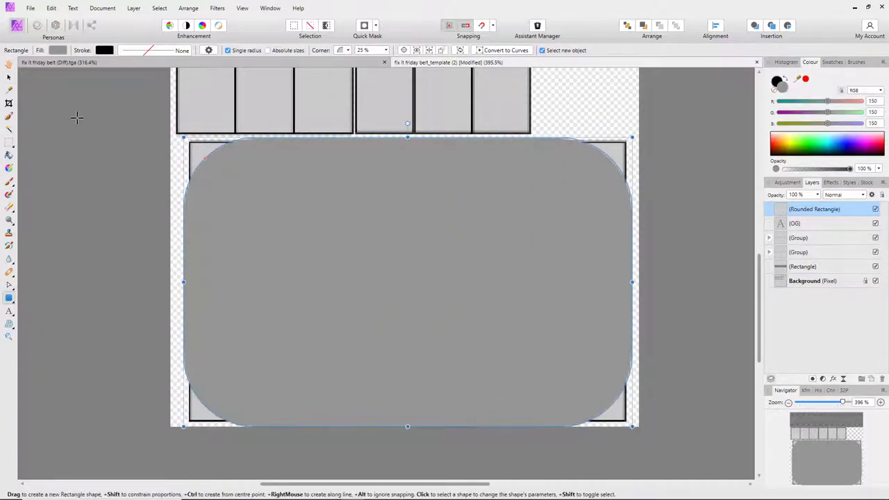
{"action": "left_click", "coordinate": [9, 78]}
{"action": "key", "text": "Delete"}
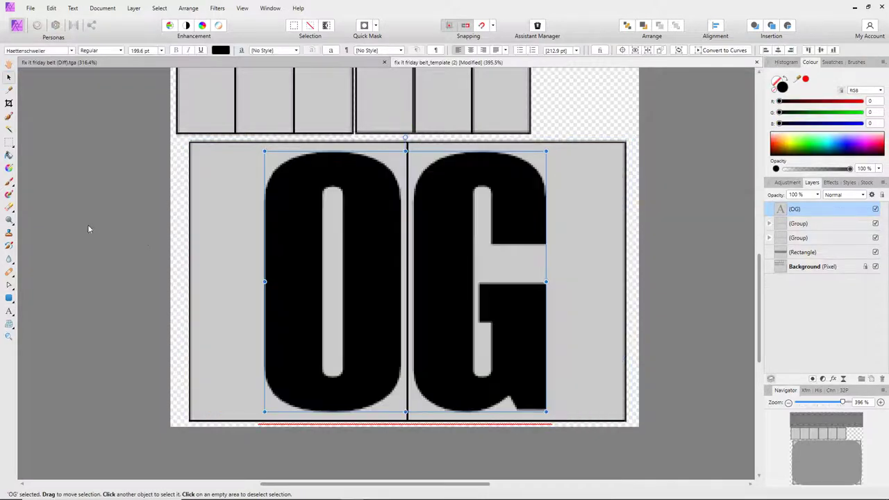
Draw a plain square-cornered rectangle covering the template's two large panels.
{"action": "left_click", "coordinate": [9, 297]}
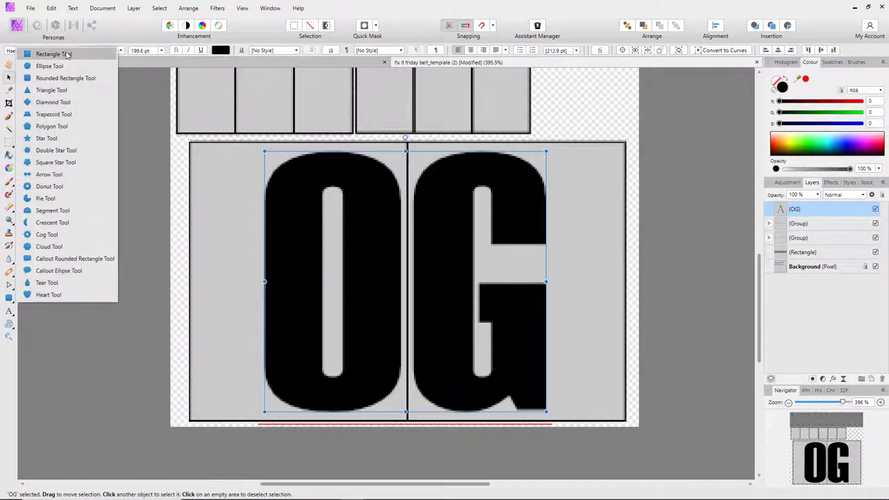
{"action": "left_click", "coordinate": [67, 54]}
{"action": "left_click_drag", "start_coordinate": [178, 136], "coordinate": [639, 426]}
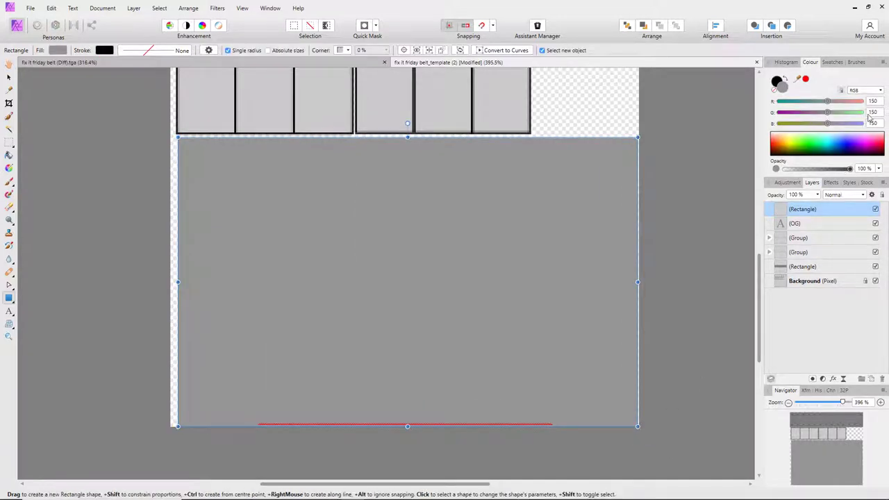
Set the new rectangle's fill to RGB 127, 127, 127 and move its layer beneath the OG text.
{"action": "left_click", "coordinate": [876, 101]}
{"action": "type", "text": "127"}
{"action": "key", "text": "Tab"}
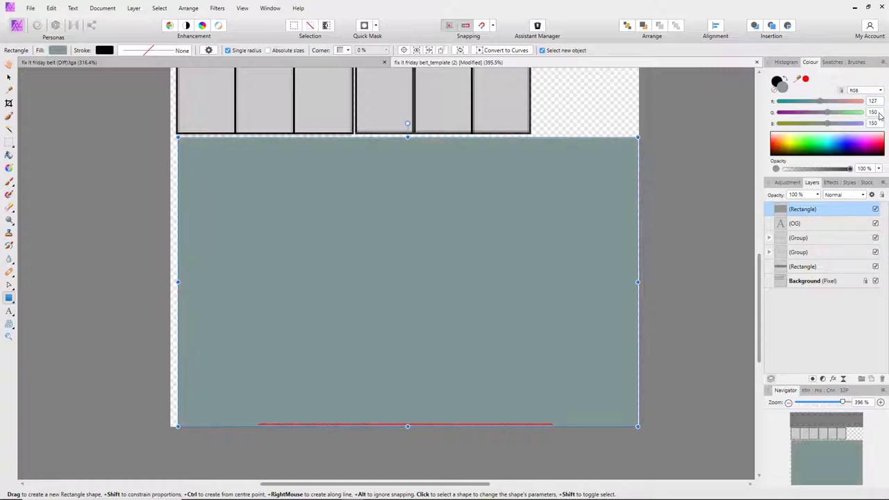
{"action": "type", "text": "127"}
{"action": "key", "text": "Tab"}
{"action": "type", "text": "1"}
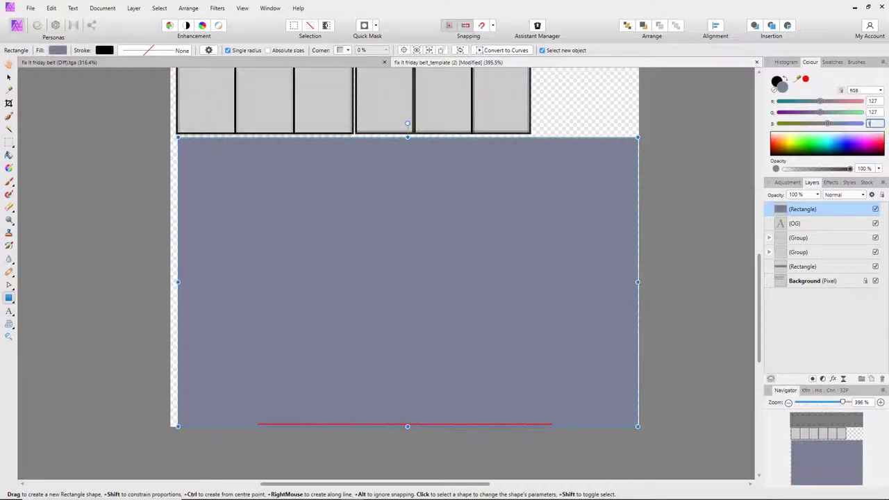
{"action": "type", "text": "27"}
{"action": "key", "text": "Return"}
{"action": "left_click_drag", "start_coordinate": [781, 209], "coordinate": [774, 231]}
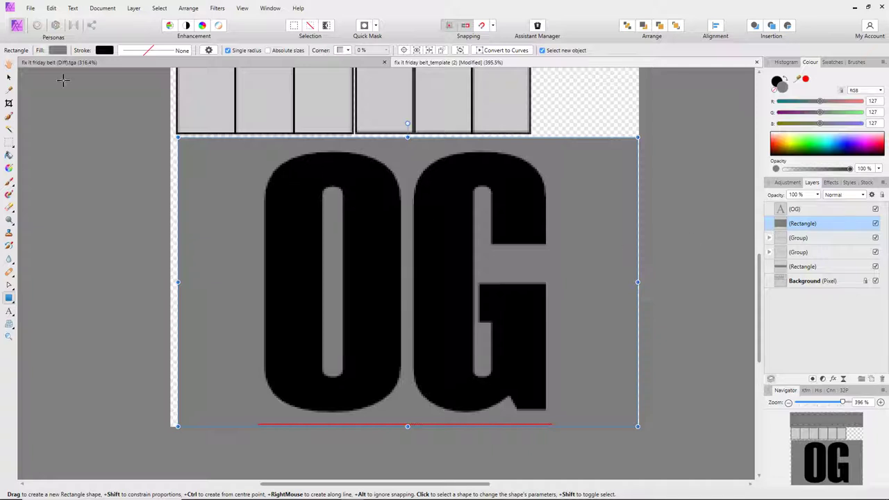
Select the OG text and set its colour to a lighter grey, RGB 175, 175, 175.
{"action": "left_click", "coordinate": [9, 78]}
{"action": "left_click", "coordinate": [371, 230]}
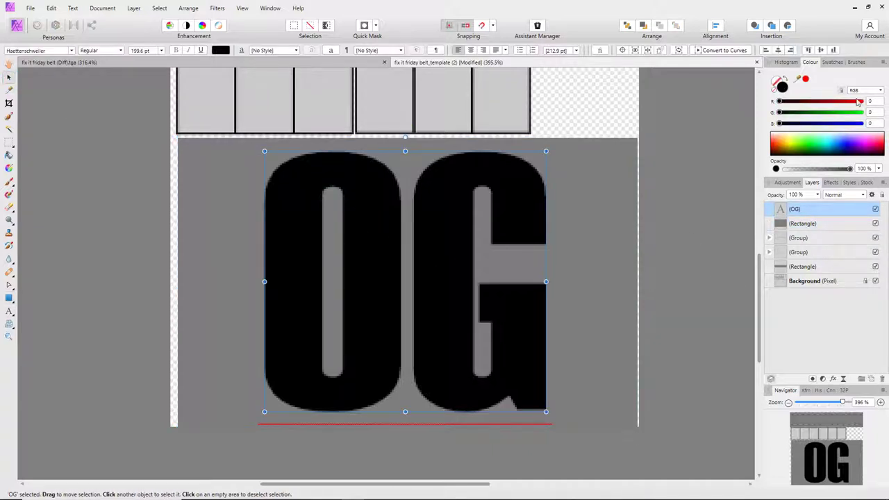
{"action": "left_click", "coordinate": [823, 101]}
{"action": "left_click", "coordinate": [824, 112]}
{"action": "left_click", "coordinate": [823, 123]}
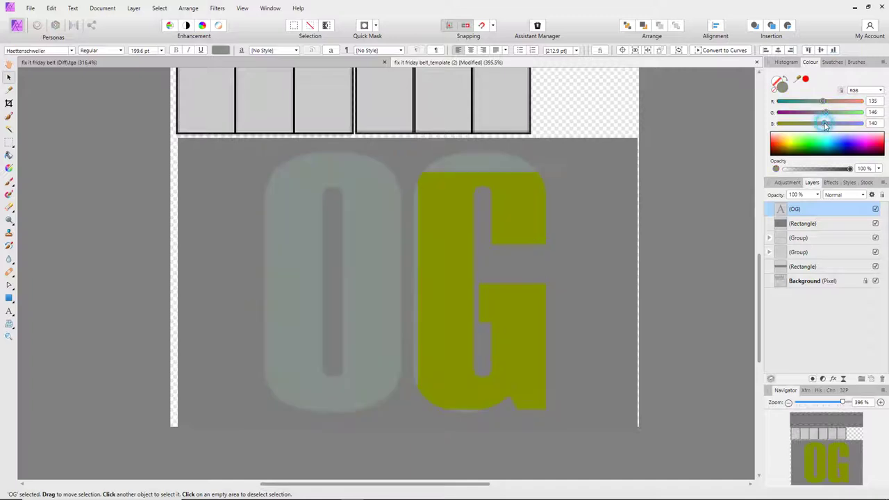
{"action": "left_click", "coordinate": [837, 100]}
{"action": "left_click", "coordinate": [837, 112]}
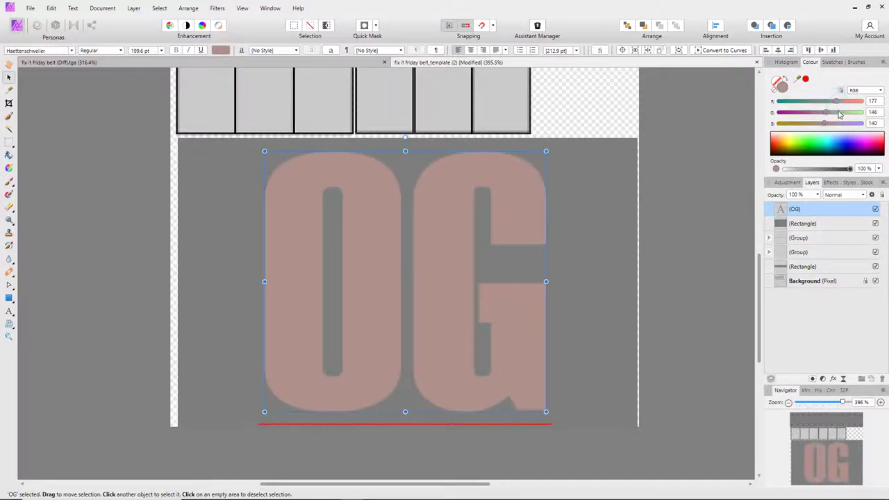
{"action": "left_click", "coordinate": [837, 123]}
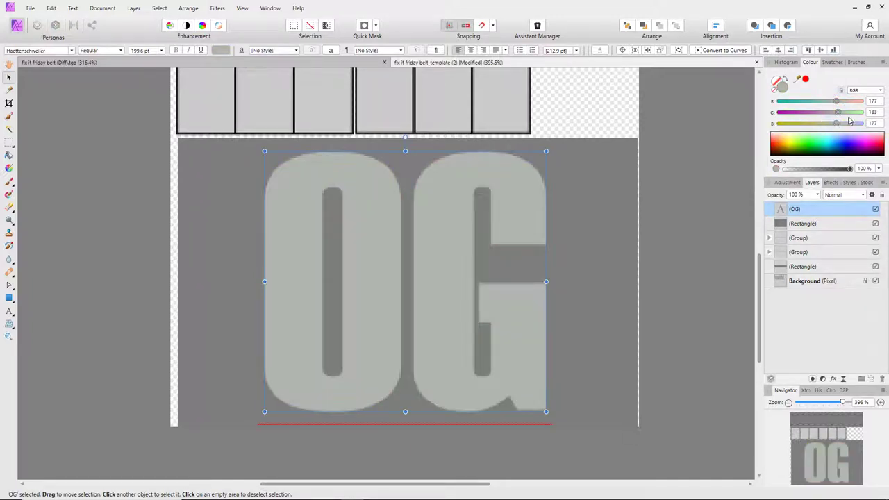
{"action": "left_click", "coordinate": [874, 101]}
{"action": "type", "text": "175"}
{"action": "left_click", "coordinate": [877, 112]}
{"action": "key", "text": "Return"}
{"action": "left_click", "coordinate": [876, 123]}
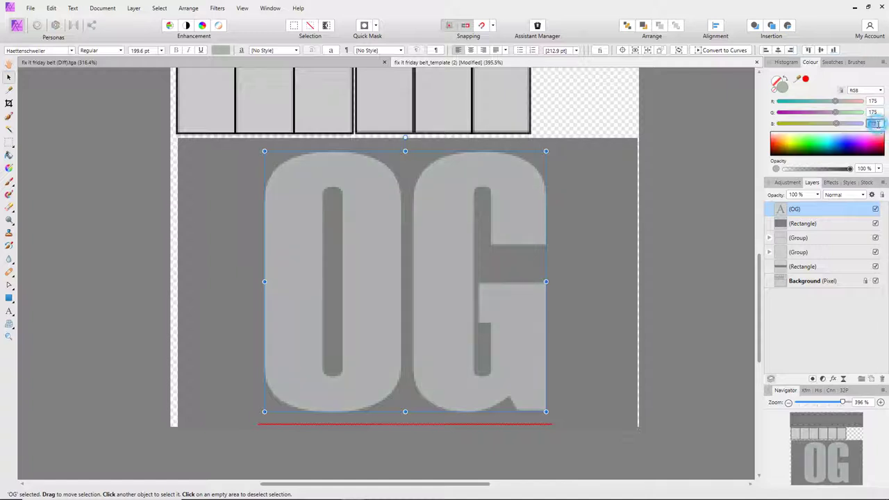
{"action": "type", "text": "1"}
{"action": "key", "text": "Return"}
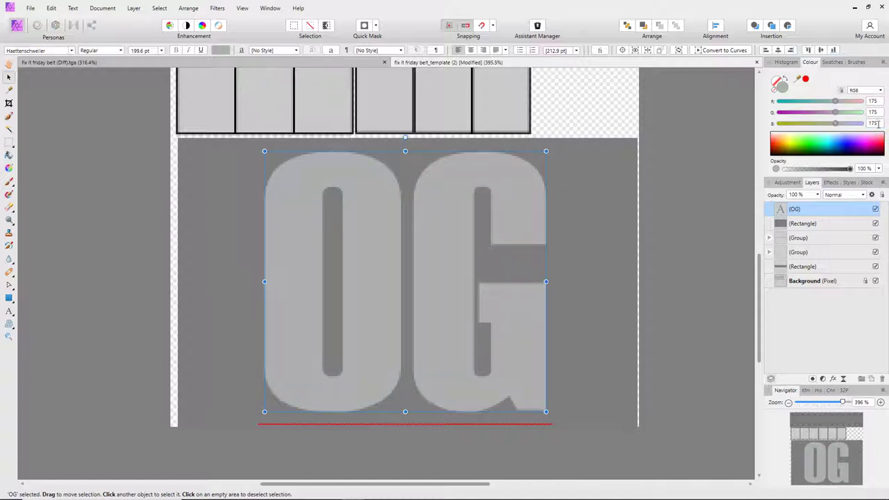
{"action": "left_click_drag", "start_coordinate": [760, 268], "coordinate": [761, 235]}
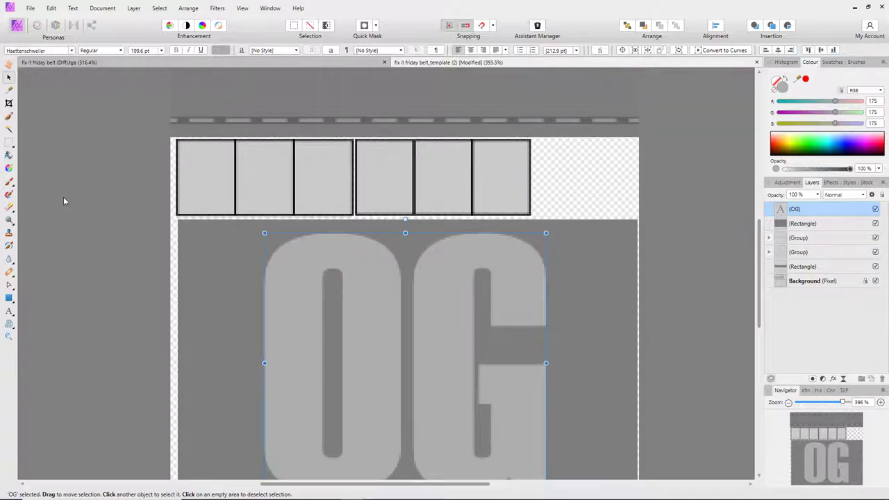
{"action": "left_click", "coordinate": [12, 303]}
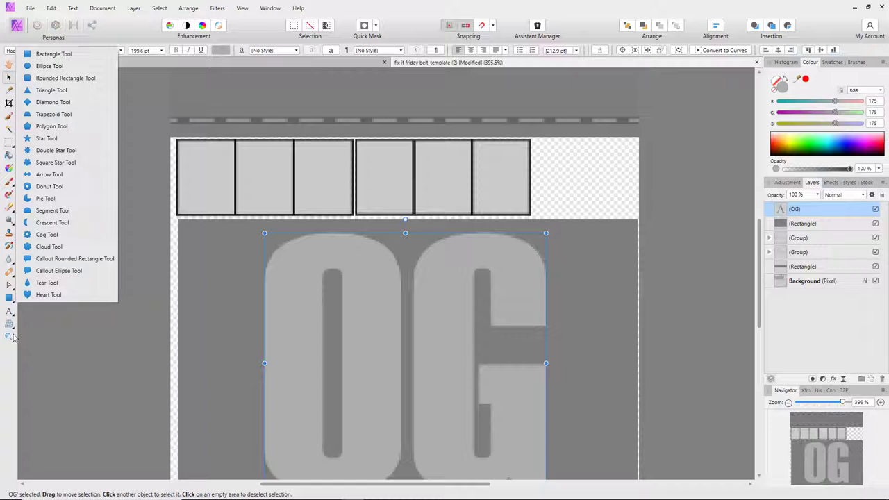
{"action": "left_click", "coordinate": [7, 363]}
{"action": "left_click", "coordinate": [9, 326]}
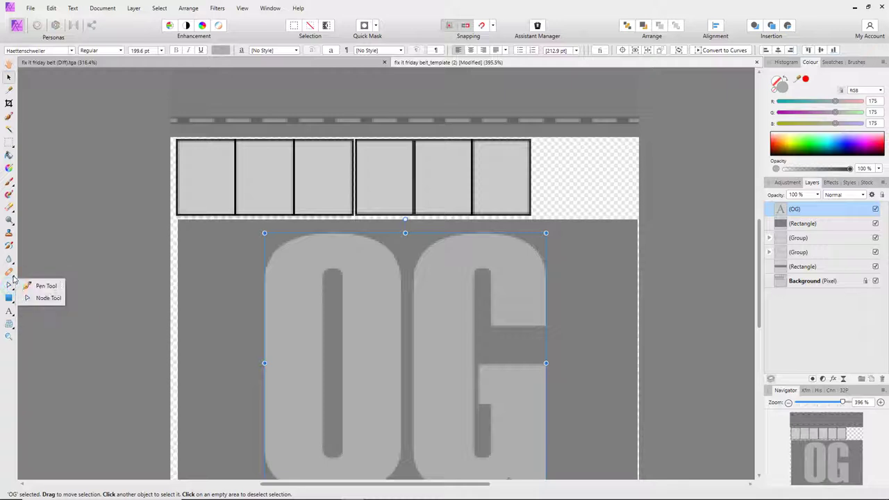
{"action": "left_click", "coordinate": [12, 277]}
{"action": "left_click", "coordinate": [13, 263]}
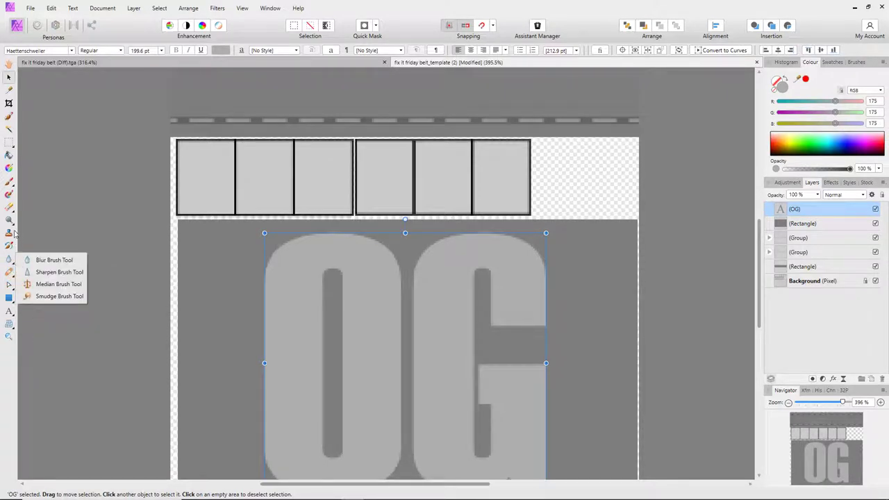
{"action": "left_click", "coordinate": [10, 233]}
{"action": "left_click", "coordinate": [10, 233]}
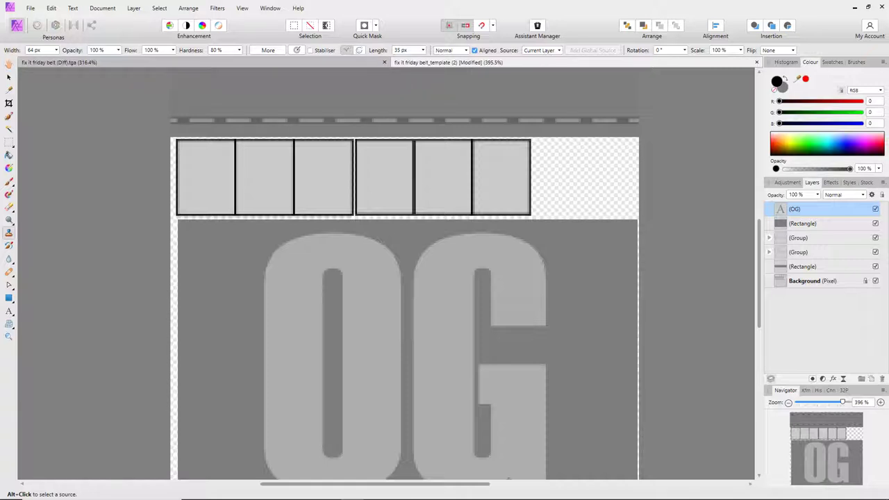
{"action": "left_click", "coordinate": [14, 188]}
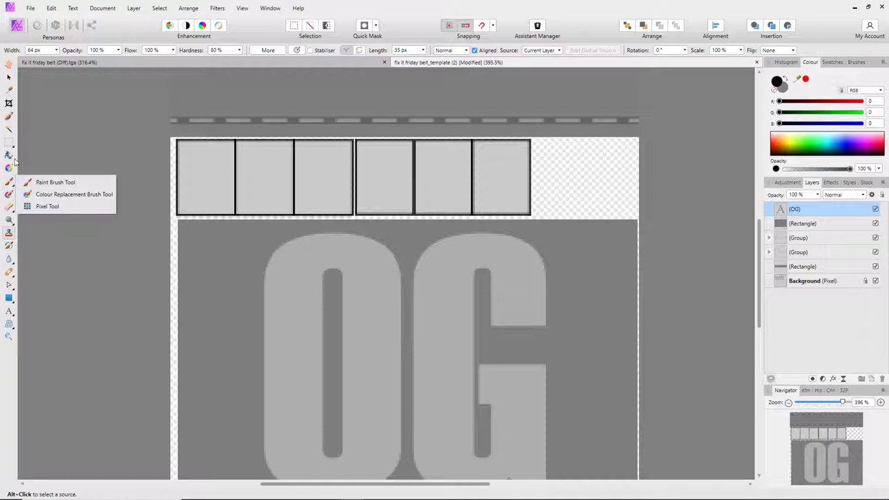
Draw a five-pointed star over the first of the six small panels.
{"action": "left_click", "coordinate": [11, 305]}
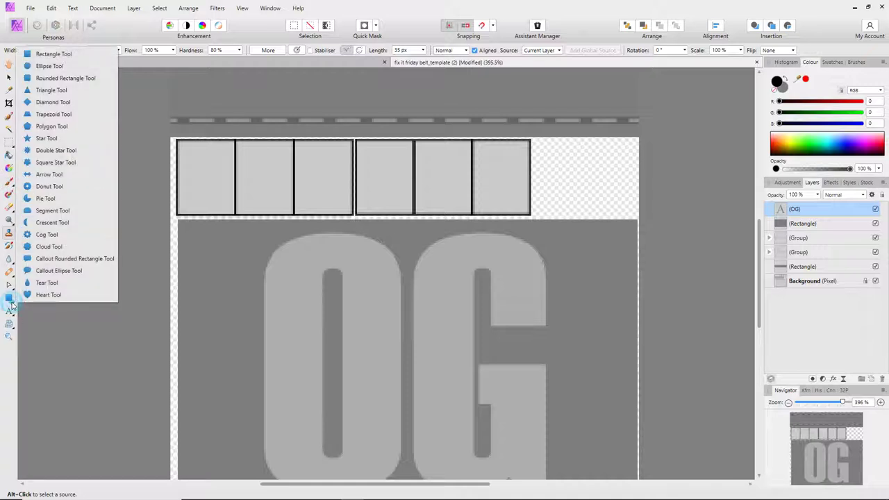
{"action": "left_click", "coordinate": [46, 138]}
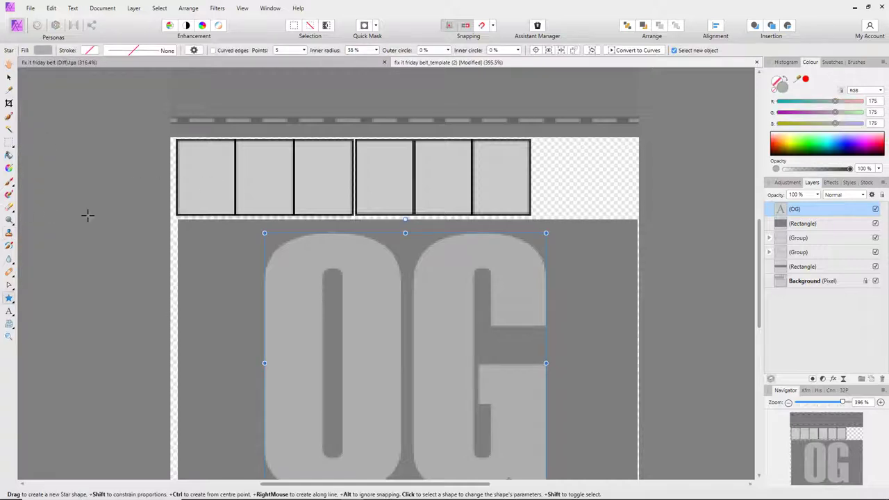
{"action": "left_click_drag", "start_coordinate": [197, 158], "coordinate": [212, 184]}
Duplicate the star and move the copy horizontally onto the third small panel.
{"action": "left_click", "coordinate": [9, 78]}
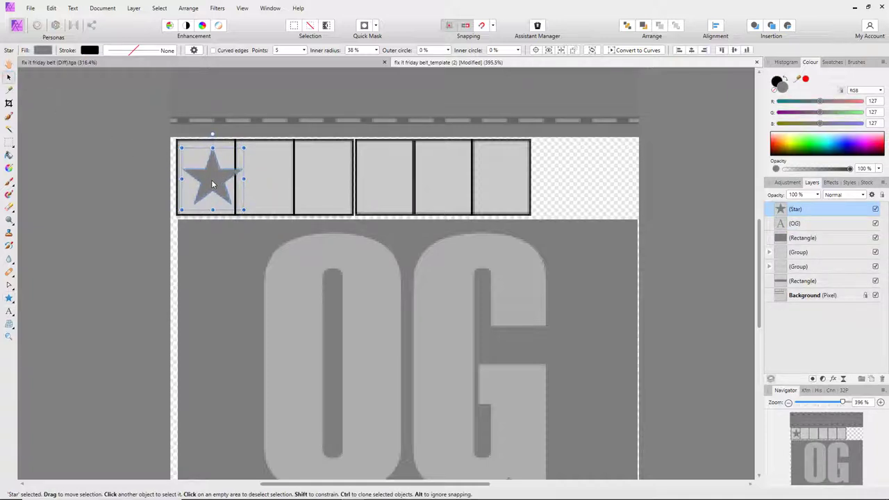
{"action": "right_click", "coordinate": [783, 208]}
{"action": "left_click", "coordinate": [789, 294]}
{"action": "left_click_drag", "start_coordinate": [212, 182], "coordinate": [309, 181]}
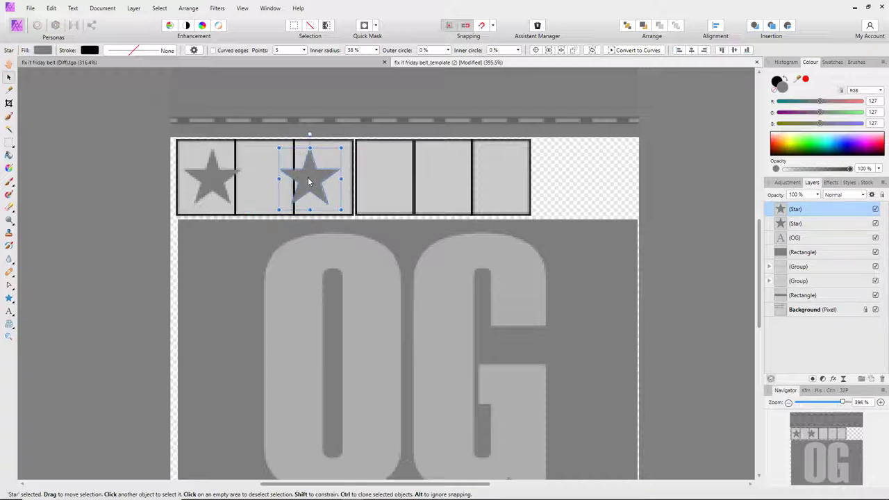
Draw a heart shape over the fourth small panel, overlapping the divider to the fifth.
{"action": "left_click", "coordinate": [10, 298]}
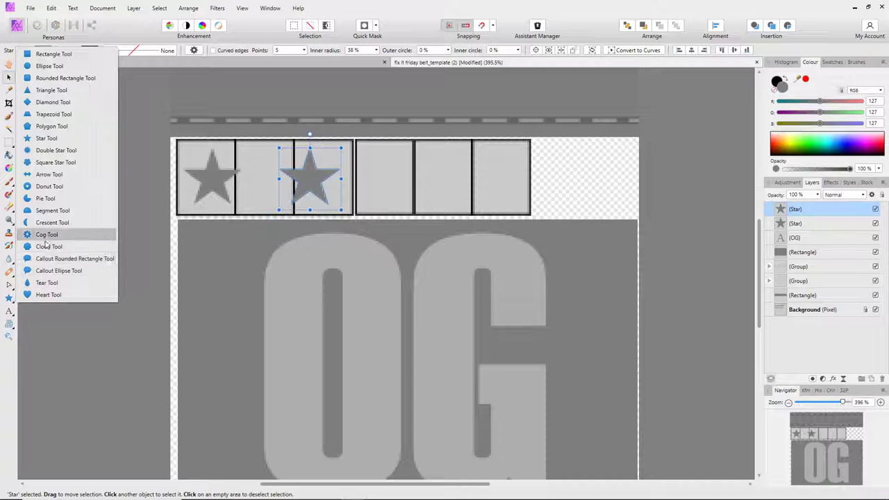
{"action": "left_click", "coordinate": [46, 294]}
{"action": "mouse_move", "coordinate": [368, 151]}
{"action": "left_mouse_down"}
{"action": "mouse_move", "coordinate": [440, 201]}
{"action": "mouse_move", "coordinate": [431, 201]}
{"action": "left_mouse_up"}
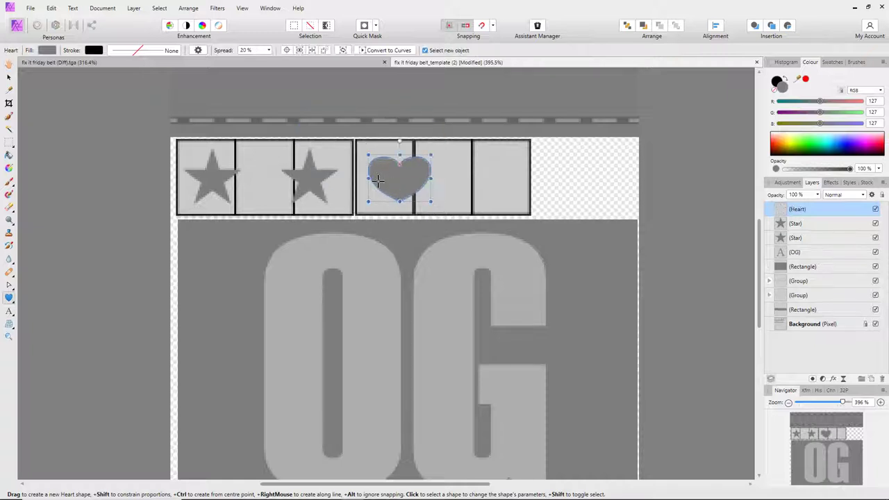
Duplicate the heart and move the copy horizontally onto the divider between the fifth and sixth small panels.
{"action": "right_click", "coordinate": [793, 211]}
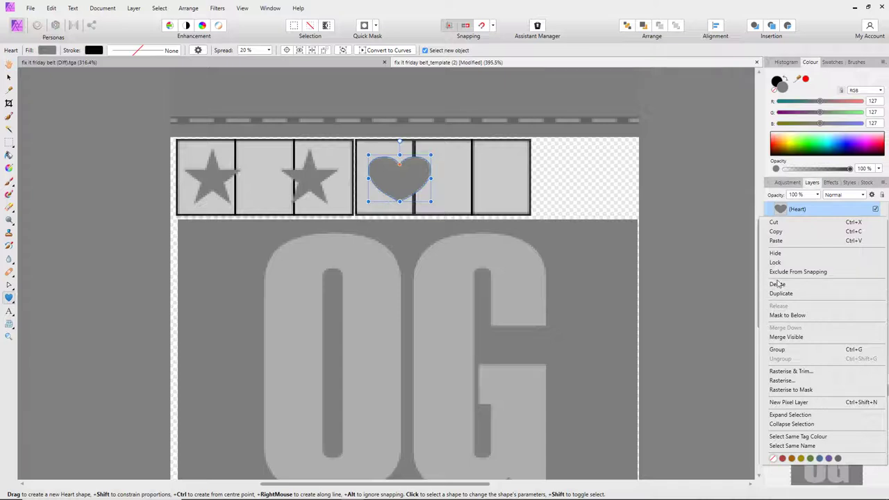
{"action": "left_click", "coordinate": [781, 295]}
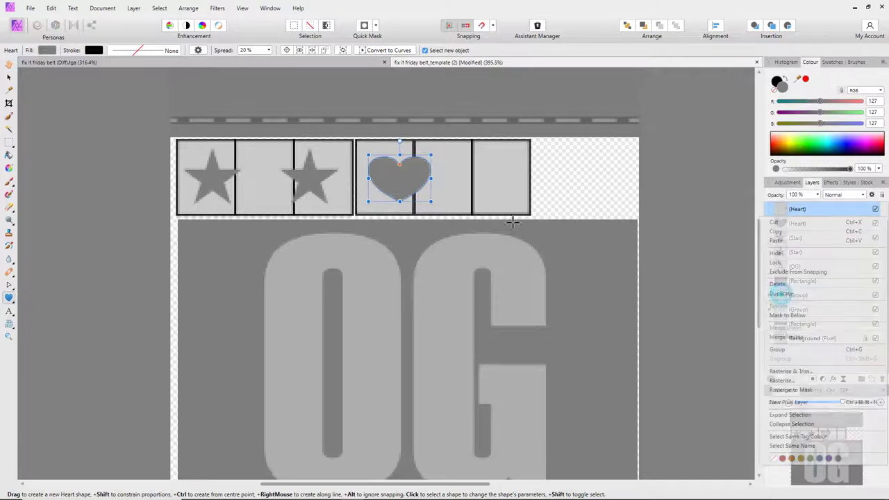
{"action": "left_click", "coordinate": [9, 79]}
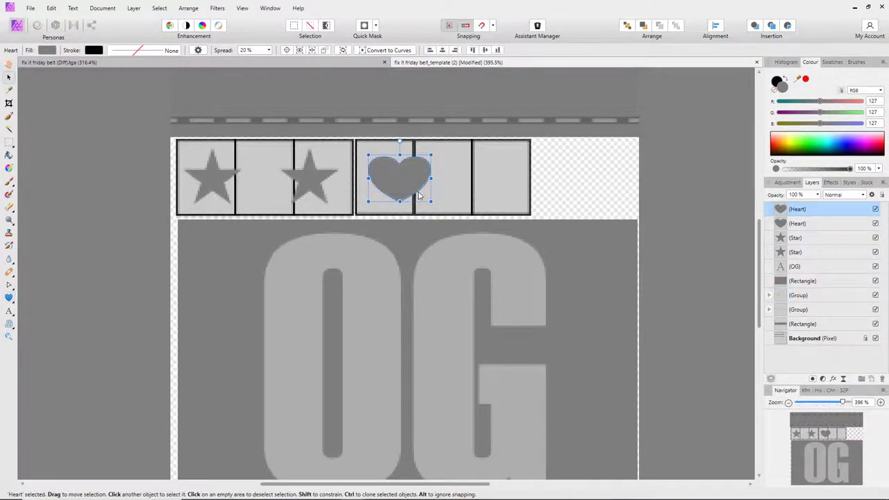
{"action": "left_click_drag", "start_coordinate": [401, 179], "coordinate": [483, 181]}
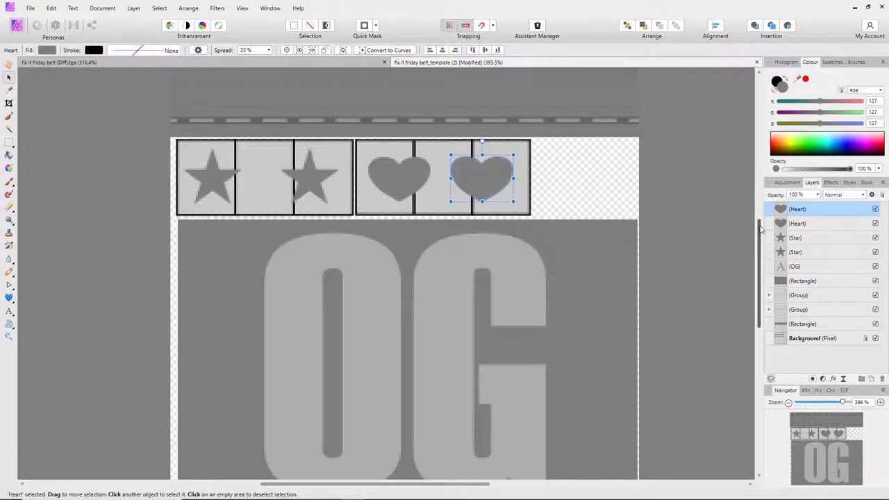
Draw a plain rectangle covering all six small panels and move its layer beneath the stars and hearts.
{"action": "scroll", "coordinate": [760, 229], "scroll_direction": "down", "scroll_amount": 2}
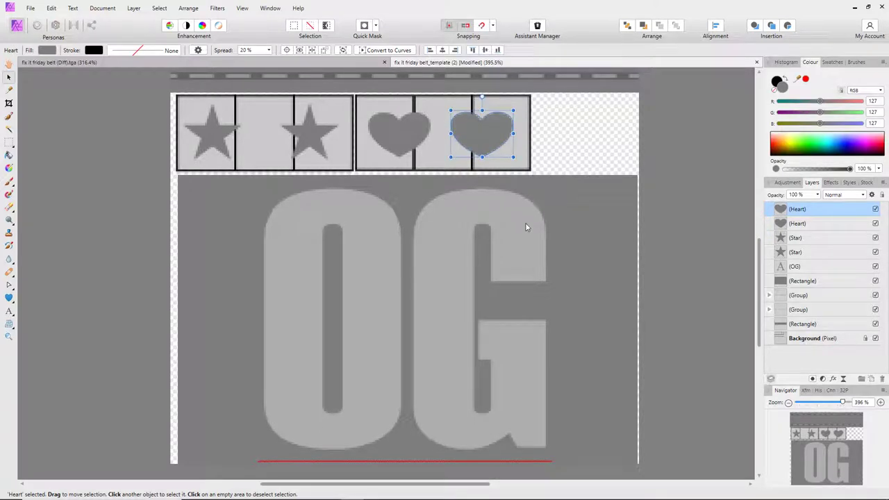
{"action": "left_click", "coordinate": [12, 299]}
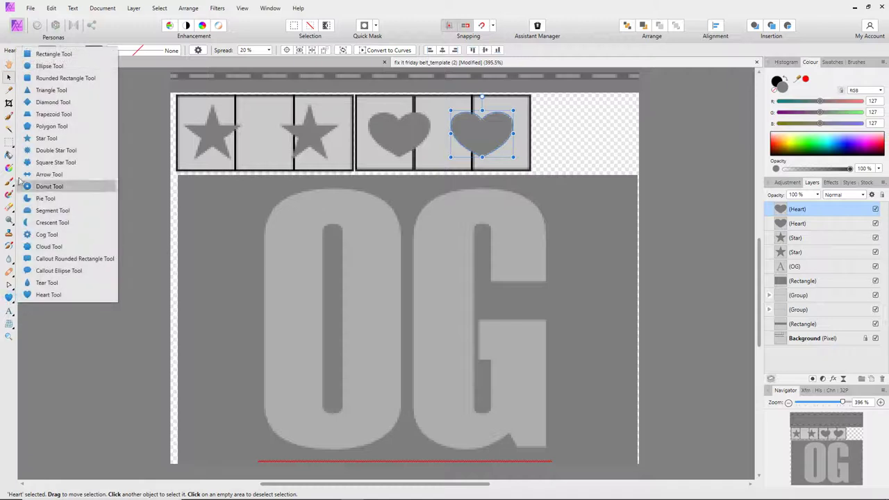
{"action": "left_click", "coordinate": [41, 54]}
{"action": "left_click_drag", "start_coordinate": [176, 93], "coordinate": [540, 178]}
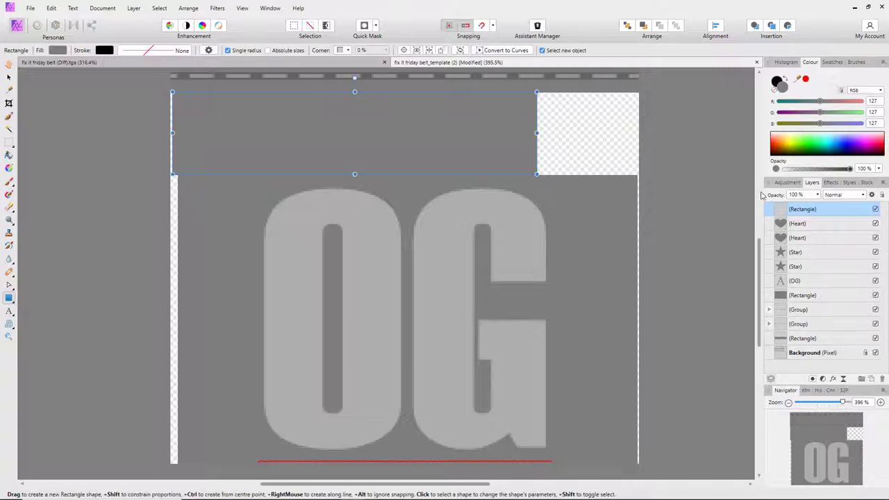
{"action": "left_click_drag", "start_coordinate": [781, 215], "coordinate": [770, 277]}
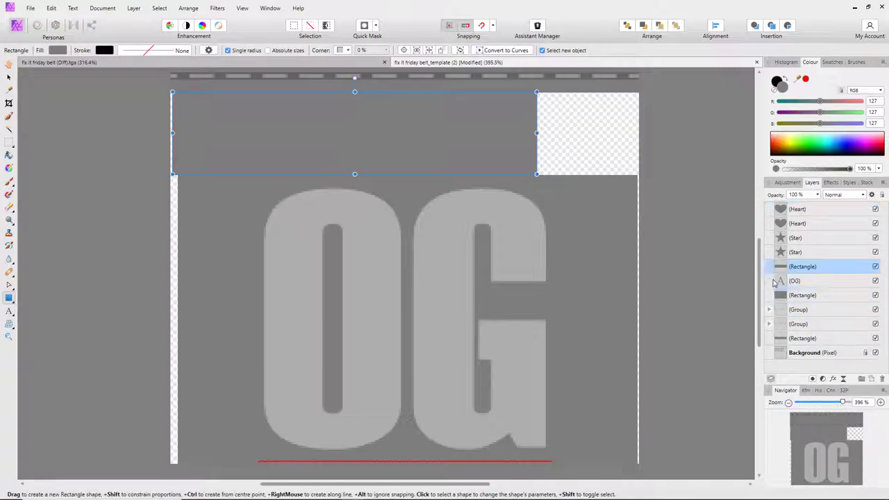
Set the first star's fill to a light grey, about RGB 212, 212, 207.
{"action": "left_click", "coordinate": [781, 254]}
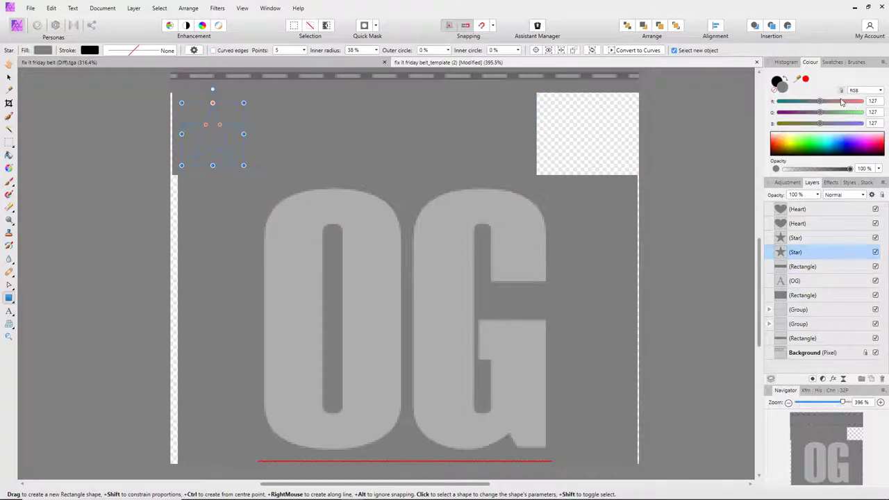
{"action": "left_click", "coordinate": [847, 101]}
{"action": "left_click", "coordinate": [847, 112]}
{"action": "left_click", "coordinate": [845, 123]}
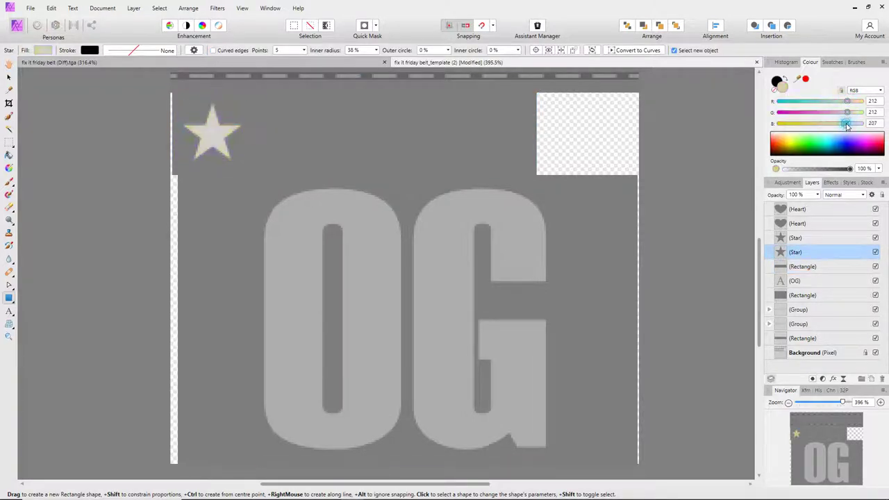
Set the second star's fill to a light grey, RGB 197, 194, 194.
{"action": "left_click", "coordinate": [800, 237]}
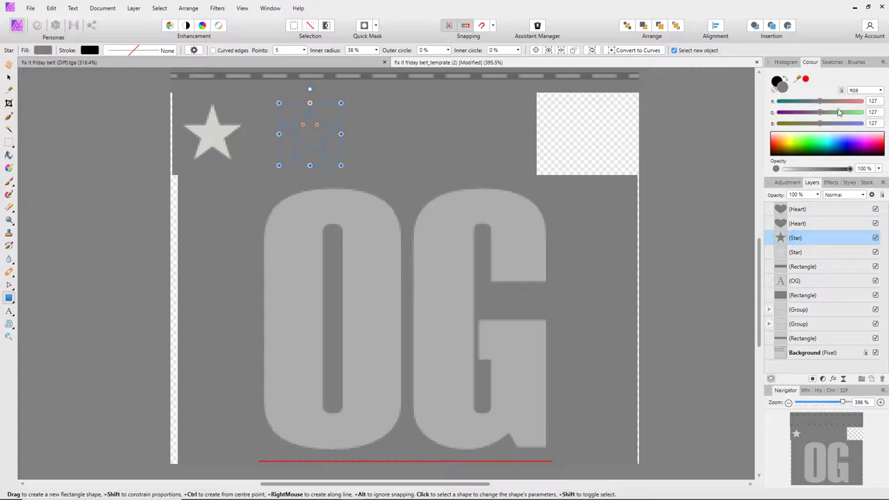
{"action": "left_click", "coordinate": [843, 102]}
{"action": "left_click", "coordinate": [842, 112]}
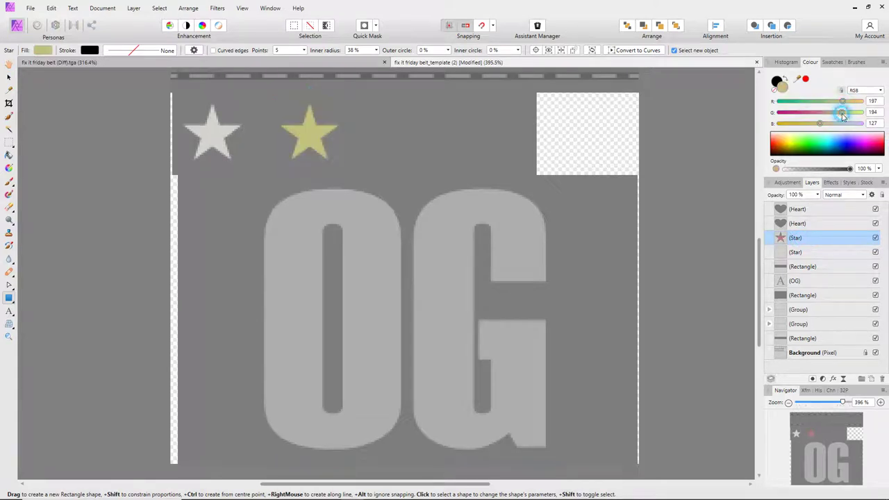
{"action": "left_click", "coordinate": [842, 123]}
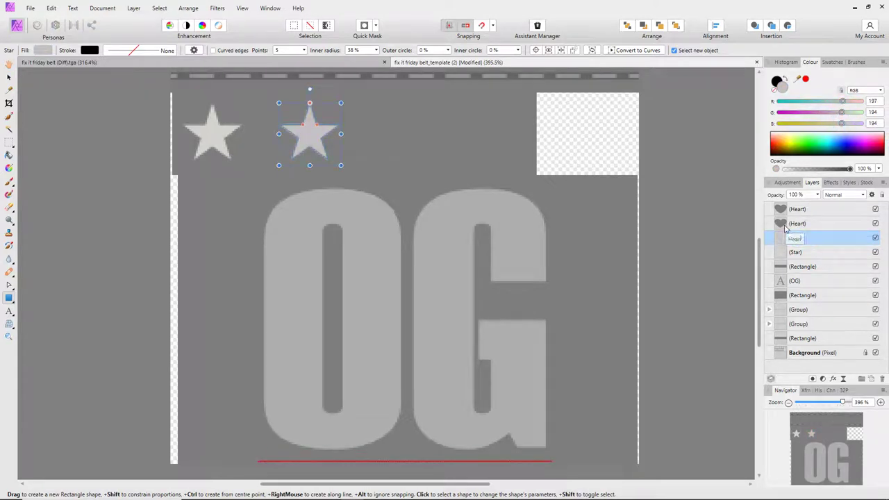
Lighten the first heart's fill to a light grey similar to the stars, with red at 200.
{"action": "left_click", "coordinate": [802, 222]}
{"action": "left_click", "coordinate": [842, 101]}
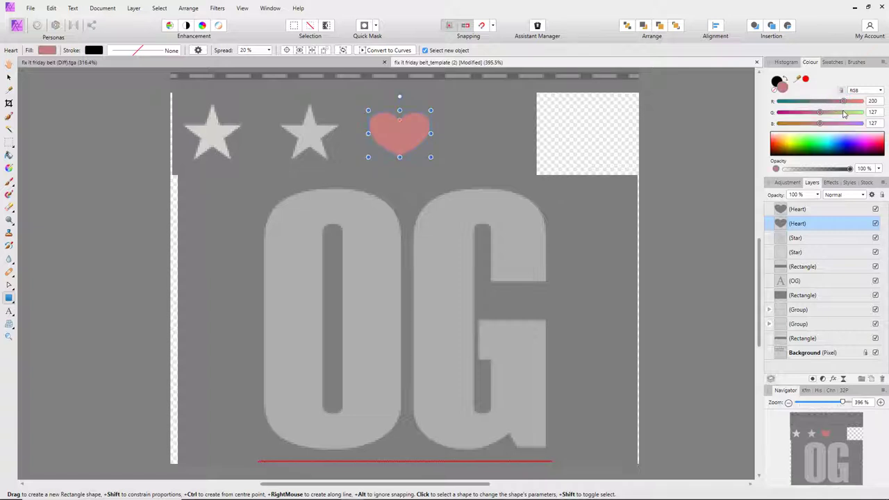
{"action": "left_click", "coordinate": [842, 112]}
Lighten the second heart's fill to a neutral light grey, with all RGB values around 200.
{"action": "left_click", "coordinate": [804, 209]}
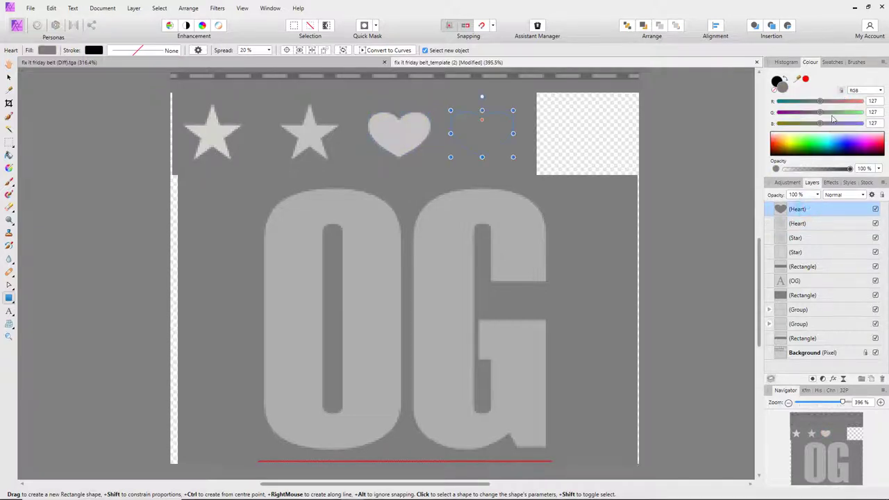
{"action": "left_click", "coordinate": [843, 101]}
{"action": "left_click", "coordinate": [842, 112]}
{"action": "left_click", "coordinate": [842, 123]}
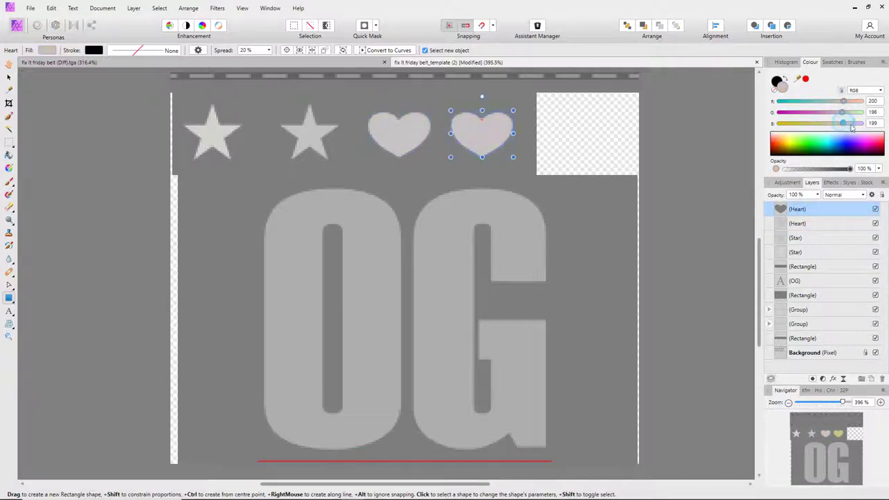
{"action": "left_click", "coordinate": [873, 123]}
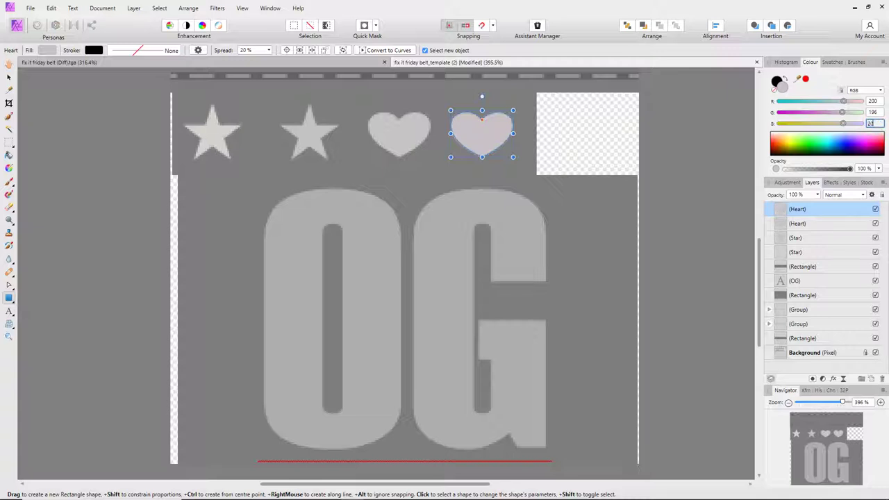
{"action": "left_click", "coordinate": [874, 112]}
Adjust the green value of the first heart's fill to even out its light grey.
{"action": "left_click", "coordinate": [794, 224]}
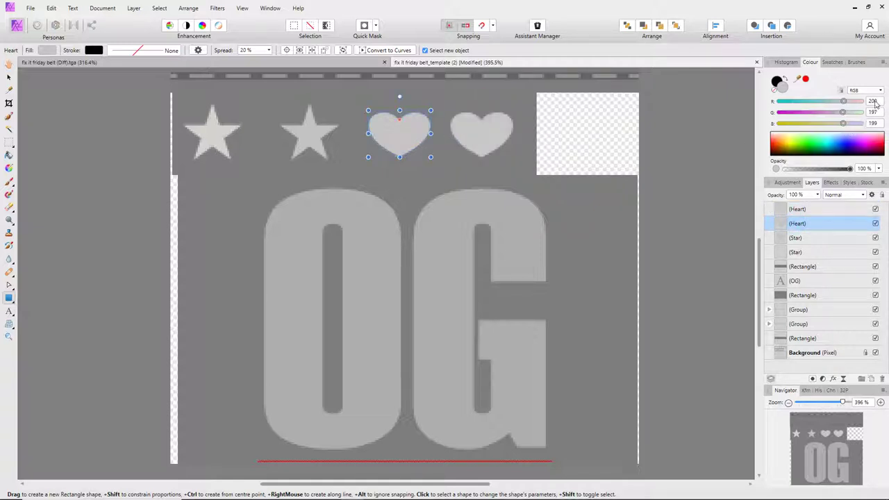
{"action": "left_click", "coordinate": [875, 113]}
{"action": "key", "text": "Return"}
Set the second star's fill to a neutral light grey, with red and green at 200 and blue matching.
{"action": "left_click", "coordinate": [795, 237]}
{"action": "left_click", "coordinate": [873, 101]}
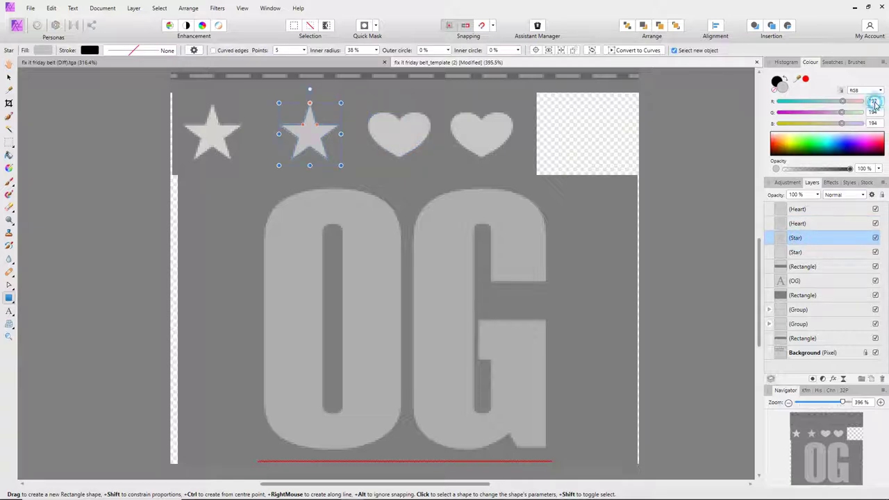
{"action": "type", "text": "200"}
{"action": "key", "text": "Return"}
{"action": "left_click", "coordinate": [874, 113]}
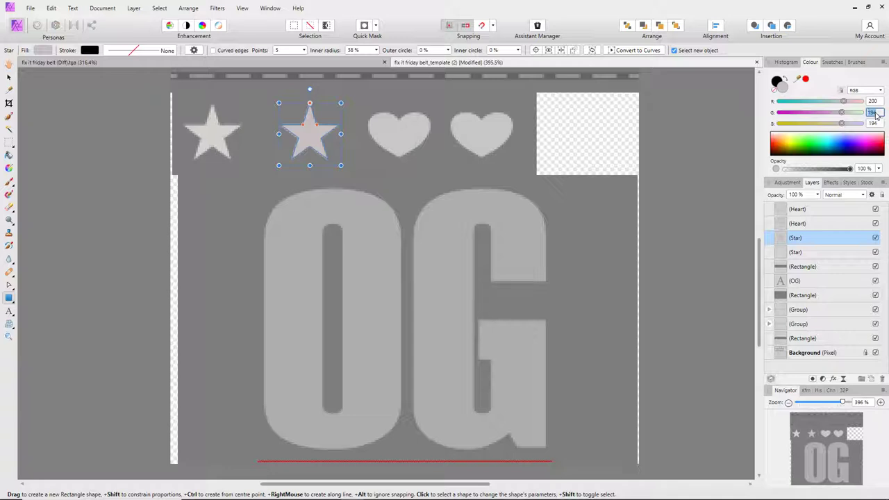
{"action": "type", "text": "200"}
{"action": "left_click", "coordinate": [873, 123]}
Set the first star's fill to a neutral light grey, RGB 200, 200, 200.
{"action": "left_click", "coordinate": [798, 253]}
{"action": "left_click", "coordinate": [874, 102]}
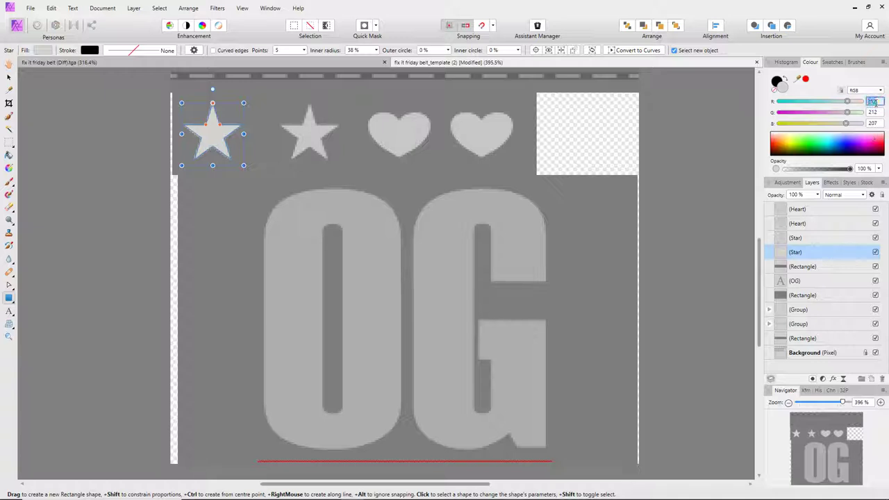
{"action": "type", "text": "200"}
{"action": "left_click", "coordinate": [873, 111]}
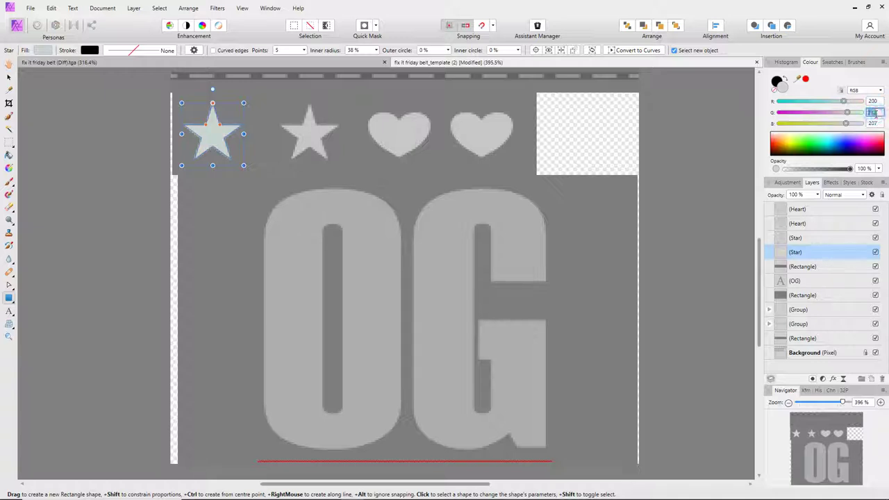
{"action": "type", "text": "200"}
{"action": "key", "text": "Tab"}
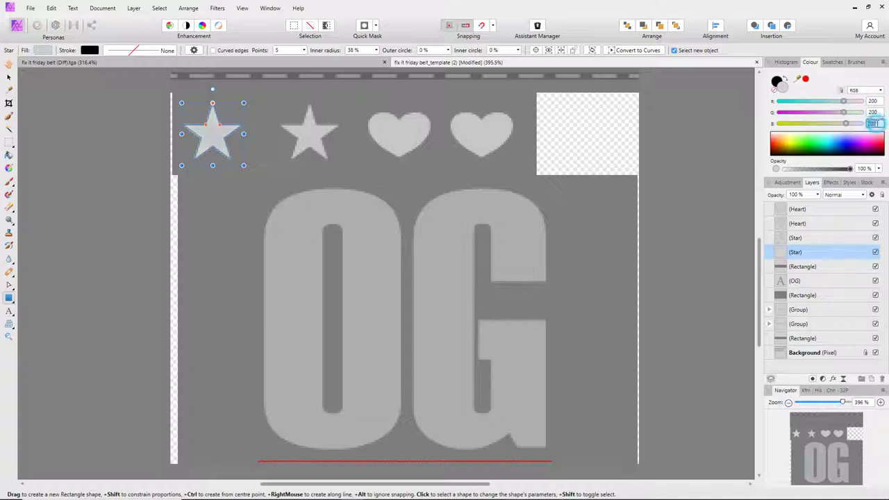
{"action": "type", "text": "2"}
{"action": "key", "text": "Return"}
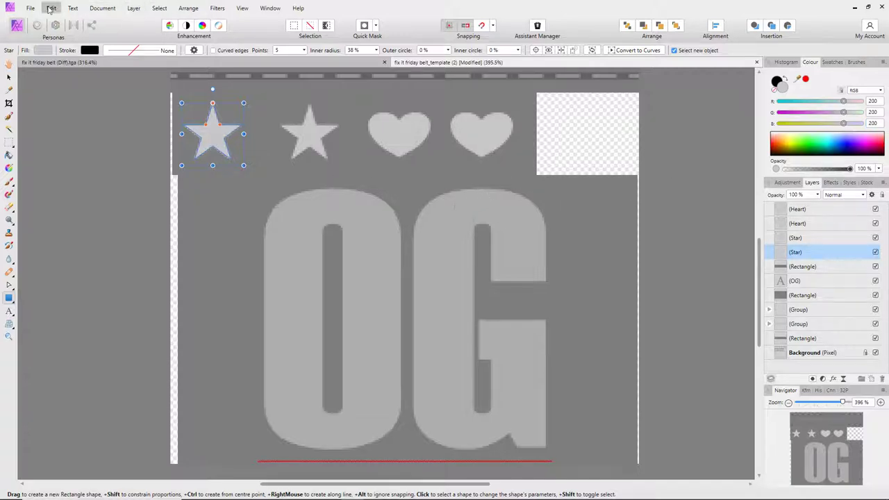
Save the document as a new version named "fix it friday belt_template (3).afphoto" in the Blender 2.8 folder.
{"action": "left_click", "coordinate": [27, 10]}
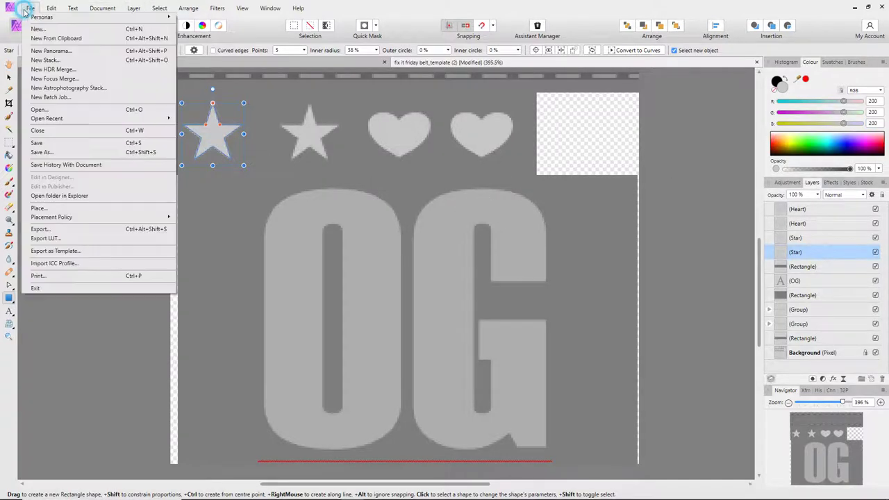
{"action": "left_click", "coordinate": [39, 154]}
{"action": "left_click", "coordinate": [220, 393]}
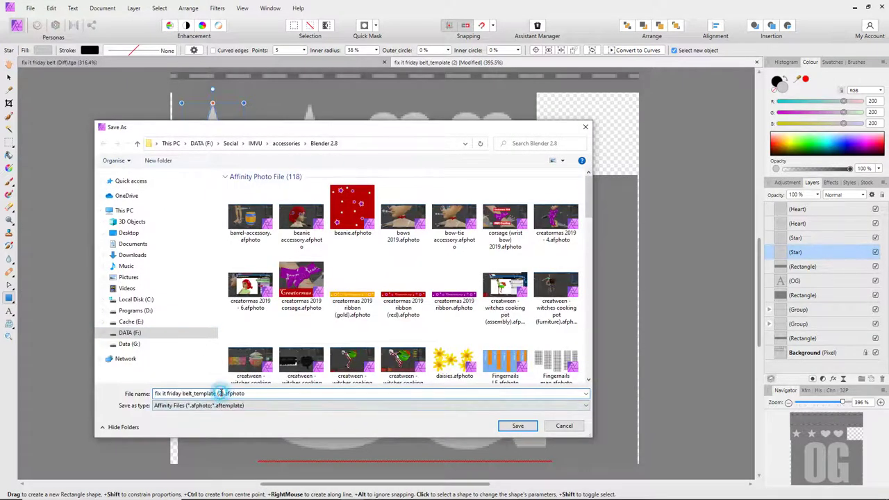
{"action": "key", "text": "BackSpace"}
{"action": "type", "text": "3"}
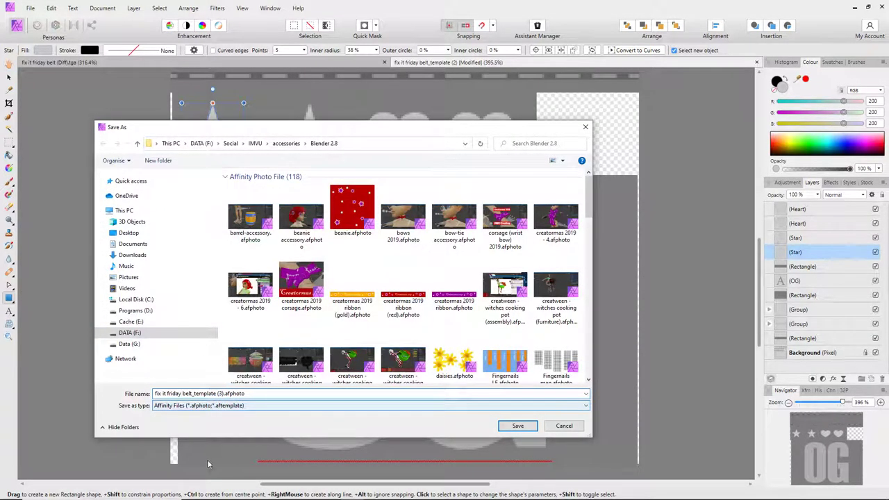
{"action": "left_click", "coordinate": [518, 425]}
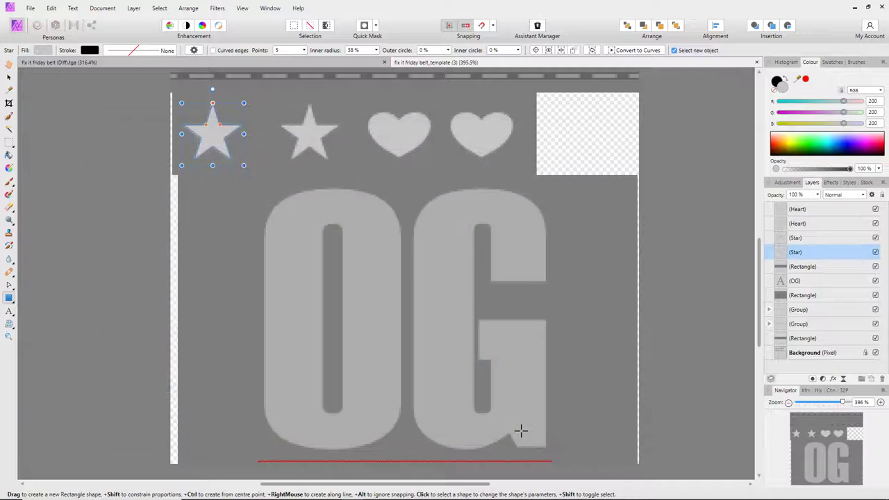
Export the whole document as a 256 × 256 px TGA named "fix it friday belt_template (3).tga".
{"action": "scroll", "coordinate": [425, 314], "scroll_direction": "down", "scroll_amount": 2, "text": "ctrl"}
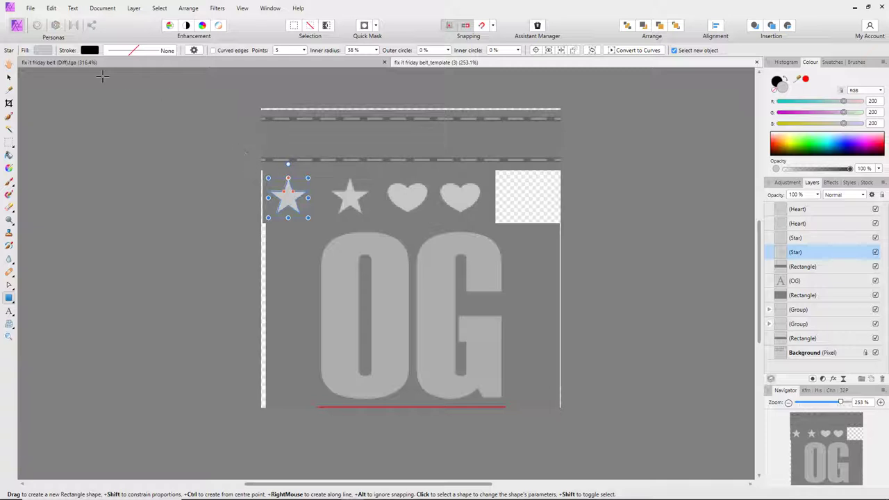
{"action": "left_click", "coordinate": [31, 8]}
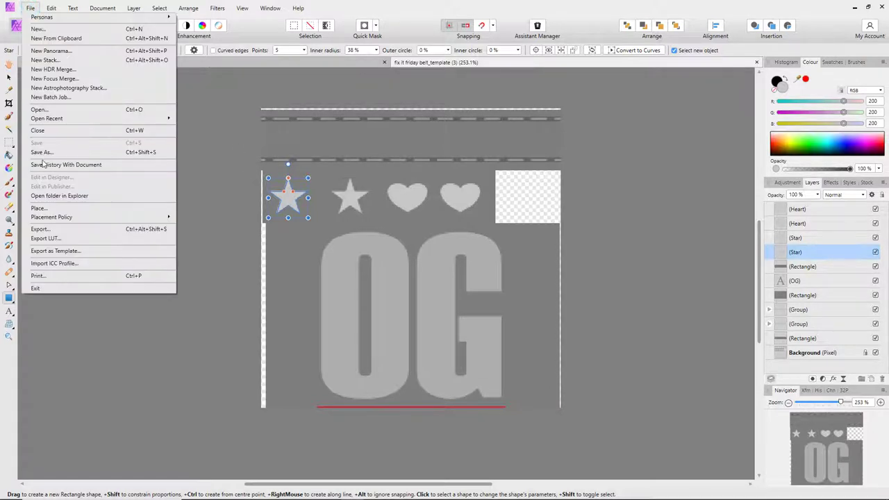
{"action": "left_click", "coordinate": [43, 231]}
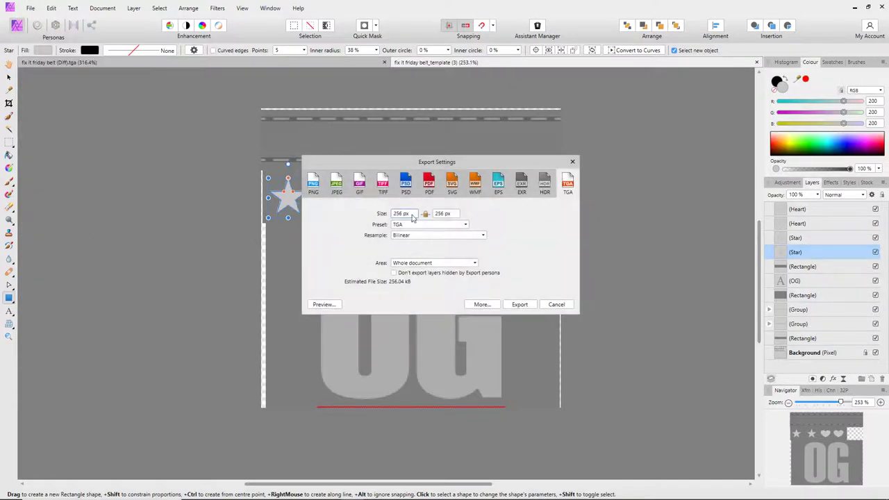
{"action": "left_click", "coordinate": [520, 305]}
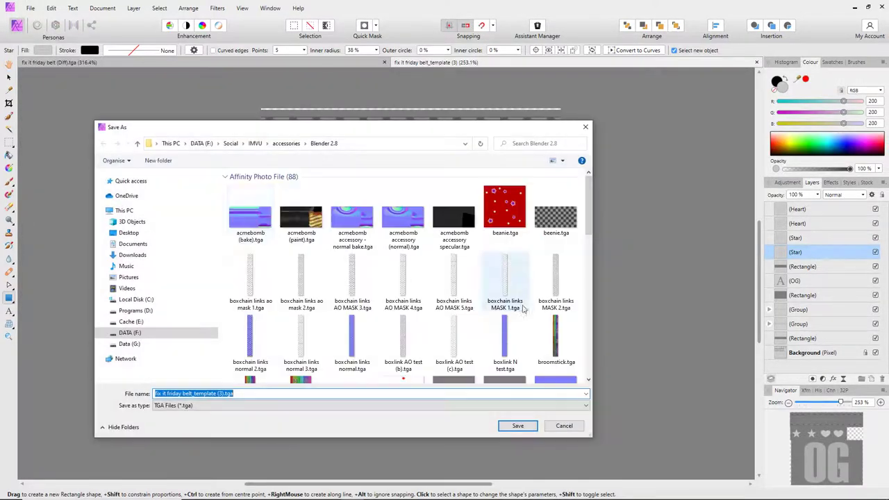
{"action": "left_click", "coordinate": [517, 424]}
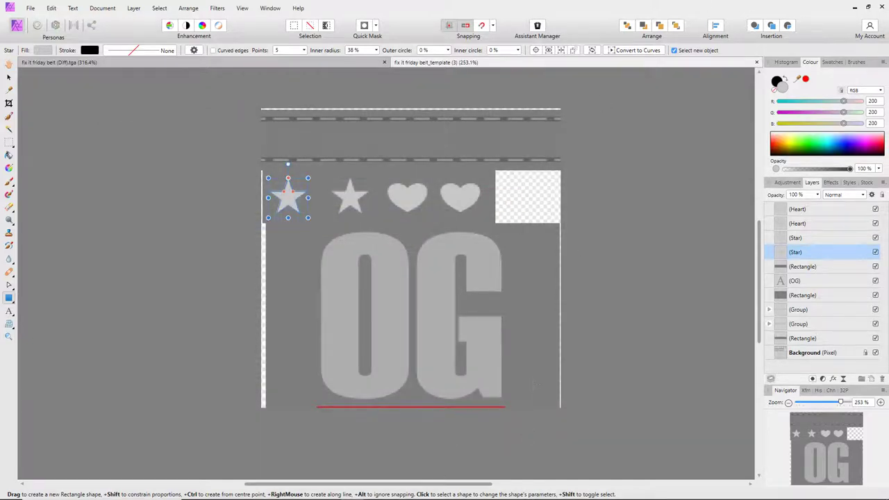
Switch to GIMP and open the exported image "fix it friday belt_template (3).tga".
{"action": "left_click", "coordinate": [554, 494]}
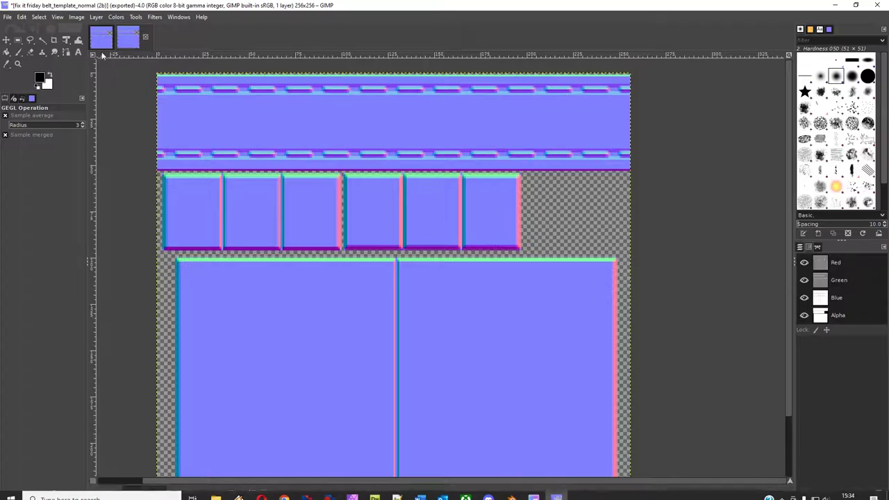
{"action": "left_click", "coordinate": [7, 17]}
{"action": "left_click", "coordinate": [20, 54]}
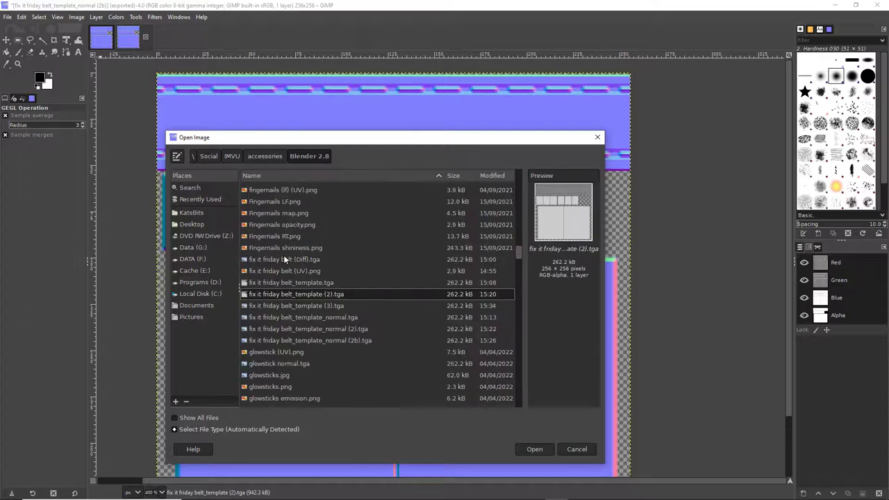
{"action": "left_click", "coordinate": [304, 306]}
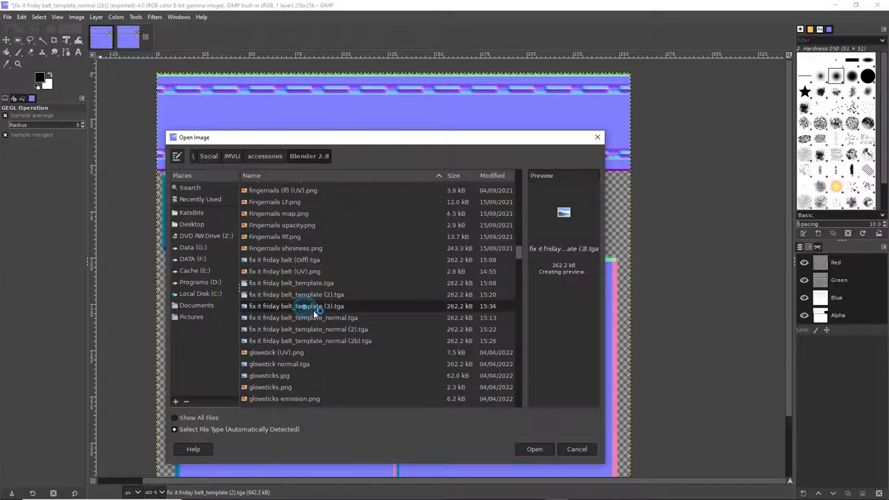
{"action": "left_click", "coordinate": [536, 449]}
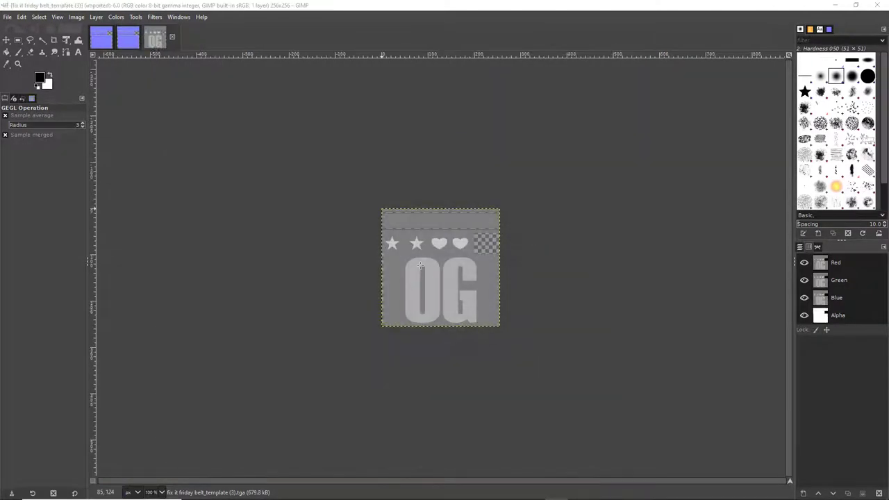
Apply the Normal Map filter to the OG belt template with scale 10 and Flip Y enabled.
{"action": "scroll", "coordinate": [487, 316], "scroll_direction": "up", "scroll_amount": 4, "text": "ctrl"}
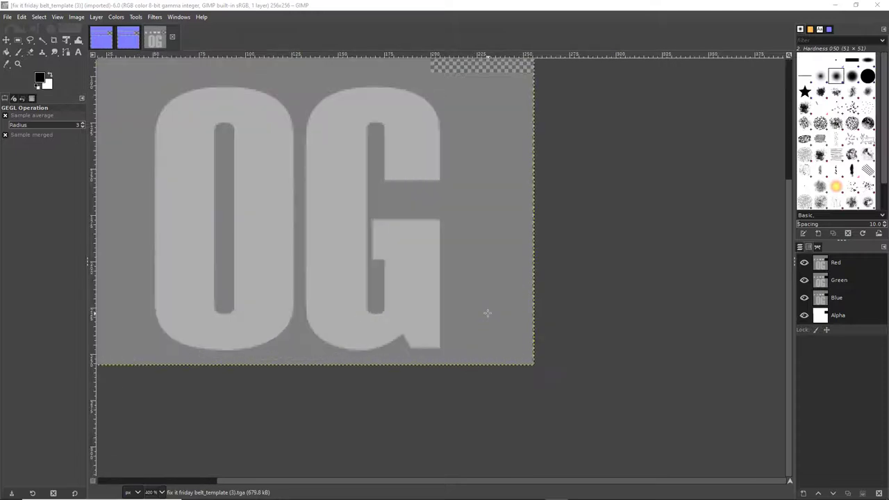
{"action": "scroll", "coordinate": [486, 312], "scroll_direction": "down", "scroll_amount": 1, "text": "ctrl"}
{"action": "scroll", "coordinate": [790, 226], "scroll_direction": "up", "scroll_amount": 3}
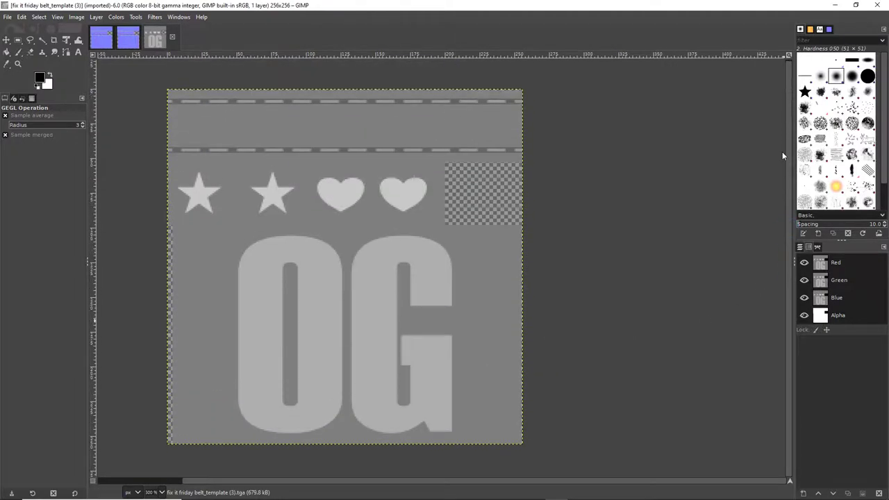
{"action": "left_click_drag", "start_coordinate": [512, 480], "coordinate": [435, 483]}
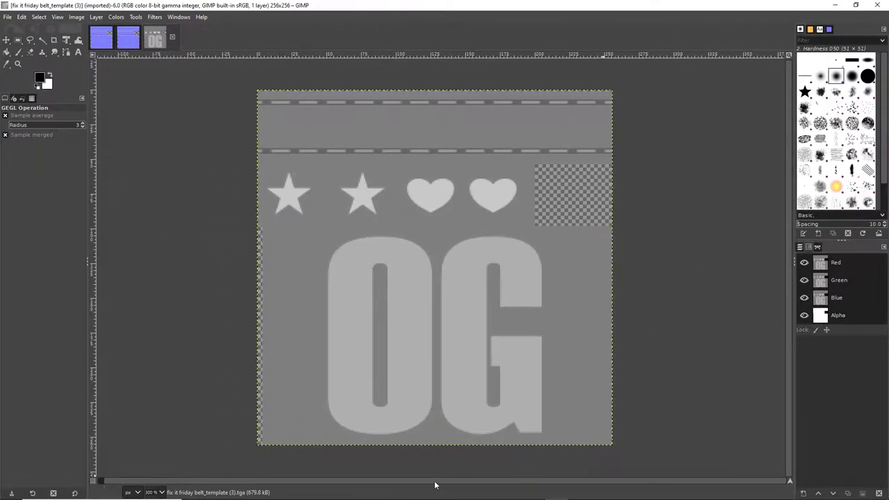
{"action": "left_click", "coordinate": [154, 17]}
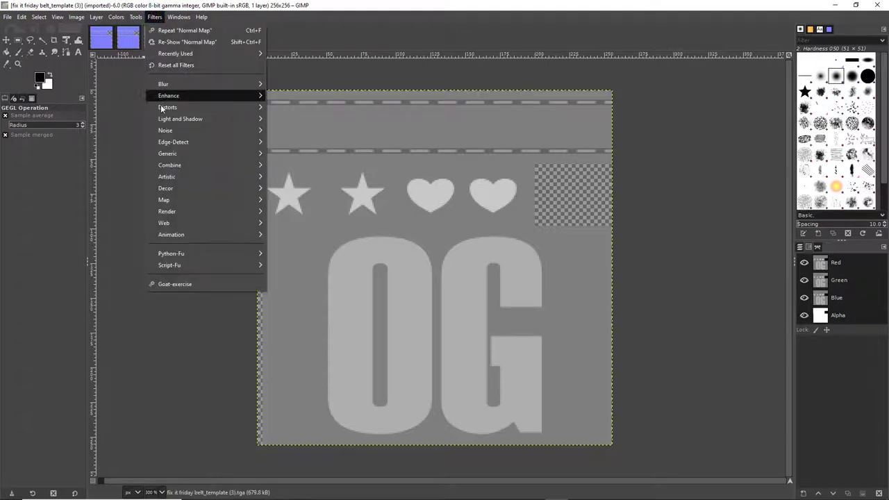
{"action": "mouse_move", "coordinate": [171, 153]}
{"action": "left_click", "coordinate": [295, 188]}
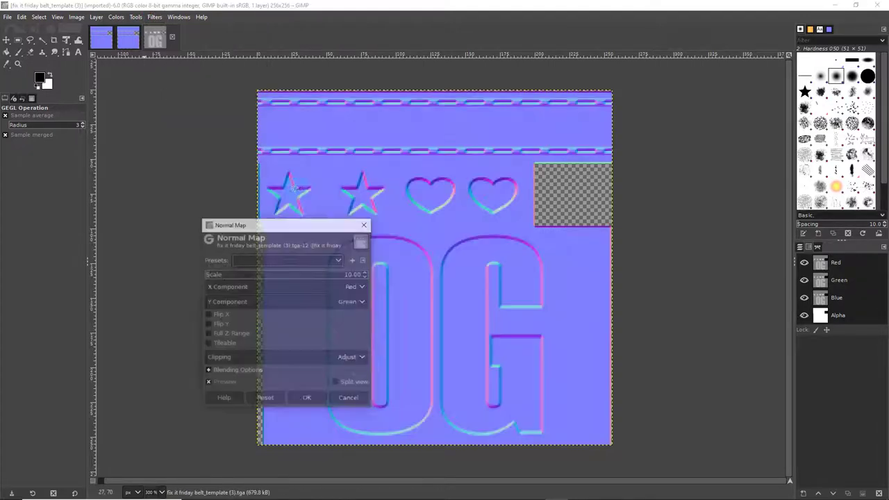
{"action": "left_click_drag", "start_coordinate": [299, 224], "coordinate": [183, 221]}
{"action": "left_click", "coordinate": [91, 321]}
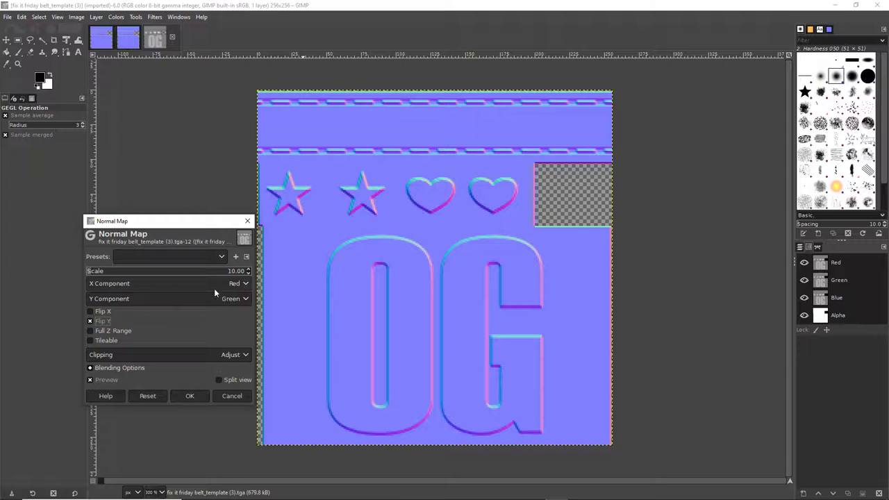
{"action": "left_click", "coordinate": [190, 396]}
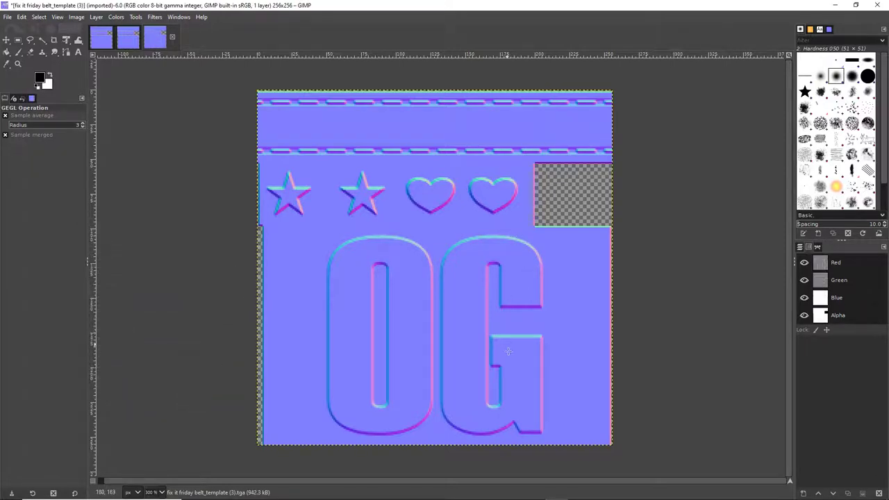
Switch to Blender, reload the belt's normal map image in the UV editor and open the Shading workspace.
{"action": "left_click", "coordinate": [511, 493]}
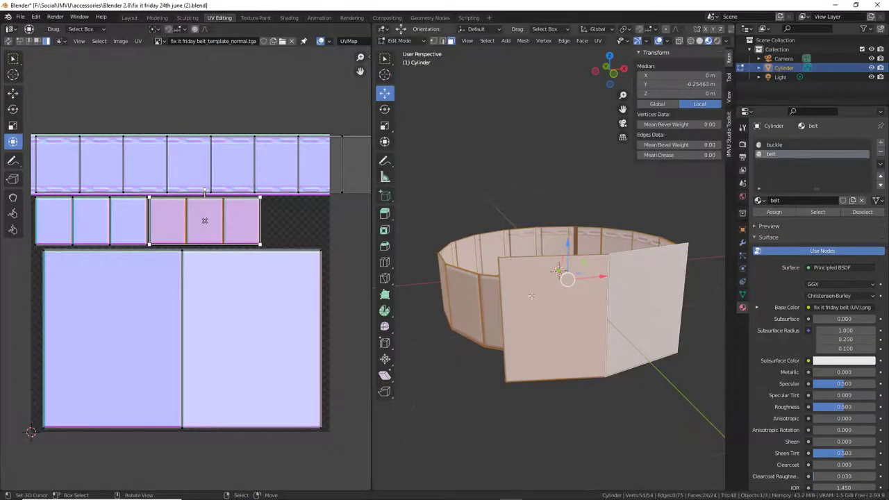
{"action": "middle_click_drag", "start_coordinate": [531, 296], "coordinate": [500, 286]}
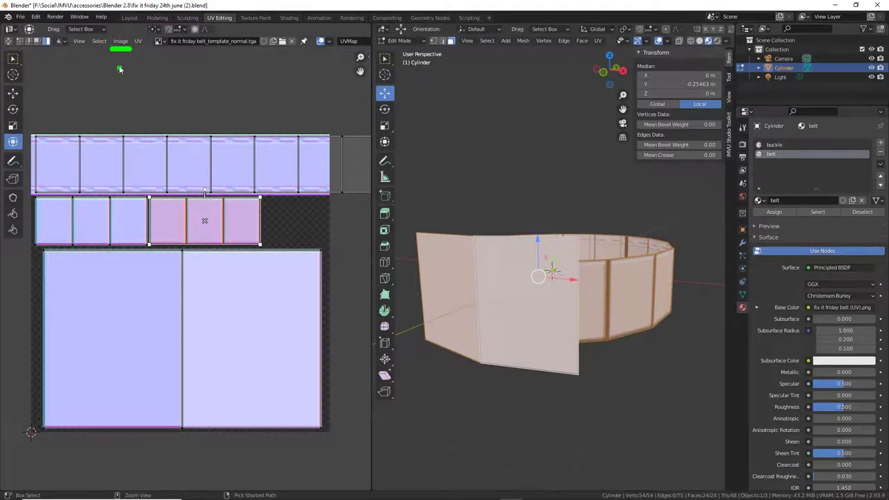
{"action": "left_click", "coordinate": [120, 40]}
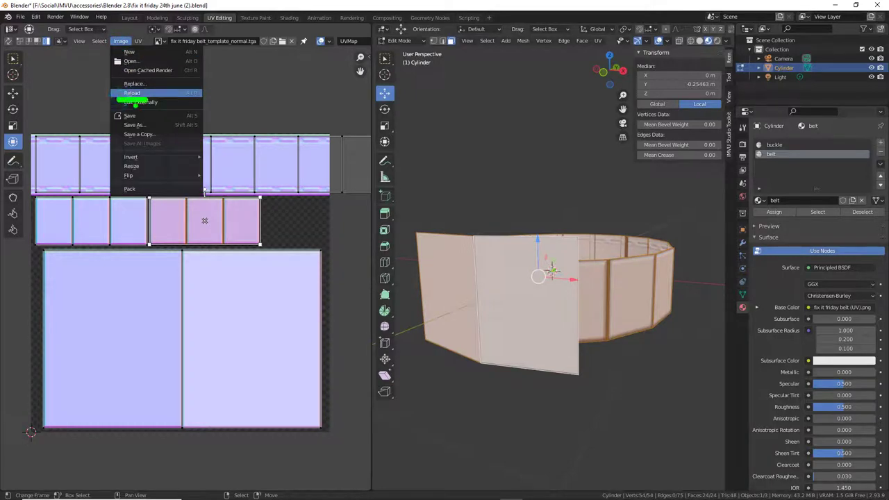
{"action": "left_click", "coordinate": [128, 94]}
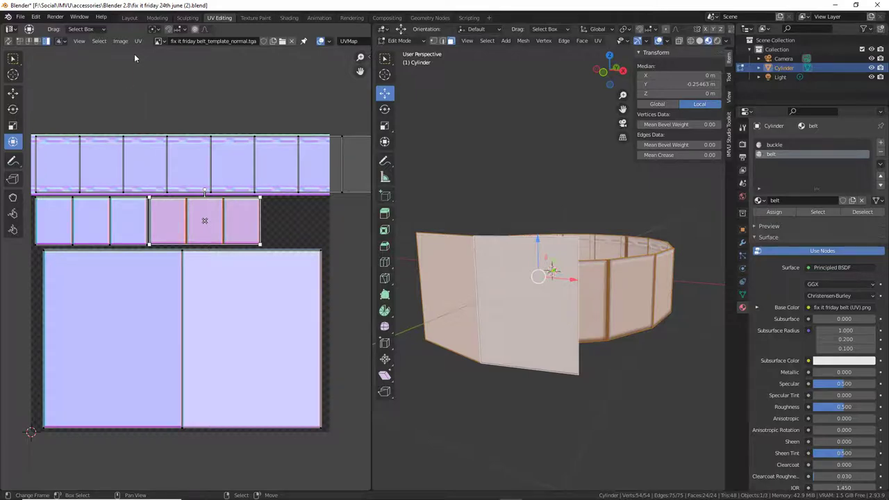
{"action": "left_click", "coordinate": [289, 18]}
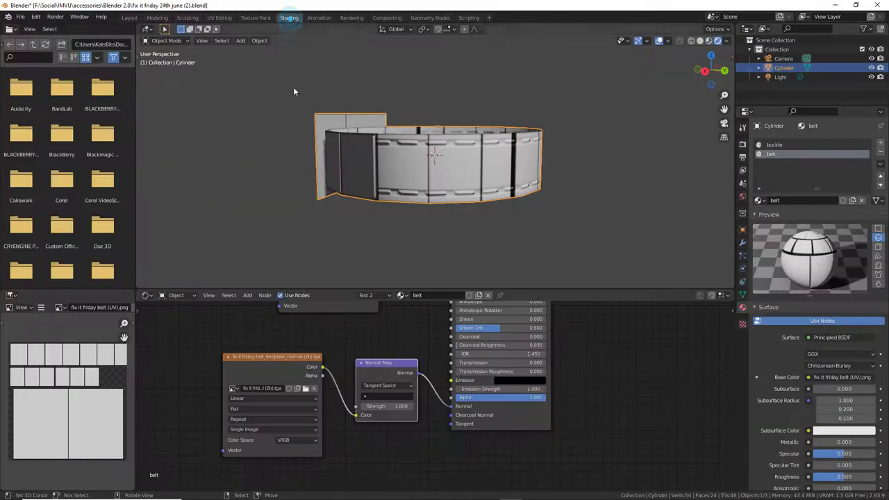
Browse the image folder for a new OG normal map to load into the belt material's normal texture.
{"action": "left_click", "coordinate": [306, 389]}
{"action": "scroll", "coordinate": [399, 306], "scroll_direction": "down", "scroll_amount": 10}
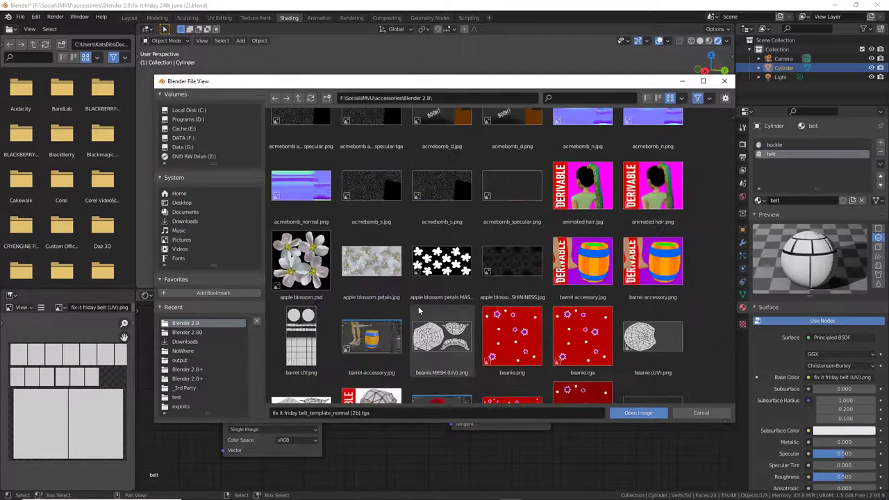
{"action": "scroll", "coordinate": [400, 302], "scroll_direction": "down", "scroll_amount": 20}
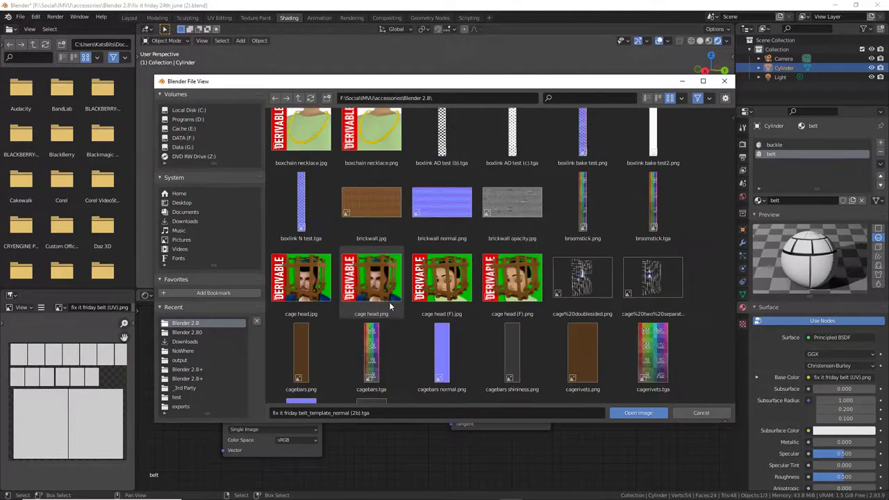
{"action": "scroll", "coordinate": [386, 301], "scroll_direction": "down", "scroll_amount": 20}
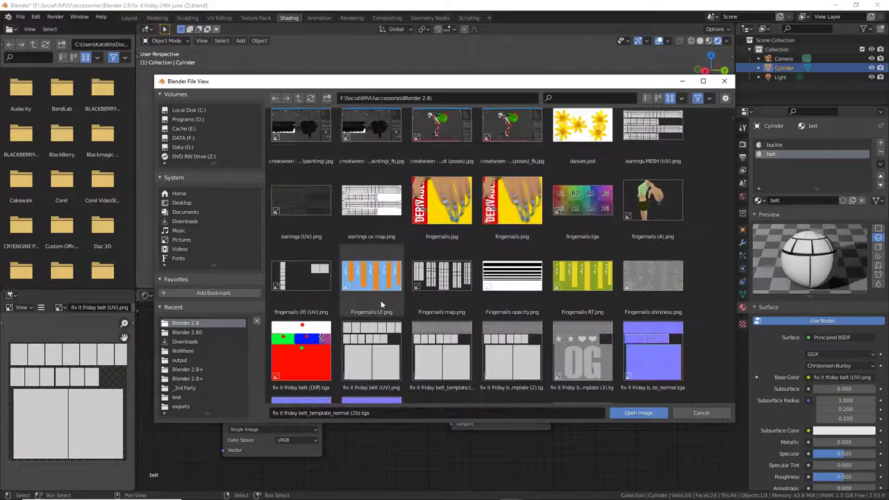
{"action": "scroll", "coordinate": [379, 300], "scroll_direction": "up", "scroll_amount": 3}
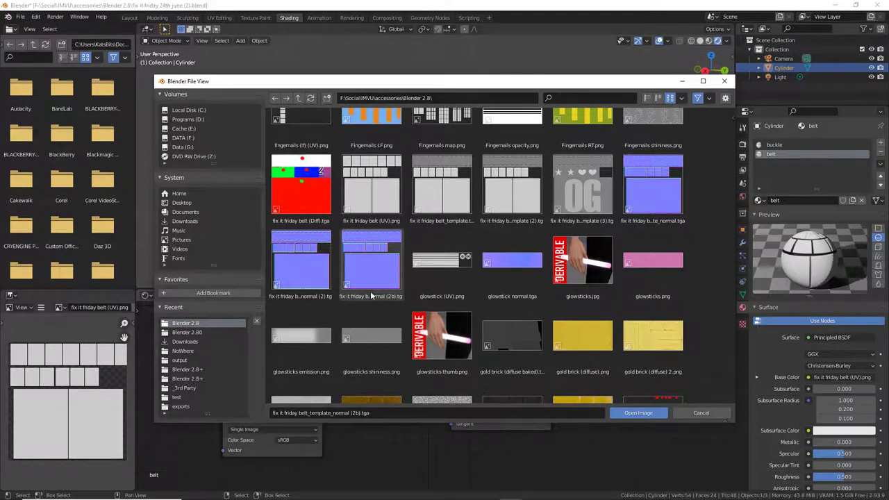
{"action": "scroll", "coordinate": [361, 293], "scroll_direction": "down", "scroll_amount": 8}
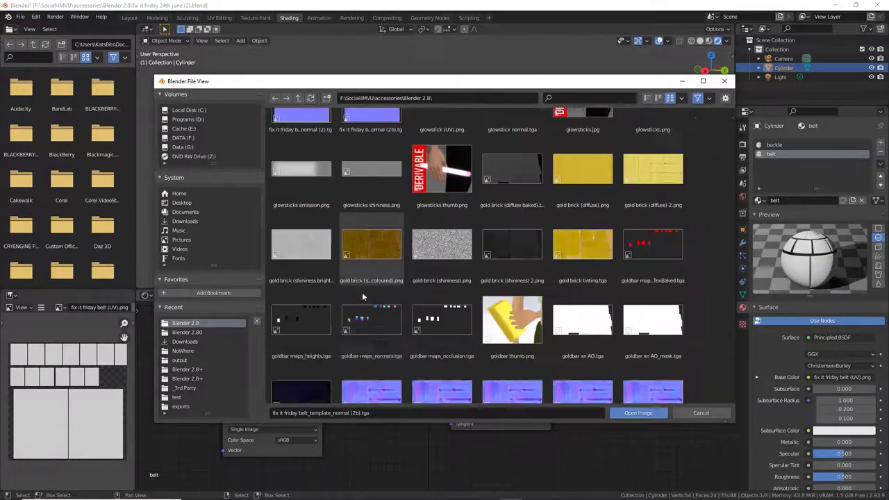
{"action": "scroll", "coordinate": [361, 293], "scroll_direction": "up", "scroll_amount": 9}
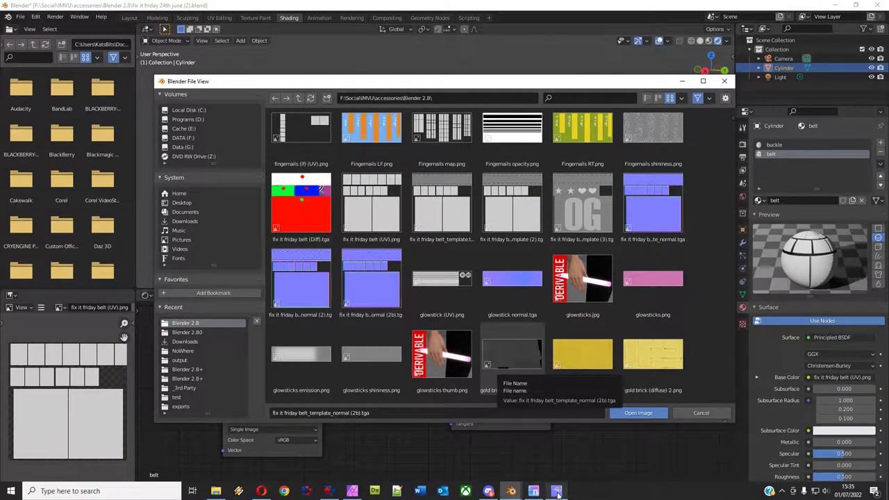
Switch to GIMP and export the OG normal map as "fix it friday belt_template_normal (3).tga" with RLE compression off and bottom-left origin.
{"action": "left_click", "coordinate": [557, 492]}
{"action": "left_click", "coordinate": [7, 17]}
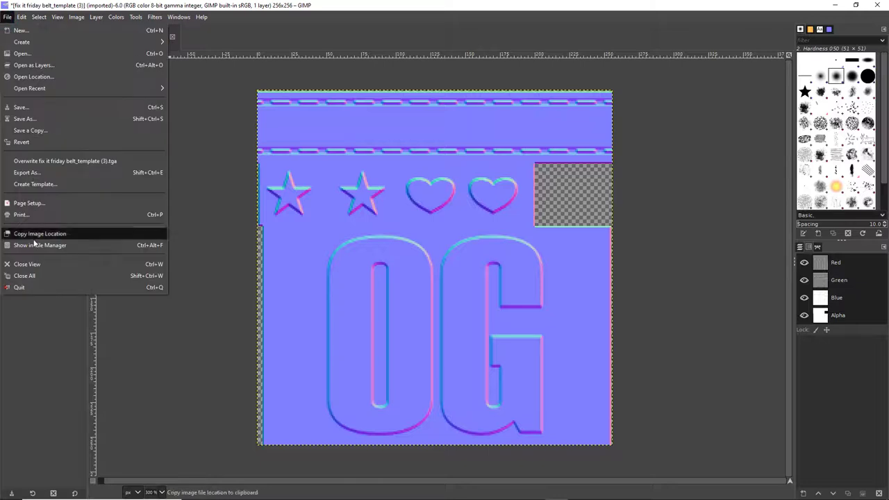
{"action": "left_click", "coordinate": [28, 172]}
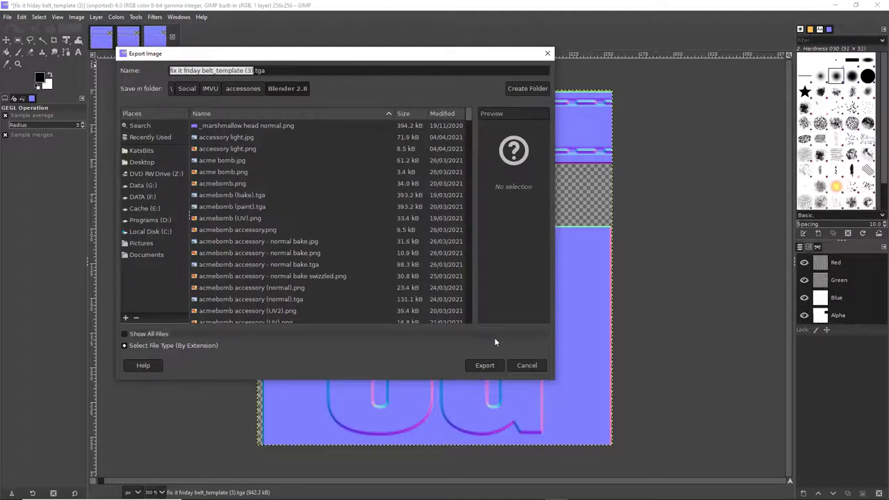
{"action": "left_click", "coordinate": [485, 366]}
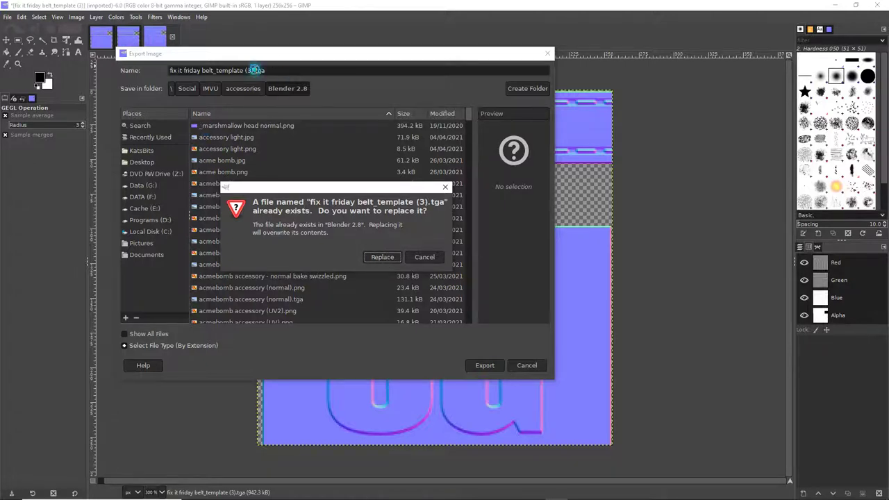
{"action": "left_click", "coordinate": [423, 257]}
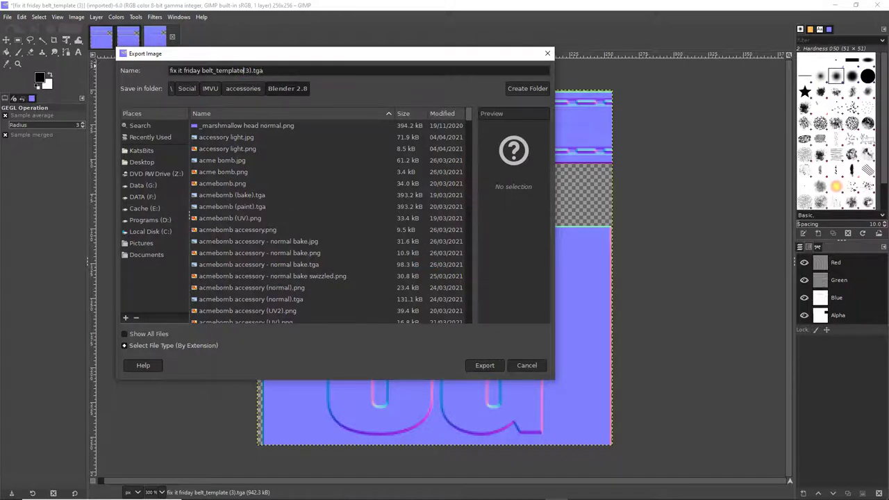
{"action": "type", "text": "_normal"}
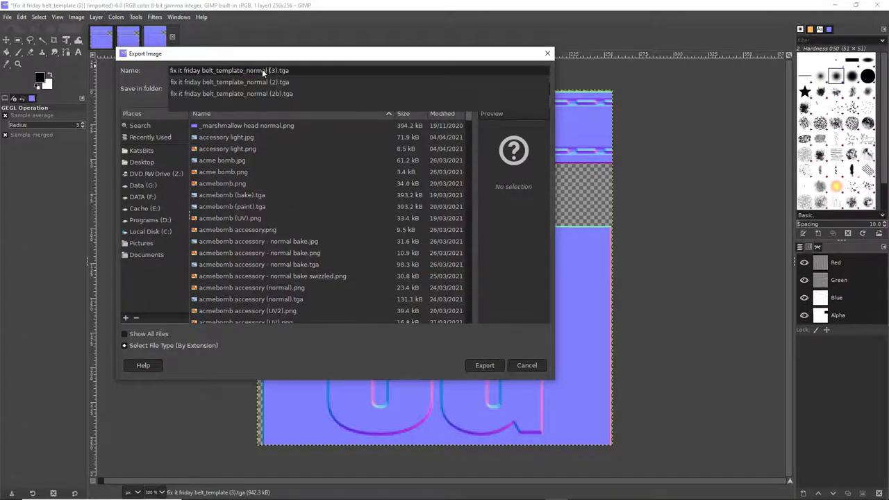
{"action": "left_click", "coordinate": [485, 366]}
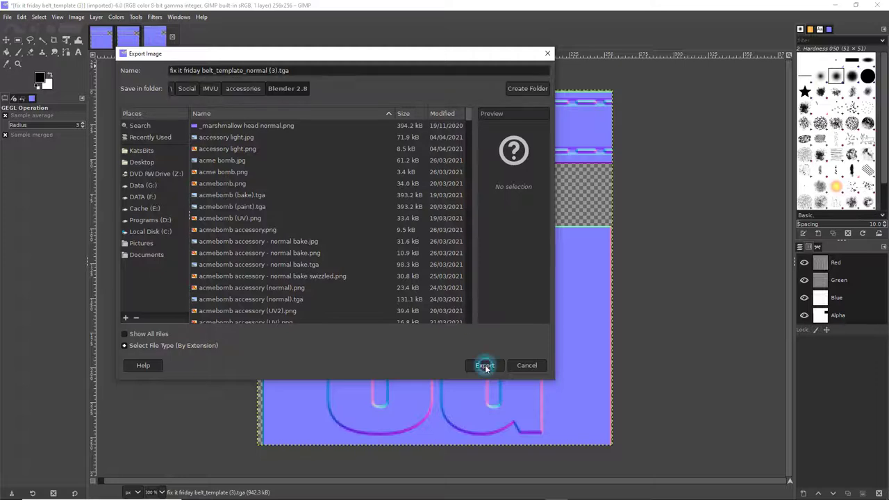
{"action": "left_click", "coordinate": [483, 365]}
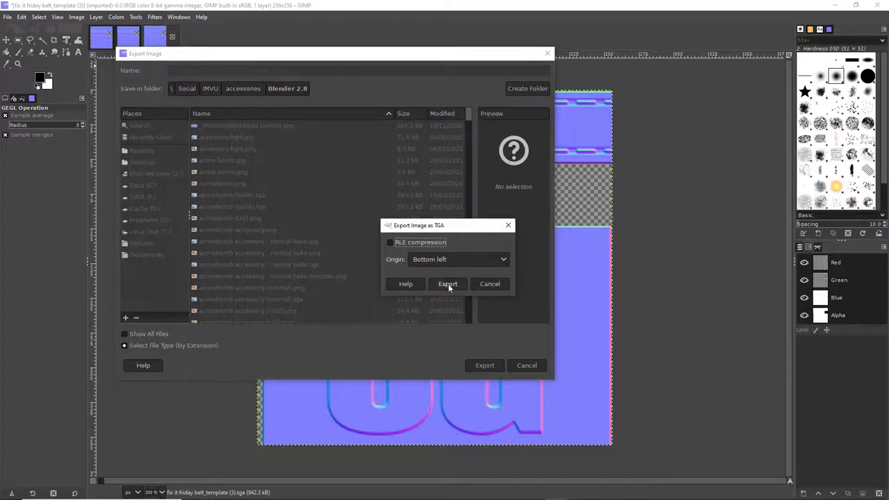
{"action": "left_click", "coordinate": [447, 283]}
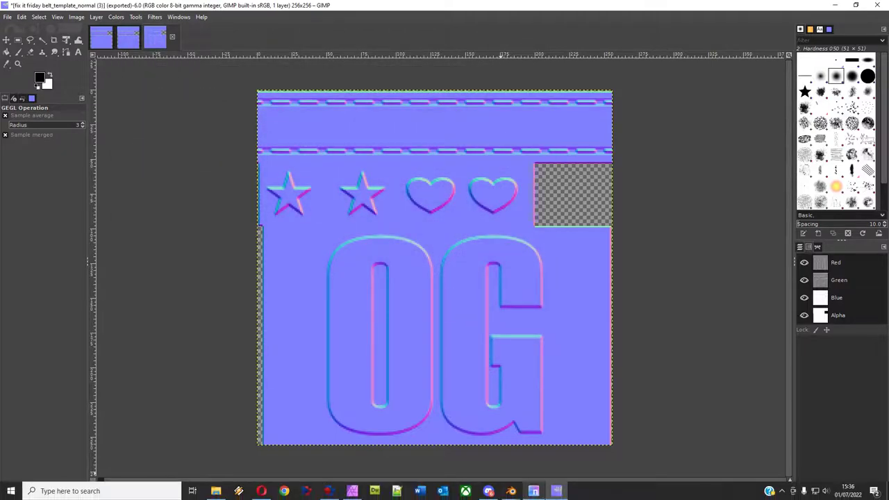
Switch to Blender and load "fix it friday belt_template_normal (3).tga" into the belt material's normal texture node.
{"action": "left_click", "coordinate": [511, 490]}
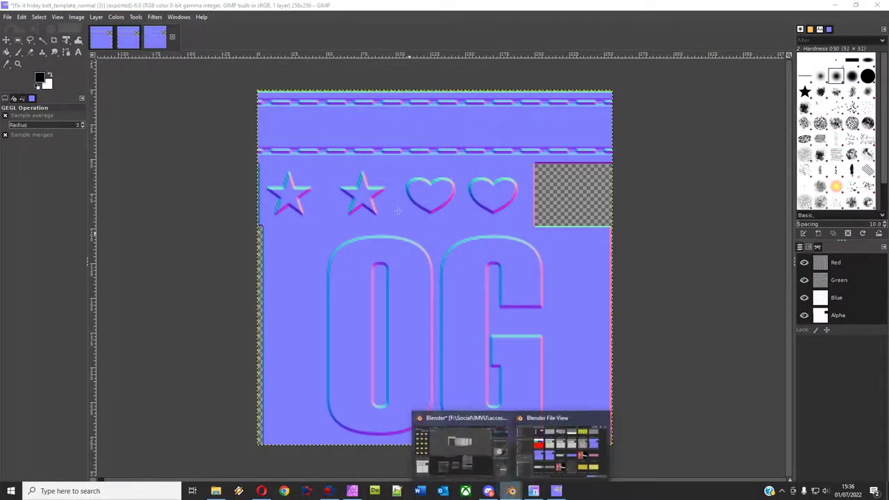
{"action": "left_click", "coordinate": [462, 442]}
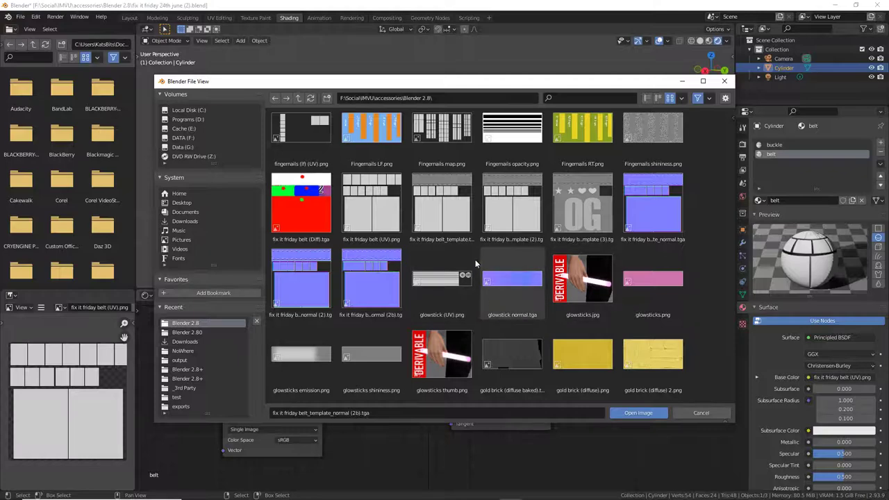
{"action": "scroll", "coordinate": [406, 290], "scroll_direction": "up", "scroll_amount": 15}
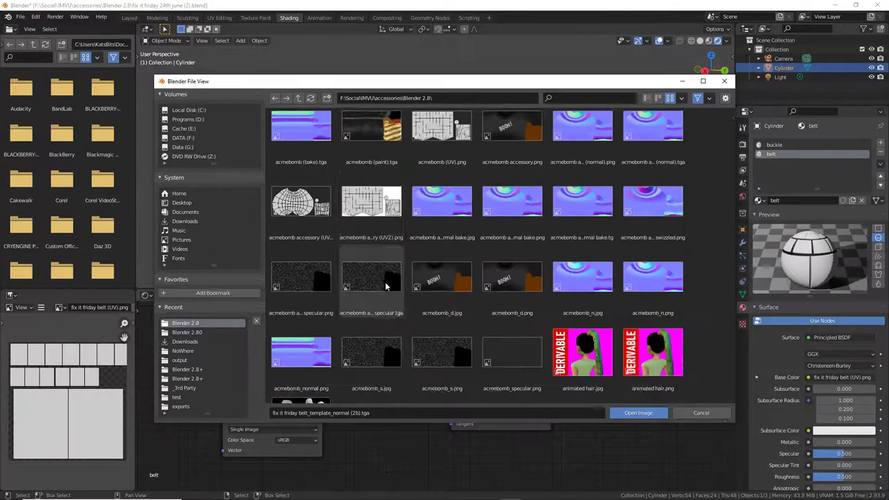
{"action": "scroll", "coordinate": [405, 292], "scroll_direction": "down", "scroll_amount": 12}
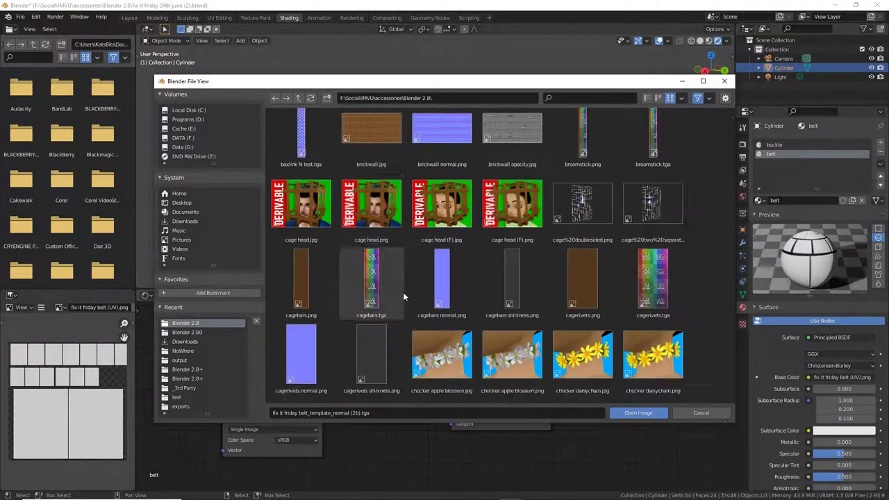
{"action": "scroll", "coordinate": [398, 296], "scroll_direction": "down", "scroll_amount": 10}
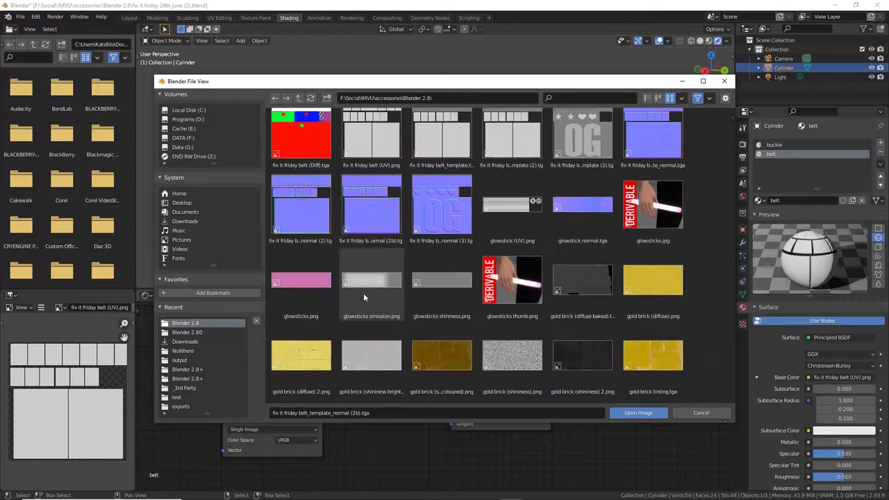
{"action": "left_click", "coordinate": [434, 206]}
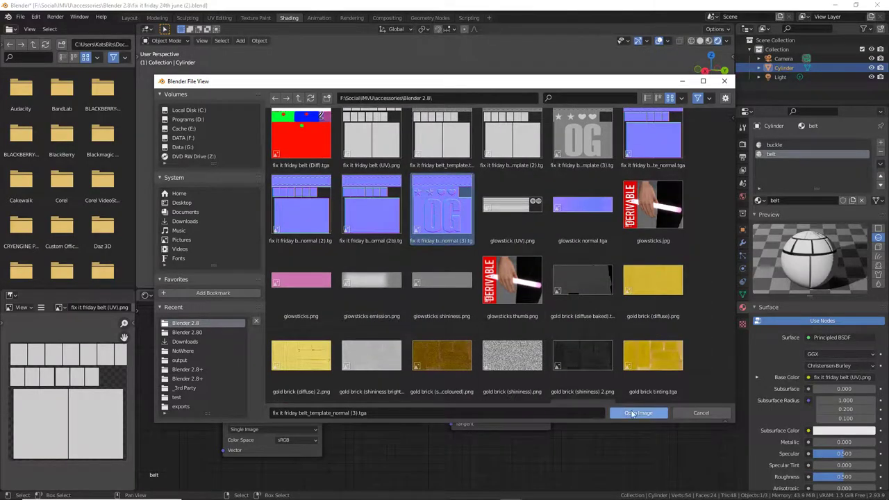
{"action": "left_click", "coordinate": [637, 412]}
Assign the existing image "fix it friday belt_template_normal (3).tga" to the buckle material's normal texture node.
{"action": "middle_click_drag", "start_coordinate": [428, 277], "coordinate": [530, 178]}
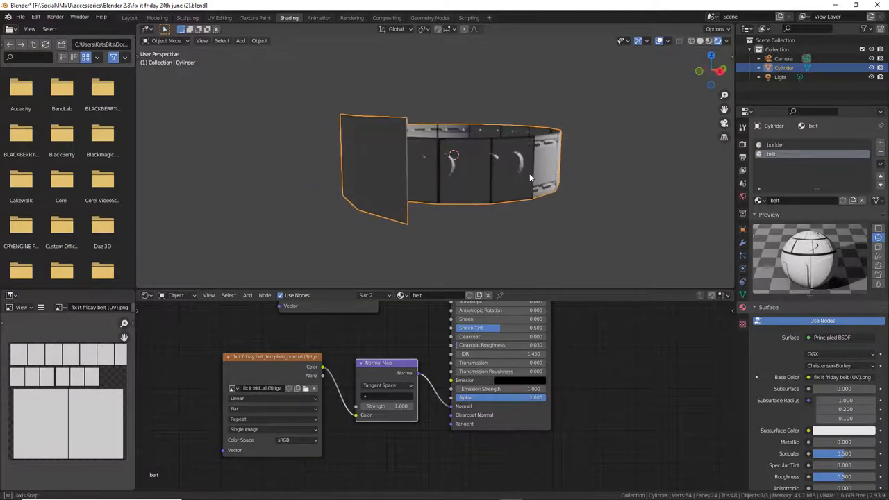
{"action": "scroll", "coordinate": [538, 179], "scroll_direction": "up", "scroll_amount": 2}
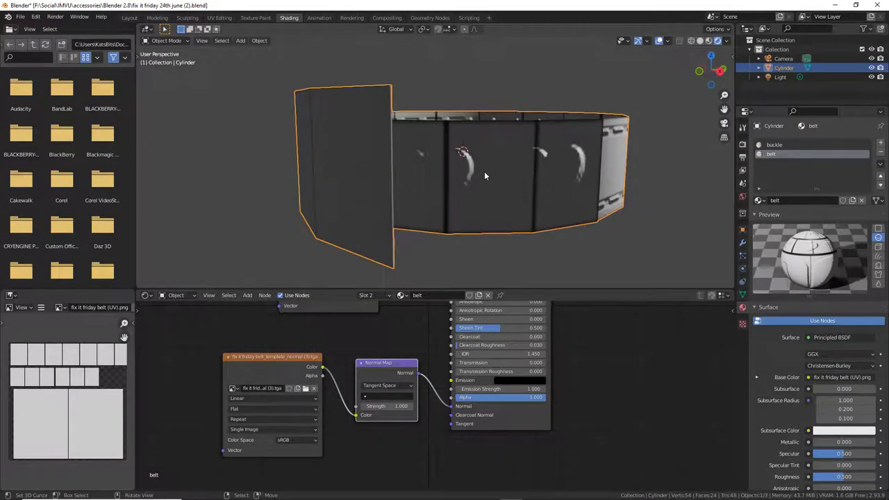
{"action": "left_click", "coordinate": [774, 144]}
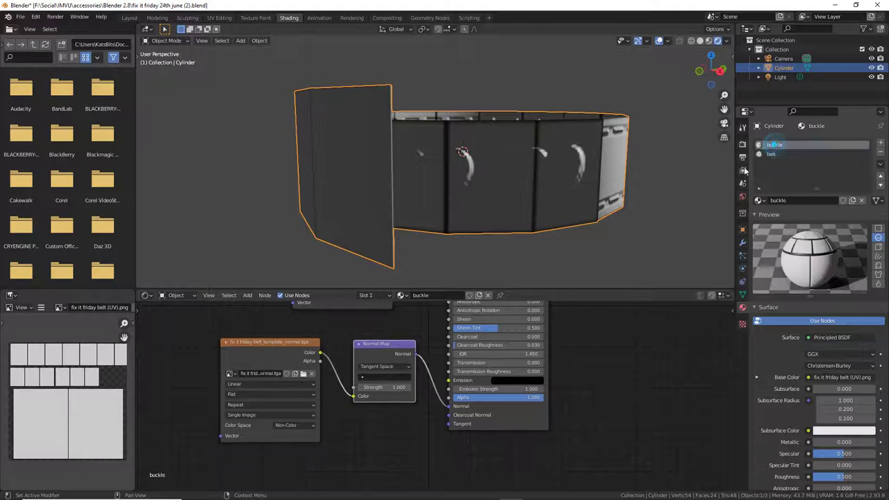
{"action": "left_click", "coordinate": [230, 374]}
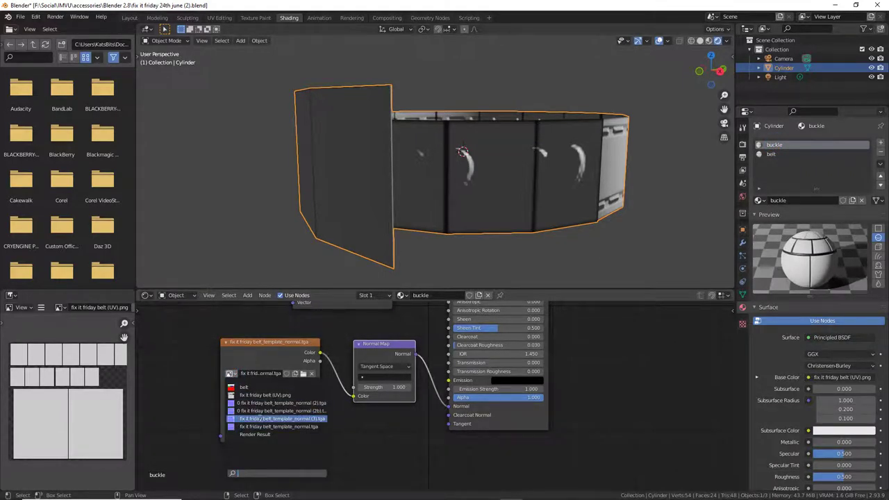
{"action": "left_click", "coordinate": [258, 419]}
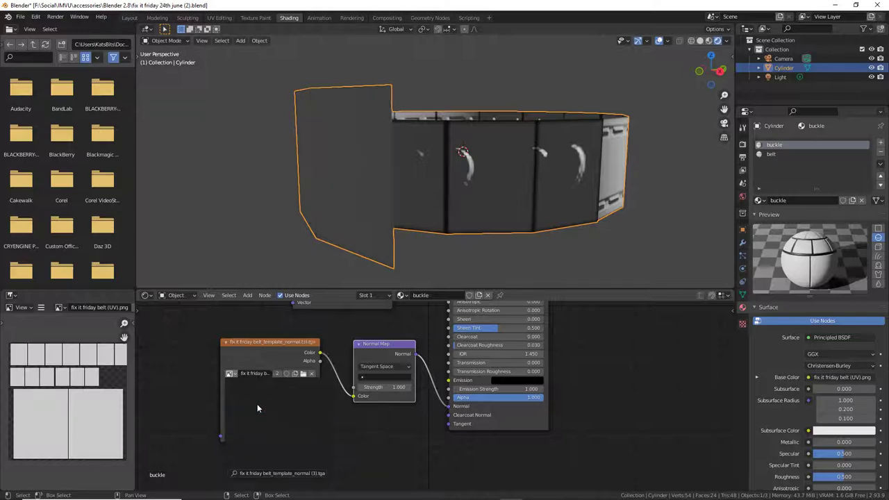
{"action": "middle_click_drag", "start_coordinate": [343, 186], "coordinate": [401, 140]}
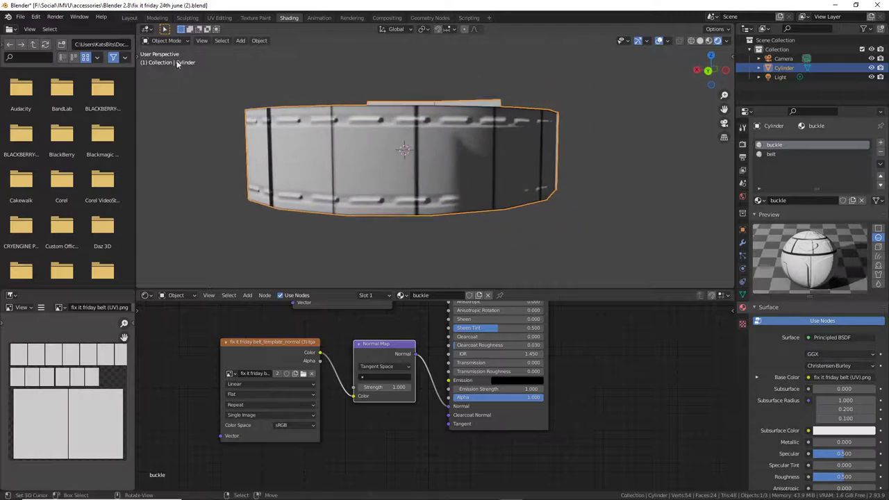
Open the Layout workspace and move the light about -5.02 m along Y and -0.72 m along Z.
{"action": "left_click", "coordinate": [129, 17]}
{"action": "middle_click_drag", "start_coordinate": [251, 239], "coordinate": [439, 252]}
{"action": "left_click", "coordinate": [450, 115]}
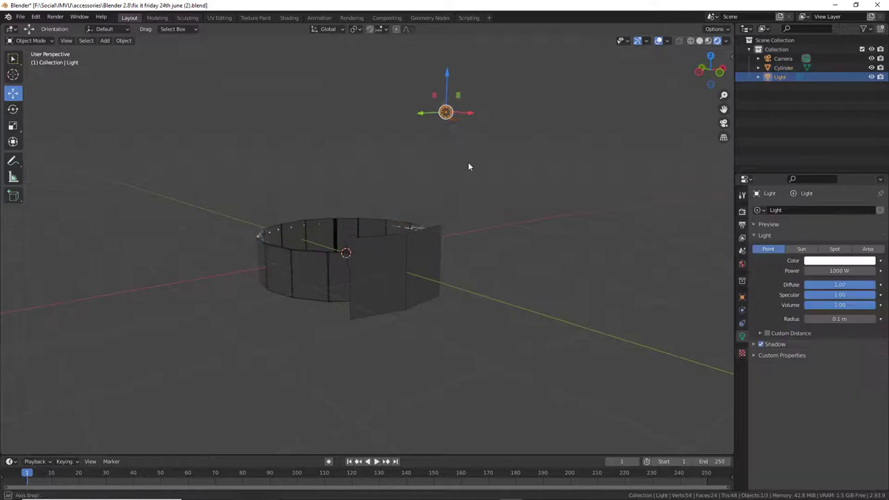
{"action": "middle_click_drag", "start_coordinate": [467, 164], "coordinate": [359, 103]}
{"action": "left_click_drag", "start_coordinate": [347, 68], "coordinate": [618, 147]}
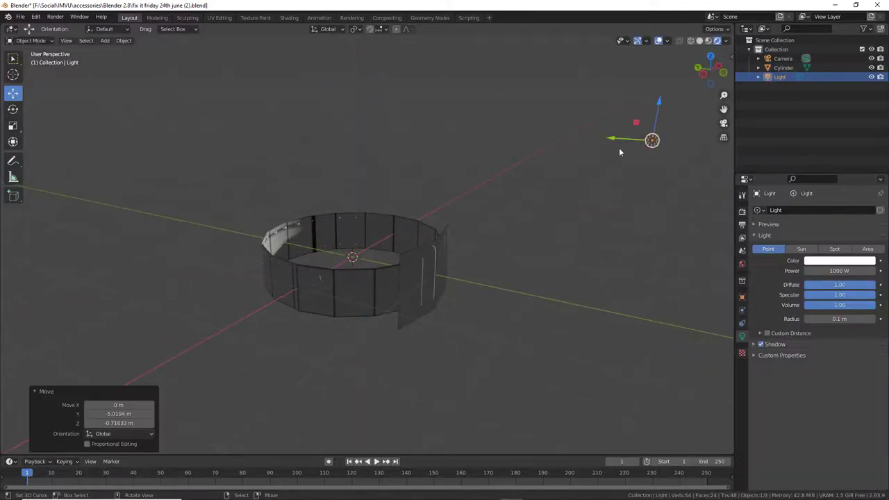
Move the light across the front of the buckle, about -4.88 m along X and 1.12 m along Z.
{"action": "middle_click_drag", "start_coordinate": [619, 147], "coordinate": [499, 202]}
{"action": "scroll", "coordinate": [498, 206], "scroll_direction": "down", "scroll_amount": 3}
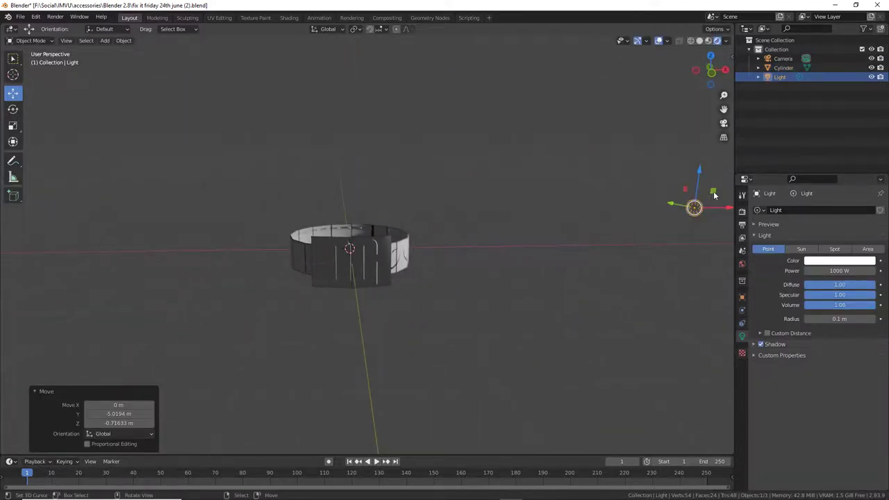
{"action": "left_click_drag", "start_coordinate": [713, 195], "coordinate": [298, 132]}
Lower the light in front of the buckle by about 0.68 m, shifting it about -0.08 m along X.
{"action": "middle_click_drag", "start_coordinate": [299, 132], "coordinate": [289, 141]}
{"action": "scroll", "coordinate": [279, 173], "scroll_direction": "up", "scroll_amount": 2}
{"action": "scroll", "coordinate": [267, 153], "scroll_direction": "down", "scroll_amount": 1}
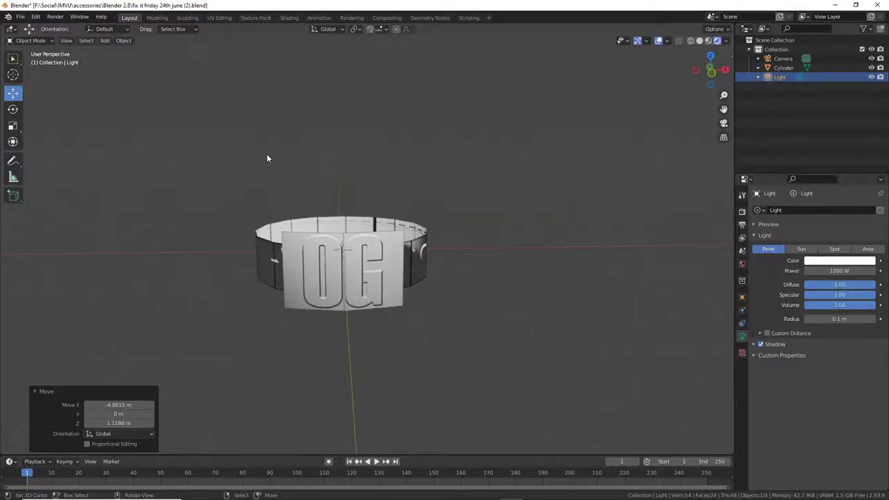
{"action": "scroll", "coordinate": [267, 153], "scroll_direction": "down", "scroll_amount": 1}
{"action": "left_click_drag", "start_coordinate": [264, 49], "coordinate": [262, 133]}
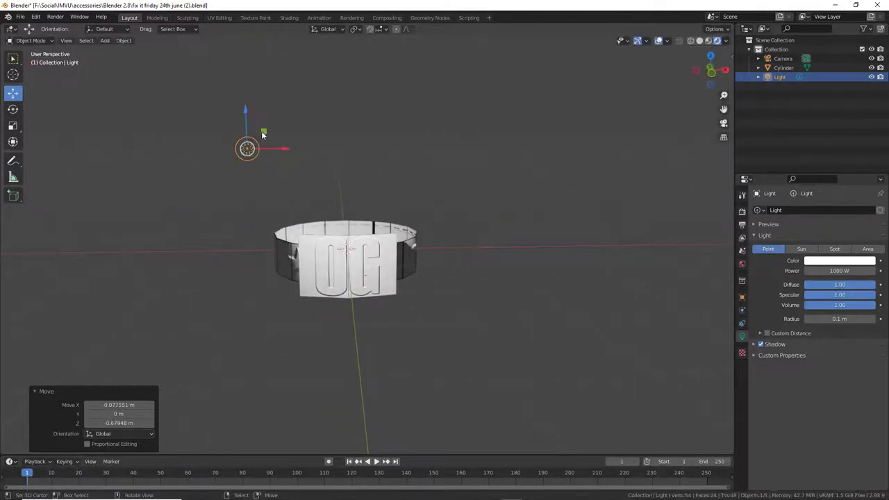
Examine how the light reveals the stars and hearts along both sides of the belt.
{"action": "middle_click_drag", "start_coordinate": [262, 133], "coordinate": [342, 231]}
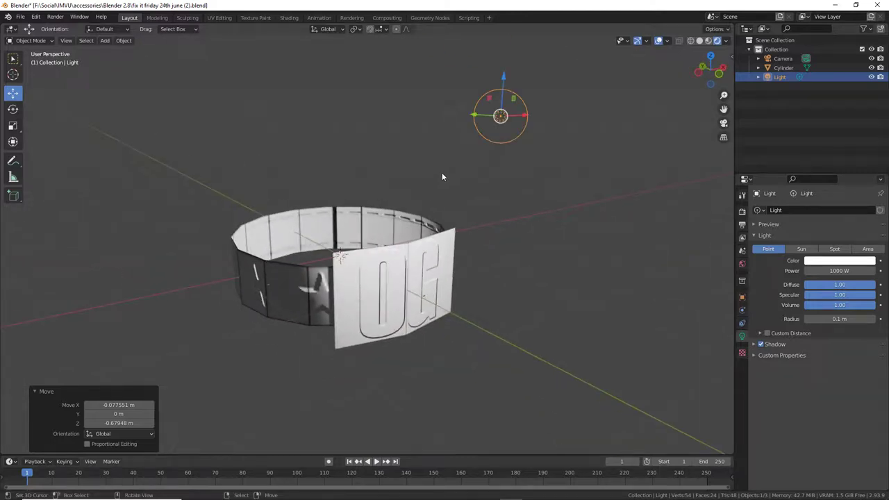
{"action": "middle_click_drag", "start_coordinate": [441, 176], "coordinate": [308, 256]}
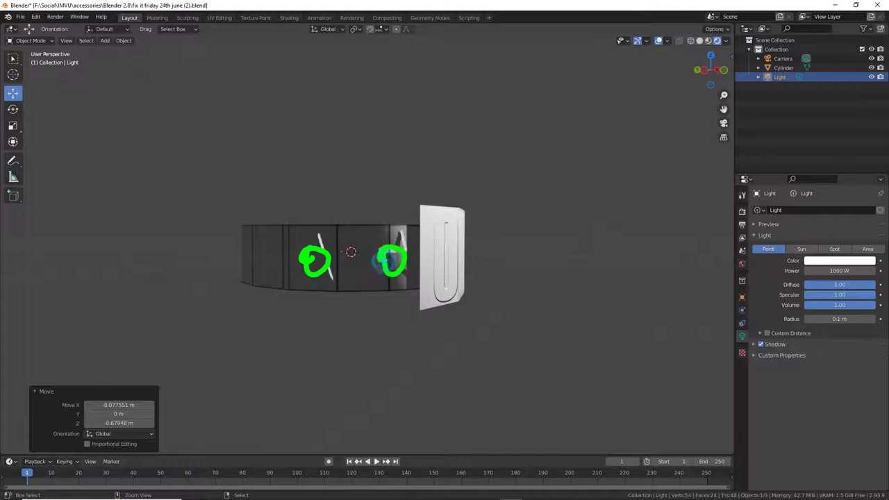
{"action": "middle_click_drag", "start_coordinate": [312, 262], "coordinate": [346, 289]}
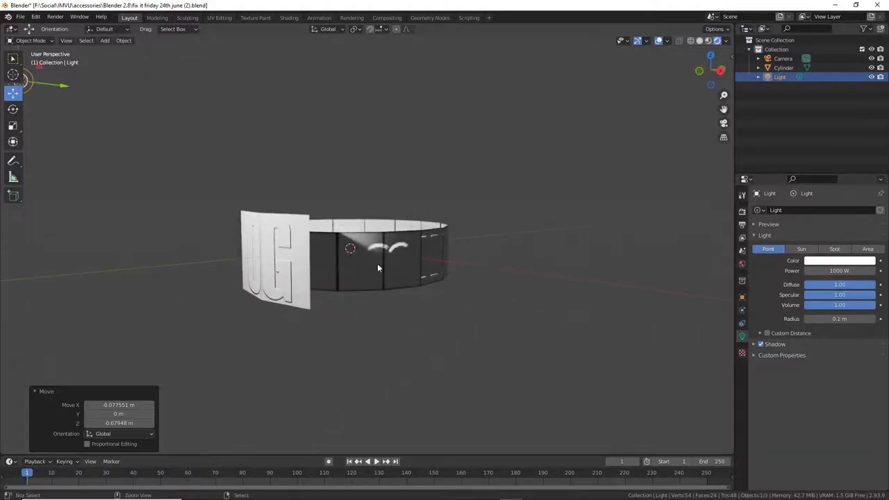
{"action": "left_click_drag", "start_coordinate": [374, 256], "coordinate": [414, 262]}
{"action": "middle_click_drag", "start_coordinate": [385, 269], "coordinate": [229, 239]}
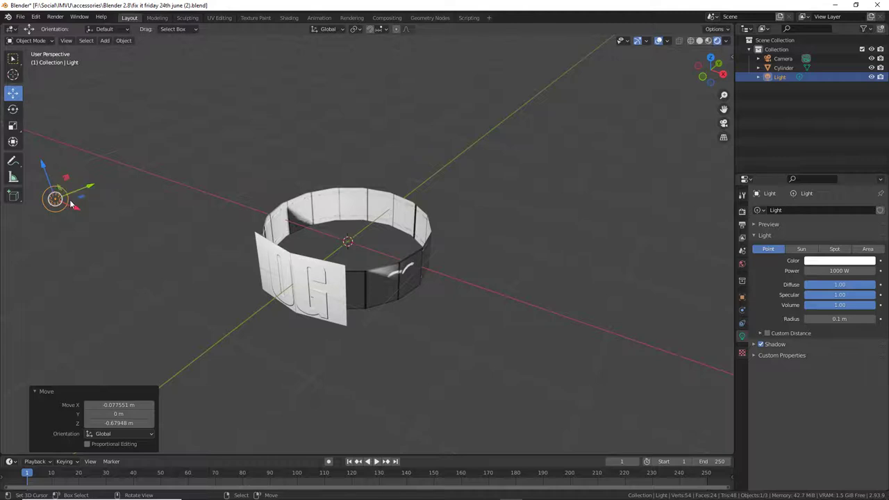
Move the light about 2.81 m along X and 0.13 m along Y, across the front of the buckle.
{"action": "key", "text": "g"}
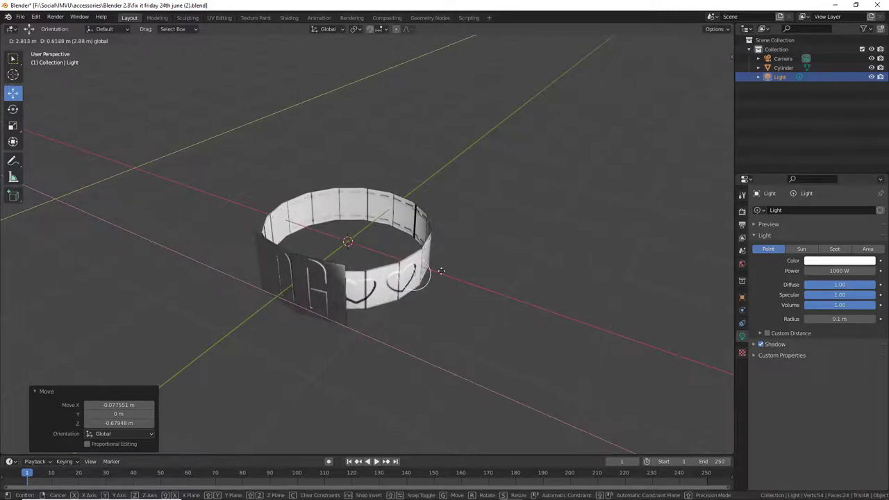
{"action": "left_click", "coordinate": [394, 299]}
{"action": "mouse_move", "coordinate": [368, 316]}
{"action": "middle_mouse_down"}
{"action": "mouse_move", "coordinate": [363, 295]}
{"action": "mouse_move", "coordinate": [355, 309]}
{"action": "middle_mouse_up"}
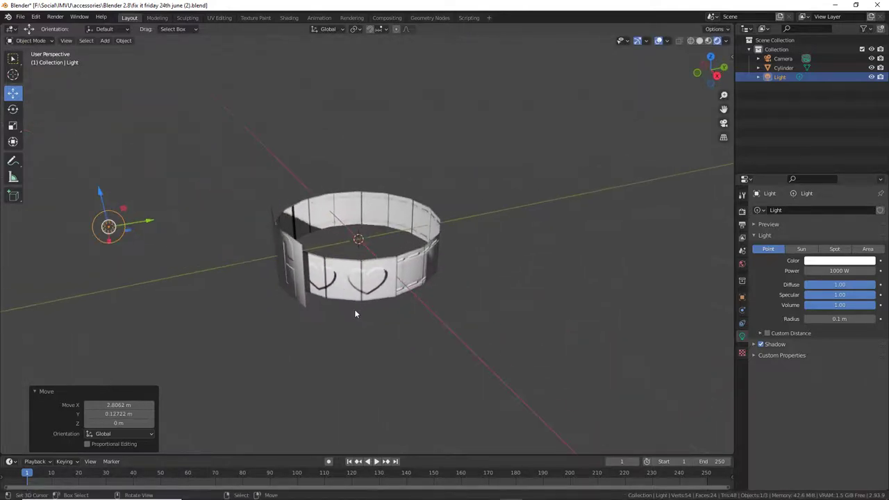
Slide the light horizontally past the hearts side, towards the back of the belt.
{"action": "key", "text": "g"}
{"action": "key", "text": "shift+z"}
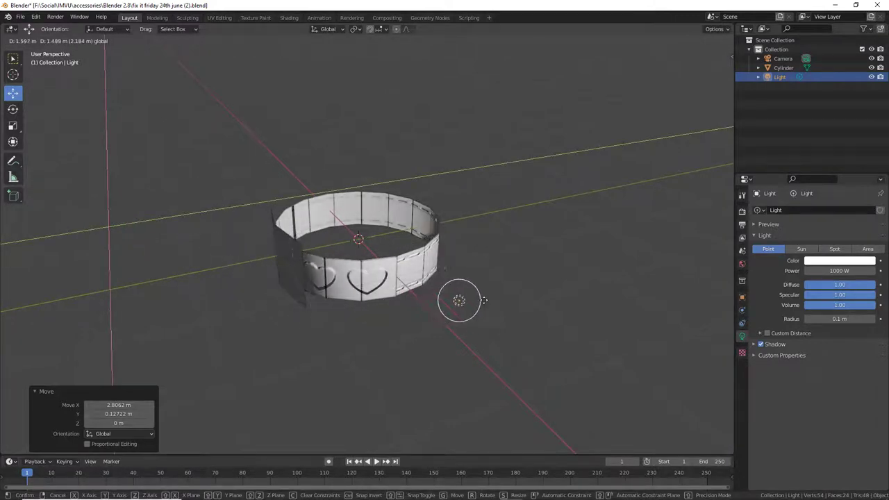
{"action": "left_click", "coordinate": [541, 227]}
{"action": "middle_click_drag", "start_coordinate": [540, 228], "coordinate": [413, 316]}
{"action": "scroll", "coordinate": [412, 316], "scroll_direction": "down", "scroll_amount": 2}
Move the light around the stitched back by about -2.98 m X and 2.09 m Y, and by -2.33 m X and -0.99 m Y.
{"action": "left_click_drag", "start_coordinate": [84, 205], "coordinate": [541, 199]}
{"action": "middle_click_drag", "start_coordinate": [541, 199], "coordinate": [318, 283]}
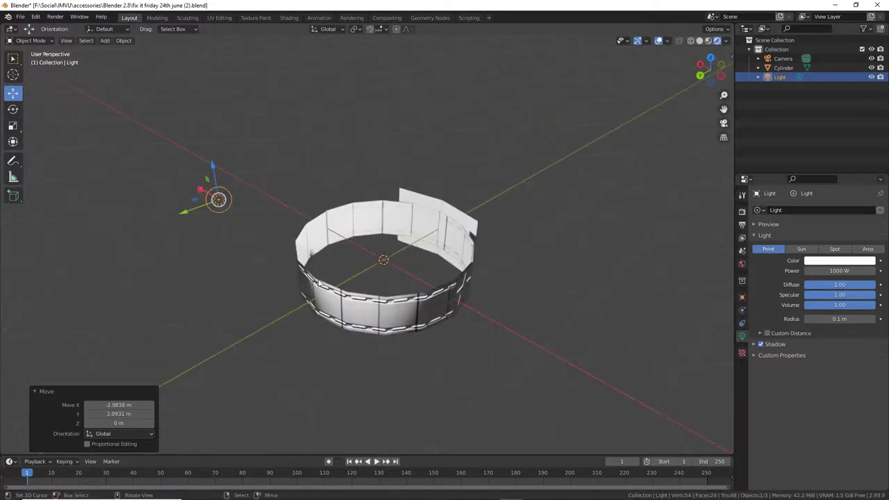
{"action": "left_click_drag", "start_coordinate": [193, 200], "coordinate": [538, 272]}
{"action": "middle_click_drag", "start_coordinate": [487, 322], "coordinate": [210, 290]}
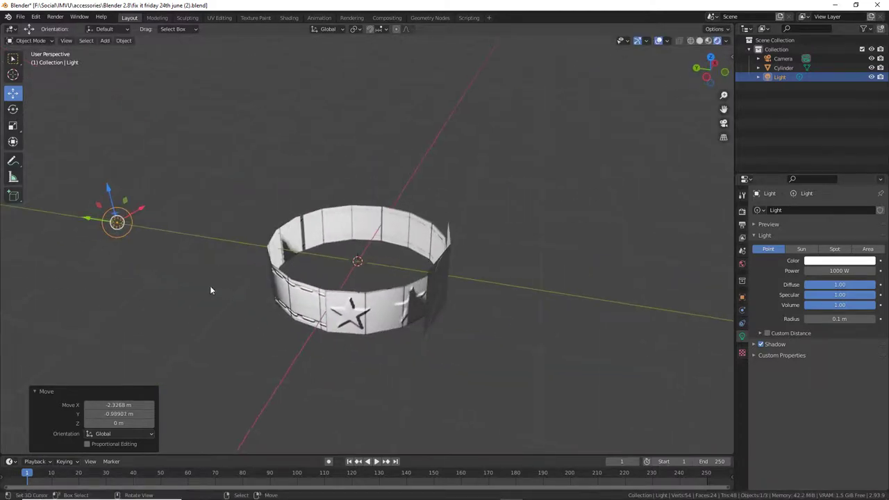
Move the light about -0.14 m along X and -1.33 m along Y, to the stars side of the belt.
{"action": "middle_click_drag", "start_coordinate": [103, 221], "coordinate": [259, 323]}
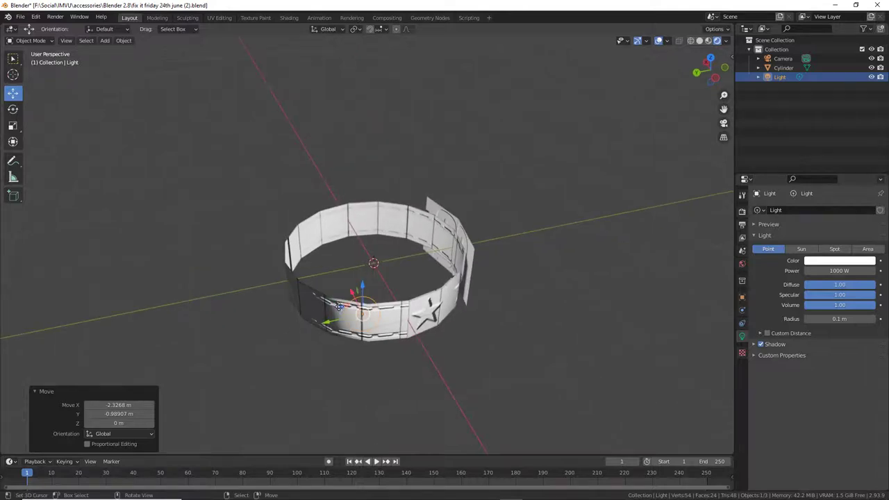
{"action": "left_click_drag", "start_coordinate": [339, 306], "coordinate": [548, 274]}
{"action": "middle_click_drag", "start_coordinate": [547, 273], "coordinate": [360, 308]}
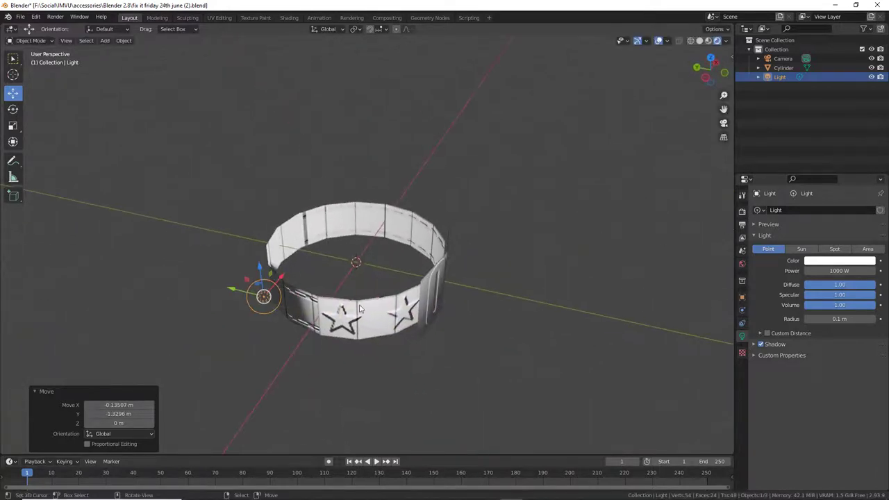
{"action": "middle_click_drag", "start_coordinate": [258, 296], "coordinate": [256, 311]}
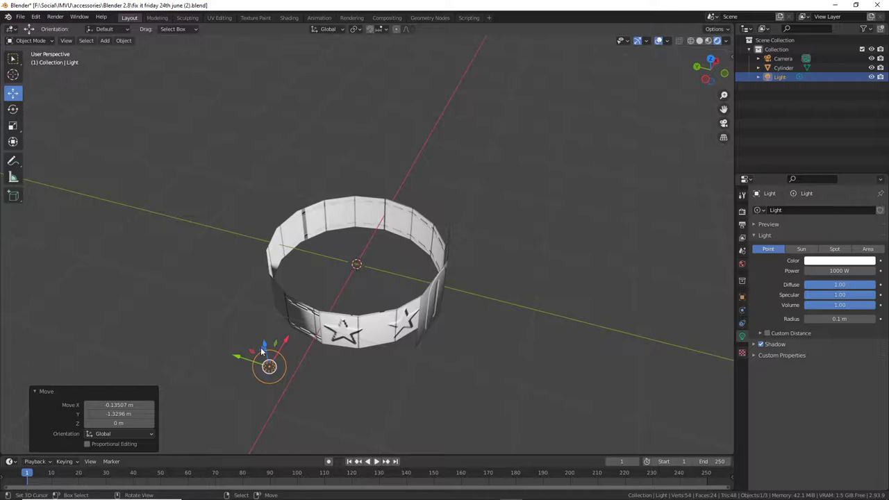
Move the light horizontally from the stars to the buckle, ending with about 1.39 m along X and -1.19 m along Y.
{"action": "left_click_drag", "start_coordinate": [261, 352], "coordinate": [494, 318]}
{"action": "middle_click_drag", "start_coordinate": [436, 321], "coordinate": [314, 317]}
{"action": "mouse_move", "coordinate": [198, 263]}
{"action": "left_mouse_down"}
{"action": "mouse_move", "coordinate": [256, 309]}
{"action": "mouse_move", "coordinate": [440, 337]}
{"action": "left_mouse_up"}
{"action": "left_click_drag", "start_coordinate": [498, 319], "coordinate": [478, 319]}
{"action": "middle_click_drag", "start_coordinate": [329, 281], "coordinate": [263, 280]}
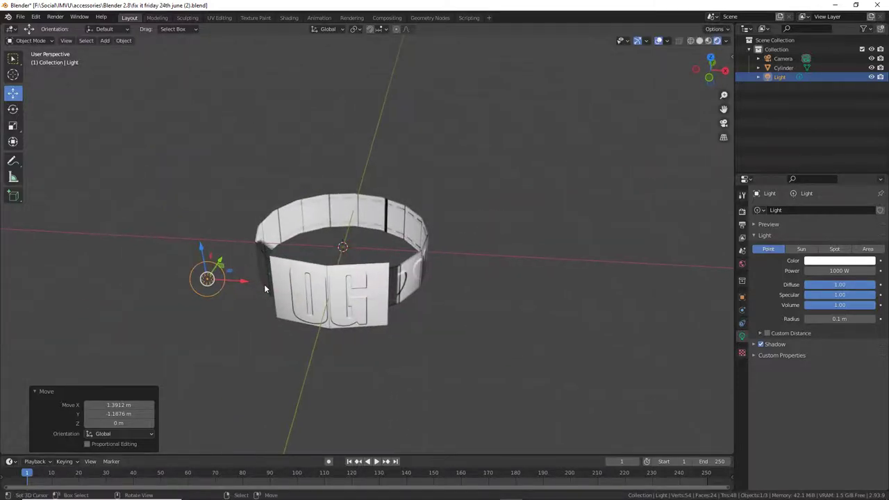
Shift the light near the OG buckle by about 0.37 m X and 0.39 m Y, ending with -0.09 m X and -0.17 m Y.
{"action": "mouse_move", "coordinate": [236, 281]}
{"action": "left_mouse_down"}
{"action": "mouse_move", "coordinate": [271, 304]}
{"action": "mouse_move", "coordinate": [495, 282]}
{"action": "mouse_move", "coordinate": [397, 348]}
{"action": "mouse_move", "coordinate": [397, 364]}
{"action": "mouse_move", "coordinate": [257, 271]}
{"action": "left_mouse_up"}
{"action": "middle_click_drag", "start_coordinate": [257, 271], "coordinate": [296, 325]}
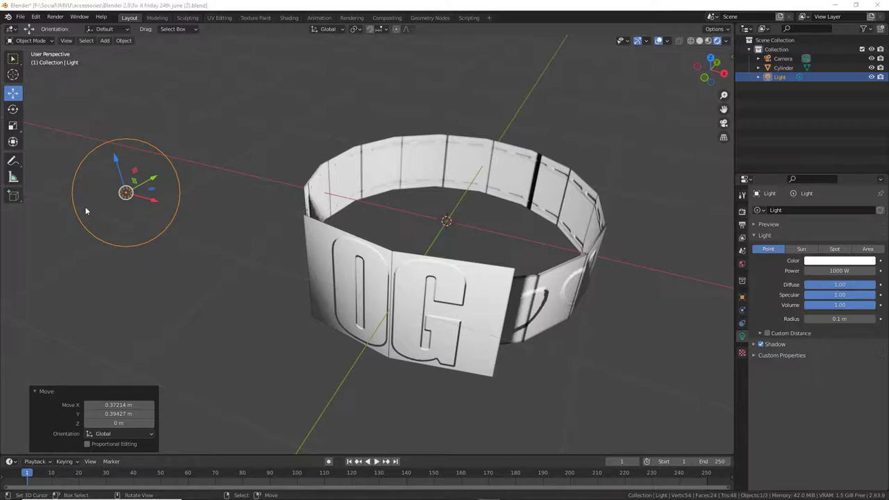
{"action": "left_click_drag", "start_coordinate": [153, 193], "coordinate": [333, 358]}
{"action": "left_click_drag", "start_coordinate": [355, 307], "coordinate": [288, 324]}
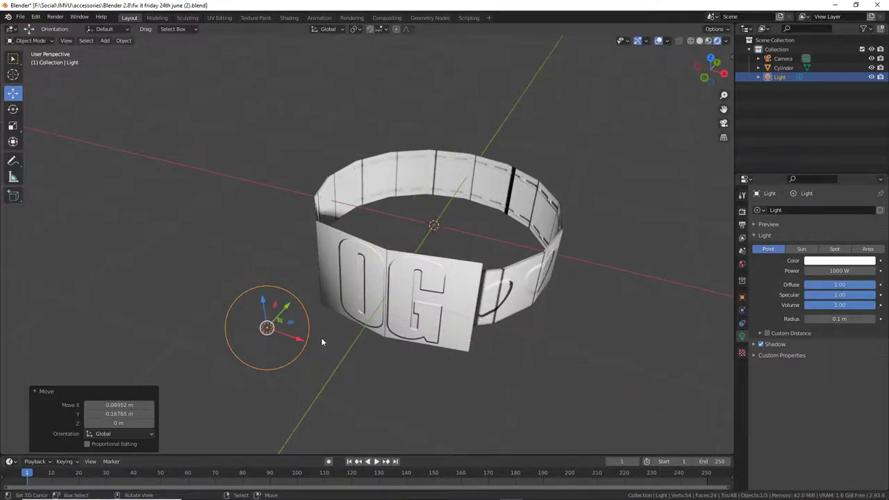
{"action": "middle_click_drag", "start_coordinate": [329, 337], "coordinate": [166, 236]}
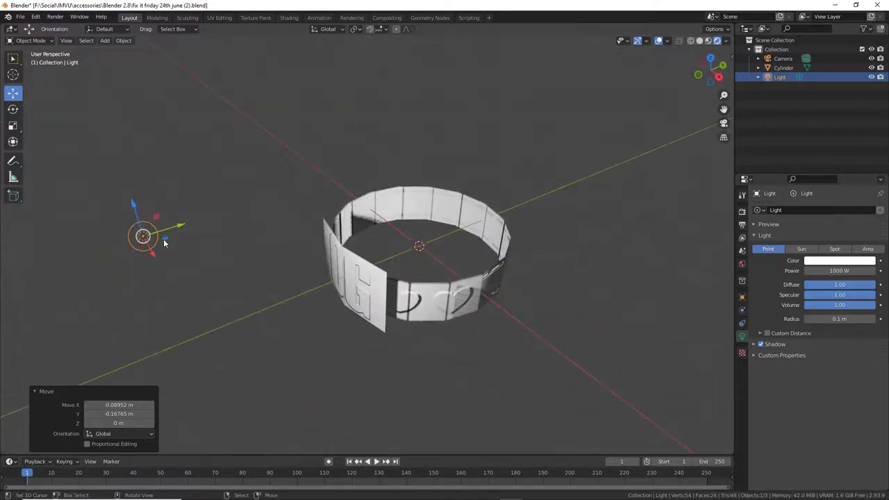
Move the light about -0.27 m along X, and about -0.81 m along X and -0.10 m along Y in front of the buckle.
{"action": "left_click_drag", "start_coordinate": [165, 243], "coordinate": [153, 223]}
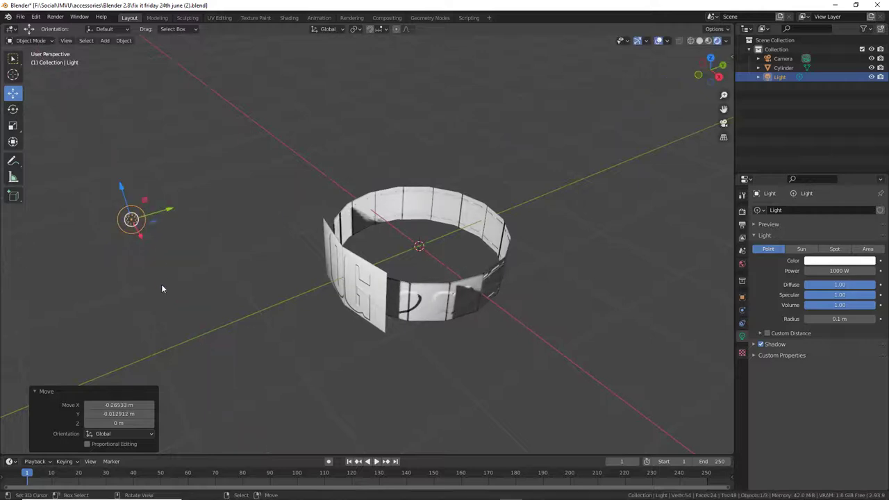
{"action": "middle_click_drag", "start_coordinate": [162, 288], "coordinate": [512, 269]}
{"action": "middle_click_drag", "start_coordinate": [567, 225], "coordinate": [570, 243]}
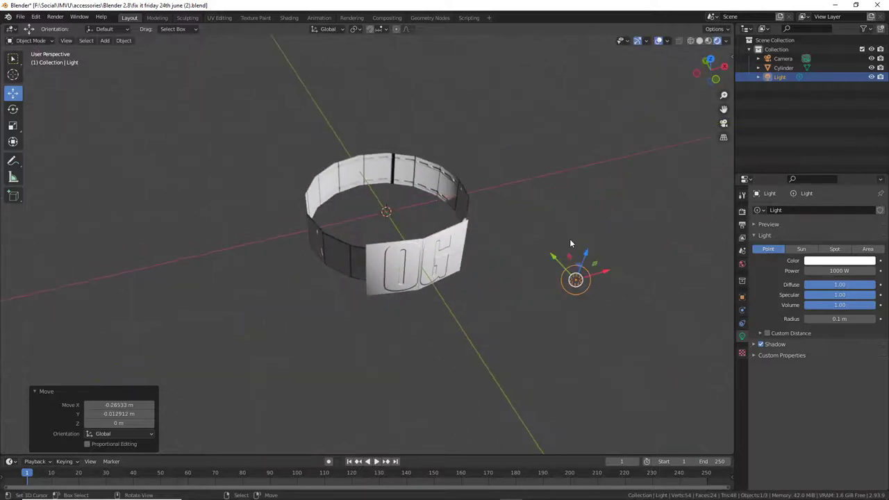
{"action": "left_click_drag", "start_coordinate": [579, 266], "coordinate": [465, 313]}
{"action": "mouse_move", "coordinate": [465, 314]}
{"action": "middle_mouse_down"}
{"action": "mouse_move", "coordinate": [507, 320]}
{"action": "mouse_move", "coordinate": [452, 312]}
{"action": "middle_mouse_up"}
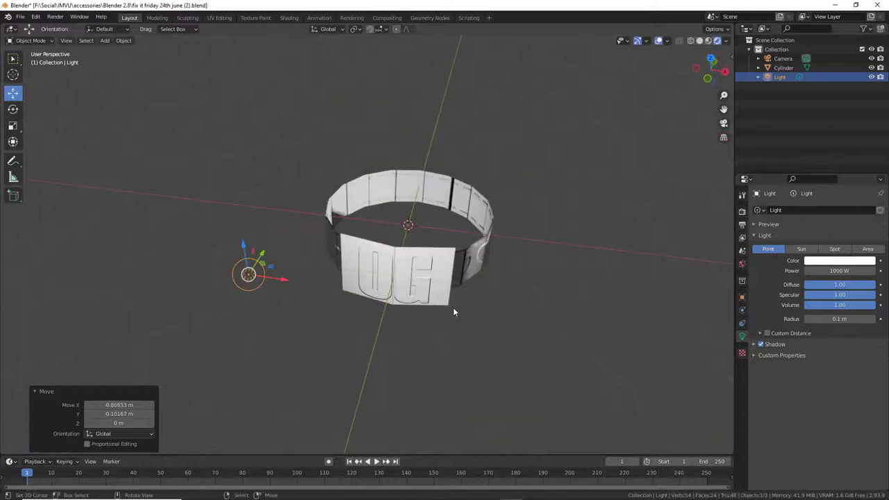
Move the light in front of the lettering by about 0.88 m X and -0.06 m Y, and by 0.55 m along Y.
{"action": "left_click_drag", "start_coordinate": [274, 269], "coordinate": [413, 296]}
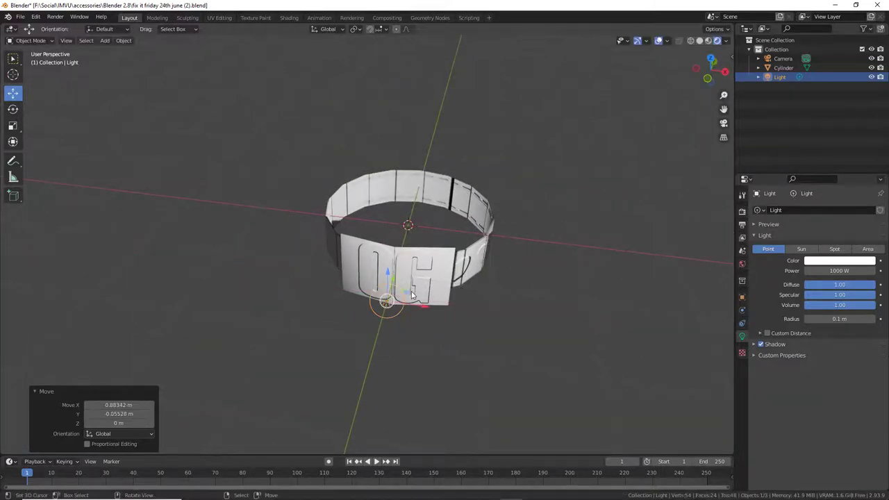
{"action": "middle_click_drag", "start_coordinate": [412, 296], "coordinate": [444, 295]}
{"action": "left_click_drag", "start_coordinate": [154, 157], "coordinate": [234, 150]}
{"action": "middle_click_drag", "start_coordinate": [287, 225], "coordinate": [349, 233]}
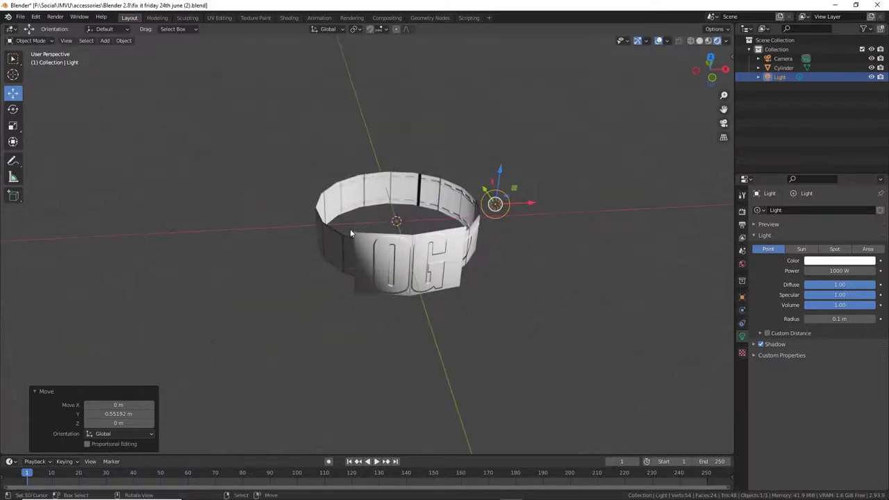
Move the light back across the buckle, about -1.20 m along X and 0.13 m along Y.
{"action": "middle_click_drag", "start_coordinate": [515, 199], "coordinate": [507, 224]}
{"action": "key", "text": "g"}
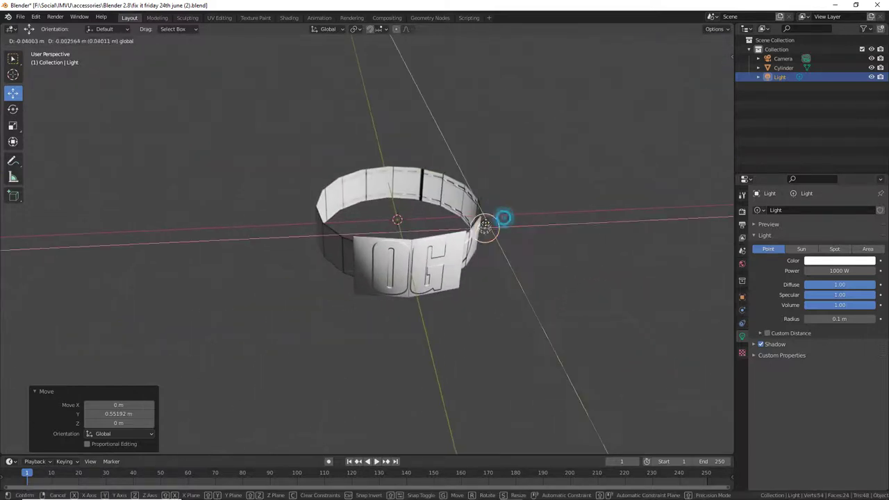
{"action": "left_click", "coordinate": [334, 221]}
{"action": "mouse_move", "coordinate": [334, 221]}
{"action": "middle_mouse_down"}
{"action": "mouse_move", "coordinate": [284, 258]}
{"action": "mouse_move", "coordinate": [271, 256]}
{"action": "mouse_move", "coordinate": [297, 288]}
{"action": "middle_mouse_up"}
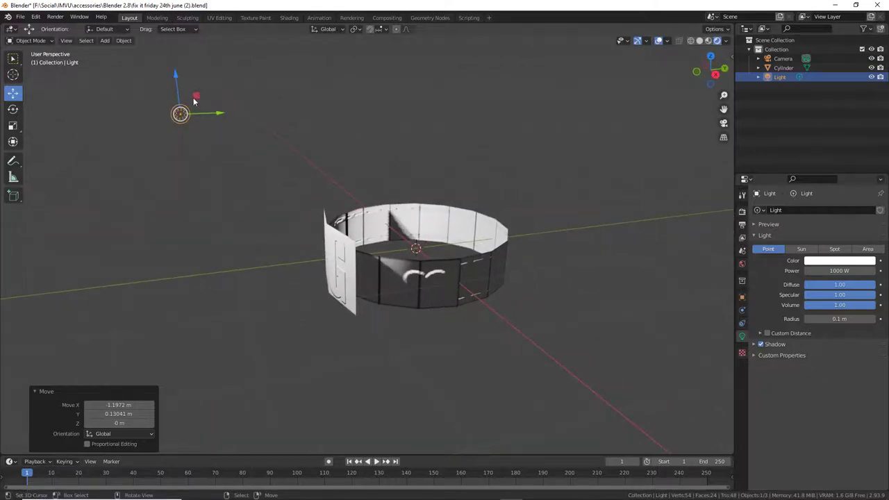
Lower the light by about 0.23 m, shifting it about 0.01 m along Y.
{"action": "key", "text": "g"}
{"action": "key", "text": "shift+x"}
{"action": "left_click", "coordinate": [201, 128]}
{"action": "mouse_move", "coordinate": [202, 128]}
{"action": "middle_mouse_down"}
{"action": "mouse_move", "coordinate": [241, 225]}
{"action": "mouse_move", "coordinate": [234, 248]}
{"action": "middle_mouse_up"}
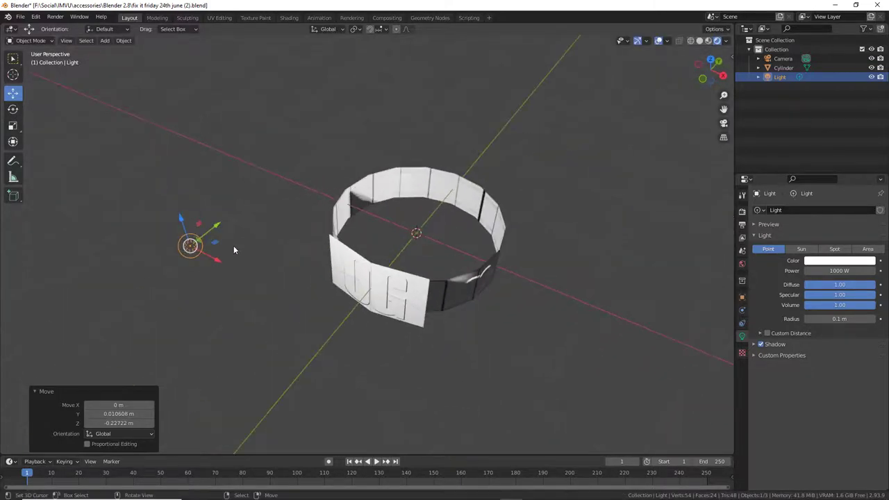
Move the light about 2.99 m along X and 1.30 m along Y, to the hearts side of the belt.
{"action": "key", "text": "g"}
{"action": "key", "text": "shift+z"}
{"action": "left_click", "coordinate": [586, 344]}
{"action": "middle_click_drag", "start_coordinate": [587, 344], "coordinate": [495, 309]}
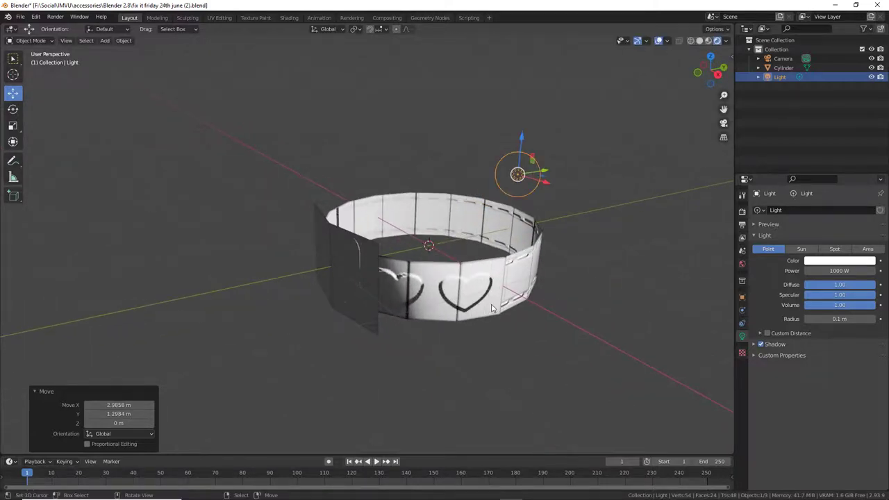
Select the belt mesh and inspect the heart and stitching relief up close.
{"action": "left_click", "coordinate": [504, 264]}
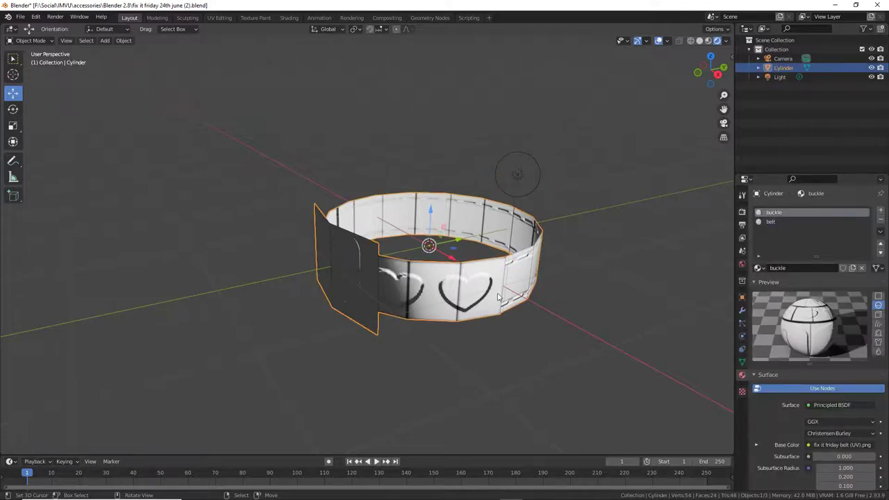
{"action": "mouse_move", "coordinate": [497, 297]}
{"action": "middle_mouse_down"}
{"action": "mouse_move", "coordinate": [423, 281]}
{"action": "mouse_move", "coordinate": [497, 306]}
{"action": "middle_mouse_up"}
{"action": "scroll", "coordinate": [497, 306], "scroll_direction": "up", "scroll_amount": 2}
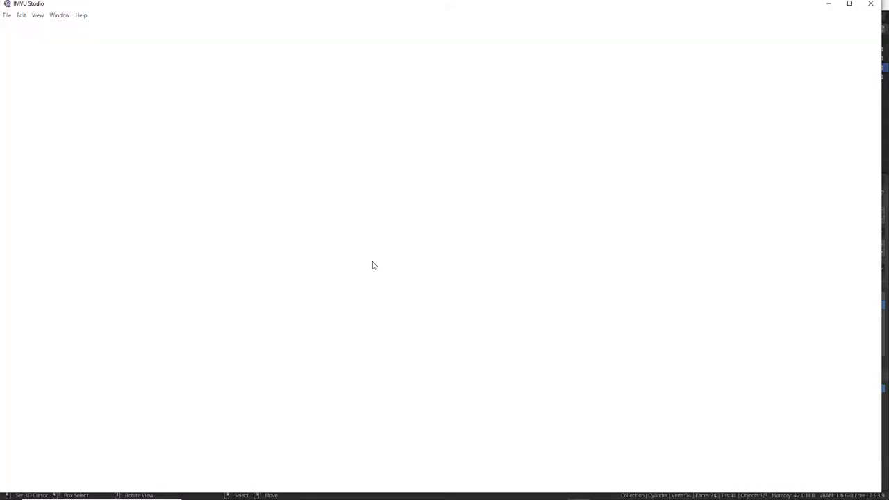
Switch to IMVU Studio, maximize it and open the Gold Bars draft product for editing.
{"action": "left_click", "coordinate": [849, 5]}
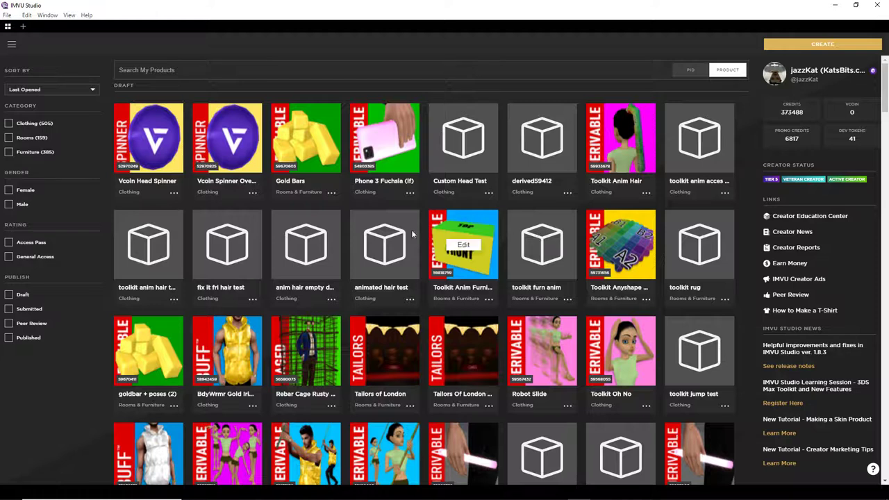
{"action": "mouse_move", "coordinate": [306, 150]}
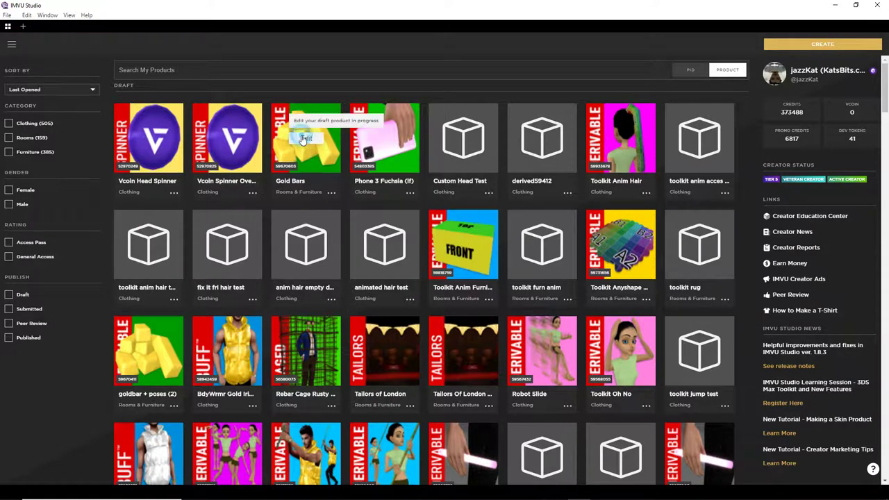
{"action": "left_click", "coordinate": [328, 175]}
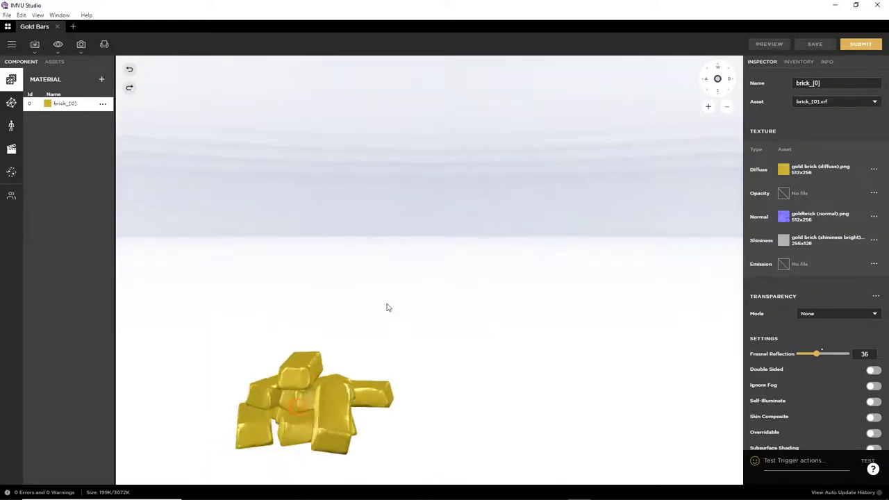
Examine the gold bars model up close together with the material's diffuse and normal texture assignments.
{"action": "left_click_drag", "start_coordinate": [451, 220], "coordinate": [450, 260]}
{"action": "scroll", "coordinate": [450, 260], "scroll_direction": "up", "scroll_amount": 3}
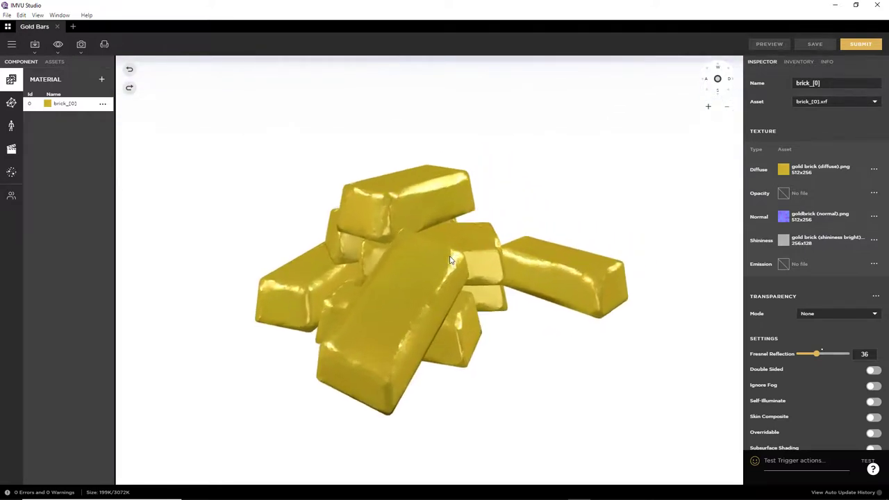
{"action": "mouse_move", "coordinate": [760, 215]}
{"action": "left_mouse_down"}
{"action": "mouse_move", "coordinate": [727, 224]}
{"action": "mouse_move", "coordinate": [887, 219]}
{"action": "mouse_move", "coordinate": [762, 205]}
{"action": "left_mouse_up"}
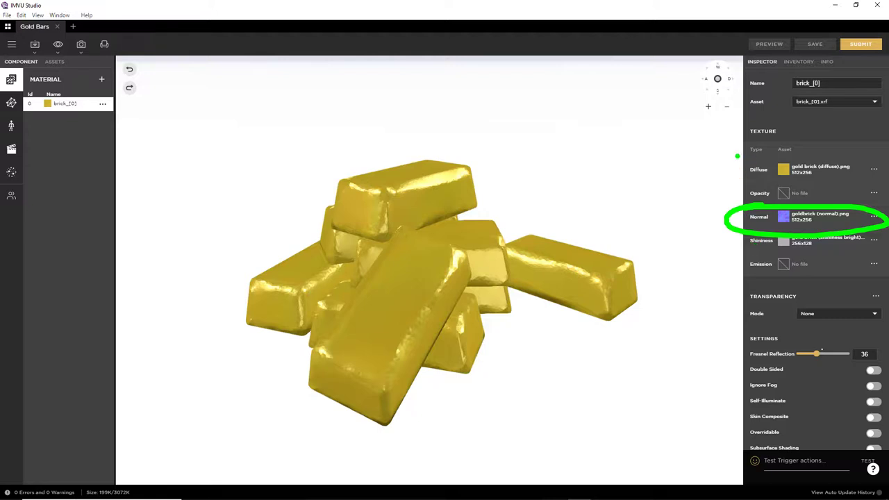
{"action": "mouse_move", "coordinate": [750, 155]}
{"action": "left_mouse_down"}
{"action": "mouse_move", "coordinate": [872, 188]}
{"action": "mouse_move", "coordinate": [885, 177]}
{"action": "mouse_move", "coordinate": [744, 148]}
{"action": "left_mouse_up"}
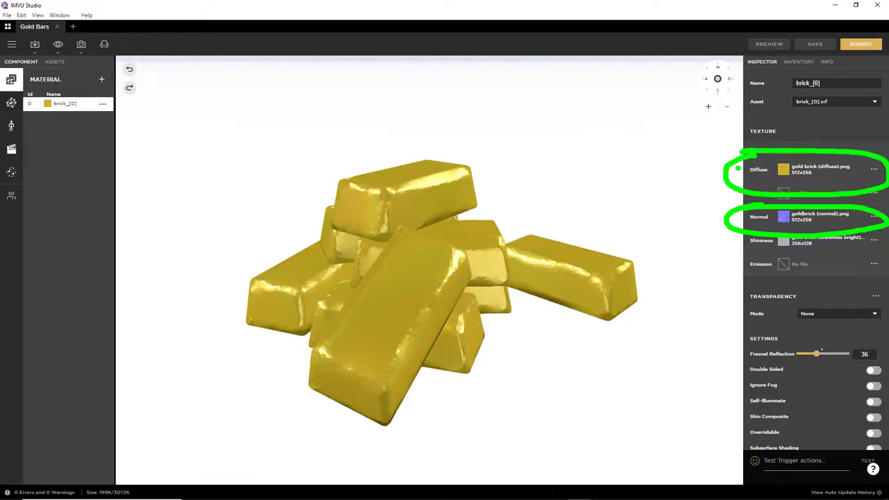
{"action": "key", "text": "Escape"}
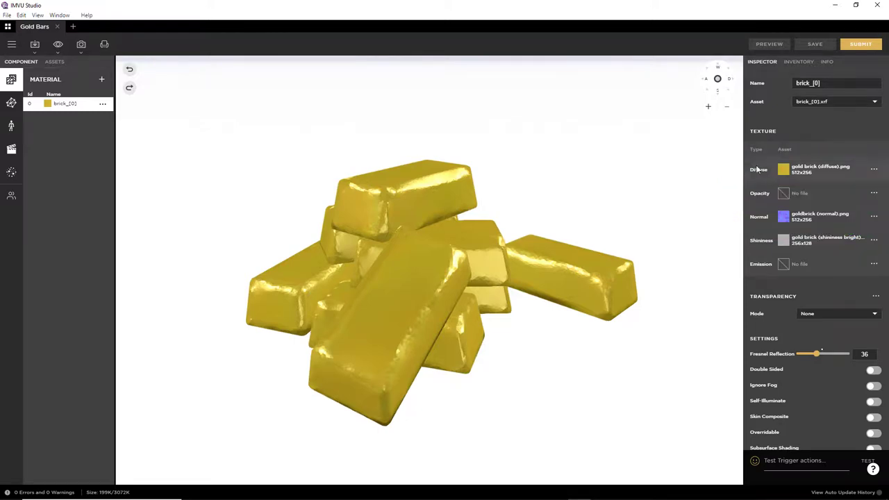
{"action": "mouse_move", "coordinate": [550, 302]}
{"action": "left_mouse_down"}
{"action": "mouse_move", "coordinate": [425, 293]}
{"action": "mouse_move", "coordinate": [552, 295]}
{"action": "mouse_move", "coordinate": [631, 238]}
{"action": "left_mouse_up"}
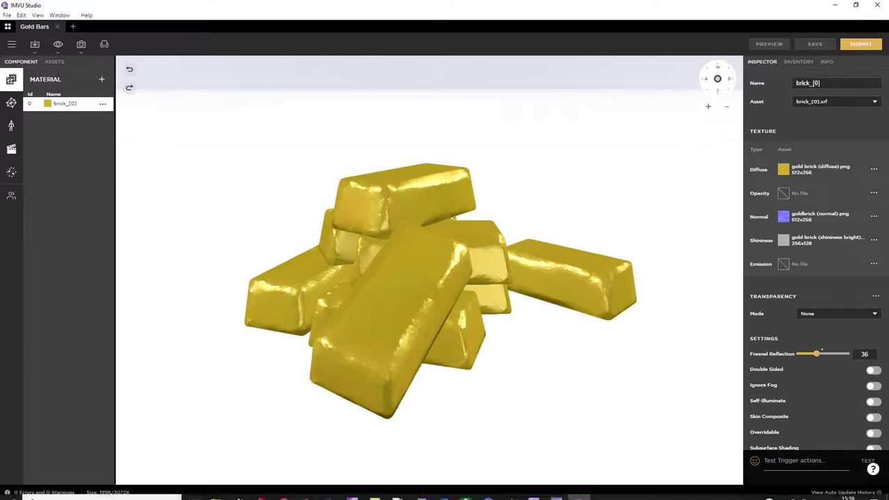
Return to Blender and move the light about -3.88 m along X and -0.62 m along Y, across the front of the buckle.
{"action": "left_click", "coordinate": [833, 7]}
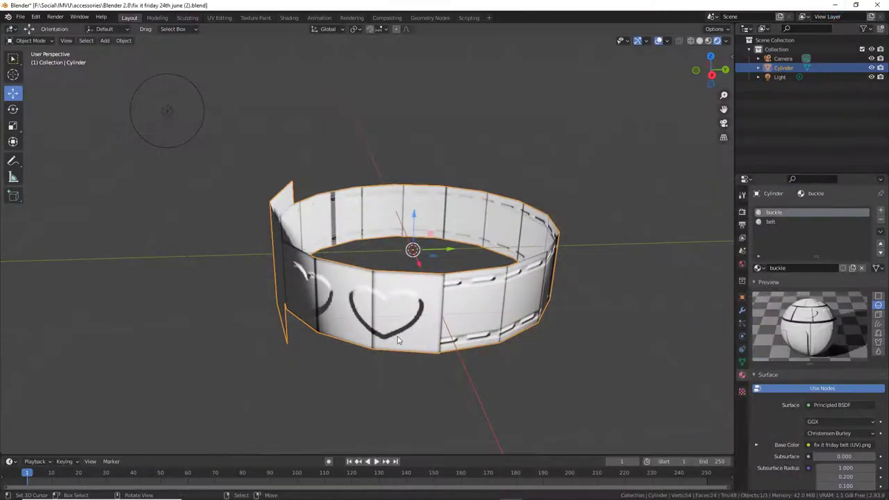
{"action": "middle_click_drag", "start_coordinate": [400, 340], "coordinate": [404, 293]}
{"action": "left_click", "coordinate": [570, 160]}
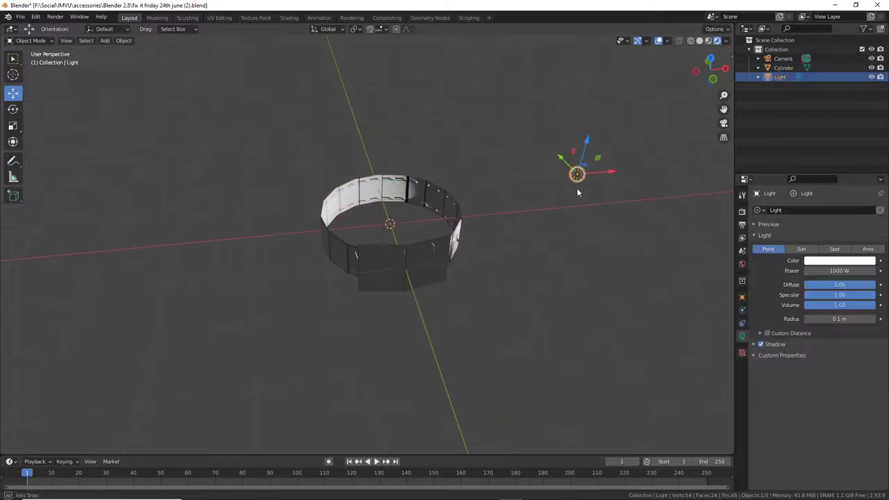
{"action": "key", "text": "g"}
{"action": "key", "text": "shift+z"}
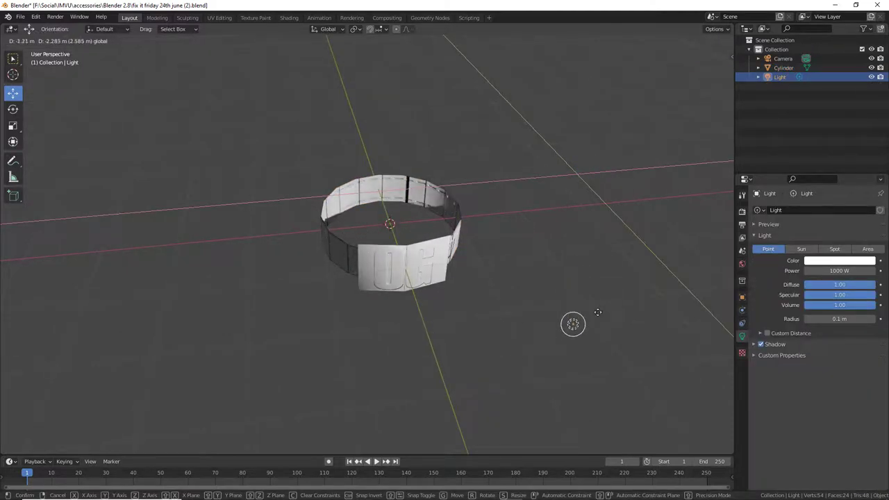
{"action": "left_click", "coordinate": [327, 311]}
{"action": "middle_click_drag", "start_coordinate": [328, 311], "coordinate": [328, 277]}
{"action": "scroll", "coordinate": [258, 245], "scroll_direction": "up", "scroll_amount": 4}
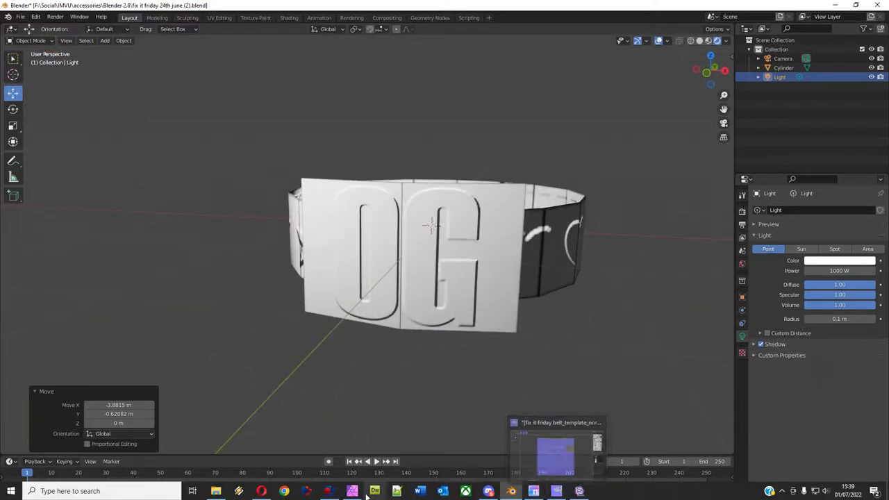
Switch to Affinity Photo and examine the grey belt template's stitching, stars, hearts and OG lettering.
{"action": "left_click", "coordinate": [558, 491]}
{"action": "scroll", "coordinate": [366, 404], "scroll_direction": "up", "scroll_amount": 1}
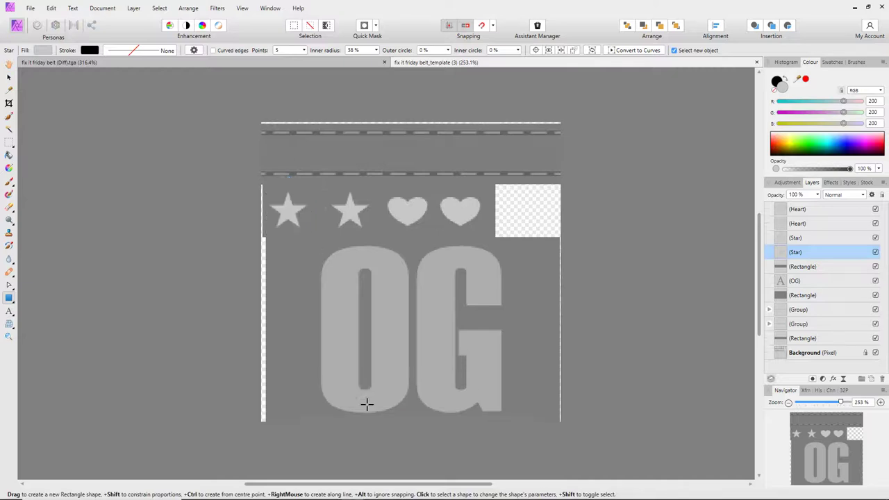
{"action": "scroll", "coordinate": [366, 404], "scroll_direction": "up", "scroll_amount": 1, "text": "ctrl"}
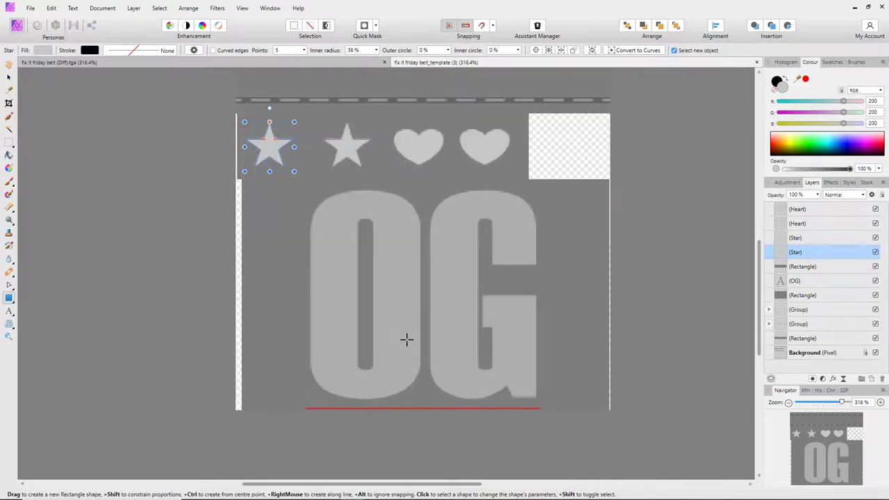
{"action": "scroll", "coordinate": [415, 336], "scroll_direction": "down", "scroll_amount": 1, "text": "ctrl"}
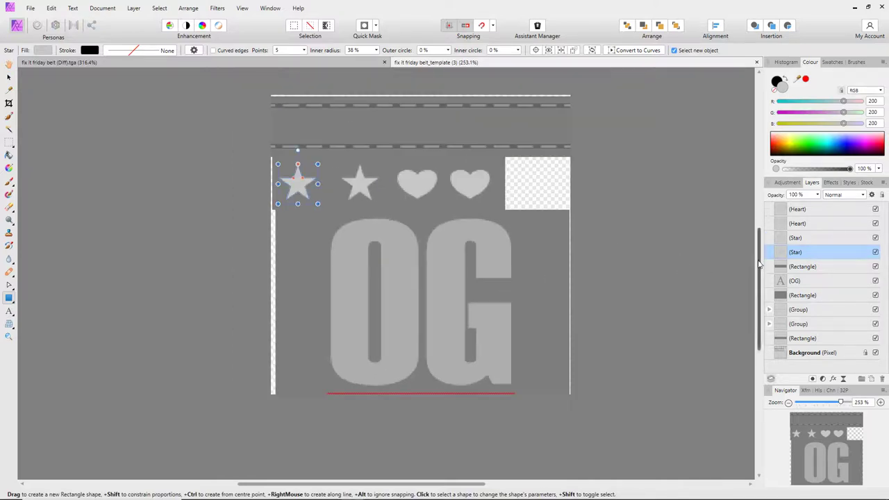
{"action": "scroll", "coordinate": [759, 258], "scroll_direction": "up", "scroll_amount": 1}
{"action": "scroll", "coordinate": [759, 258], "scroll_direction": "up", "scroll_amount": 1}
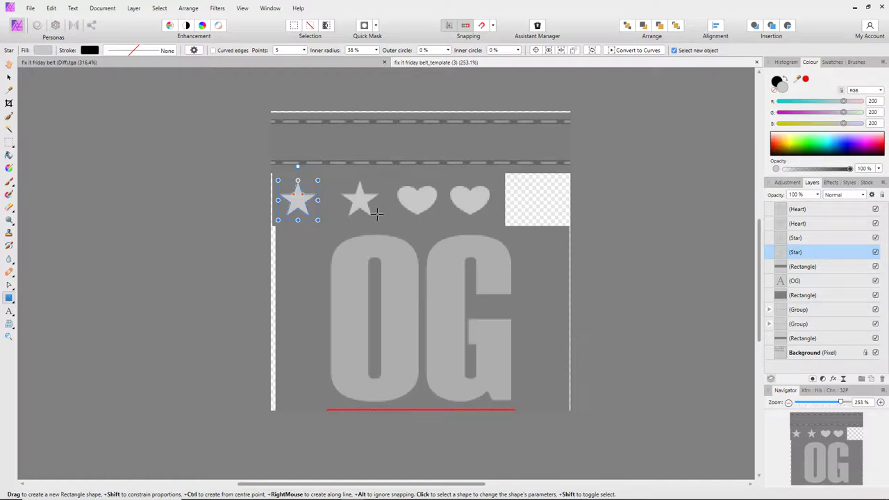
{"action": "key", "text": "alt"}
{"action": "left_click_drag", "start_coordinate": [382, 199], "coordinate": [361, 208]}
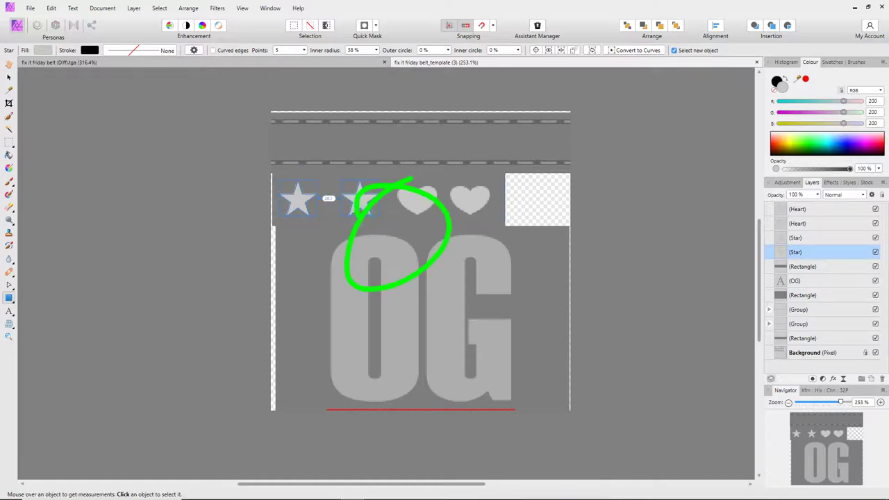
{"action": "mouse_move", "coordinate": [276, 135]}
{"action": "left_mouse_down"}
{"action": "mouse_move", "coordinate": [535, 137]}
{"action": "mouse_move", "coordinate": [364, 146]}
{"action": "mouse_move", "coordinate": [533, 151]}
{"action": "left_mouse_up"}
{"action": "key", "text": "Escape"}
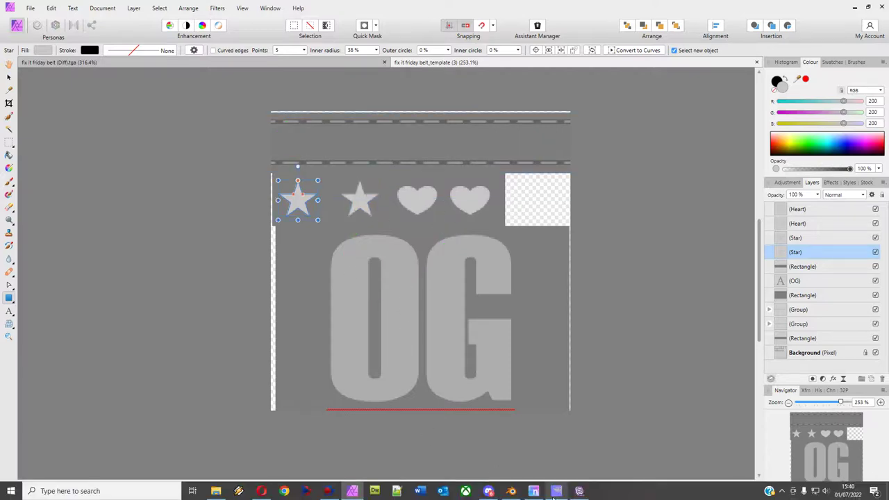
Switch to GIMP and examine the normal map around the lower stitching, the second star and the letter O.
{"action": "left_click", "coordinate": [556, 493]}
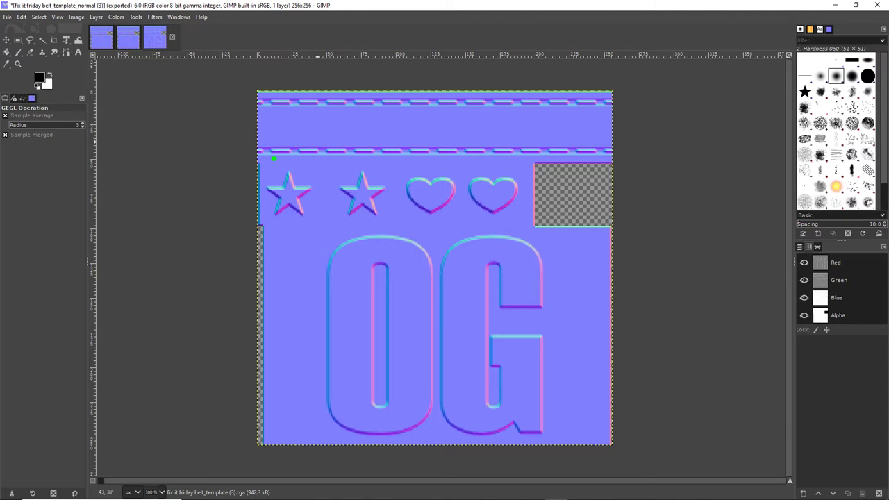
{"action": "left_click_drag", "start_coordinate": [260, 157], "coordinate": [485, 154]}
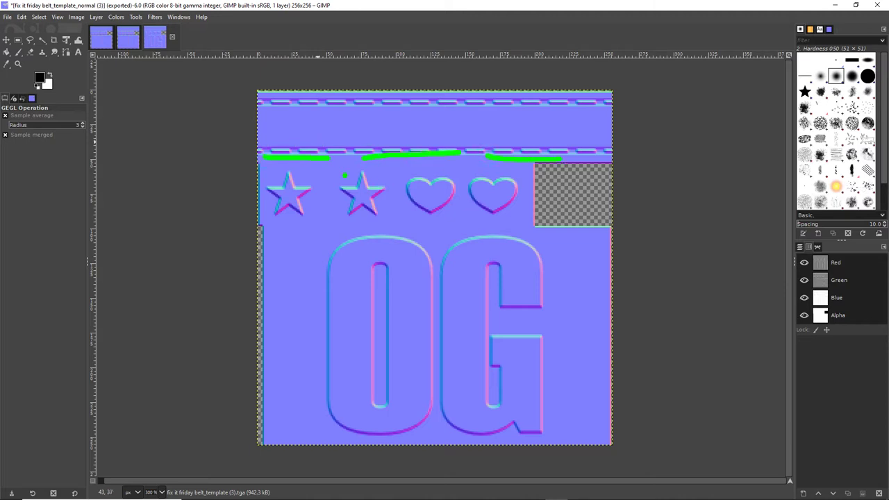
{"action": "mouse_move", "coordinate": [346, 176]}
{"action": "left_mouse_down"}
{"action": "mouse_move", "coordinate": [405, 214]}
{"action": "mouse_move", "coordinate": [321, 159]}
{"action": "left_mouse_up"}
{"action": "mouse_move", "coordinate": [316, 256]}
{"action": "left_mouse_down"}
{"action": "mouse_move", "coordinate": [291, 347]}
{"action": "mouse_move", "coordinate": [417, 415]}
{"action": "left_mouse_up"}
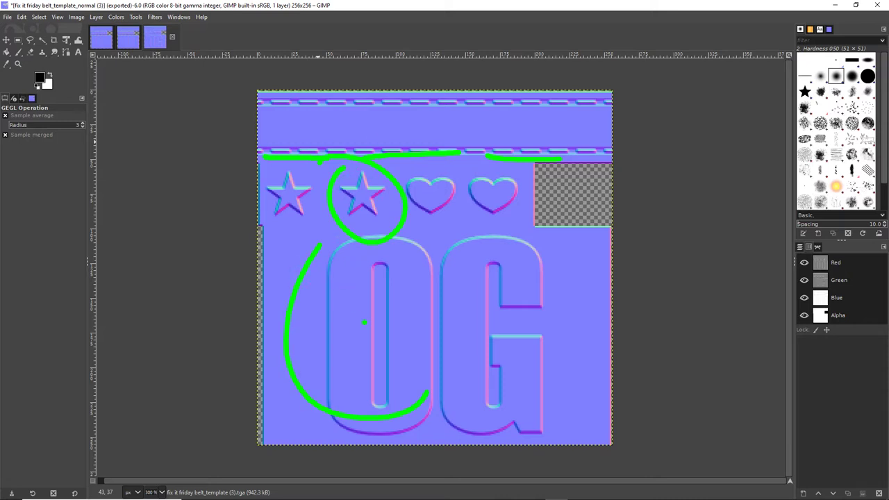
{"action": "key", "text": "ctrl+z"}
{"action": "key", "text": "ctrl+z"}
{"action": "key", "text": "ctrl+z"}
{"action": "key", "text": "ctrl+z"}
{"action": "key", "text": "ctrl+z"}
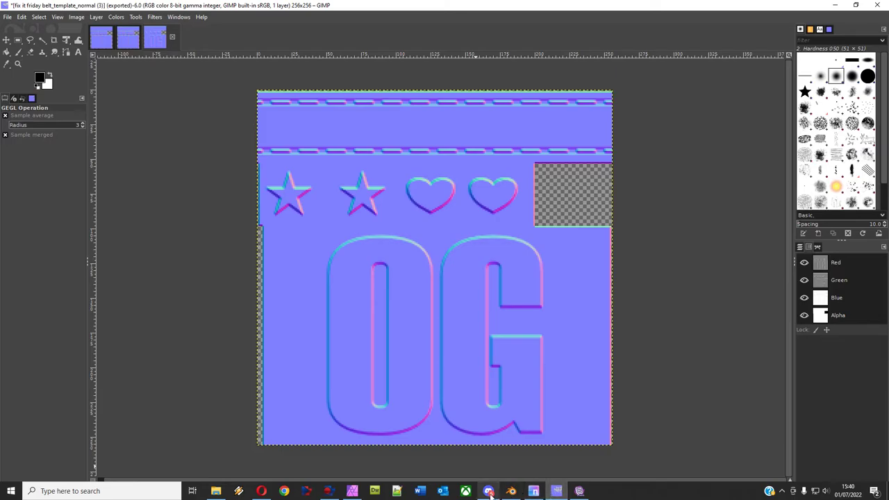
Return to Blender and examine the flat areas beside and between the raised OG letters on the buckle.
{"action": "left_click", "coordinate": [511, 490]}
{"action": "mouse_move", "coordinate": [456, 332]}
{"action": "middle_mouse_down"}
{"action": "mouse_move", "coordinate": [416, 329]}
{"action": "mouse_move", "coordinate": [540, 341]}
{"action": "mouse_move", "coordinate": [460, 333]}
{"action": "middle_mouse_up"}
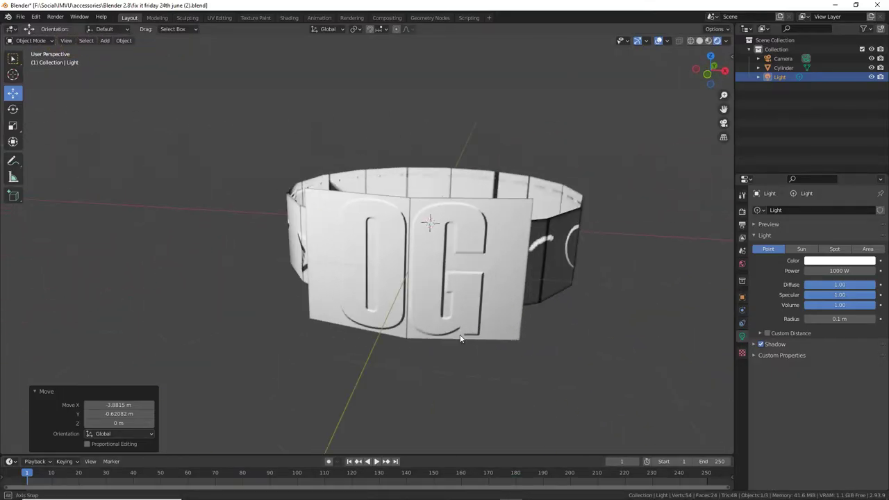
{"action": "scroll", "coordinate": [416, 311], "scroll_direction": "up", "scroll_amount": 2}
{"action": "middle_click_drag", "start_coordinate": [428, 287], "coordinate": [392, 288]}
{"action": "left_click_drag", "start_coordinate": [458, 199], "coordinate": [470, 361]}
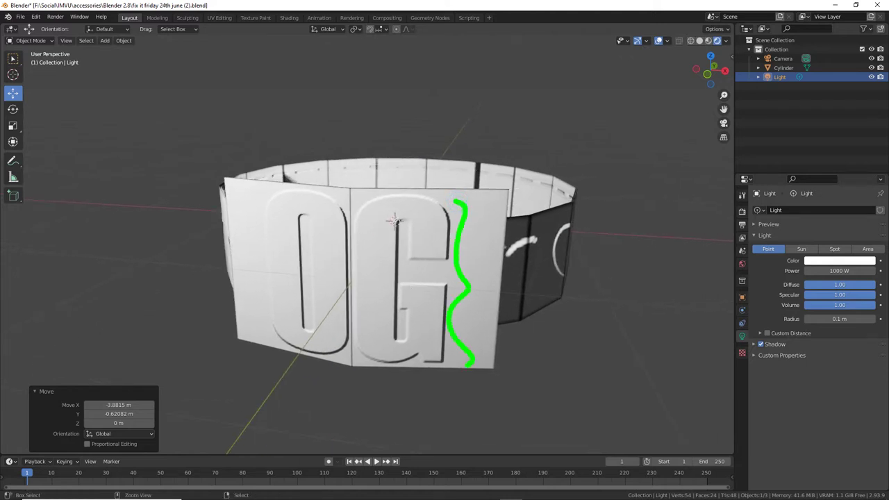
{"action": "left_click_drag", "start_coordinate": [357, 195], "coordinate": [359, 220]}
{"action": "mouse_move", "coordinate": [247, 189]}
{"action": "left_mouse_down"}
{"action": "mouse_move", "coordinate": [267, 293]}
{"action": "mouse_move", "coordinate": [263, 343]}
{"action": "left_mouse_up"}
{"action": "left_click_drag", "start_coordinate": [349, 363], "coordinate": [355, 298]}
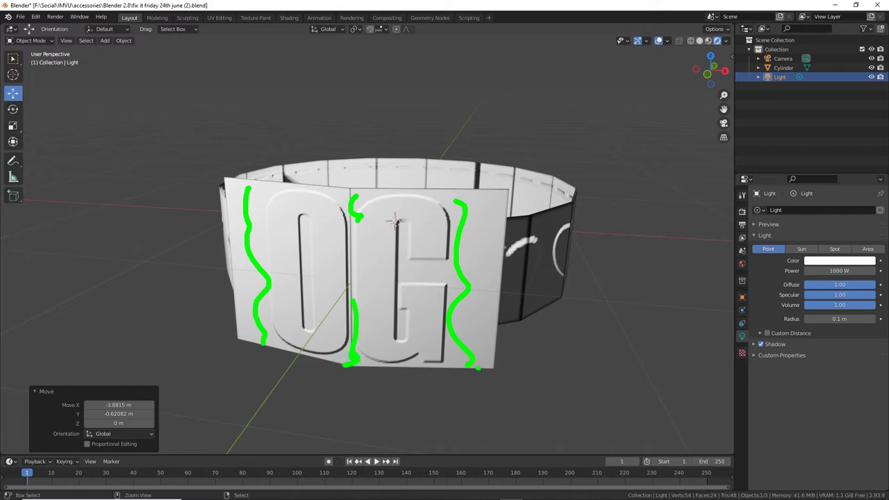
{"action": "mouse_move", "coordinate": [470, 368]}
{"action": "middle_mouse_down"}
{"action": "mouse_move", "coordinate": [440, 333]}
{"action": "mouse_move", "coordinate": [377, 322]}
{"action": "mouse_move", "coordinate": [514, 323]}
{"action": "mouse_move", "coordinate": [439, 327]}
{"action": "mouse_move", "coordinate": [448, 347]}
{"action": "mouse_move", "coordinate": [436, 312]}
{"action": "middle_mouse_up"}
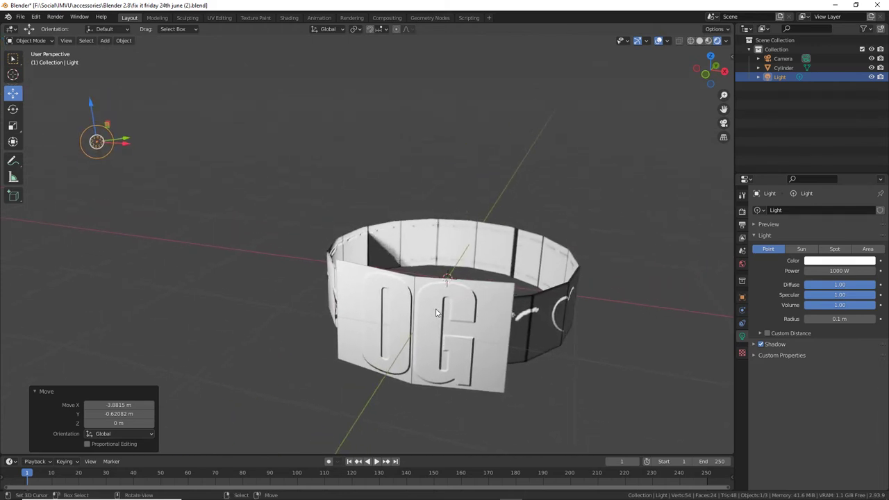